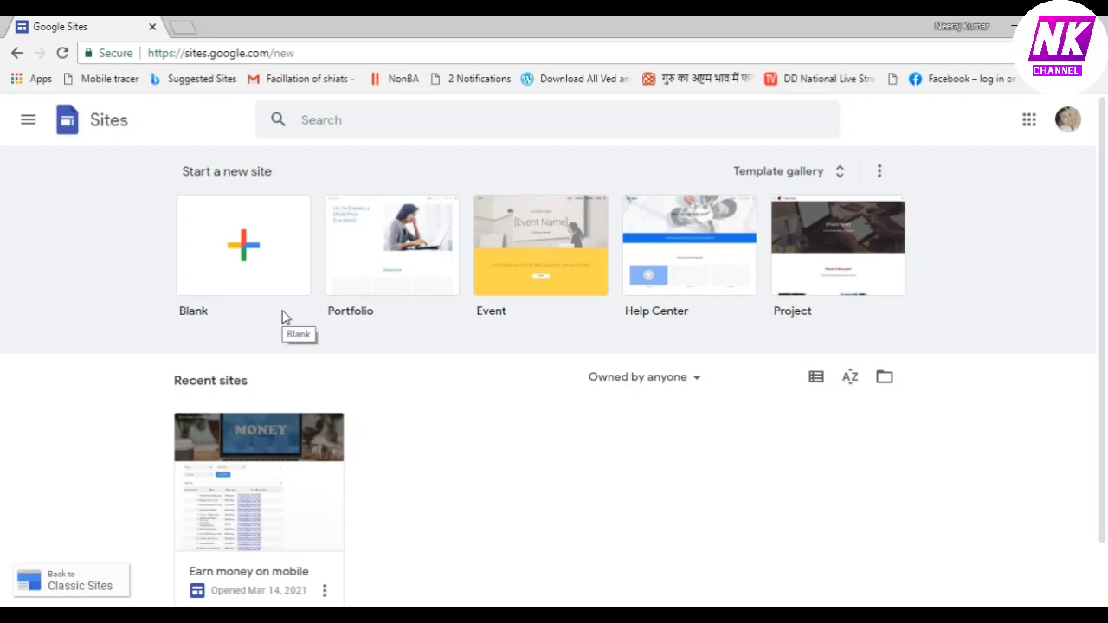
Expand the Sites template gallery to show all available templates
click(241, 250)
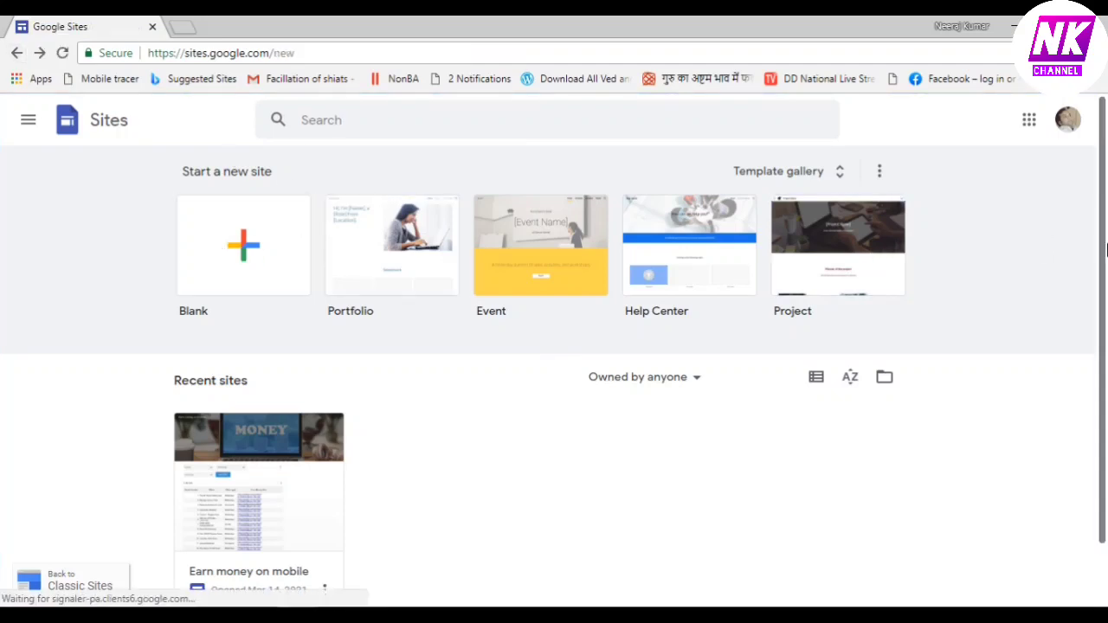
click(836, 171)
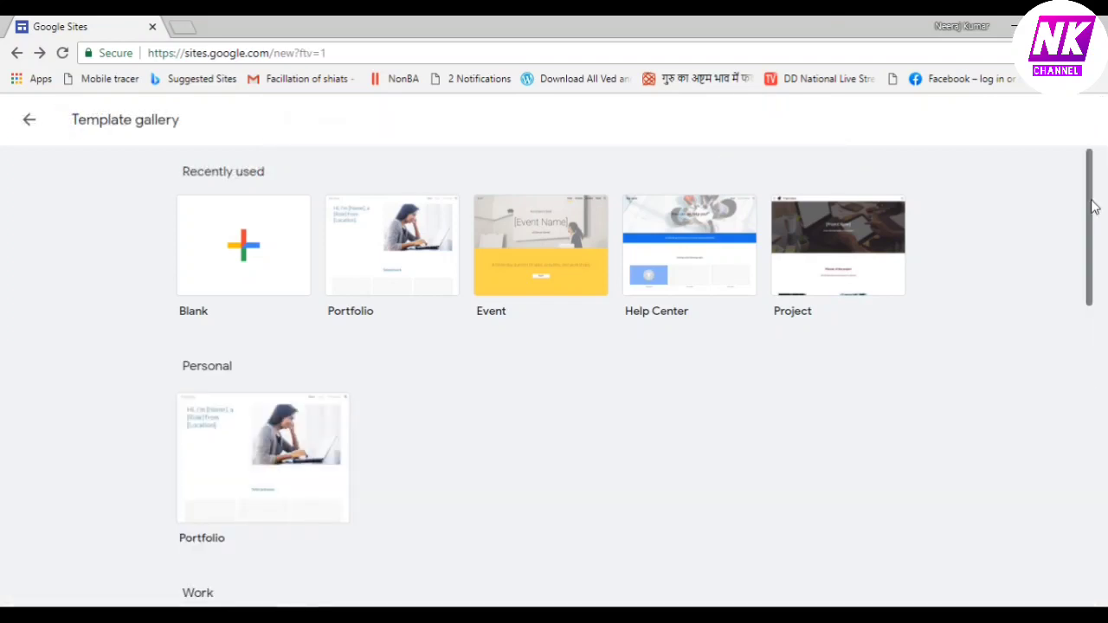
Scroll to the Small business templates and create a site from Dog Walker
drag(1095, 206, 1103, 512)
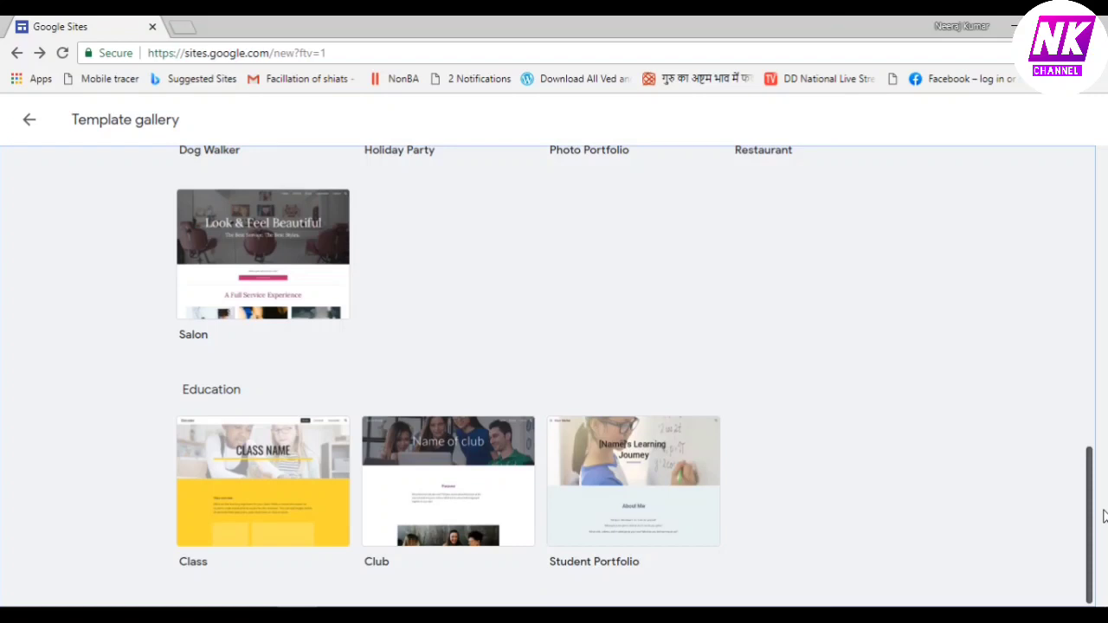
drag(1103, 503, 1090, 374)
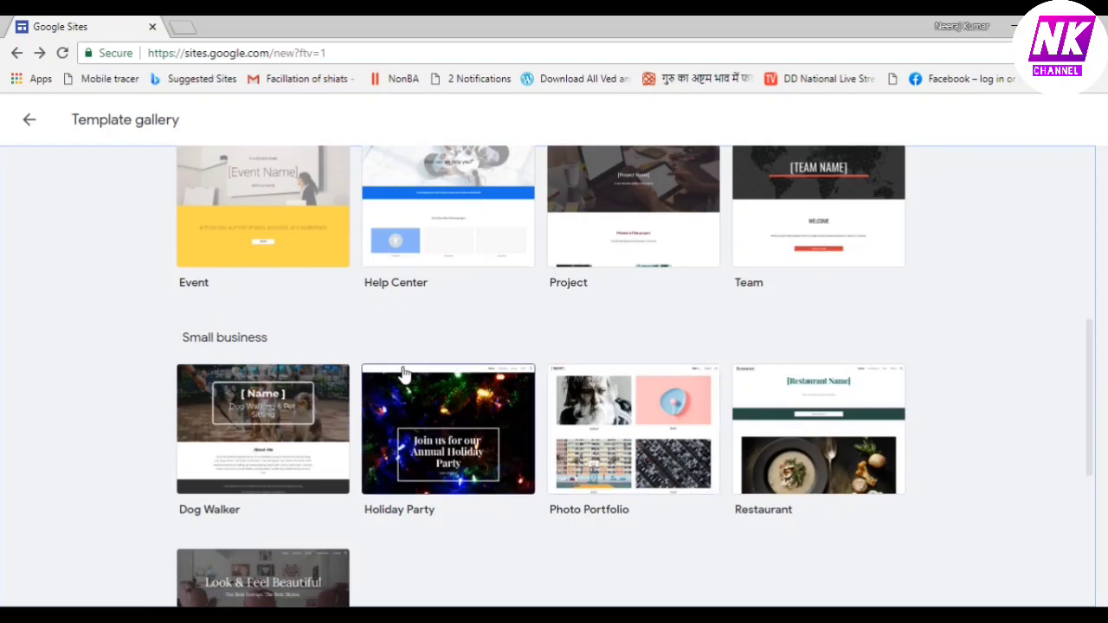
click(274, 430)
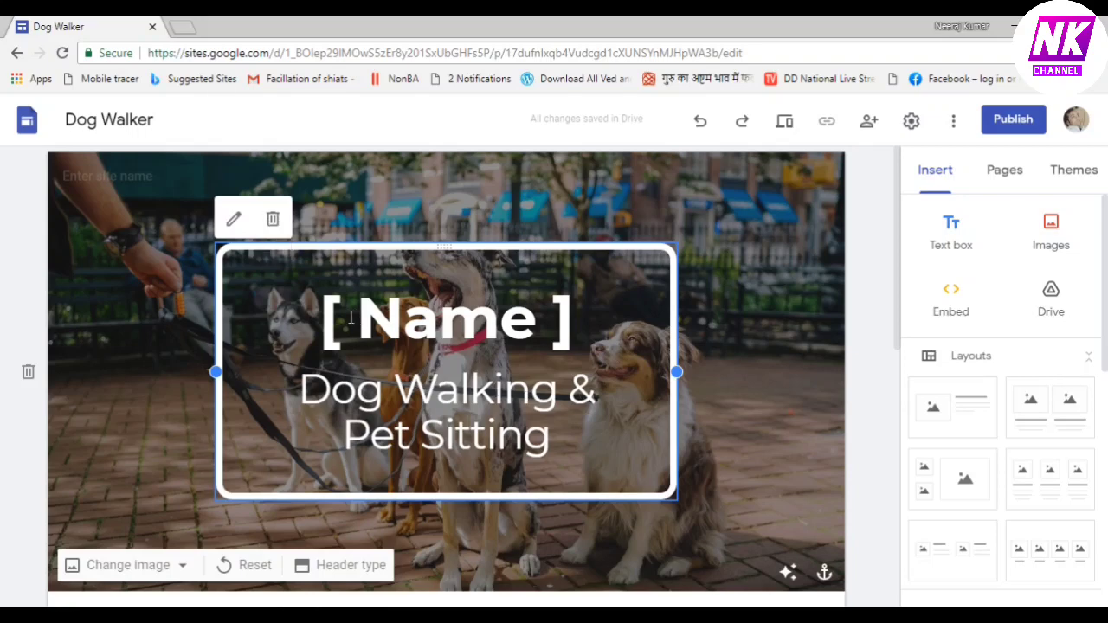
Replace the '[ Name ]' header title with 'Deal Tak', removing the brackets
double_click(424, 309)
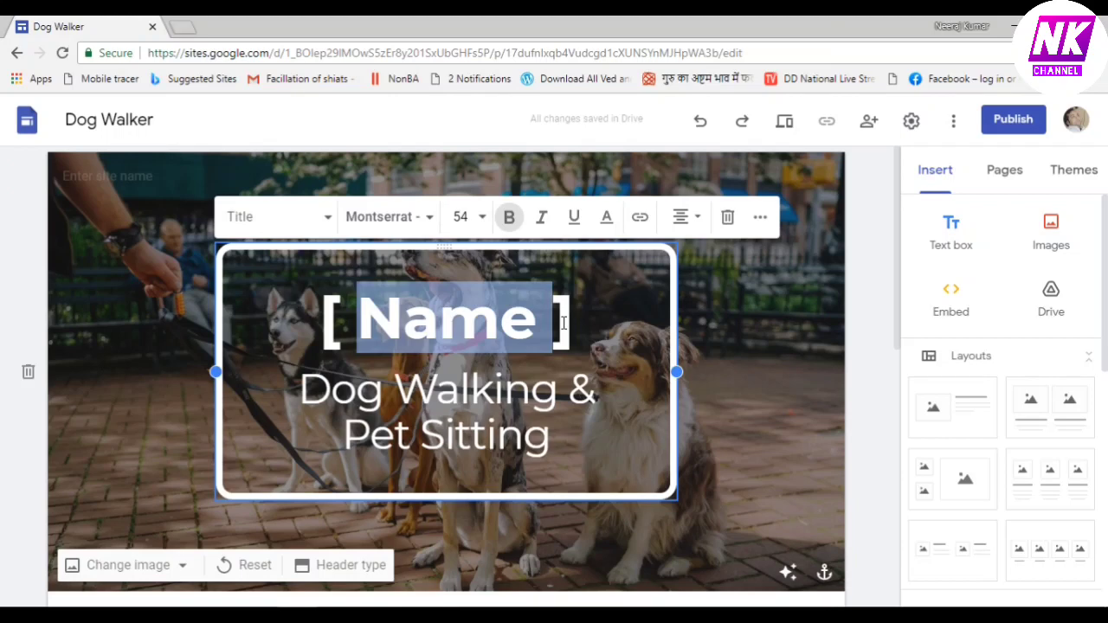
text(Deal Tak)
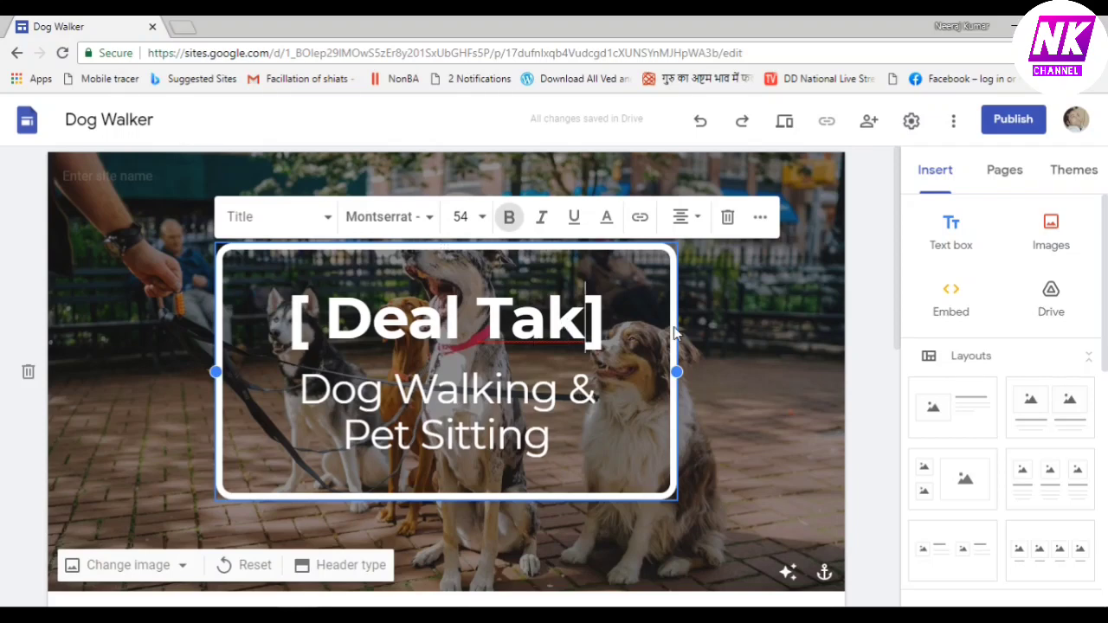
click(614, 320)
key(BackSpace)
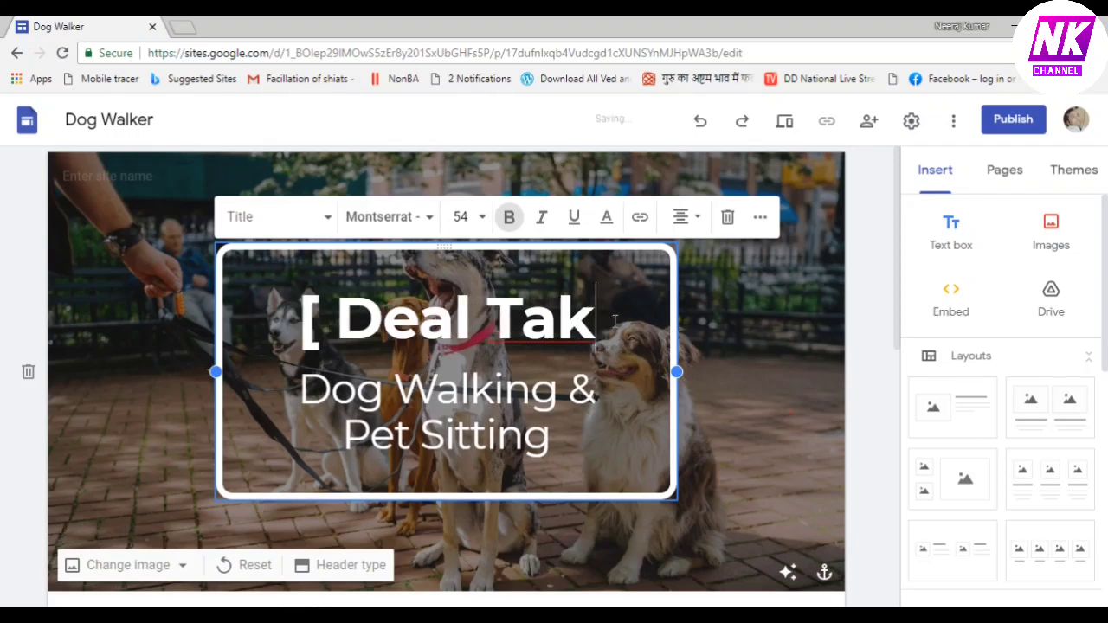
click(328, 320)
key(BackSpace)
key(BackSpace)
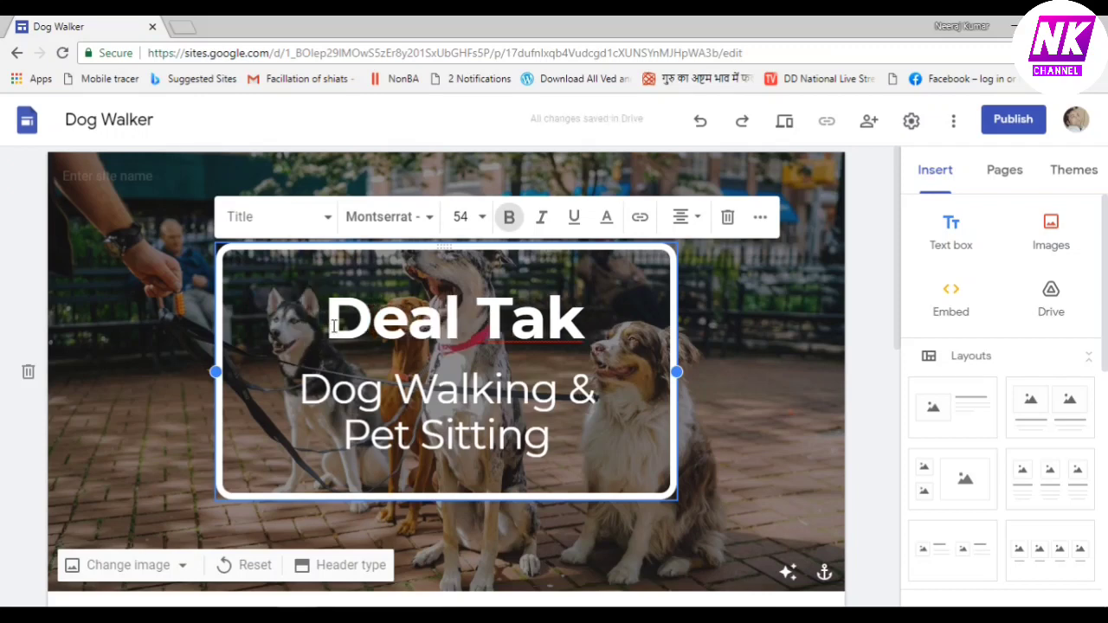
Change the header subtitle to 'Best deal for you'
click(310, 395)
key(shift+Right)
key(shift+Right)
key(shift+Right)
key(shift+Right)
key(shift+Right)
key(shift+Right)
key(shift+Right)
key(shift+Right)
key(shift+Right)
key(shift+Right)
key(shift+Right)
key(shift+Right)
key(shift+Right)
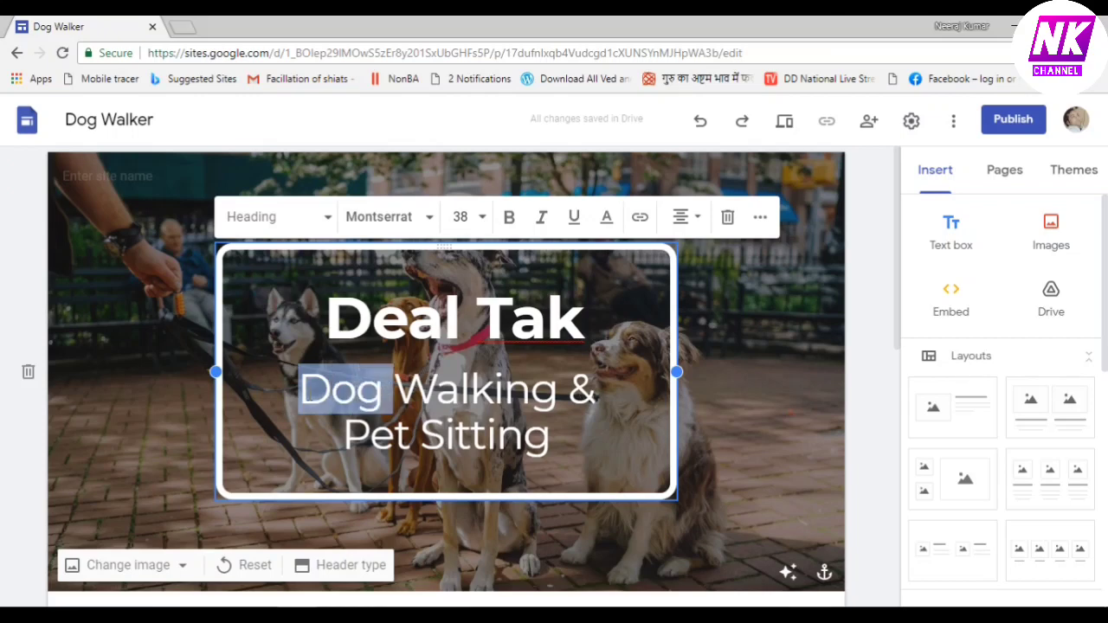
key(shift+Down)
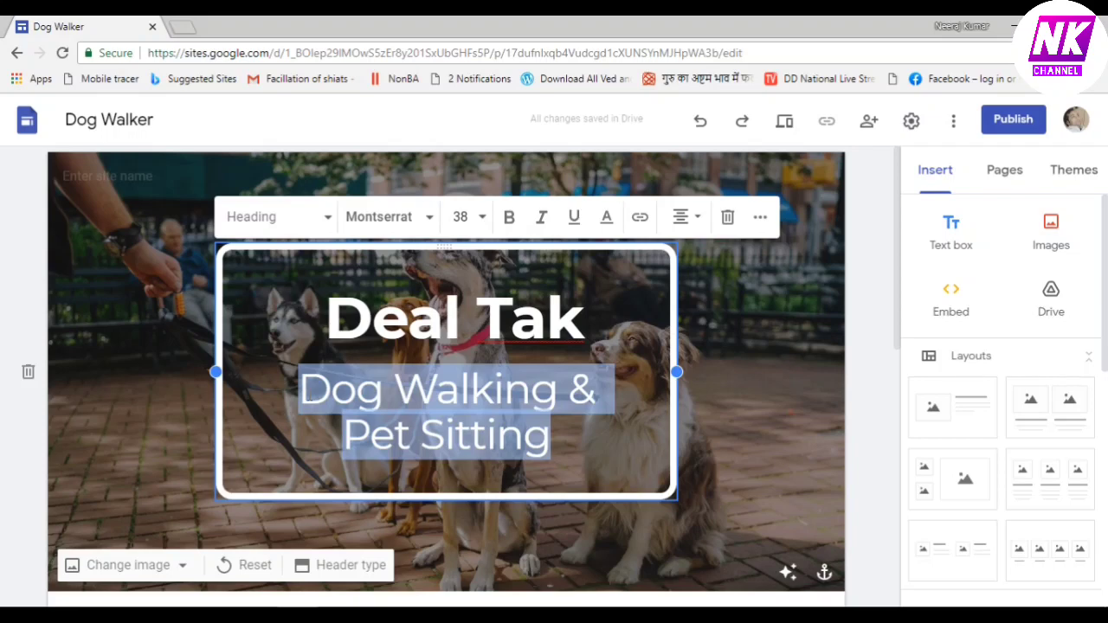
text(Best d)
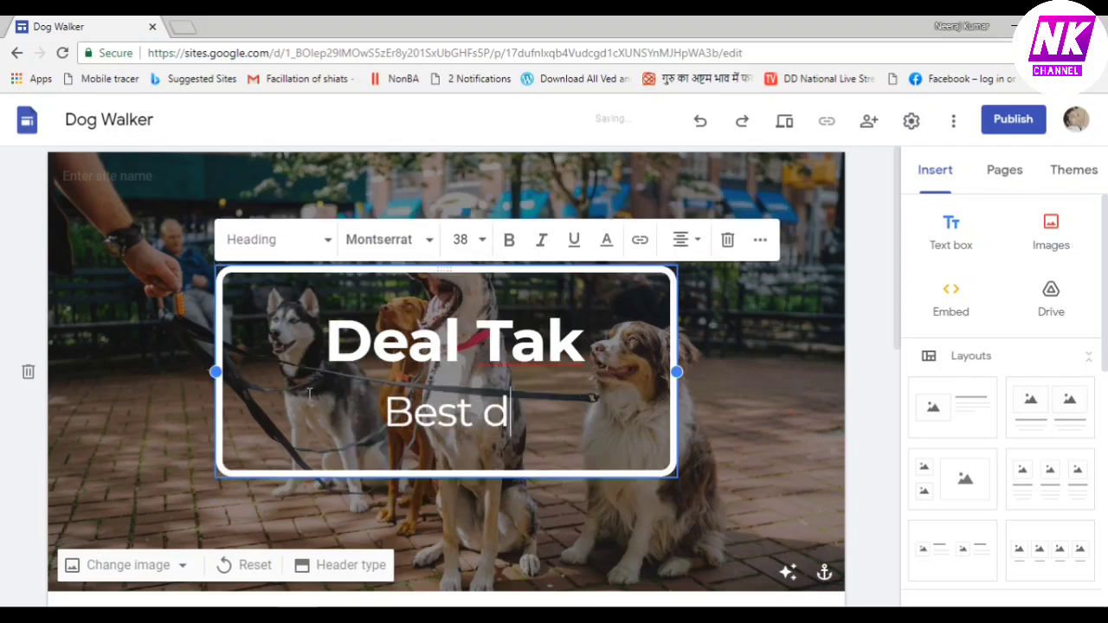
text(eal for )
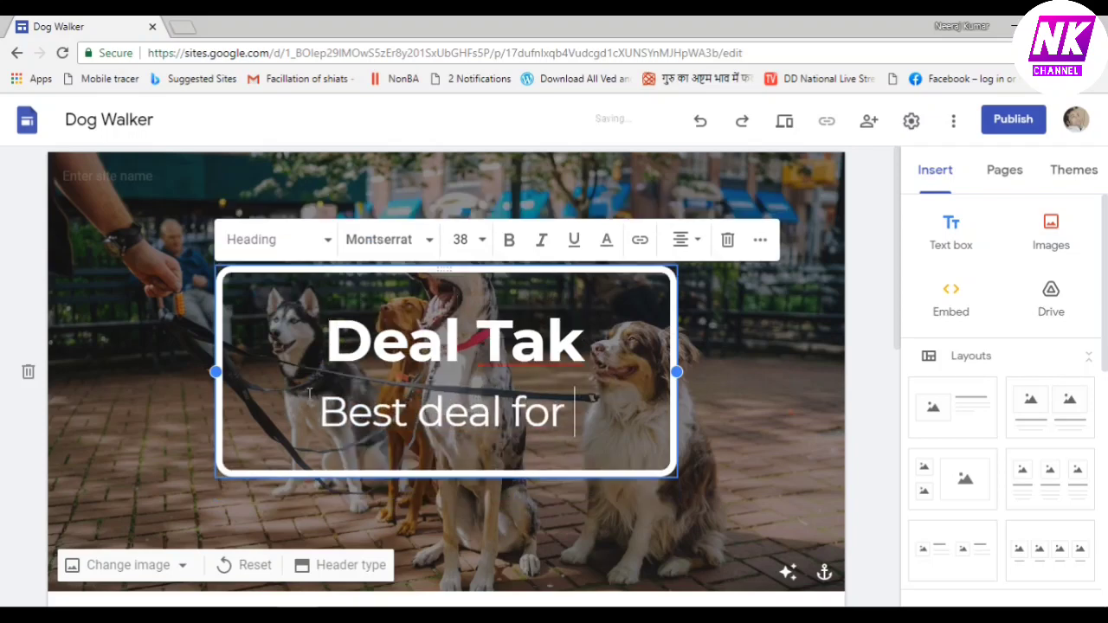
text(you)
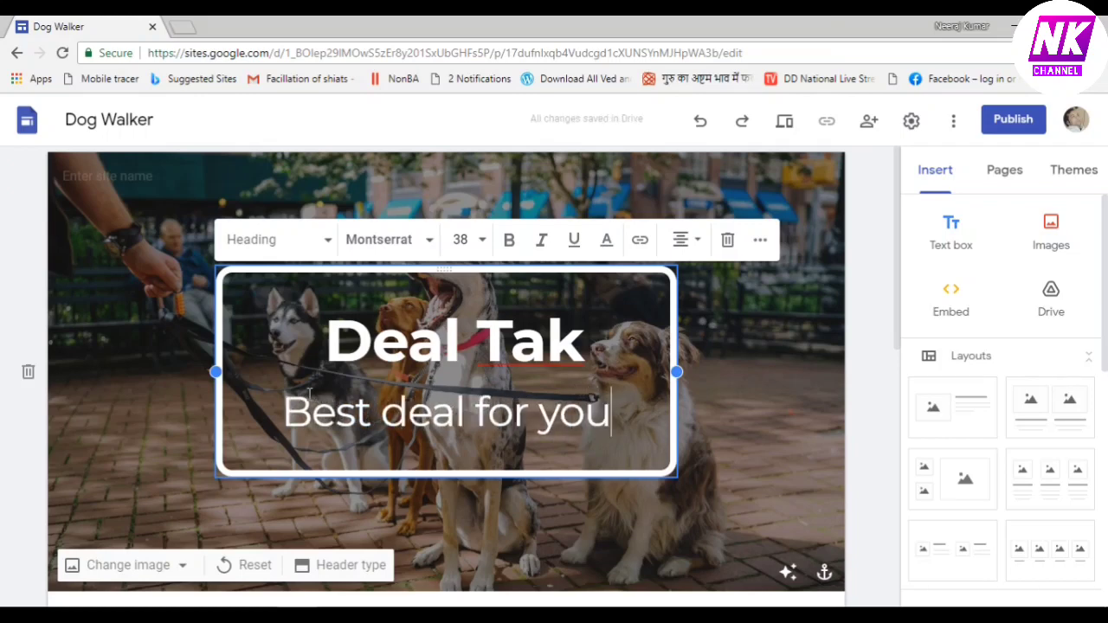
click(182, 566)
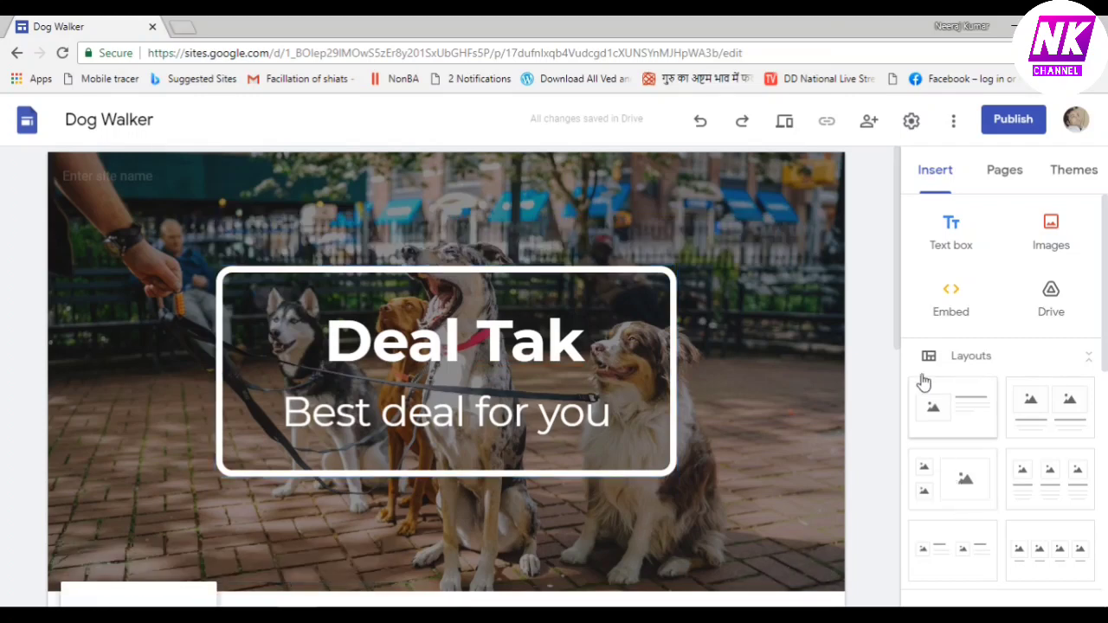
Set the header background to the gallery photo of a blue notebook, pen and tablet
drag(900, 317, 900, 404)
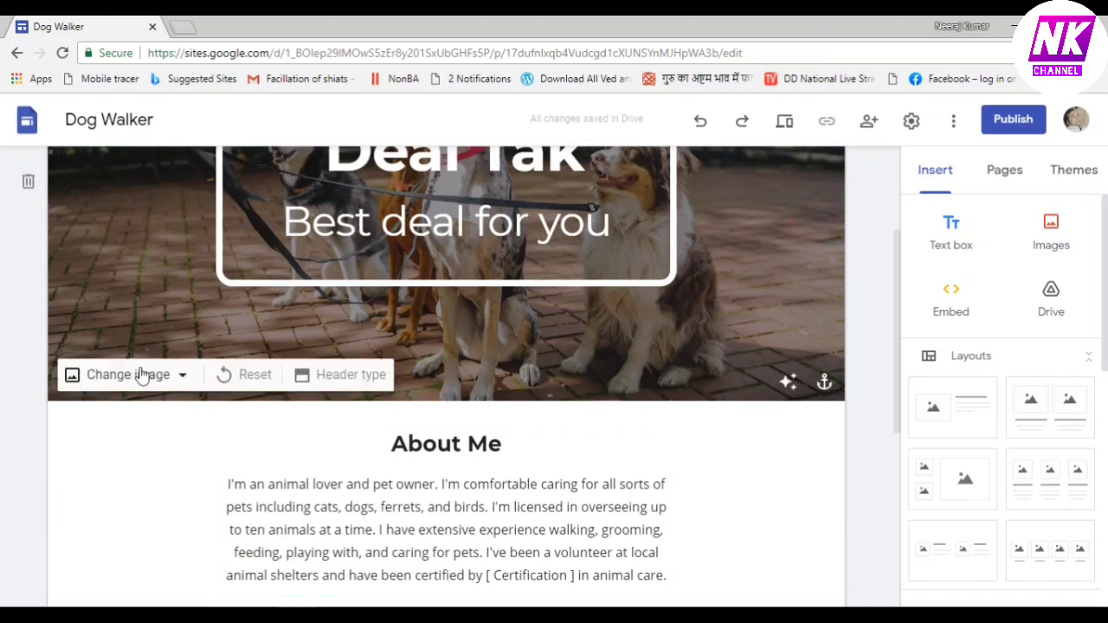
click(176, 376)
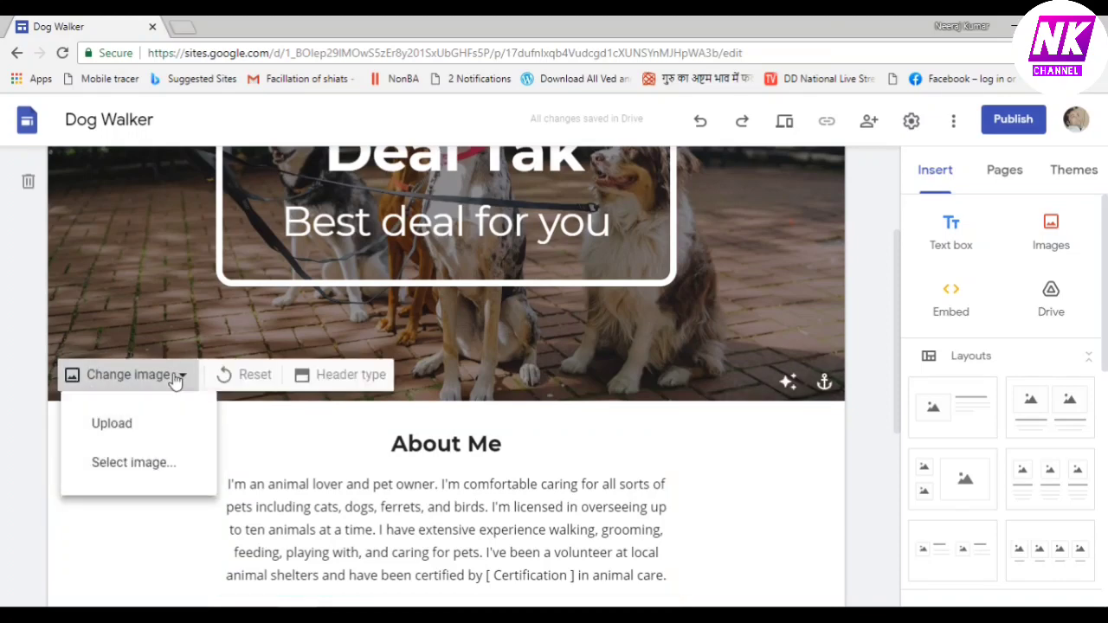
click(134, 472)
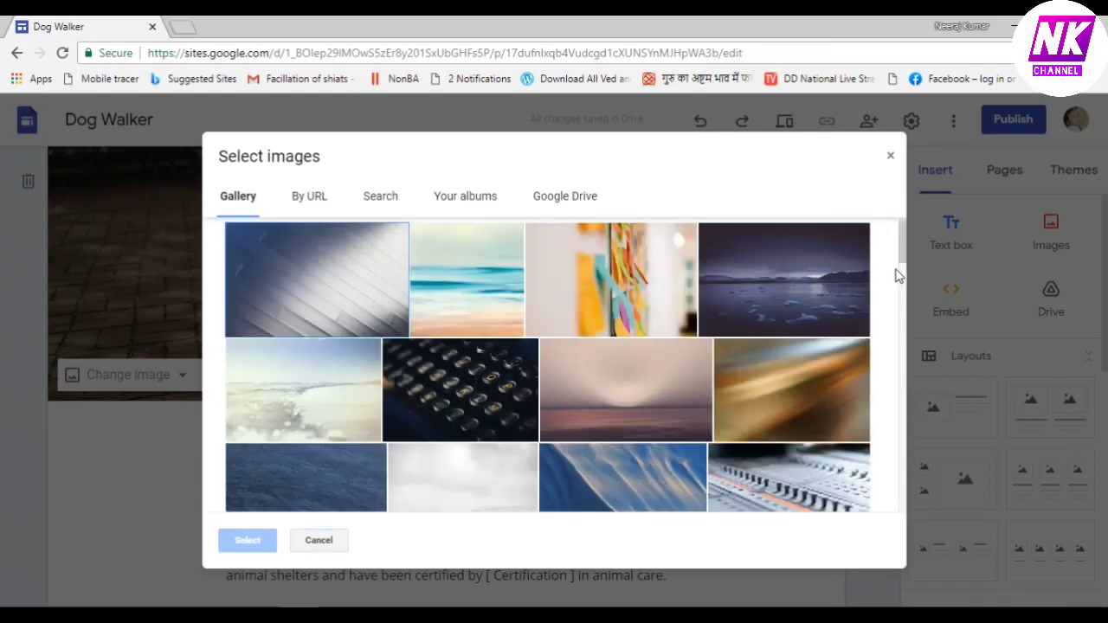
drag(902, 249, 899, 300)
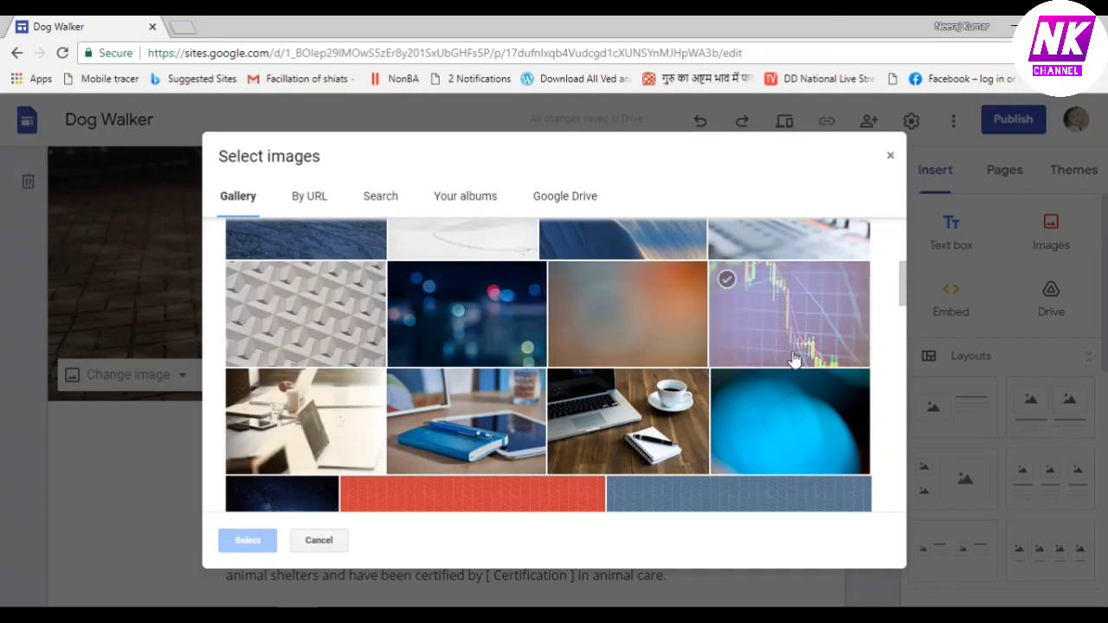
mouse_move(900, 294)
mouse_down()
mouse_move(899, 237)
mouse_move(906, 303)
mouse_up()
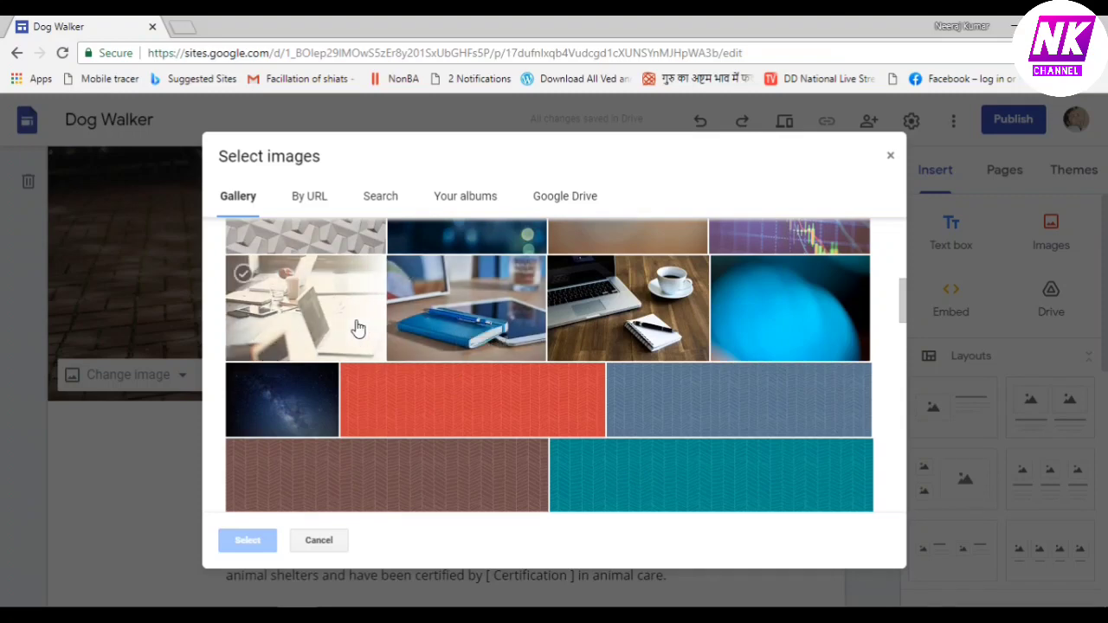
click(455, 331)
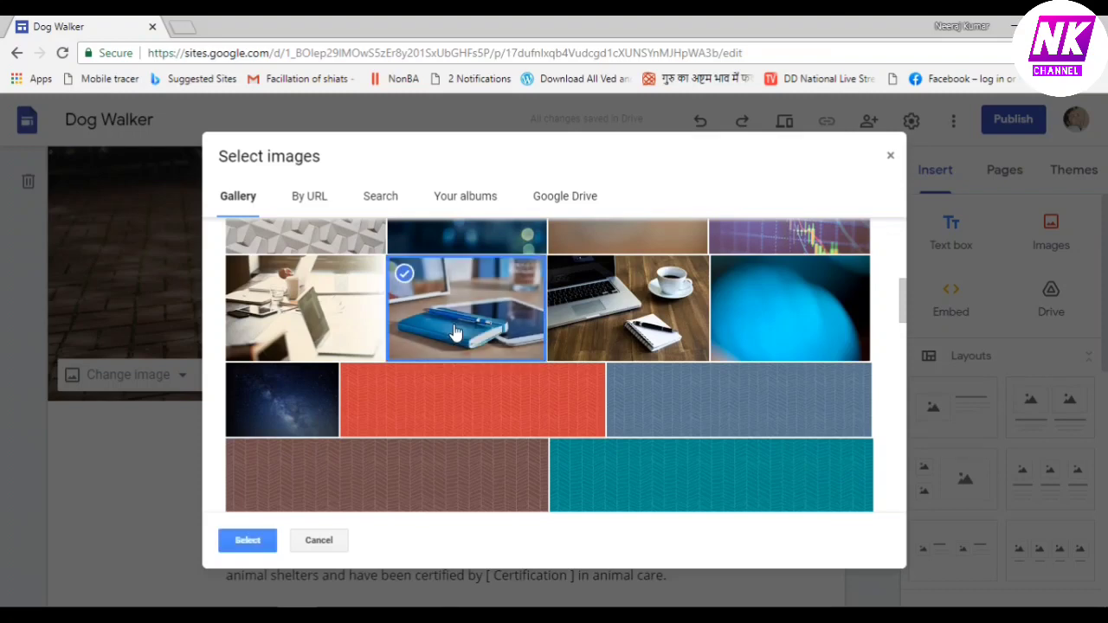
click(249, 542)
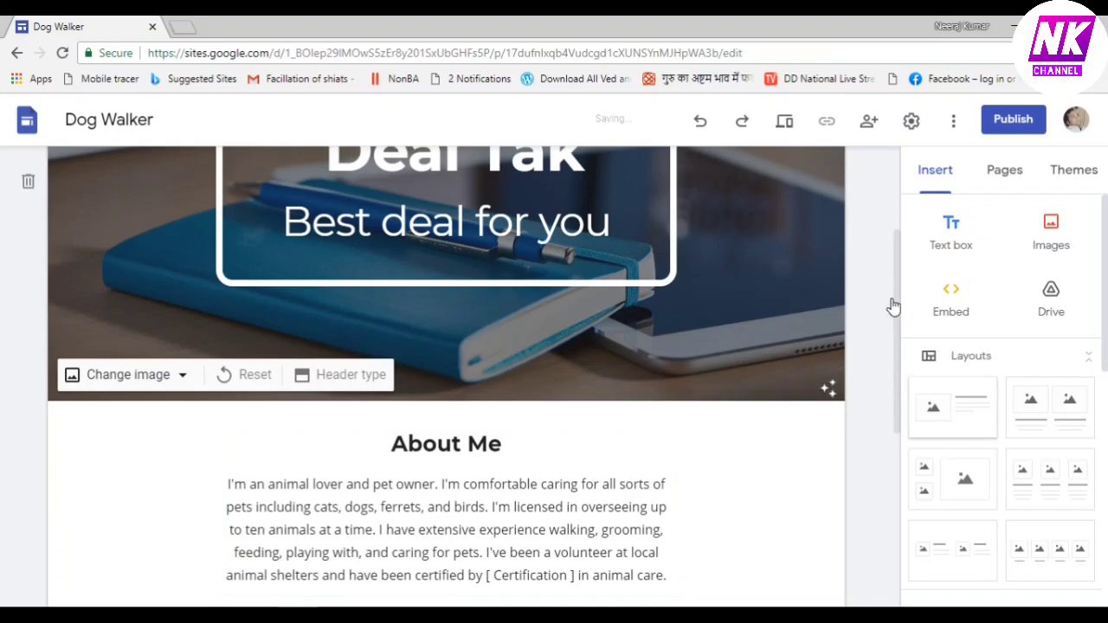
scroll(897, 303, up, 1)
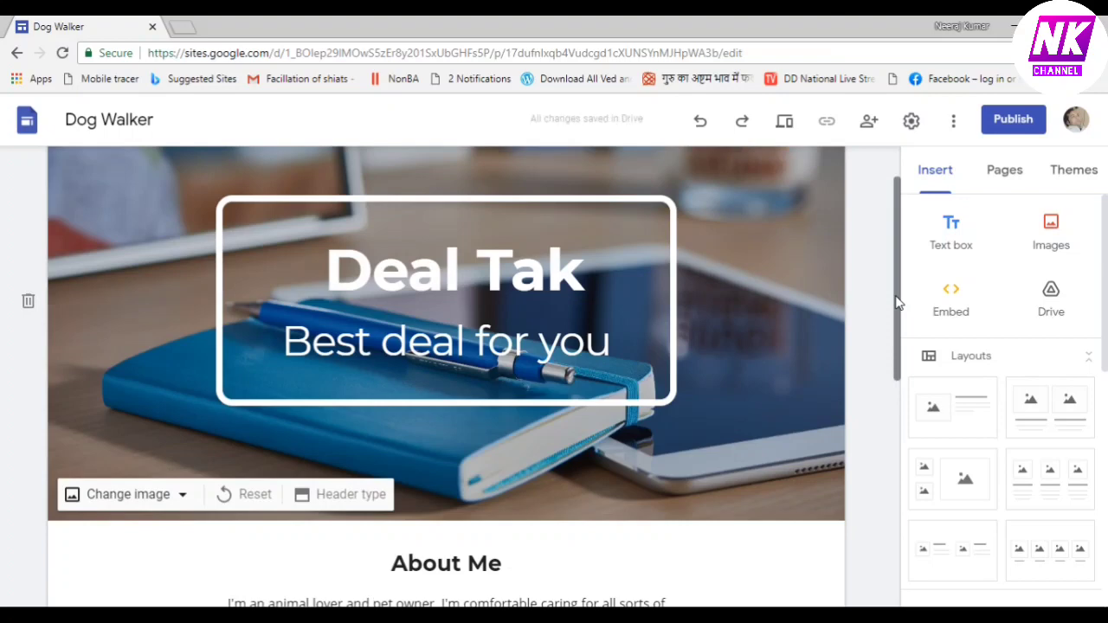
Upload the colourful sale graphic as the site's brand logo, then close Settings
drag(896, 285, 897, 197)
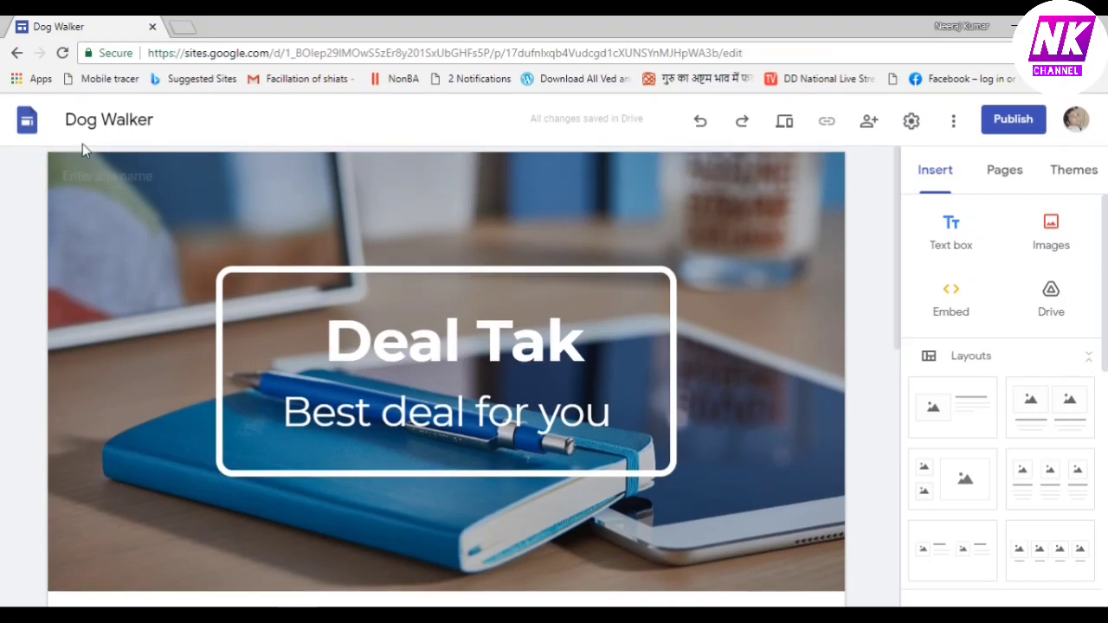
mouse_move(95, 177)
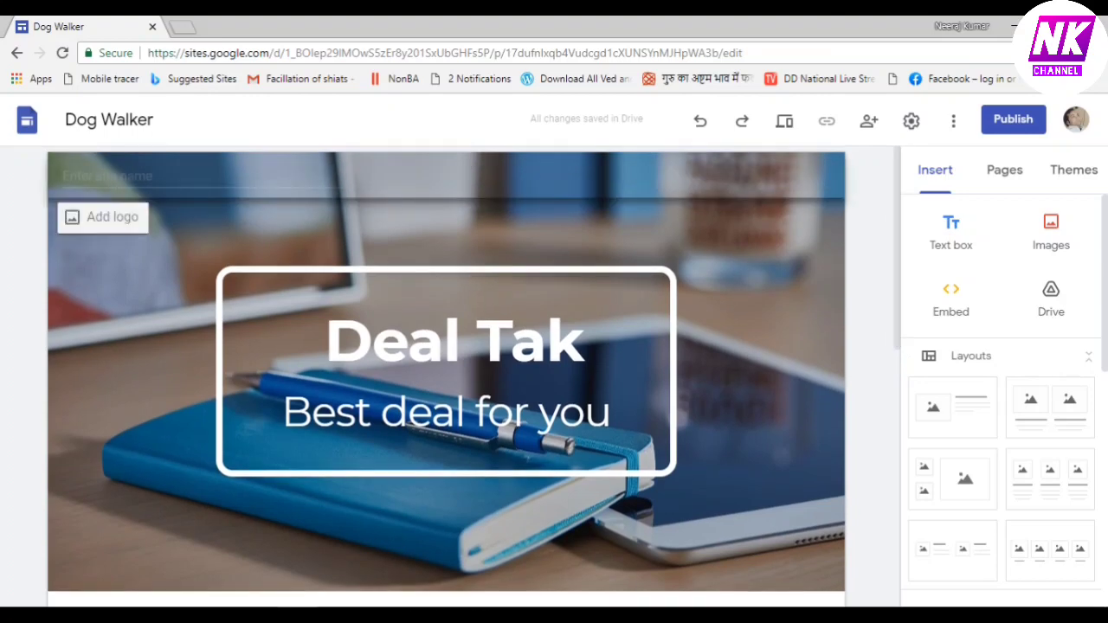
click(115, 221)
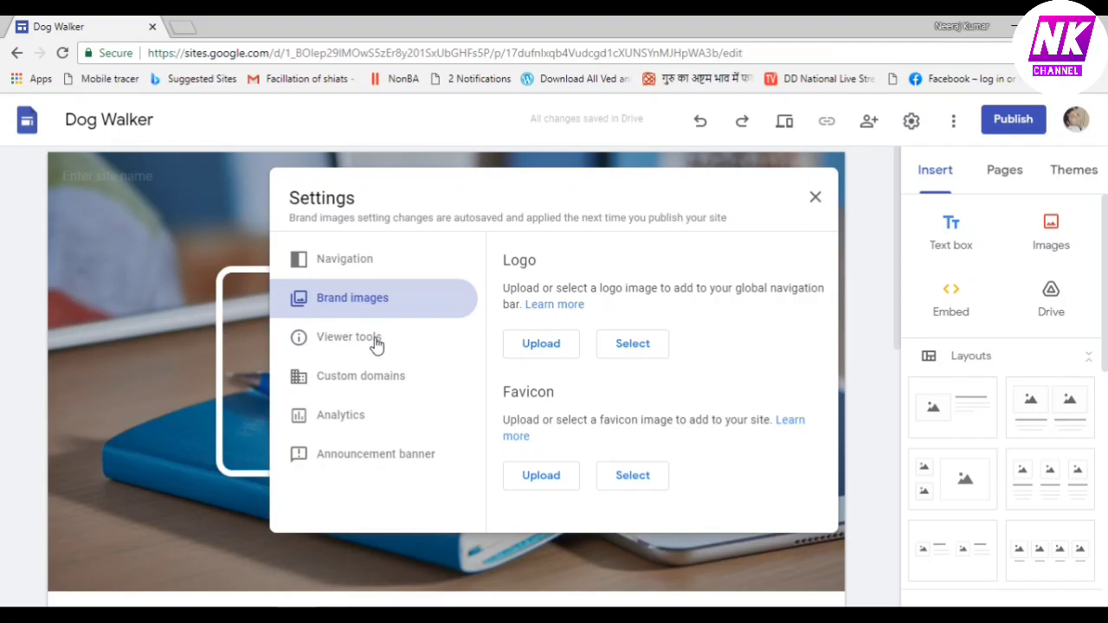
click(541, 346)
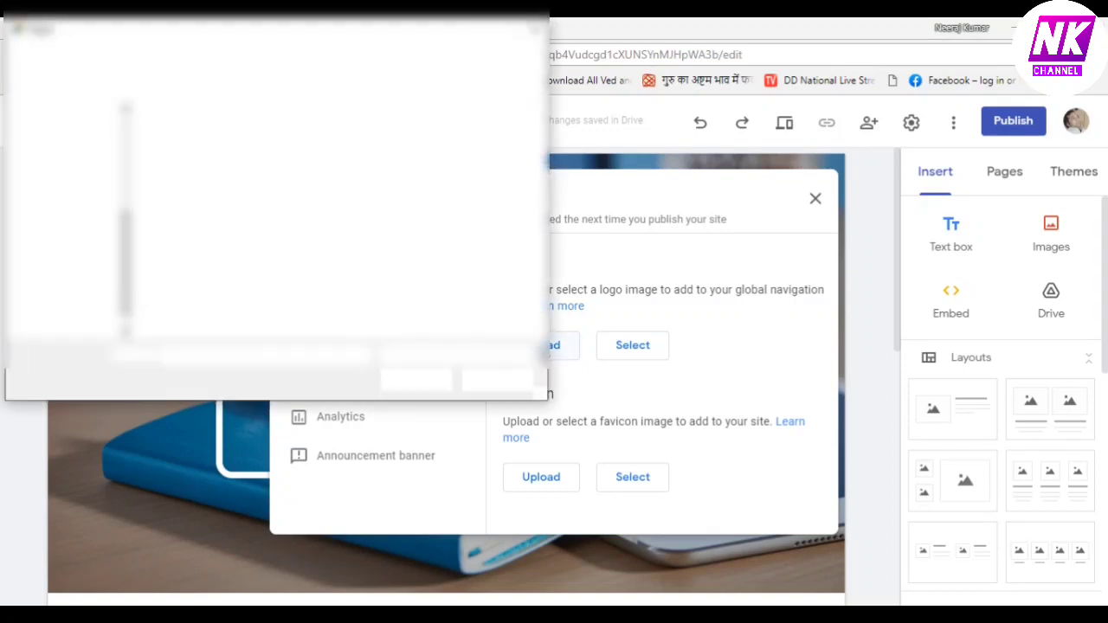
click(402, 166)
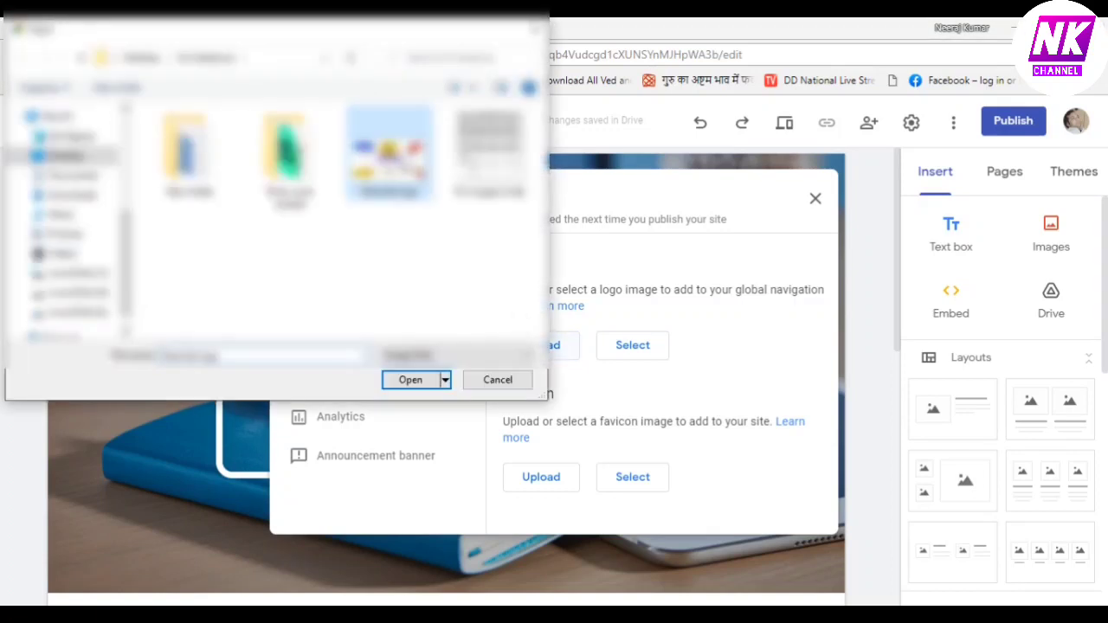
click(412, 380)
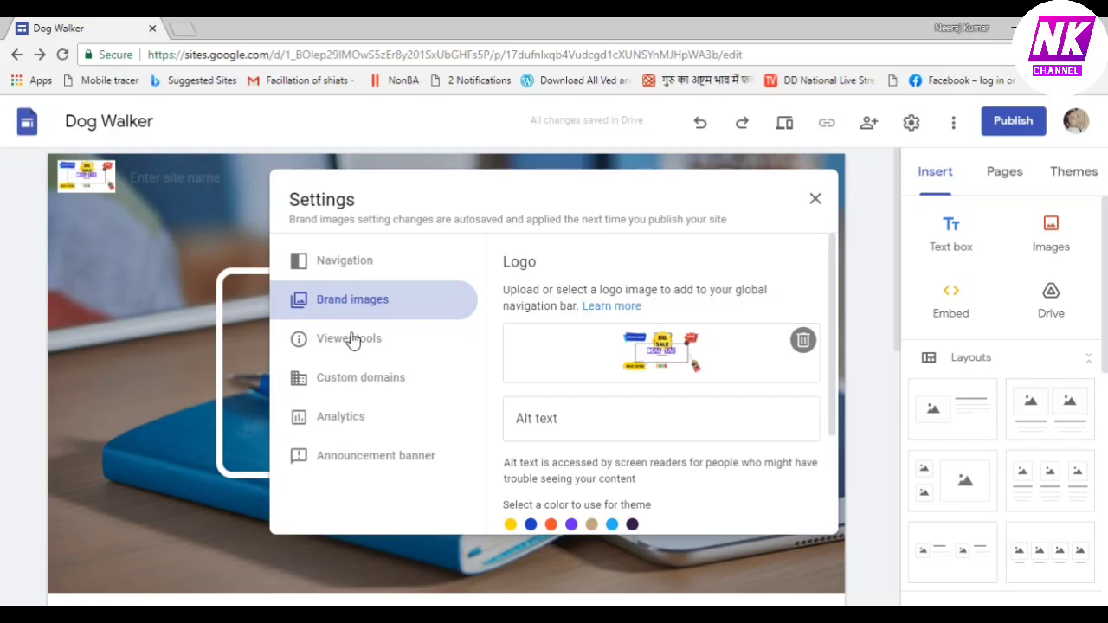
click(377, 261)
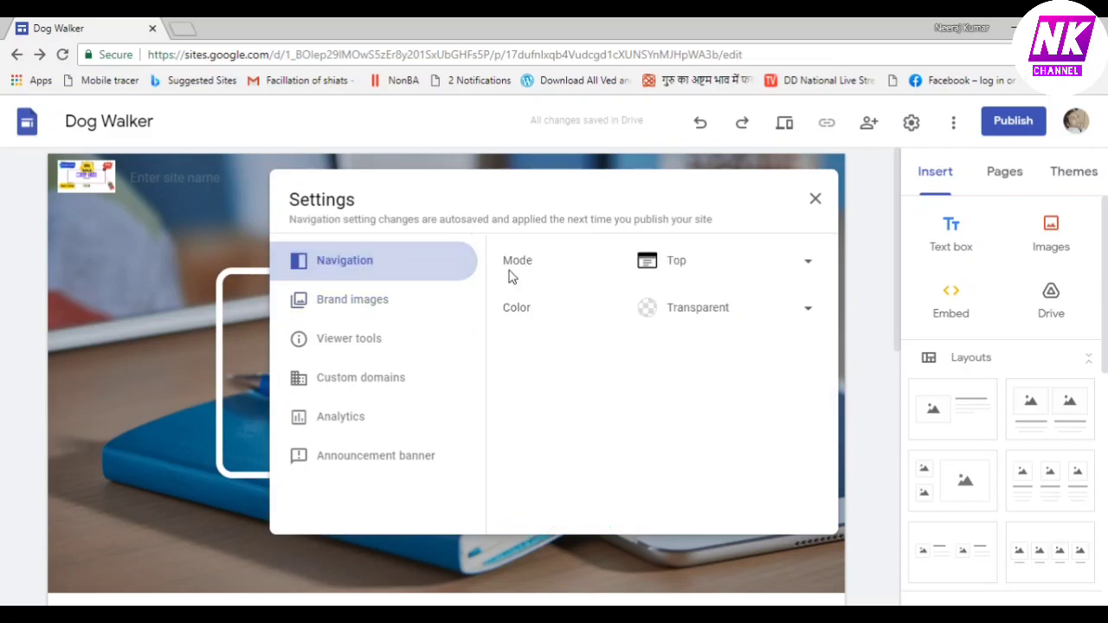
click(816, 201)
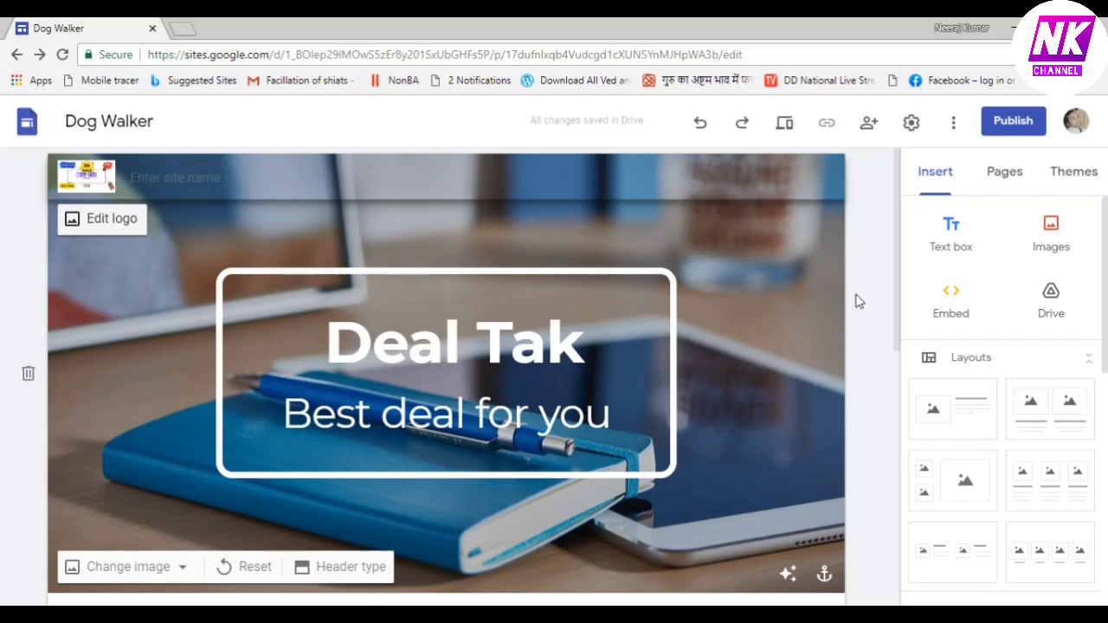
Add an image-and-text layout section below the contact details
drag(897, 266, 910, 408)
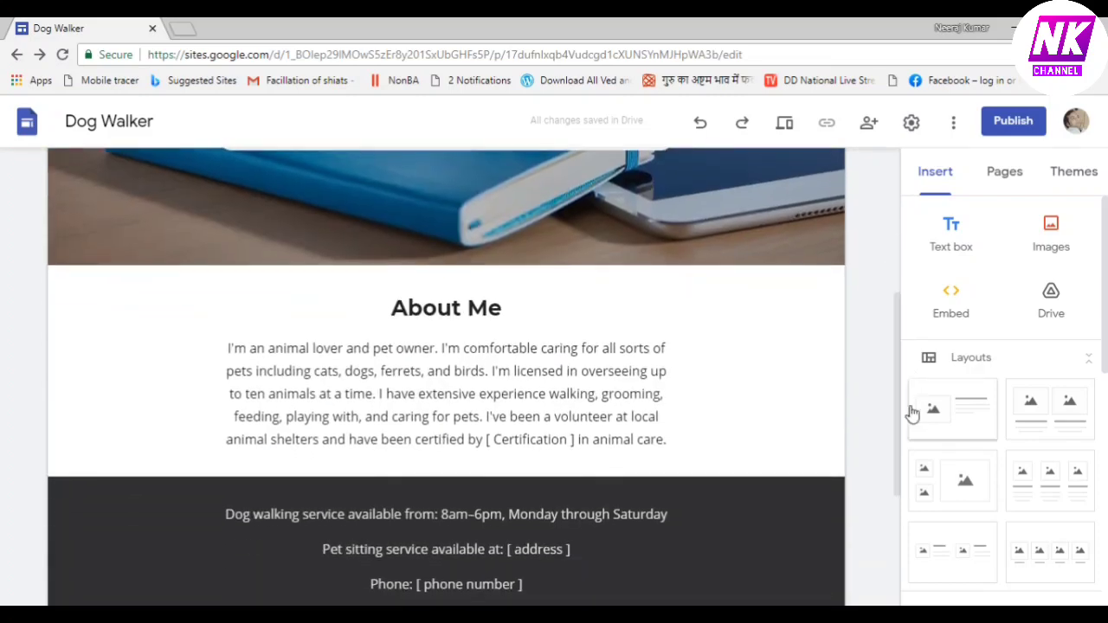
click(911, 412)
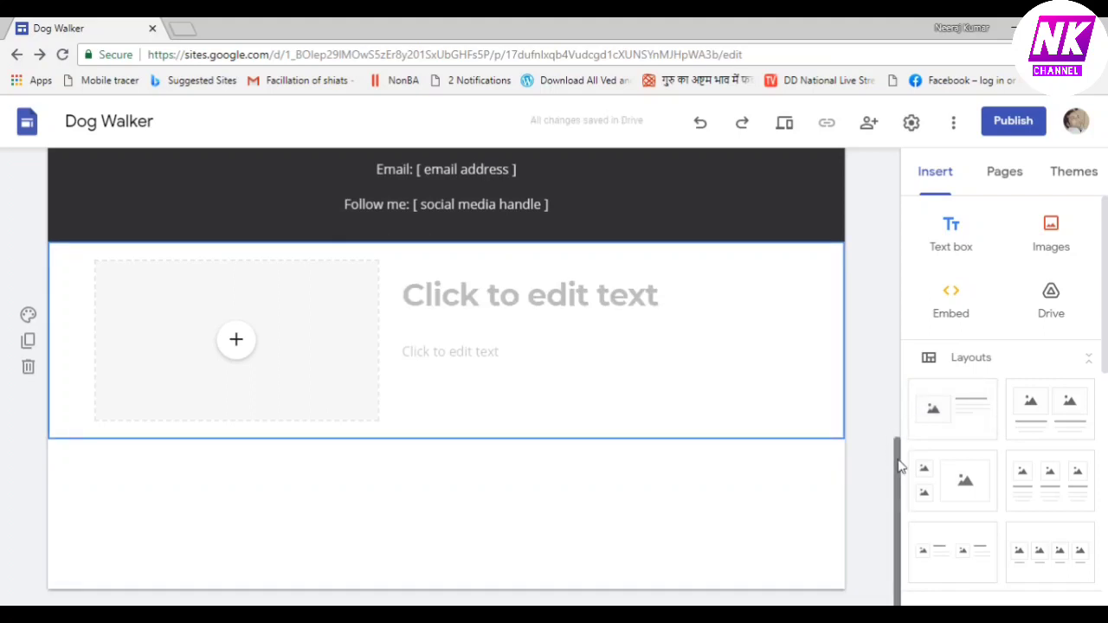
drag(899, 468, 885, 314)
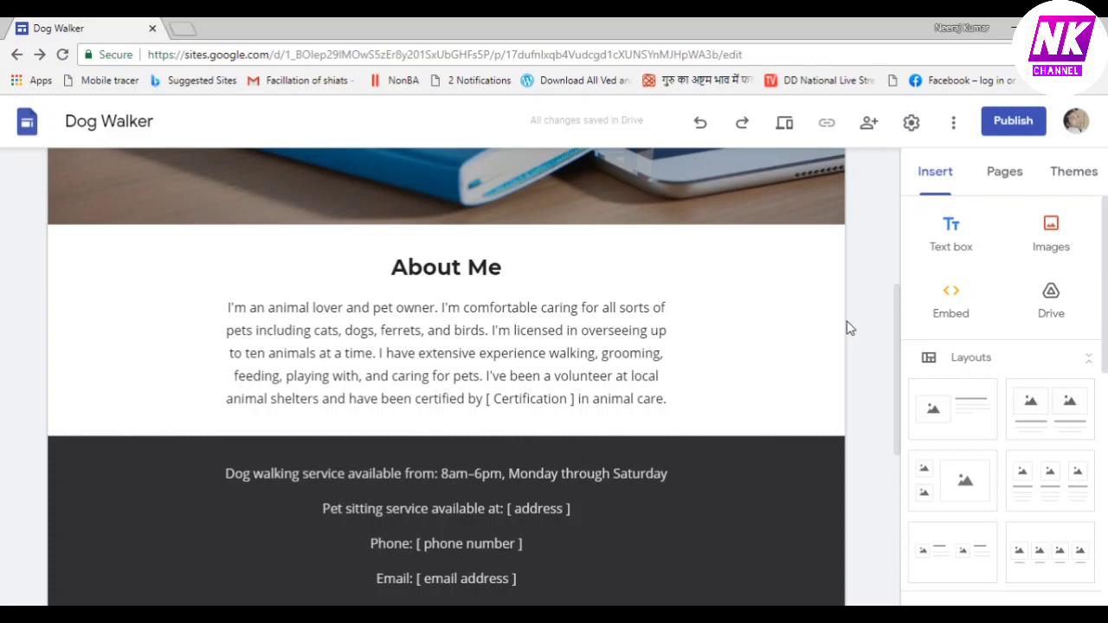
Delete the About Me paragraph text
click(230, 307)
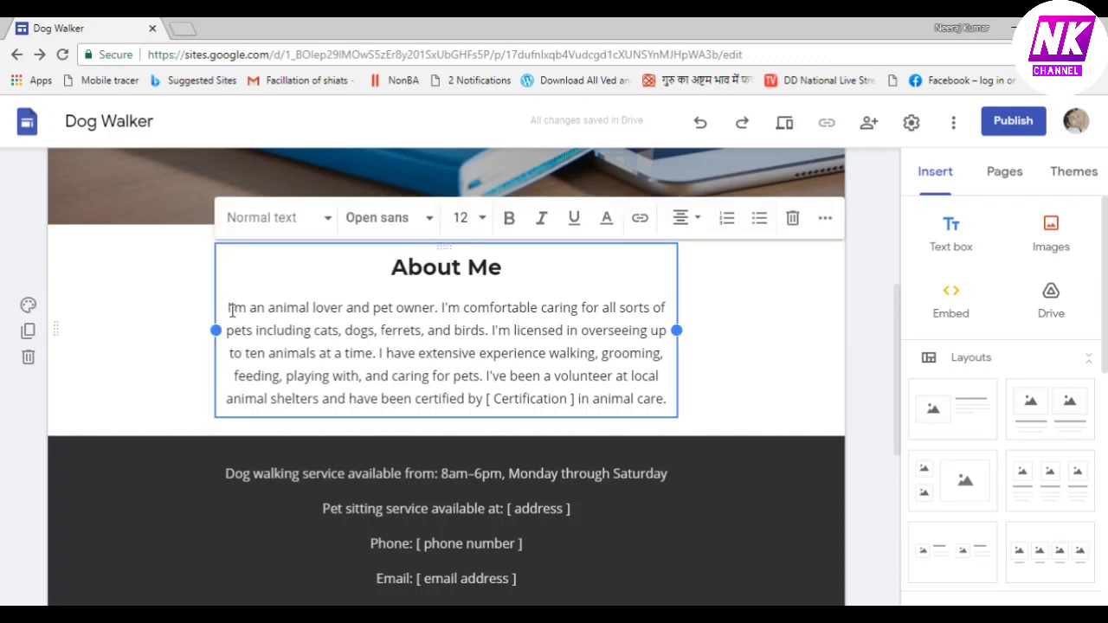
drag(228, 307, 669, 399)
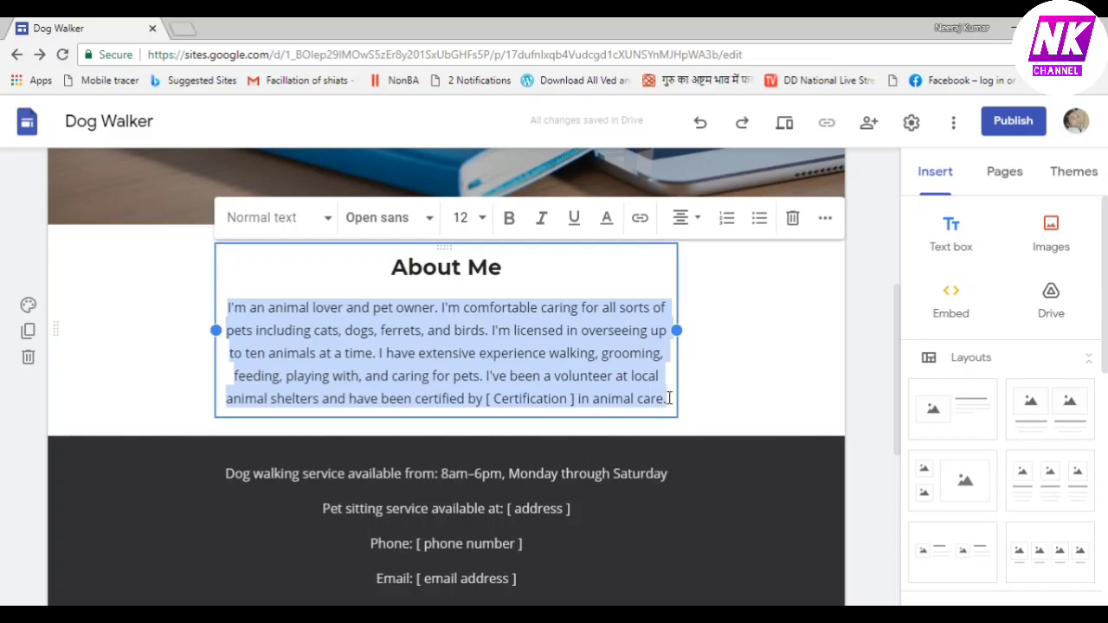
key(BackSpace)
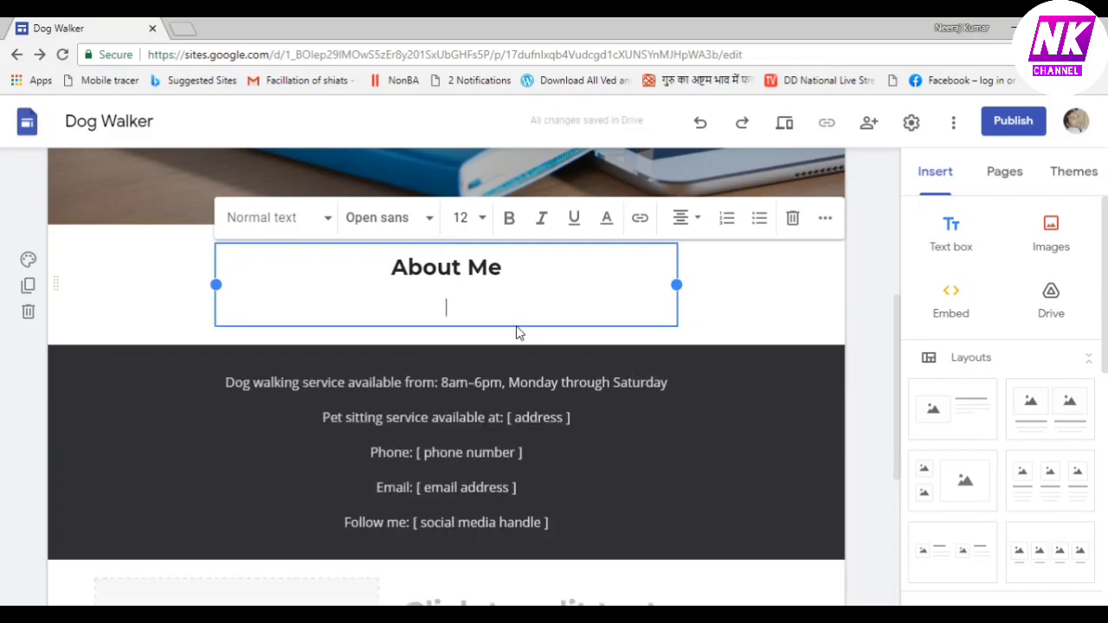
Change the About Me heading to 'Best Online Deal for you'
click(391, 268)
drag(392, 268, 524, 266)
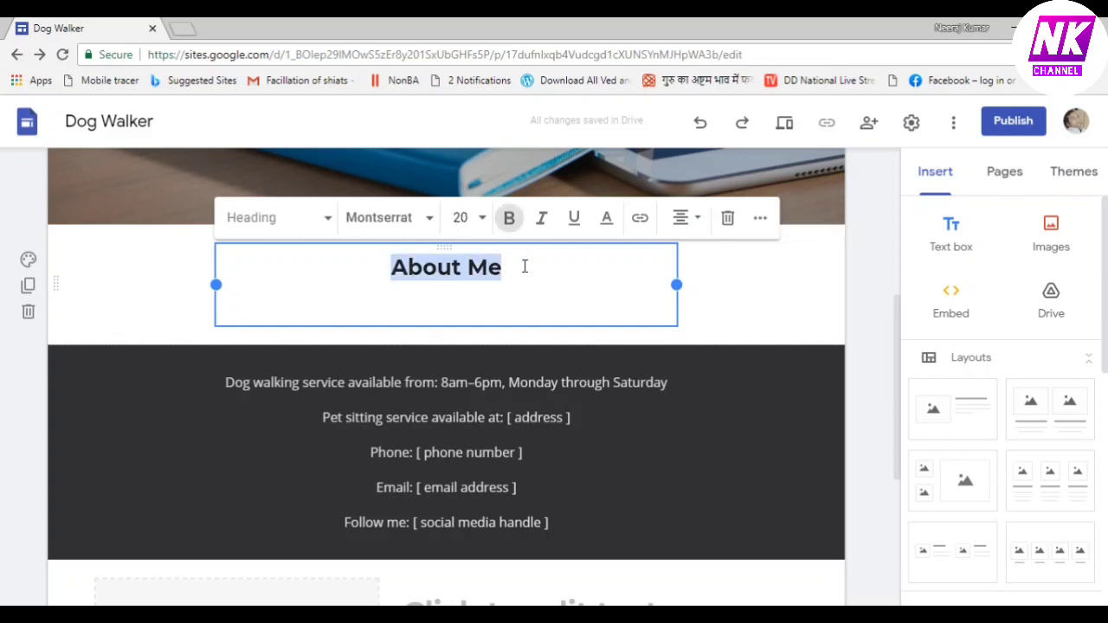
text(Best )
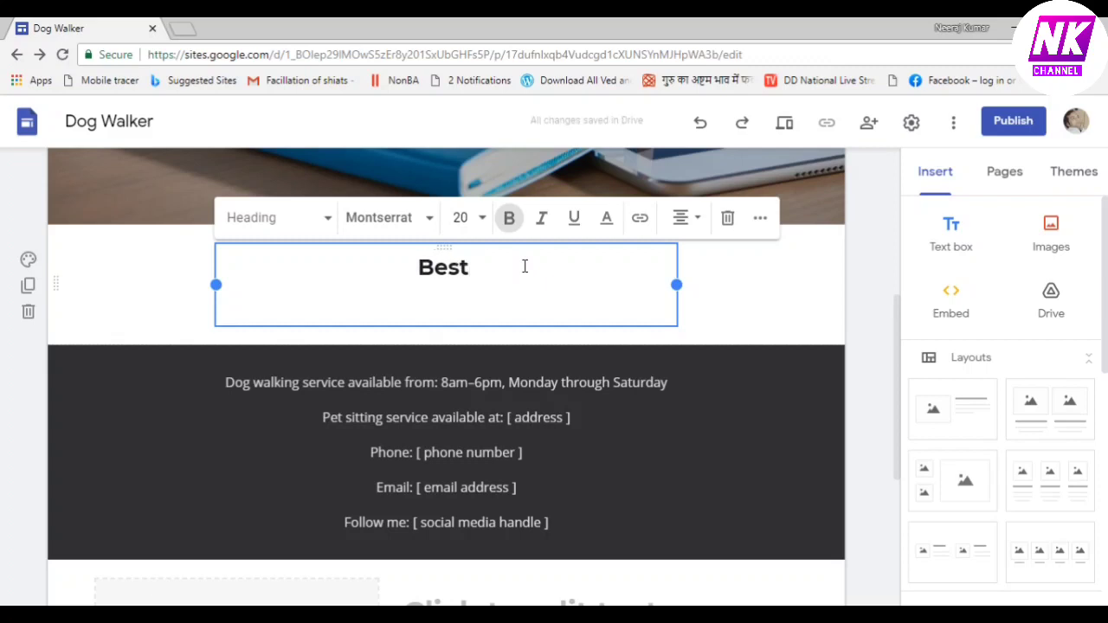
text(Online )
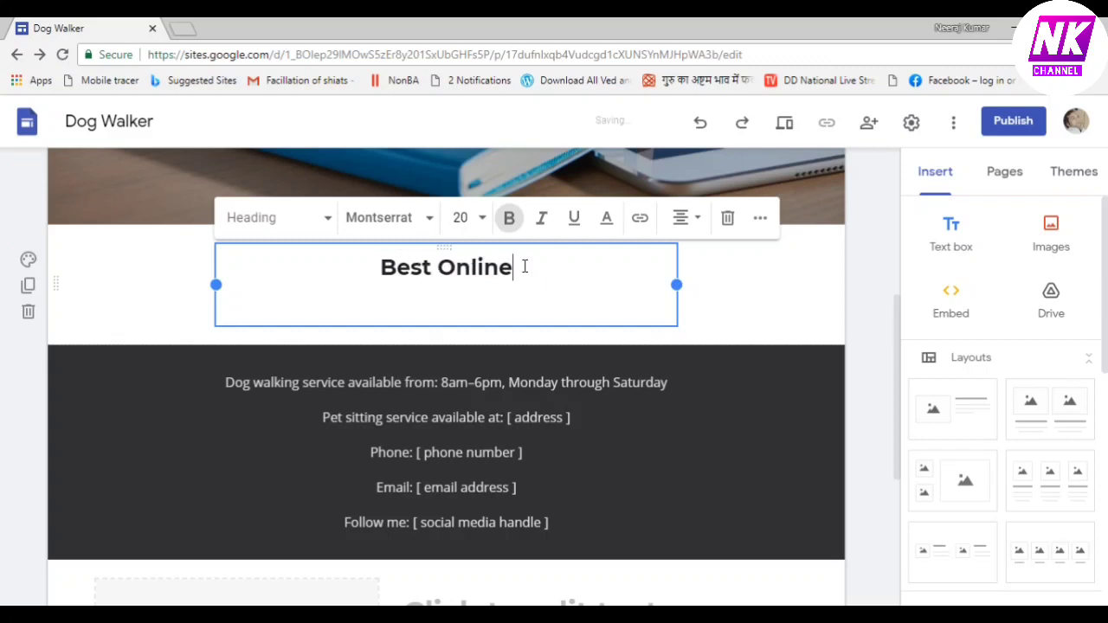
text(Dea)
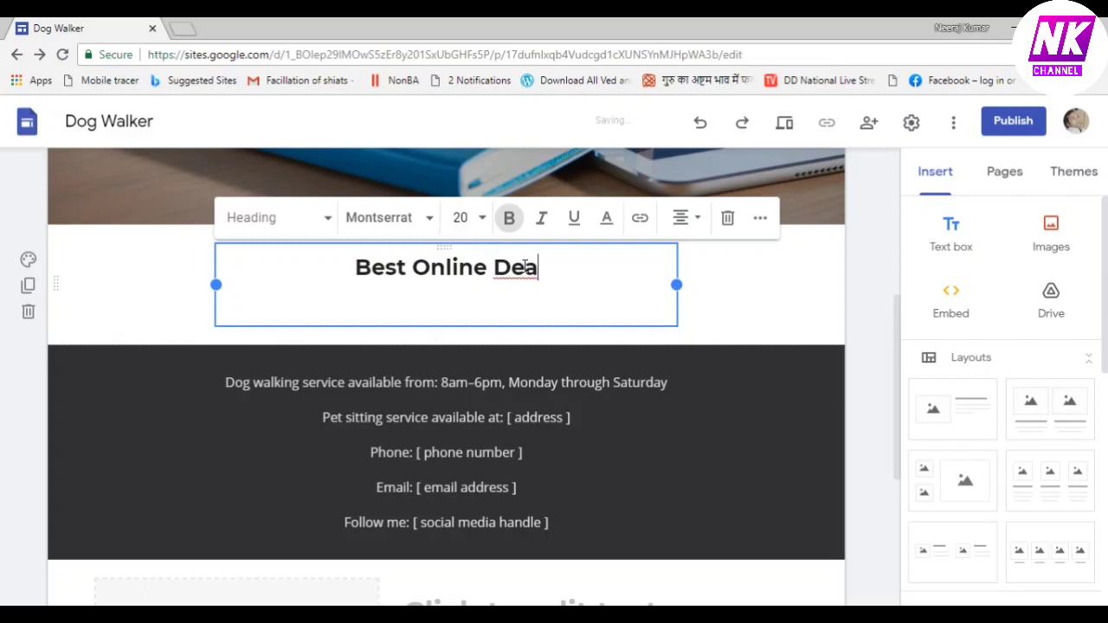
text(l for )
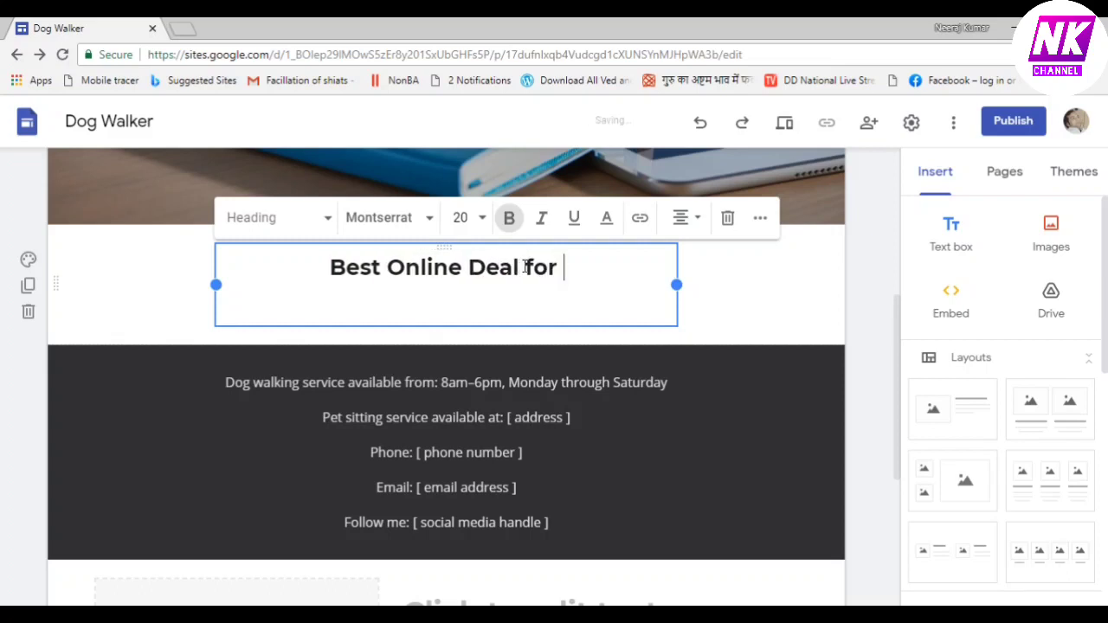
text(you)
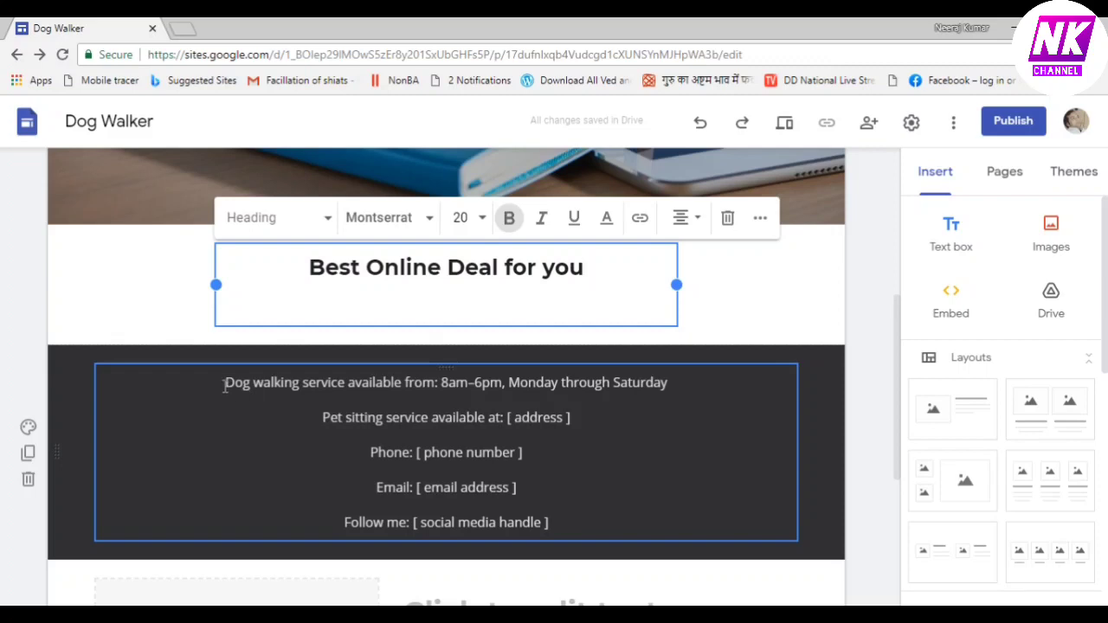
drag(224, 383, 655, 511)
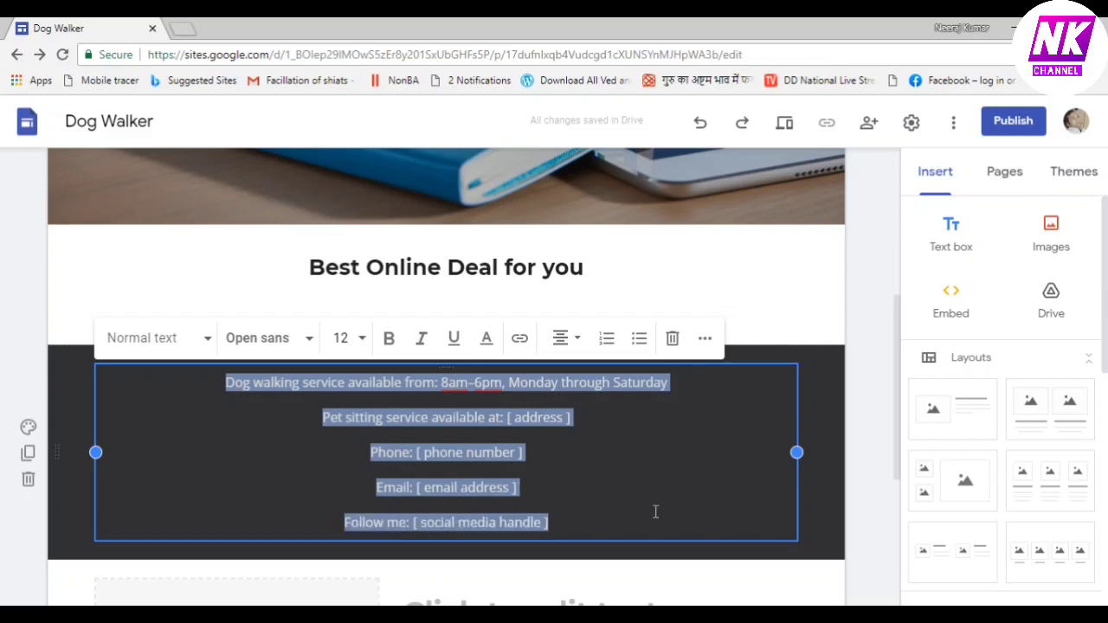
Replace the placeholder contact lines with 'Contact us -' followed by the contact e-mail address
key(Delete)
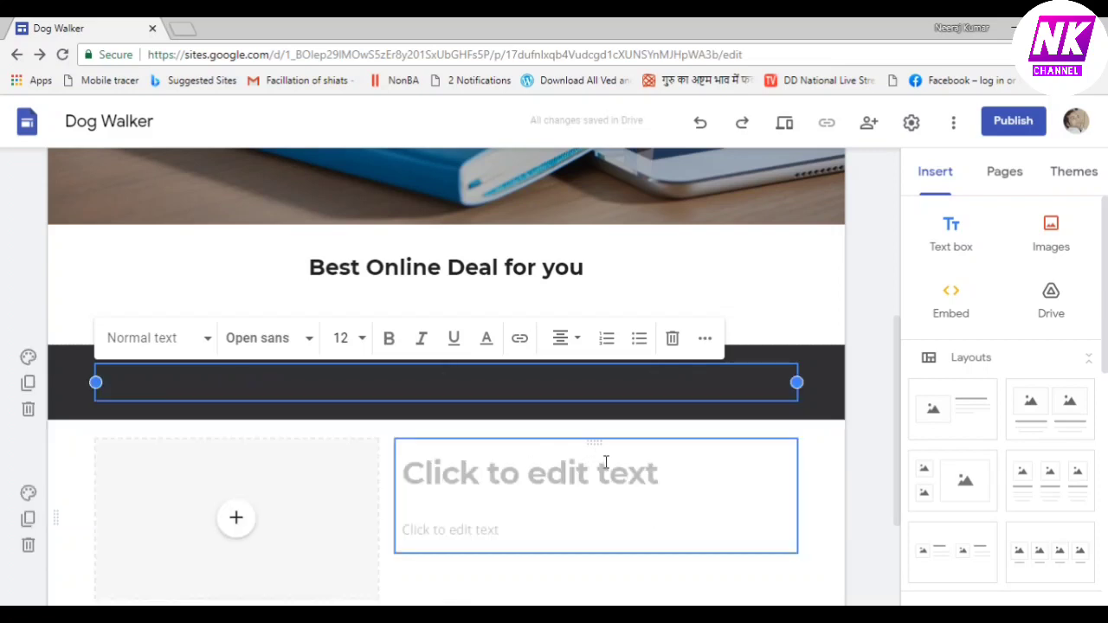
text(c)
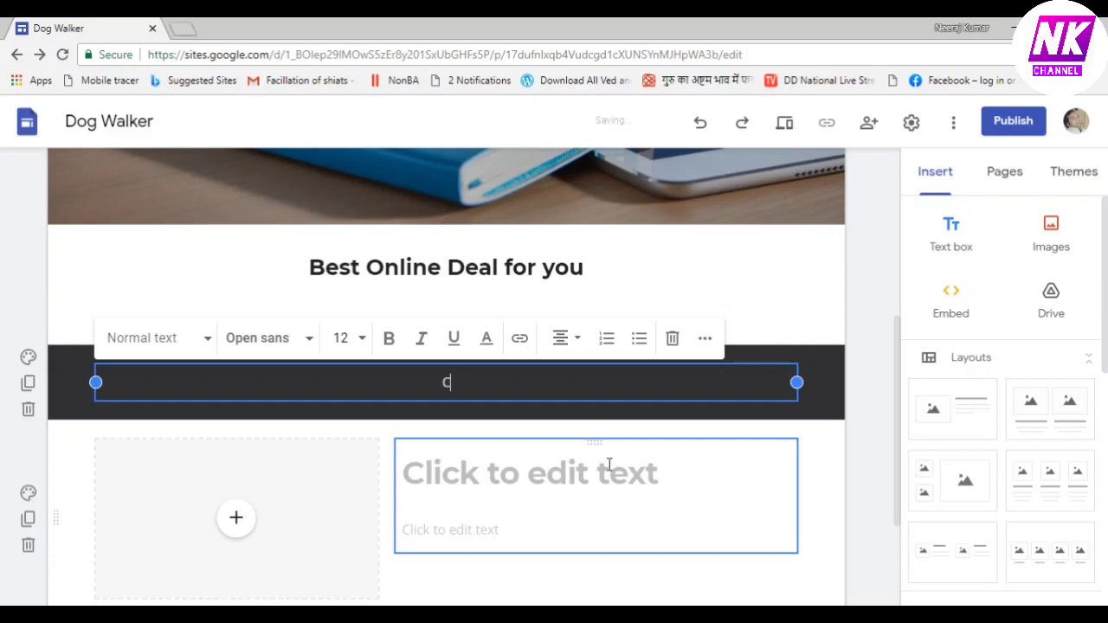
text(ontact us -)
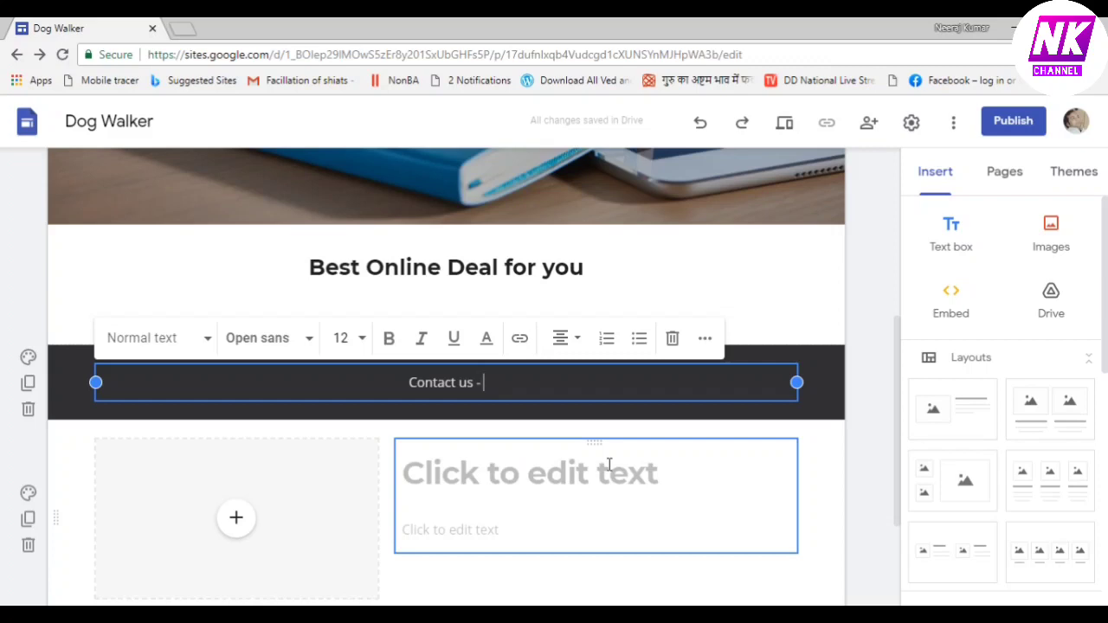
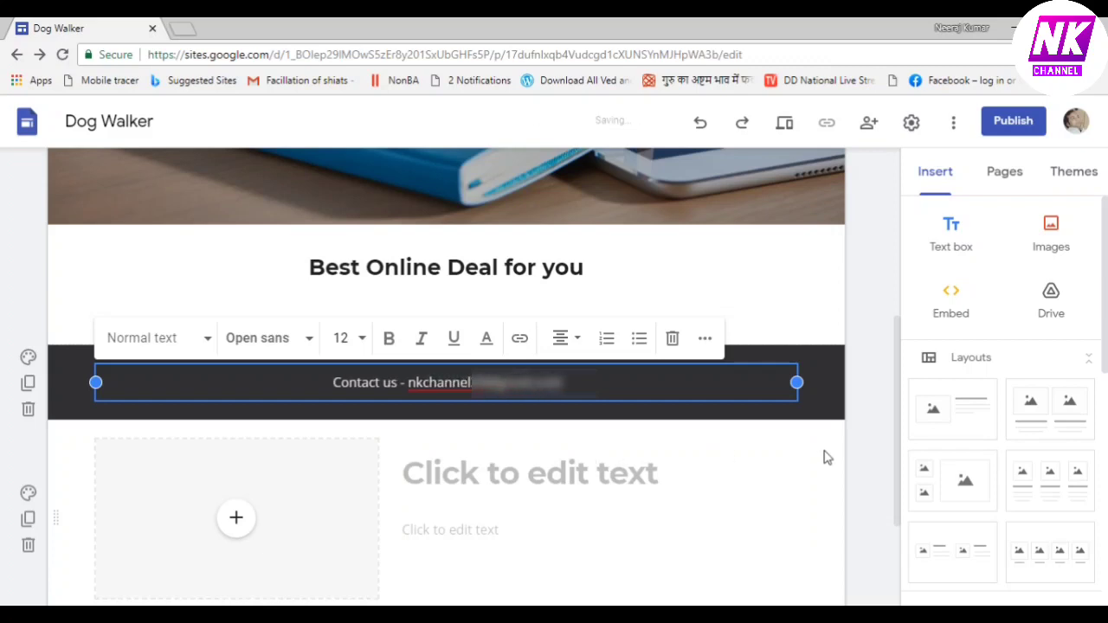
click(826, 457)
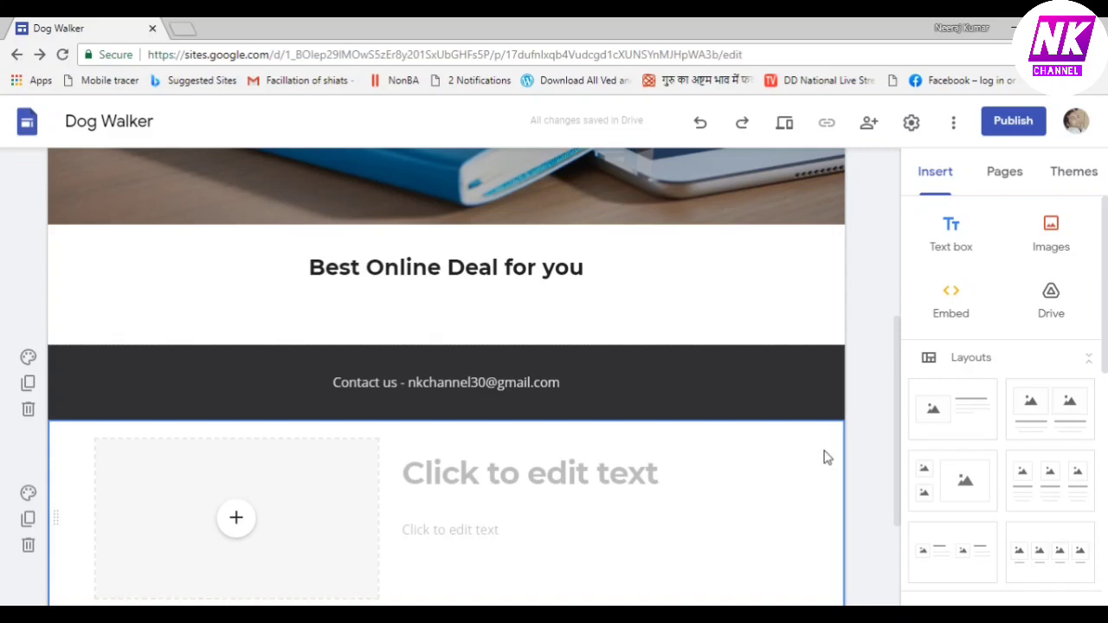
drag(897, 432, 886, 176)
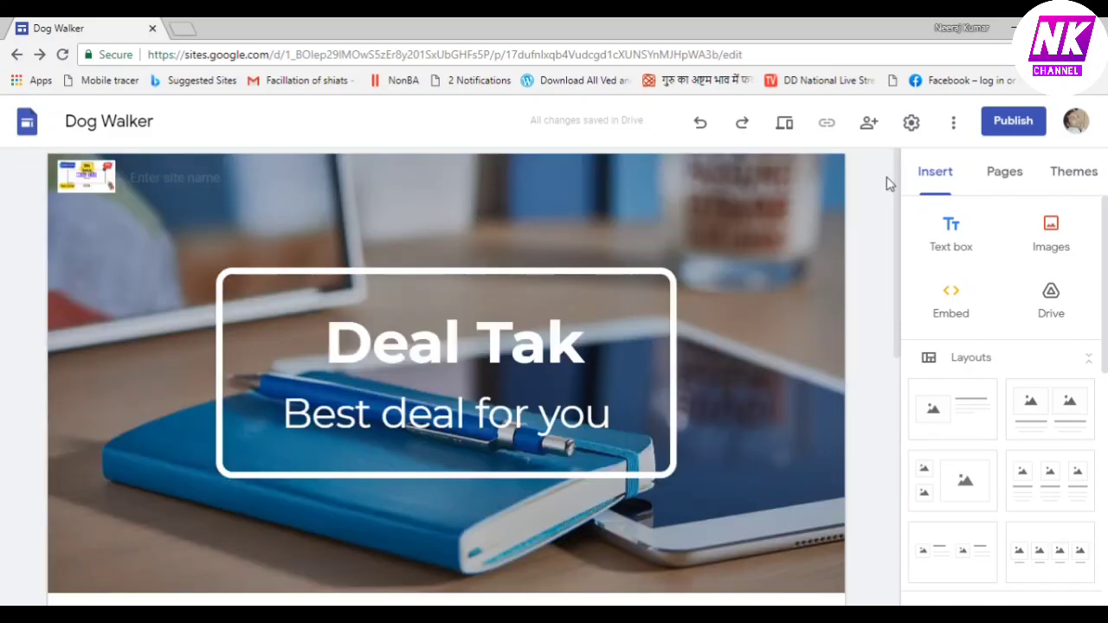
Publish the site with the web address 'dealtak'
click(1014, 121)
text(d)
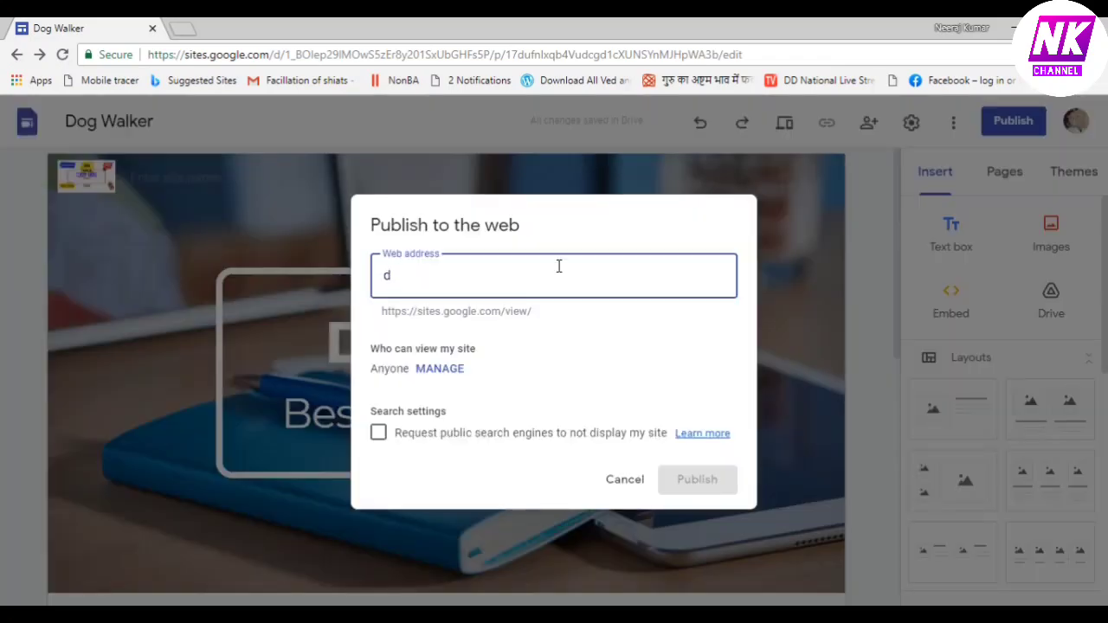
text(ealtak)
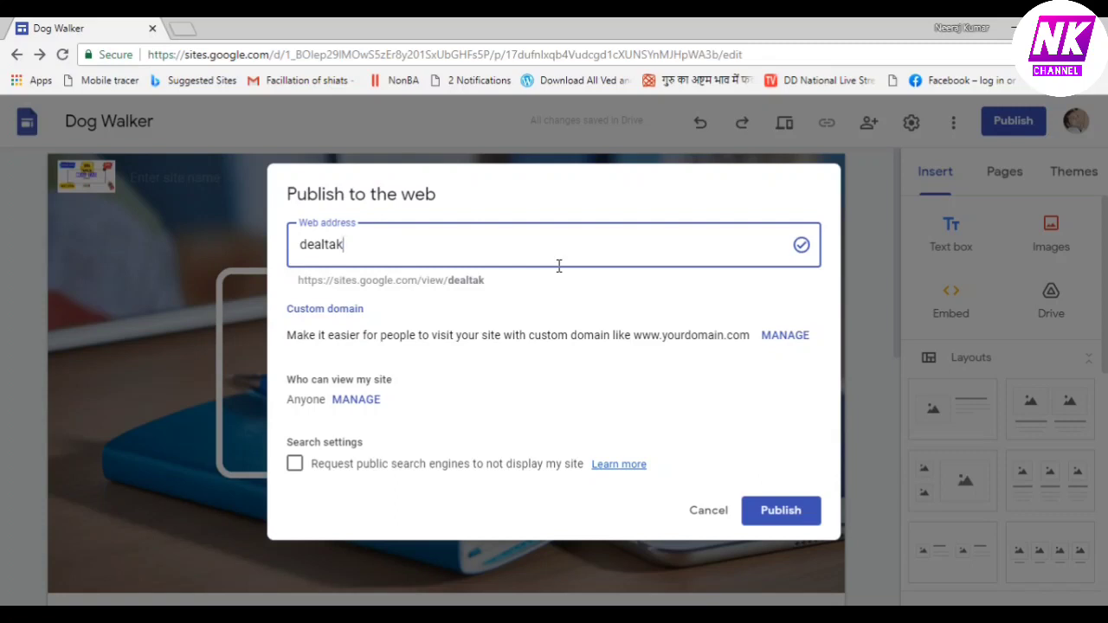
key(Return)
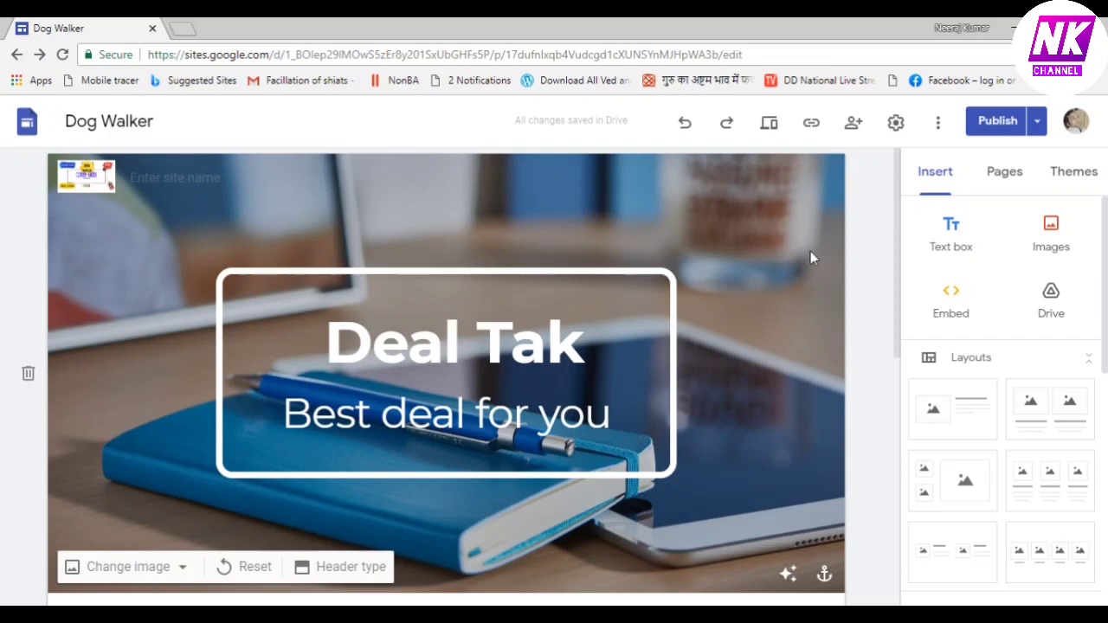
View the published site in a new tab and copy its sites.google.com/view/dealtak/home address
click(1036, 121)
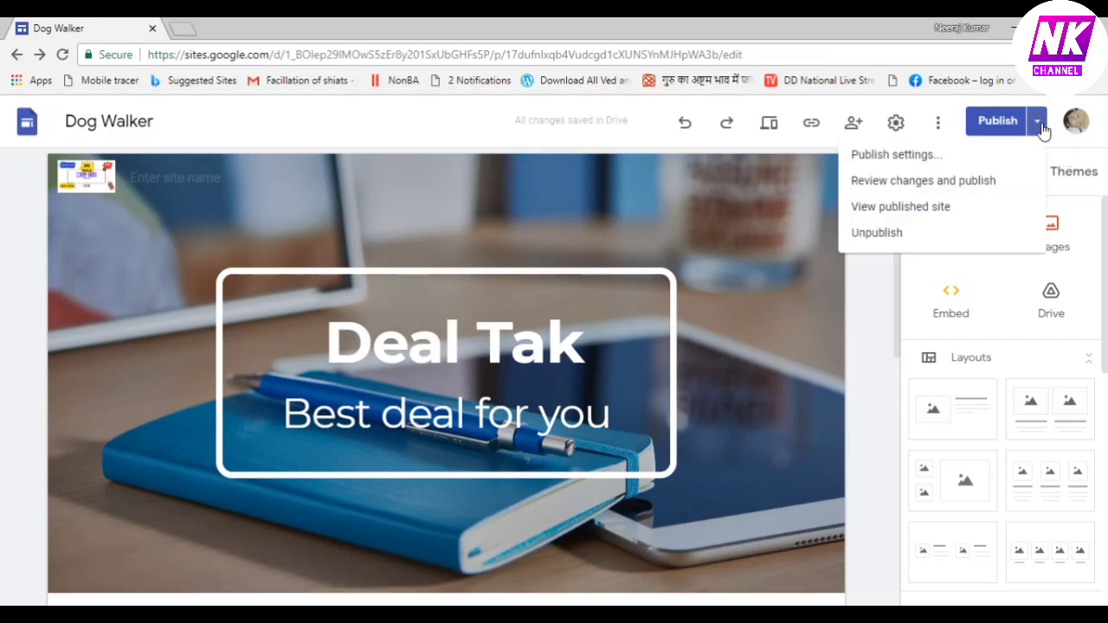
click(924, 212)
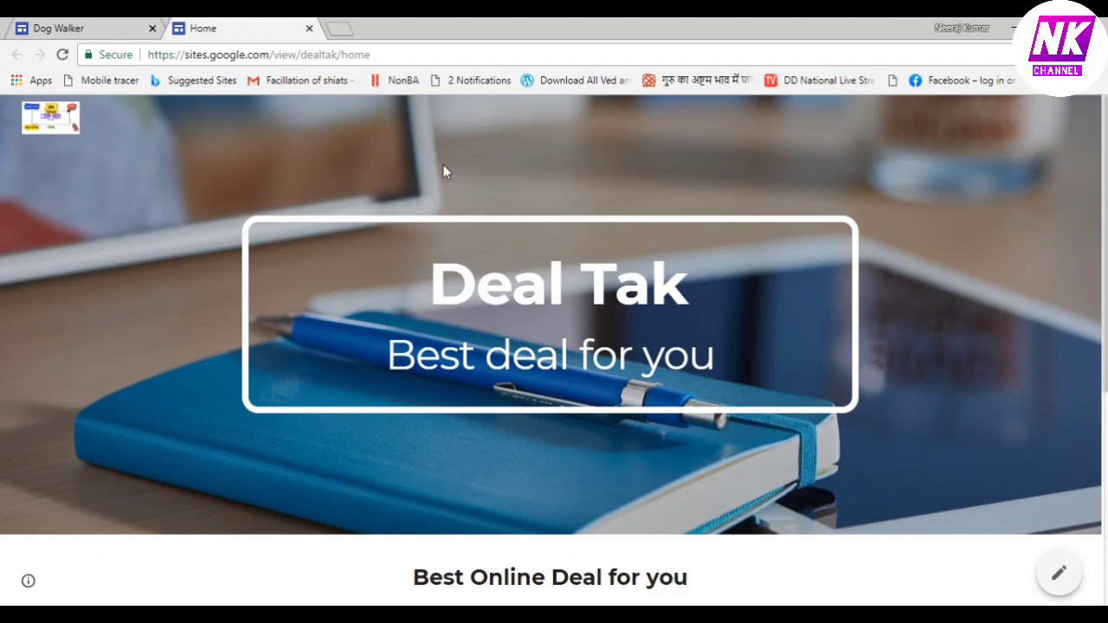
click(383, 54)
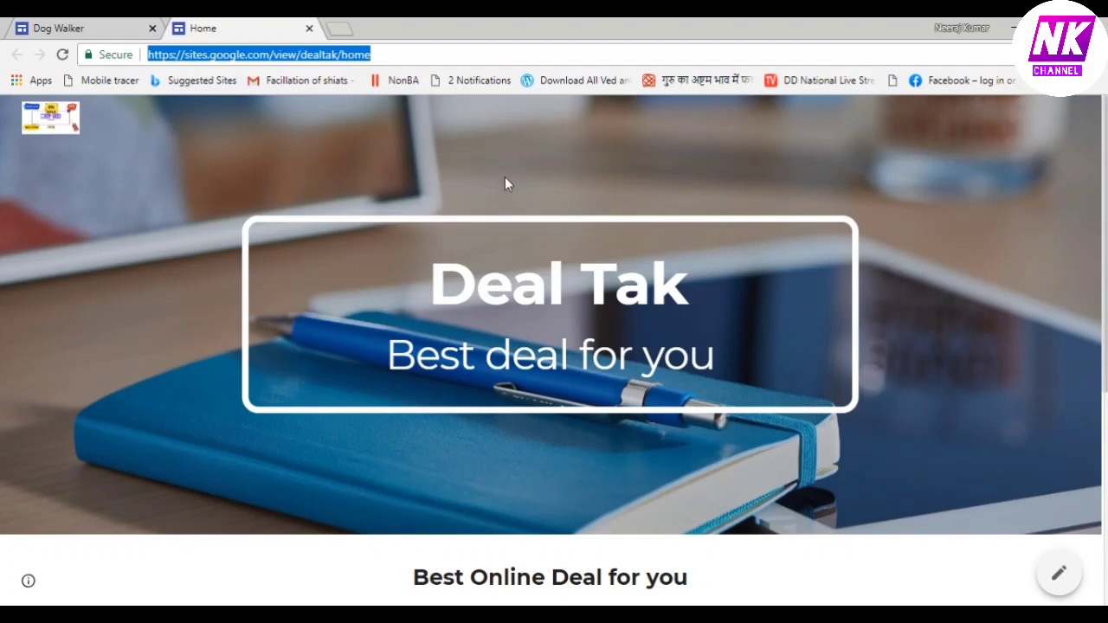
right_click(339, 54)
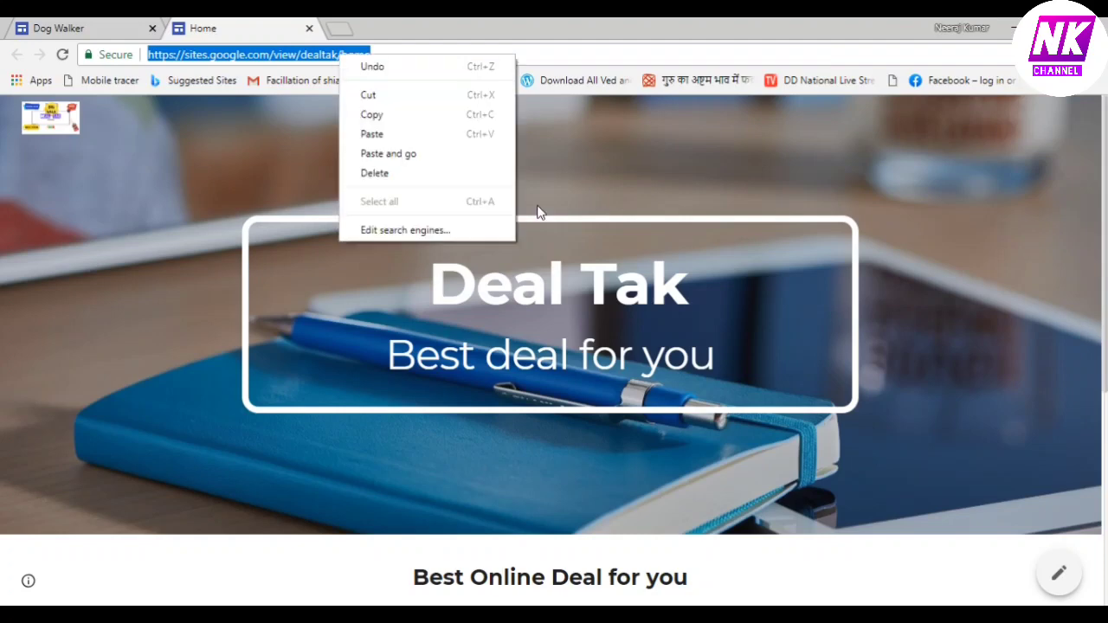
click(430, 116)
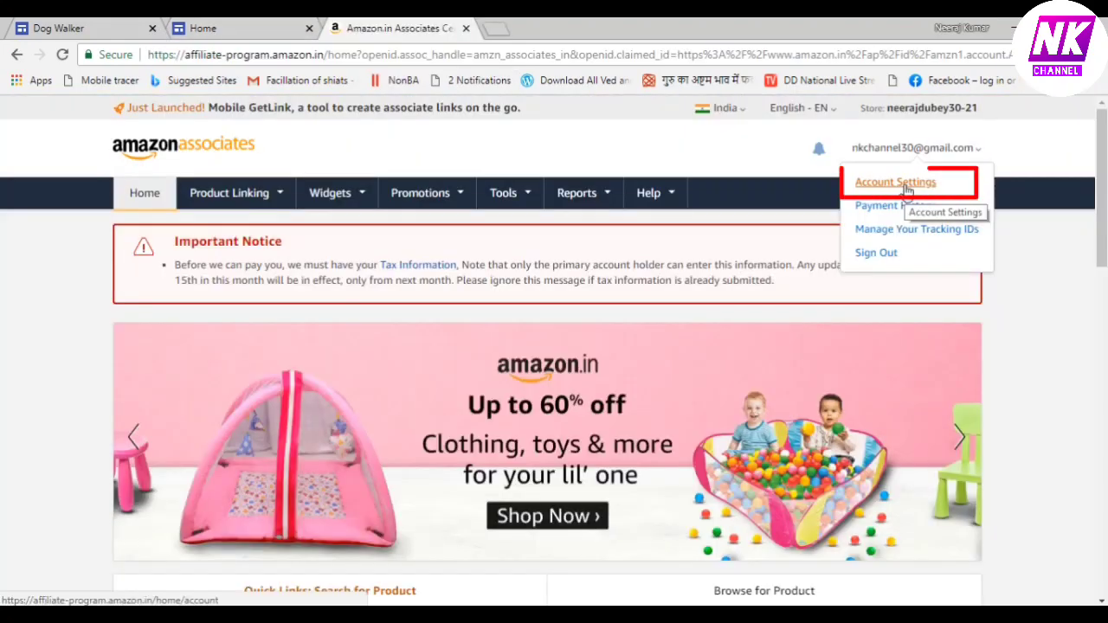
In Account Settings, paste sites.google.com/view/dealtak/home into the website list and add it
click(905, 187)
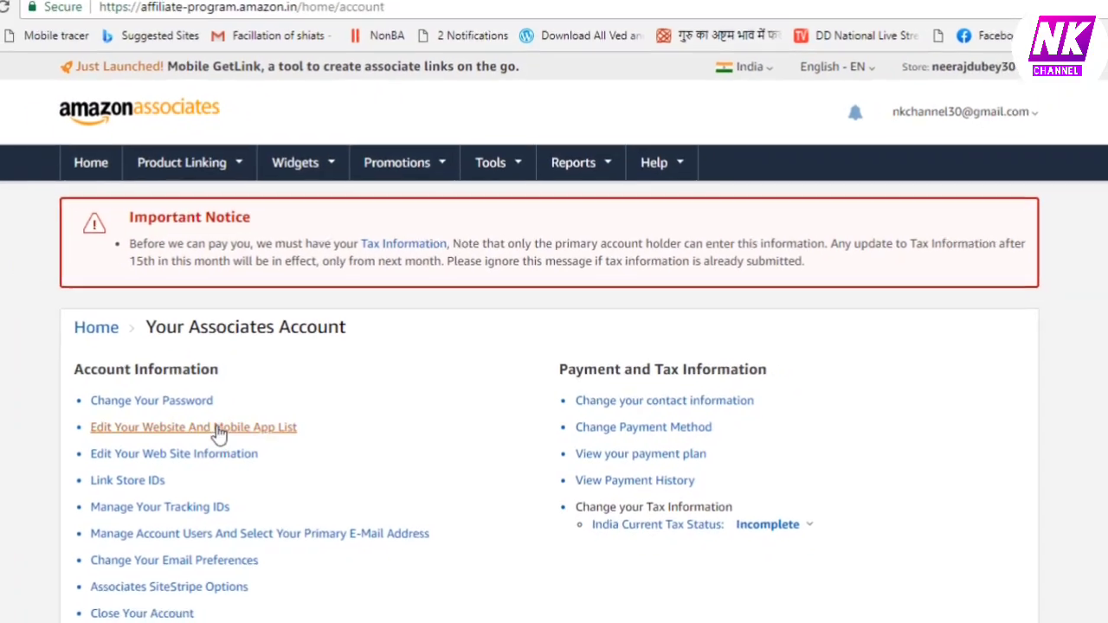
click(249, 426)
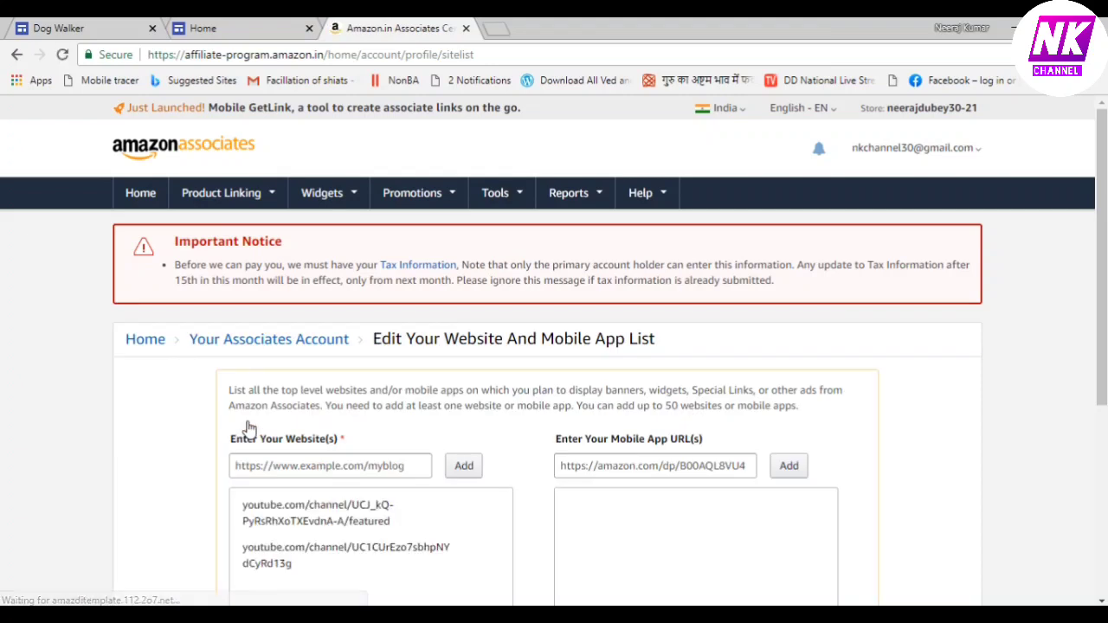
mouse_move(426, 571)
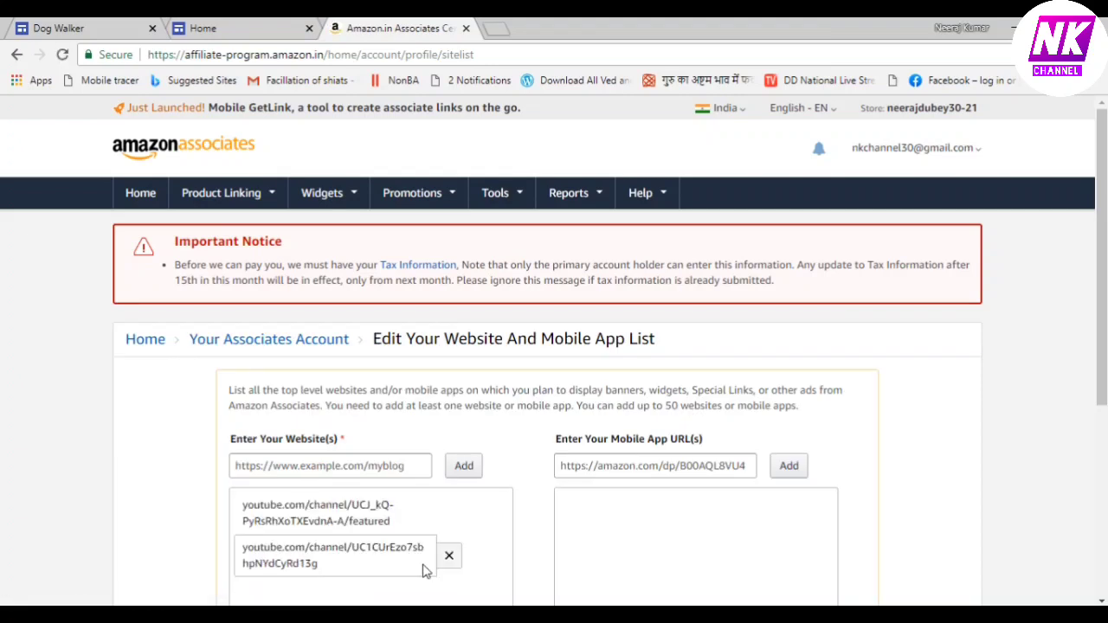
click(412, 466)
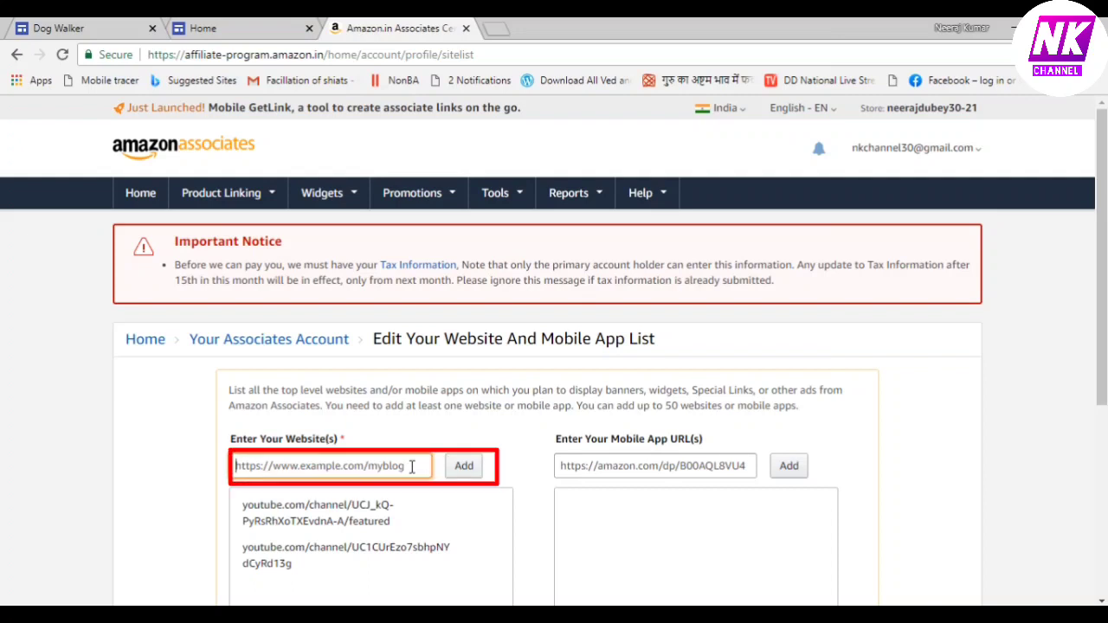
key(ctrl+v)
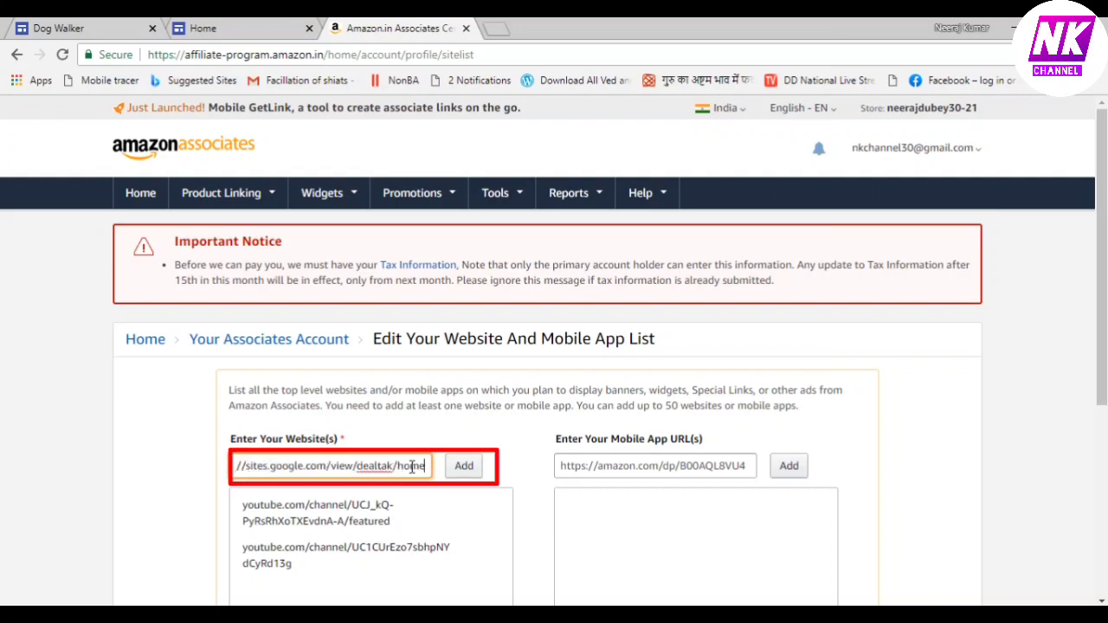
click(471, 468)
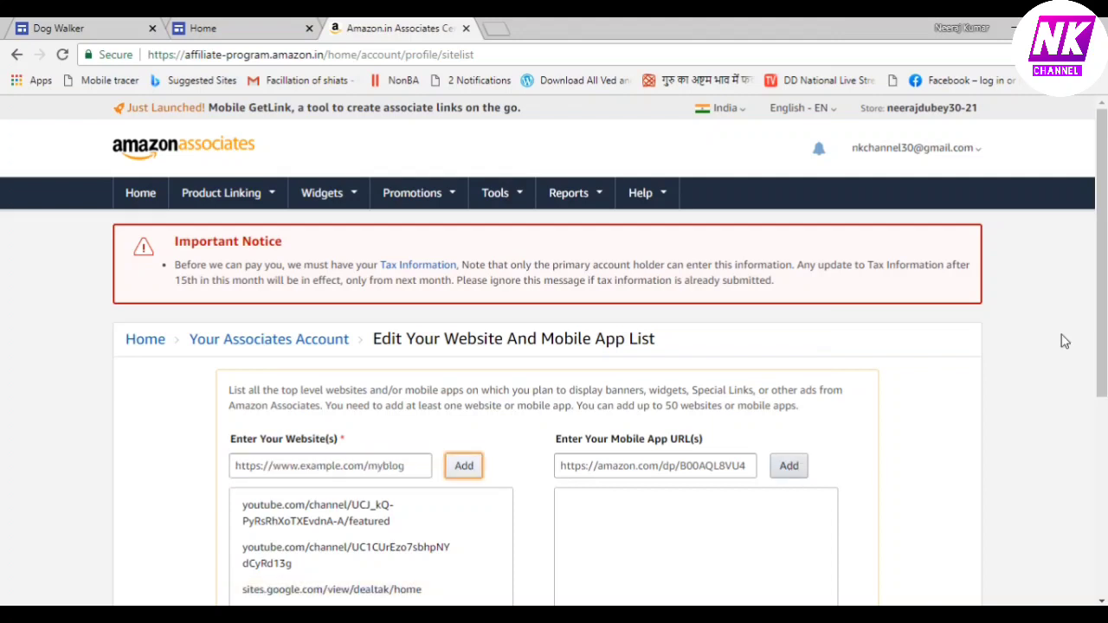
Confirm the updated website list and check that the Deal Tak address now appears
drag(1102, 199, 1102, 331)
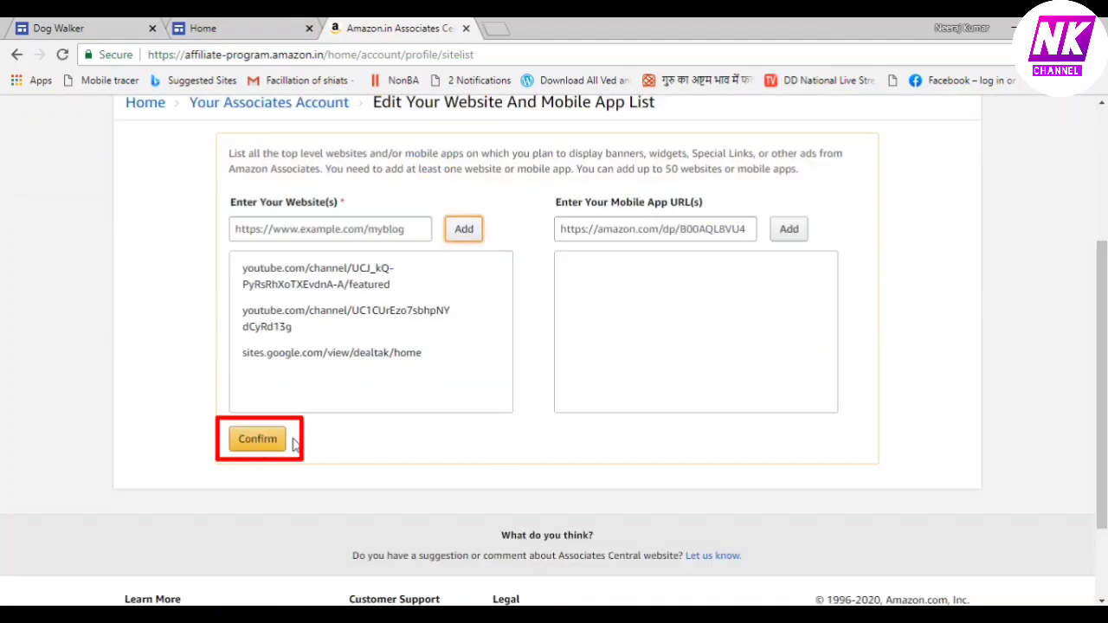
click(256, 440)
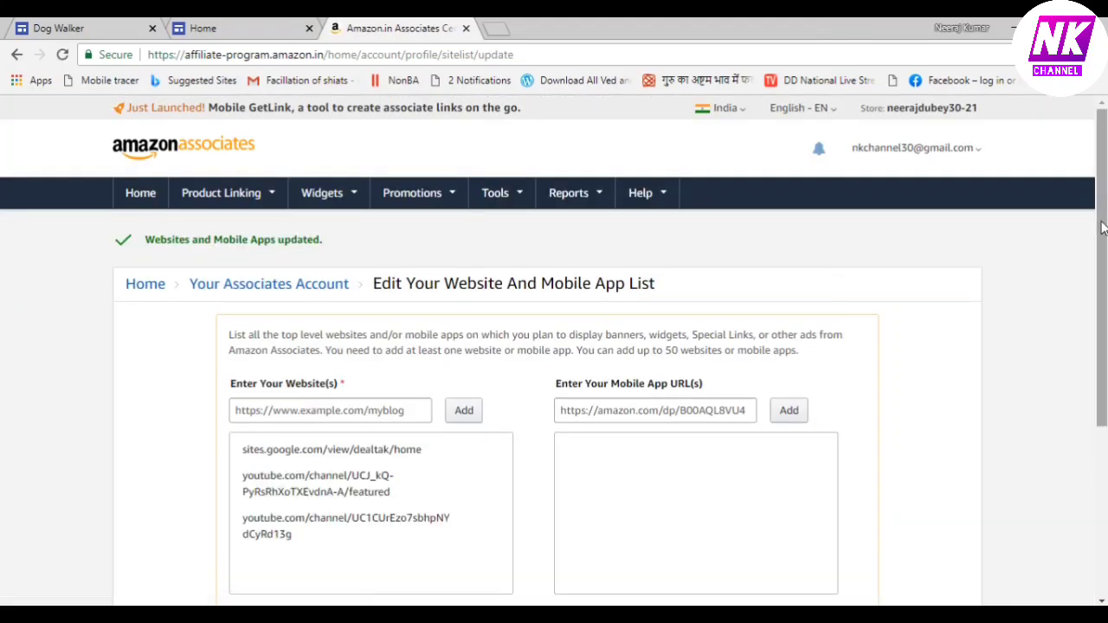
scroll(1101, 227, down, 1)
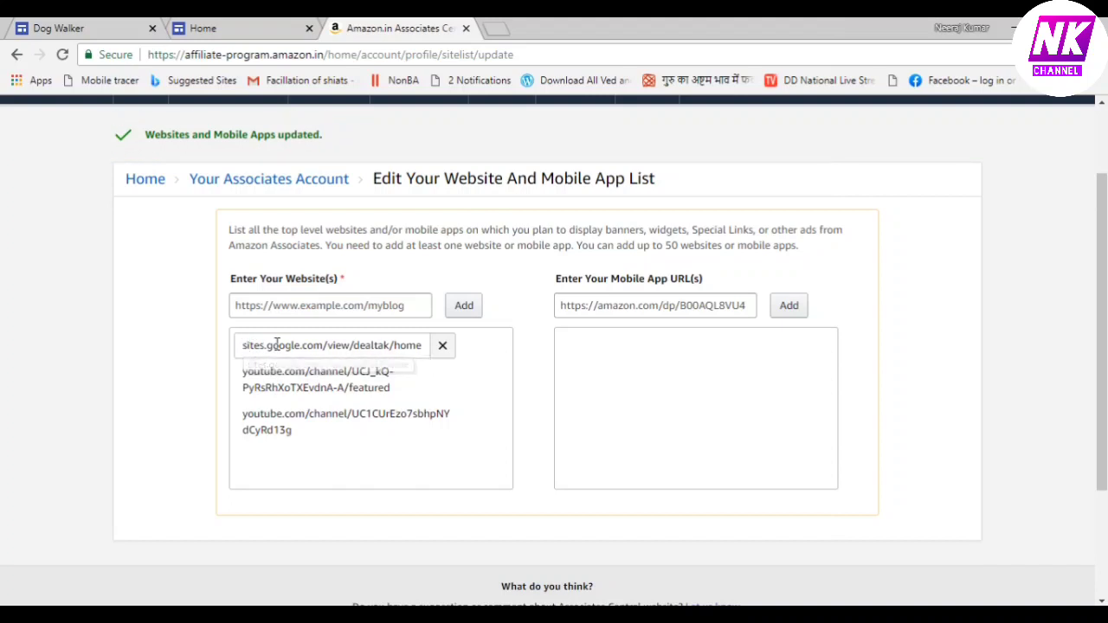
drag(243, 344, 425, 357)
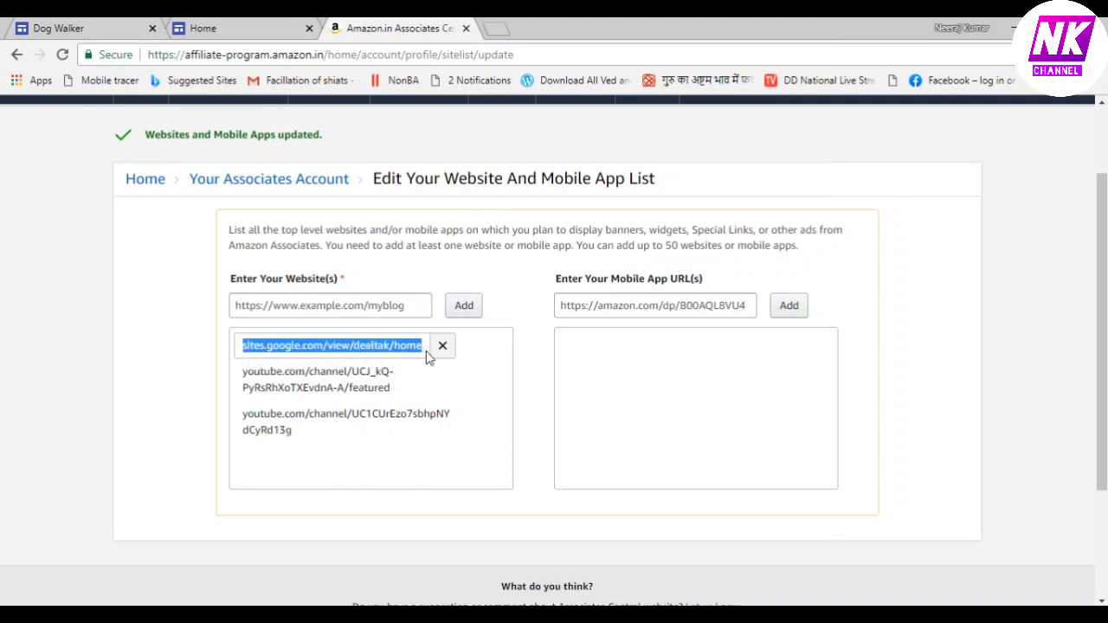
click(537, 404)
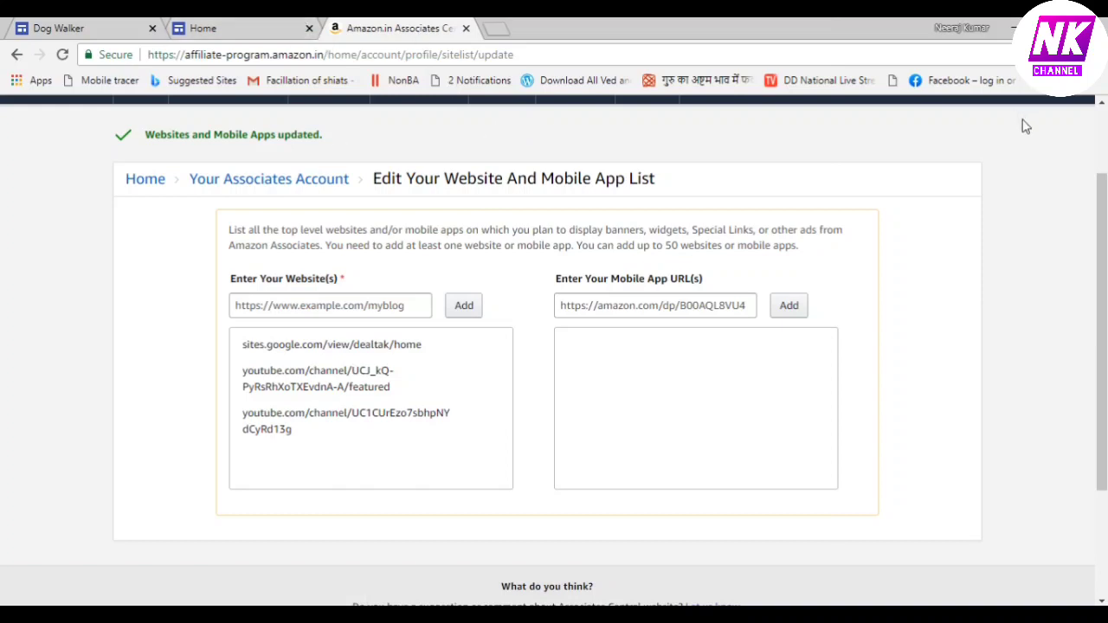
scroll(412, 218, up, 2)
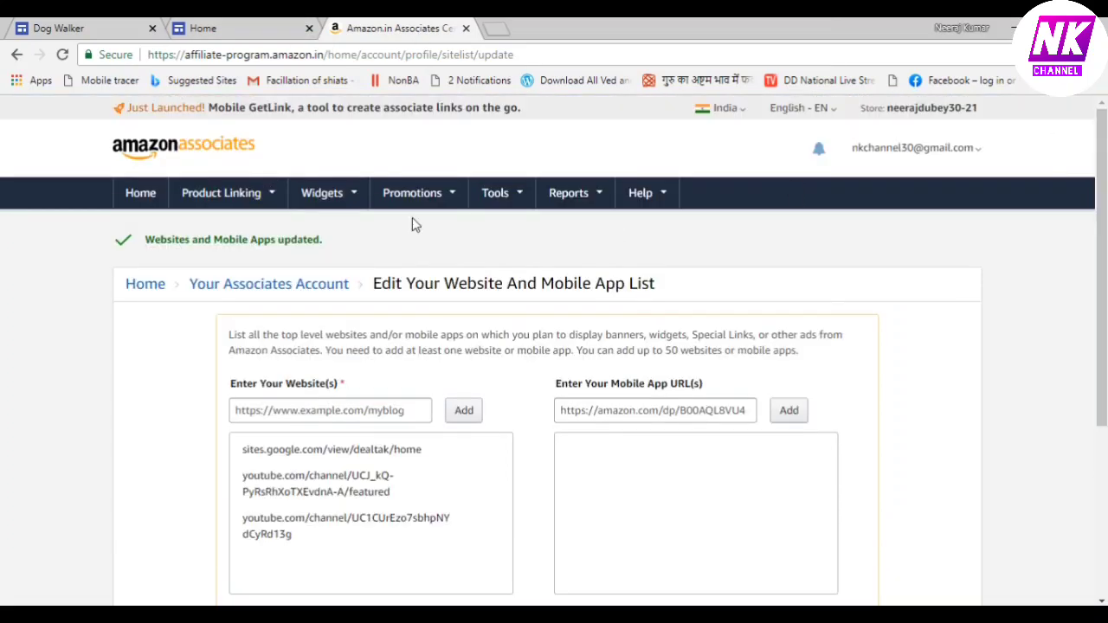
mouse_move(334, 200)
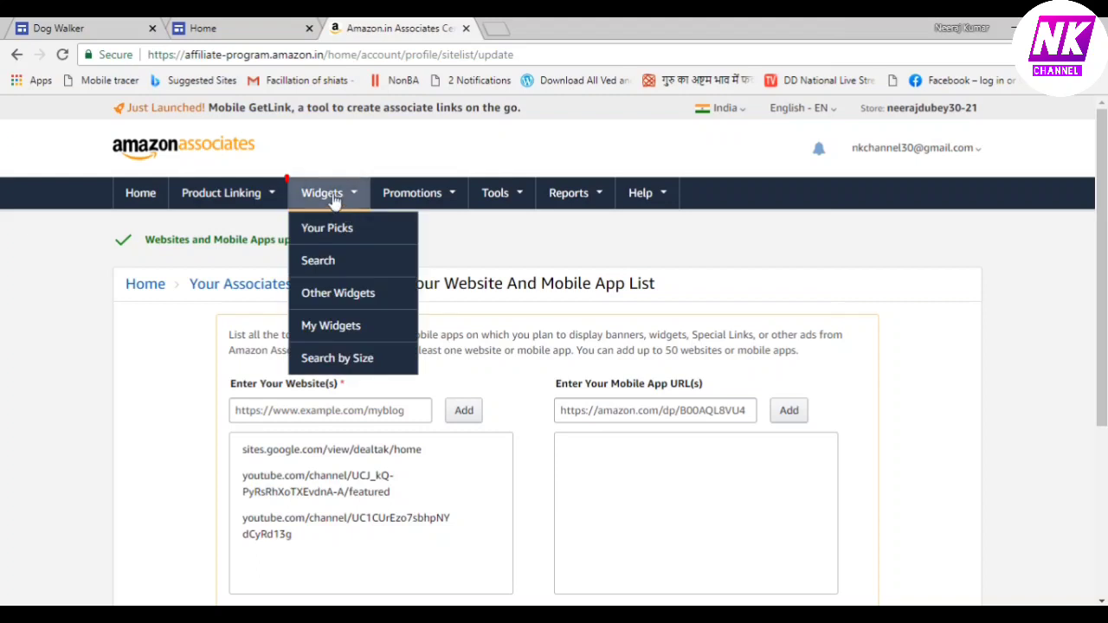
Build an Amazon search widget for a web page with default term 'Laptop computer'
click(329, 260)
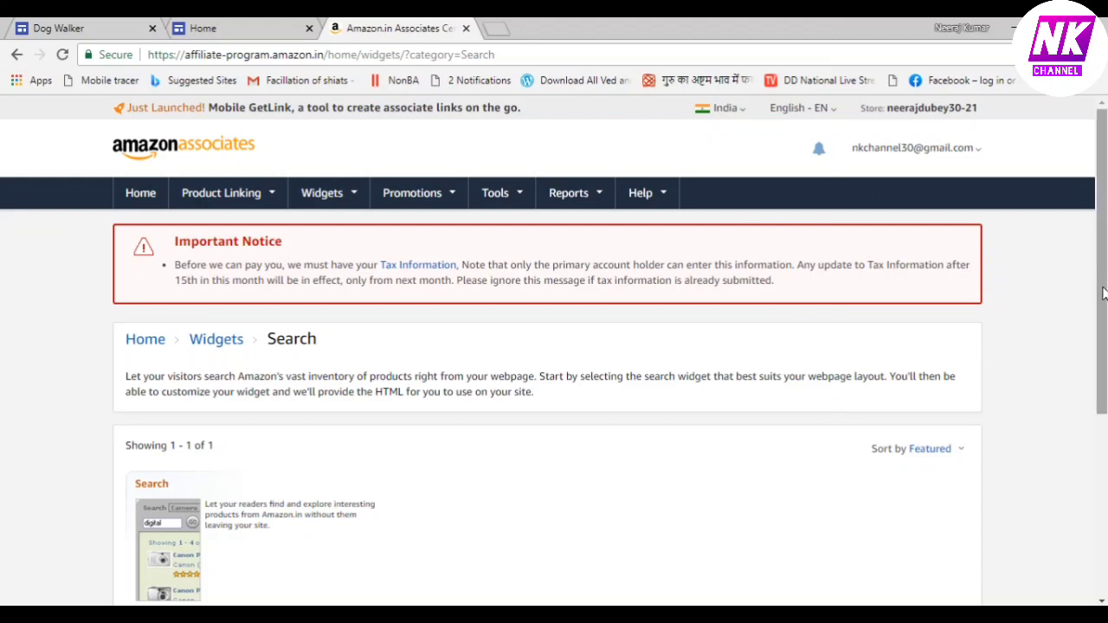
scroll(1102, 294, down, 2)
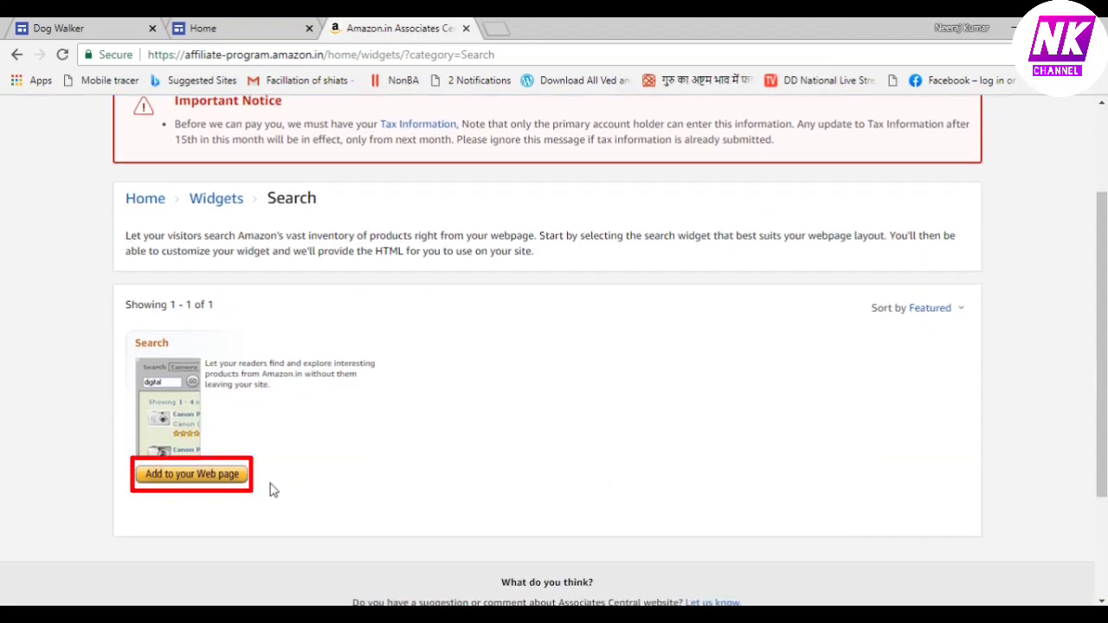
click(204, 483)
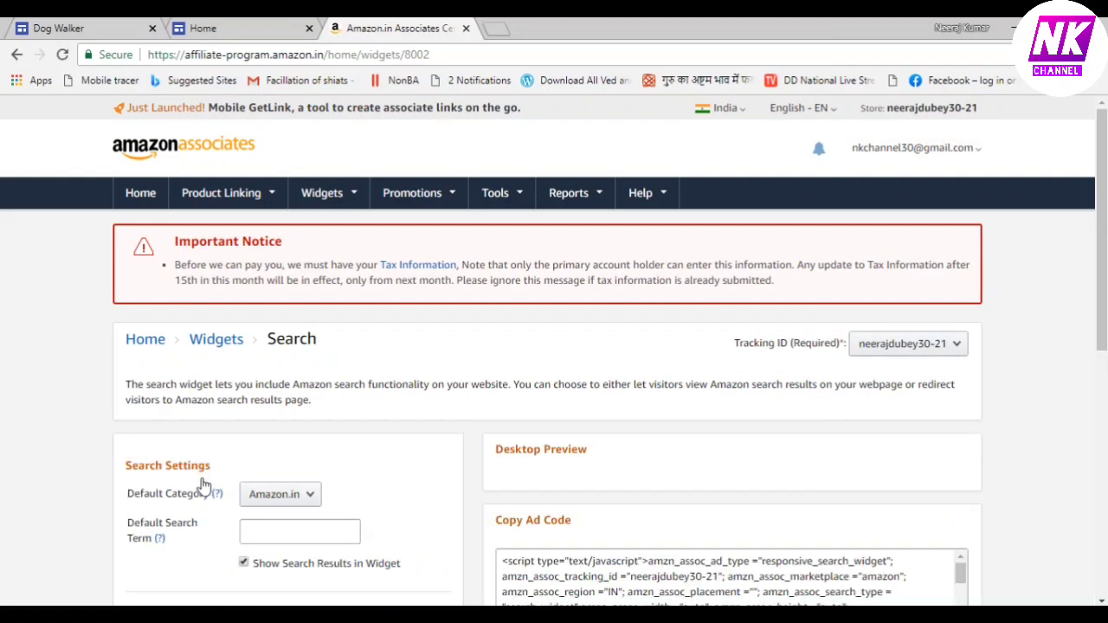
click(276, 531)
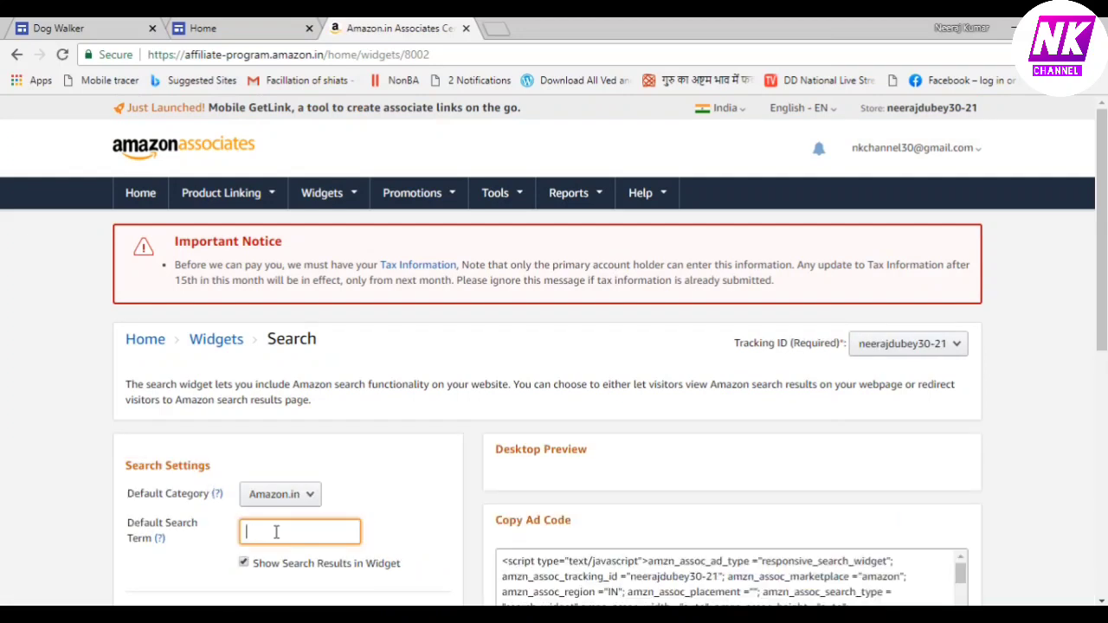
text(Lap)
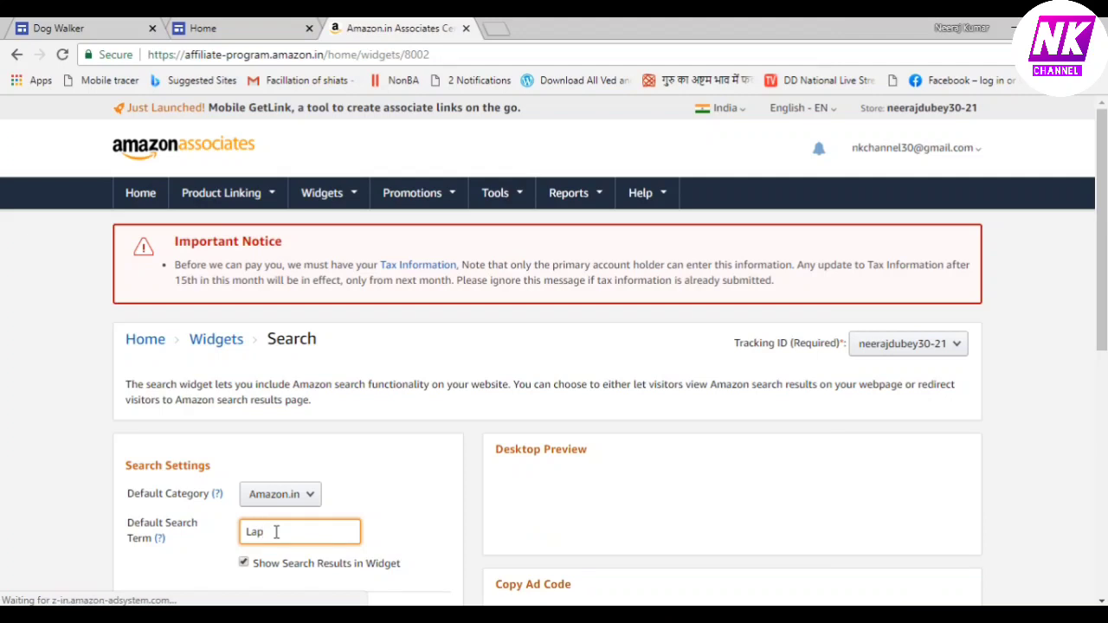
text(top computer)
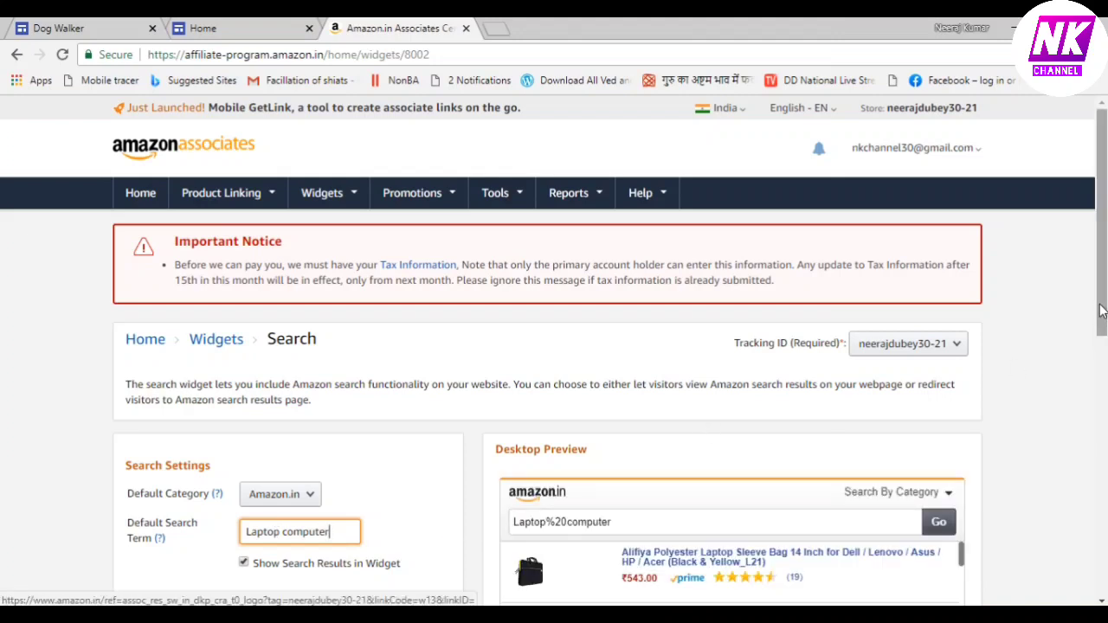
scroll(1101, 312, down, 3)
scroll(1101, 312, down, 1)
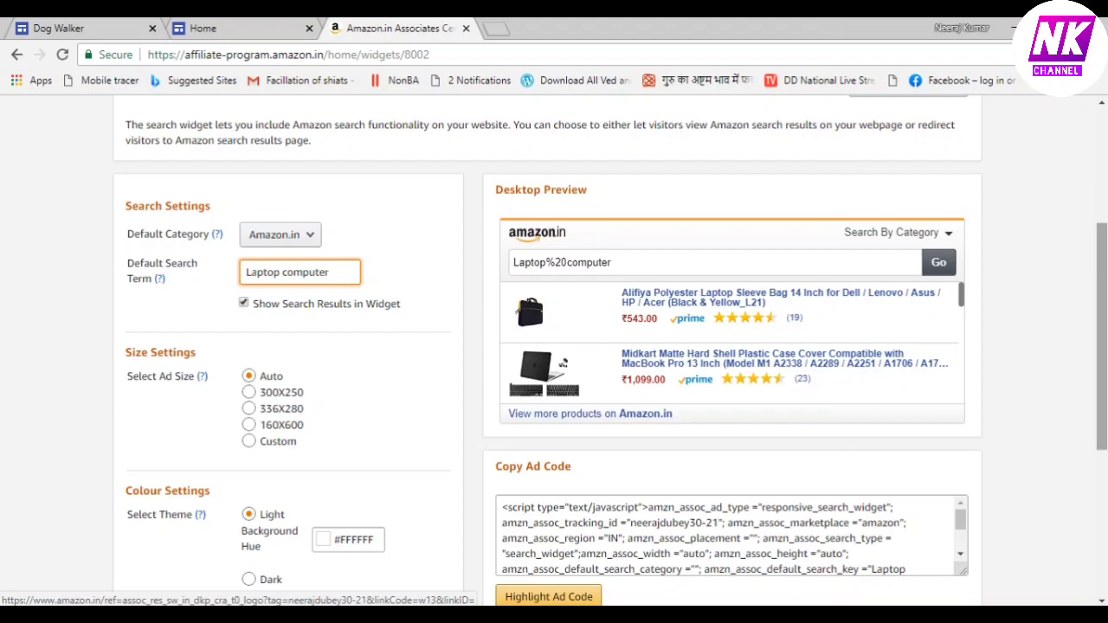
scroll(1104, 416, down, 2)
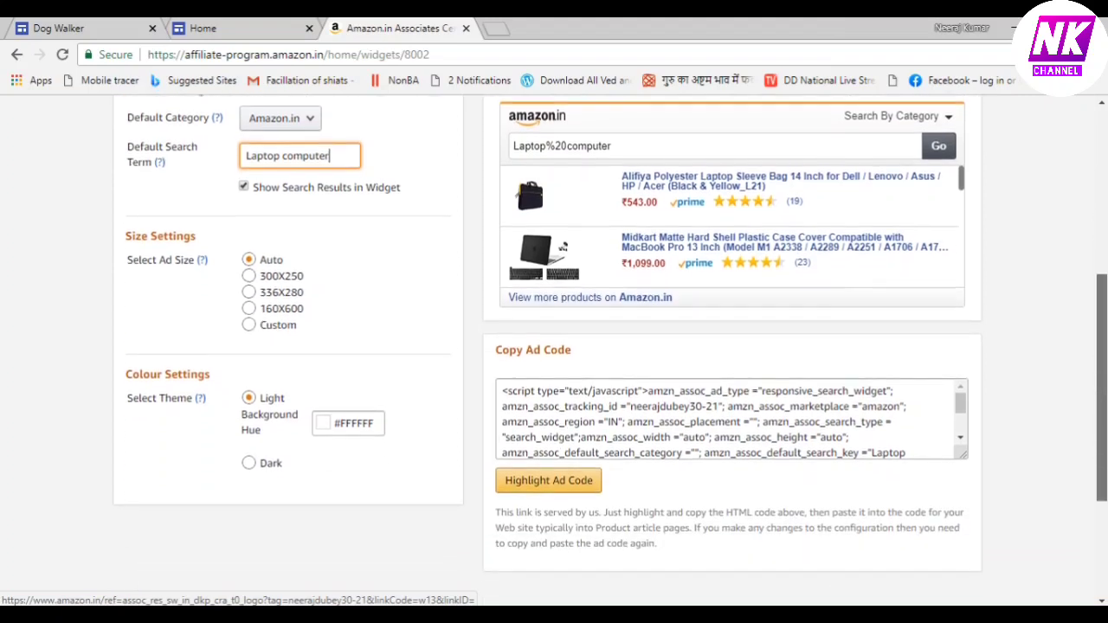
Highlight the laptop search widget's ad code and copy it
click(548, 485)
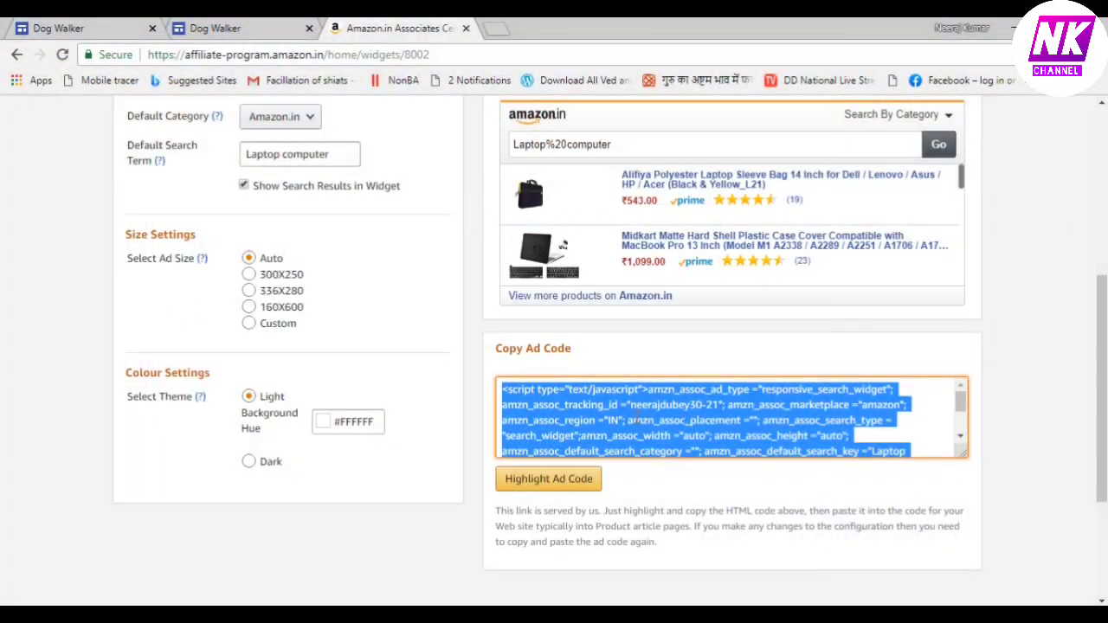
right_click(636, 420)
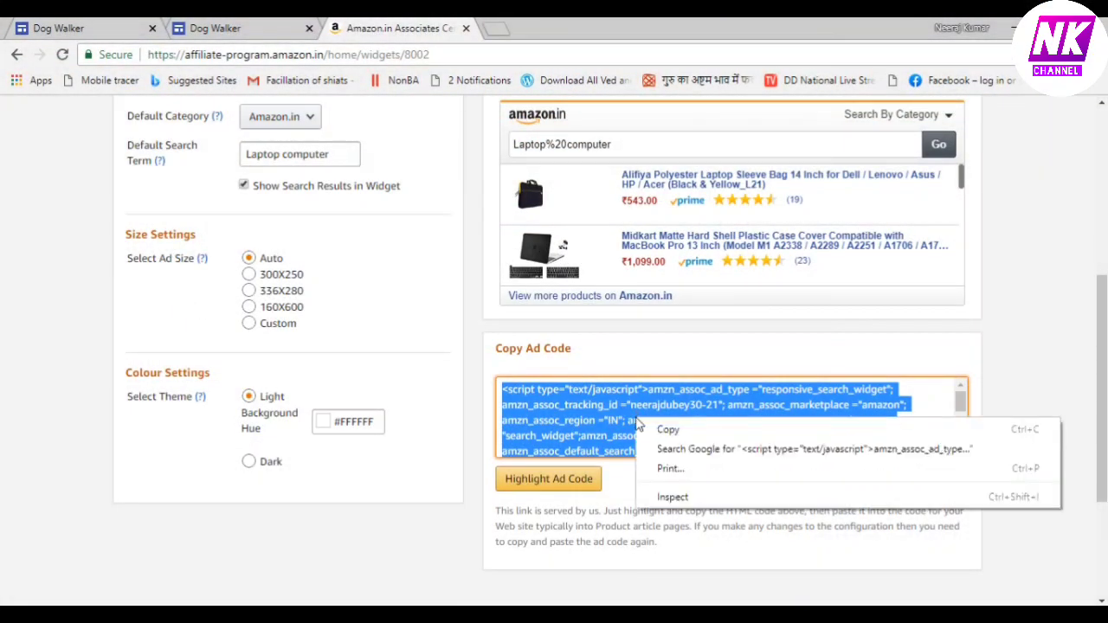
click(667, 430)
click(281, 32)
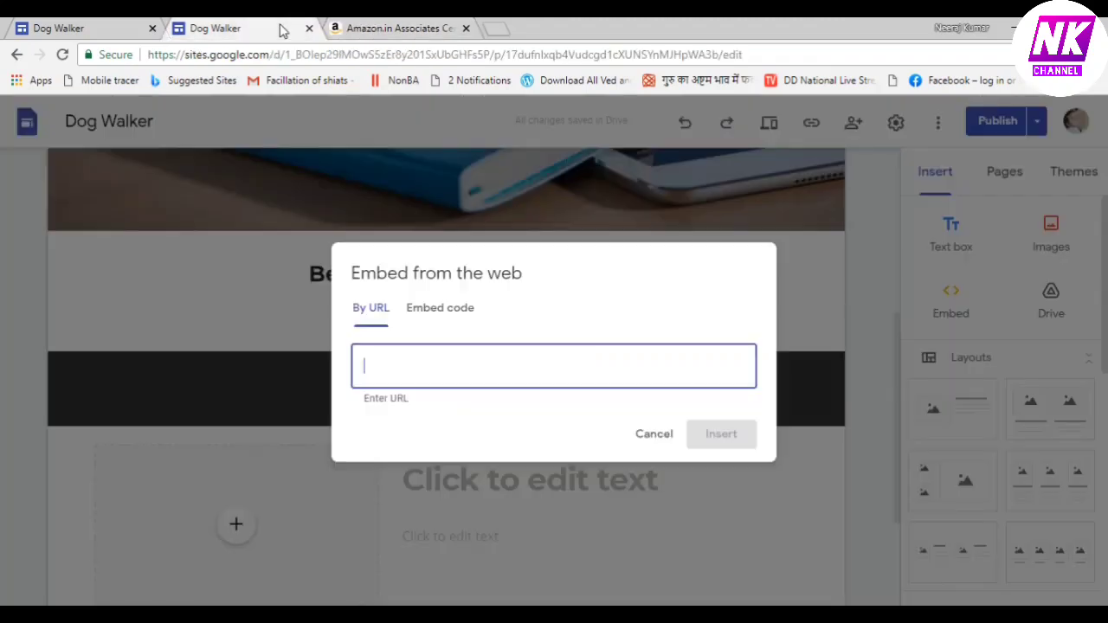
Embed the copied laptop-computer widget code and drag the widget to the section's centre
click(432, 211)
key(ctrl+v)
click(732, 463)
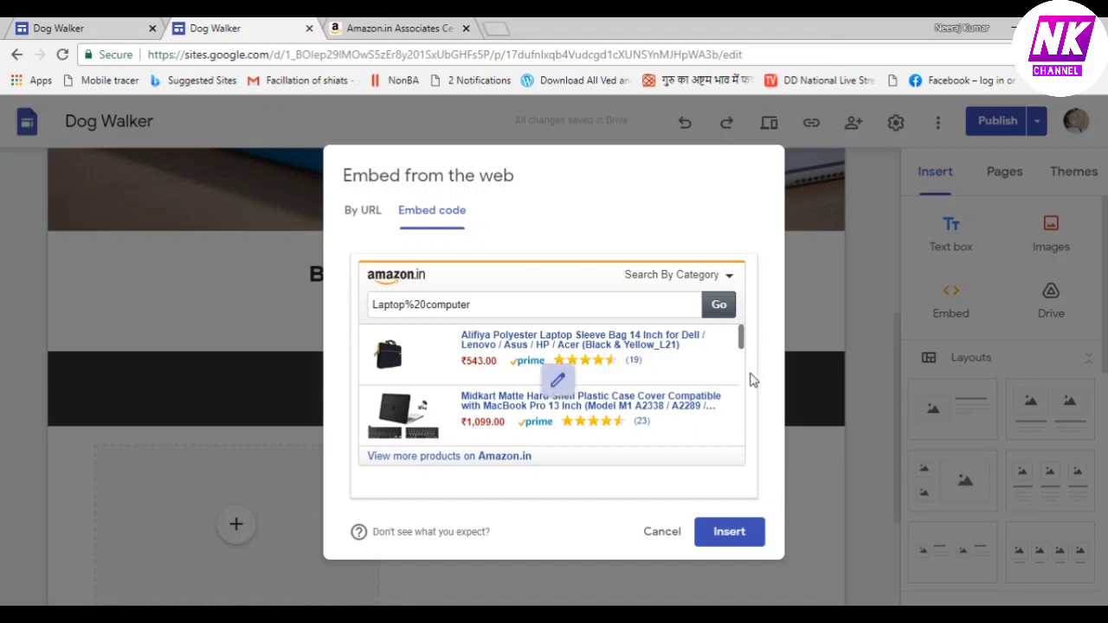
click(739, 535)
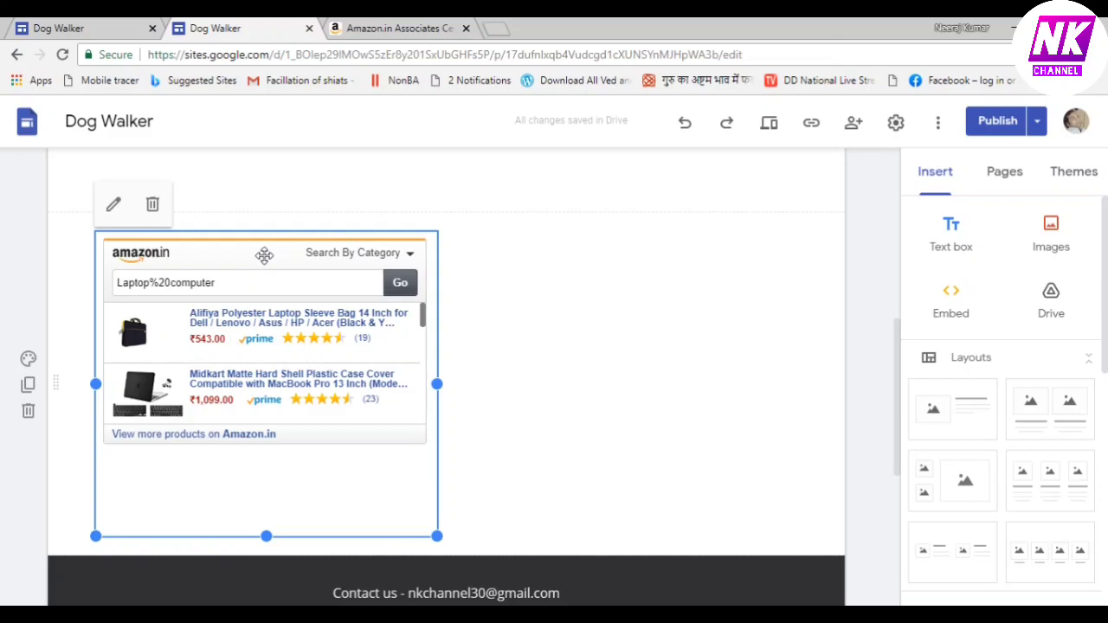
drag(264, 254, 493, 241)
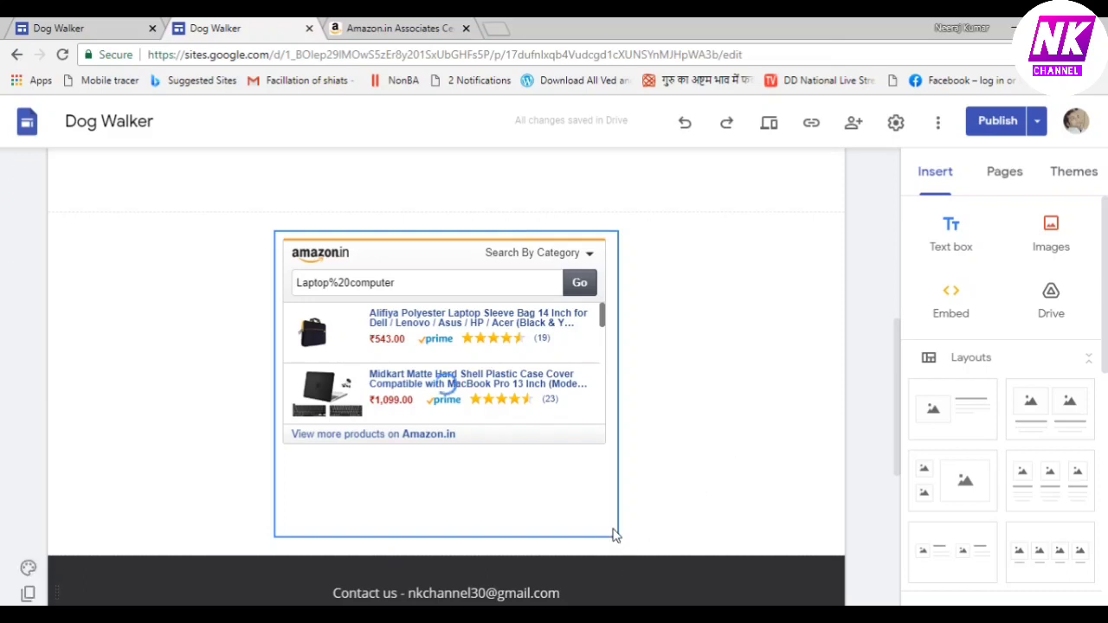
click(986, 130)
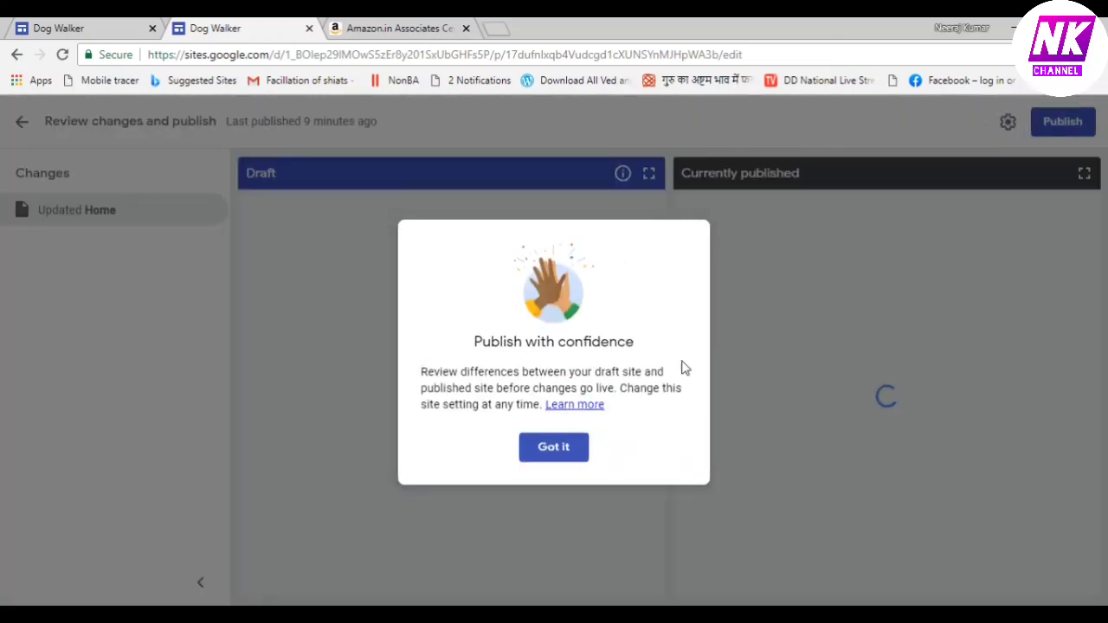
click(560, 449)
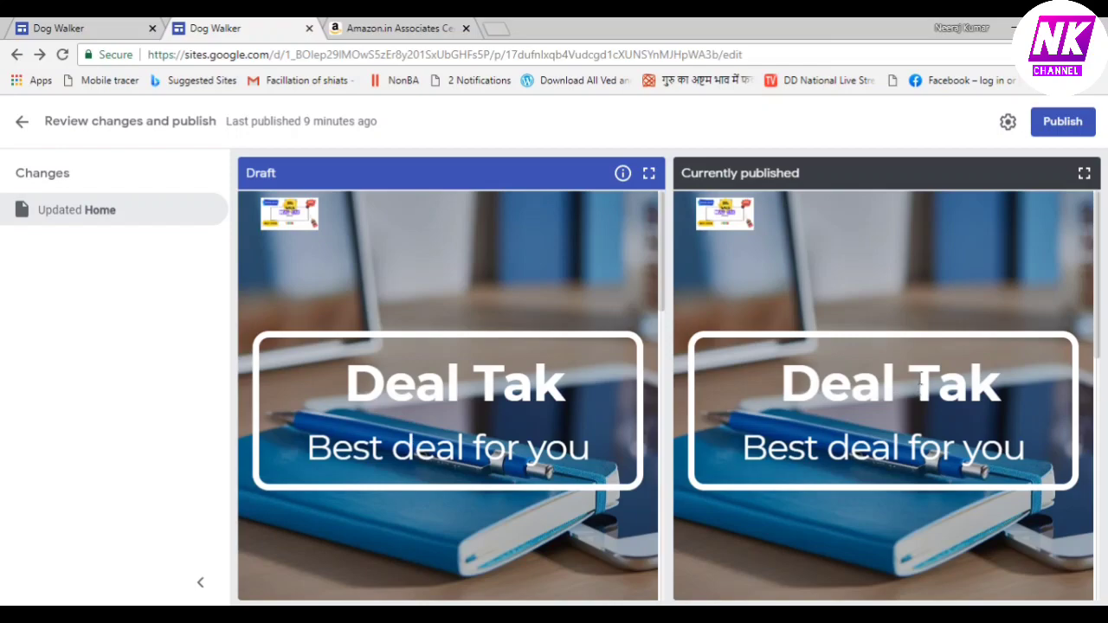
click(63, 54)
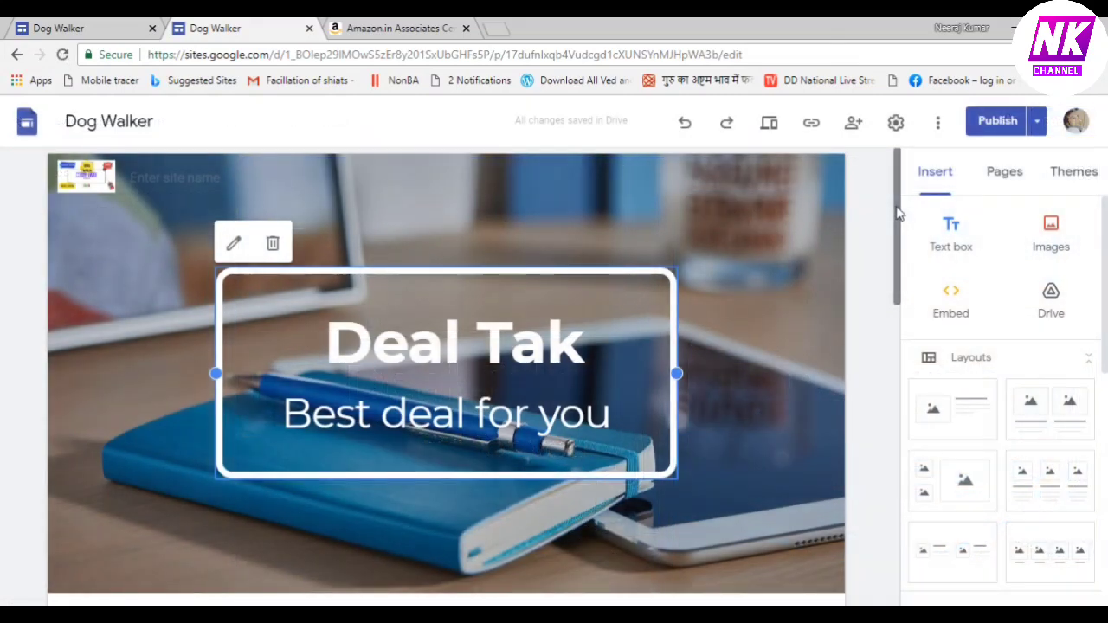
scroll(901, 242, down, 2)
drag(907, 255, 914, 381)
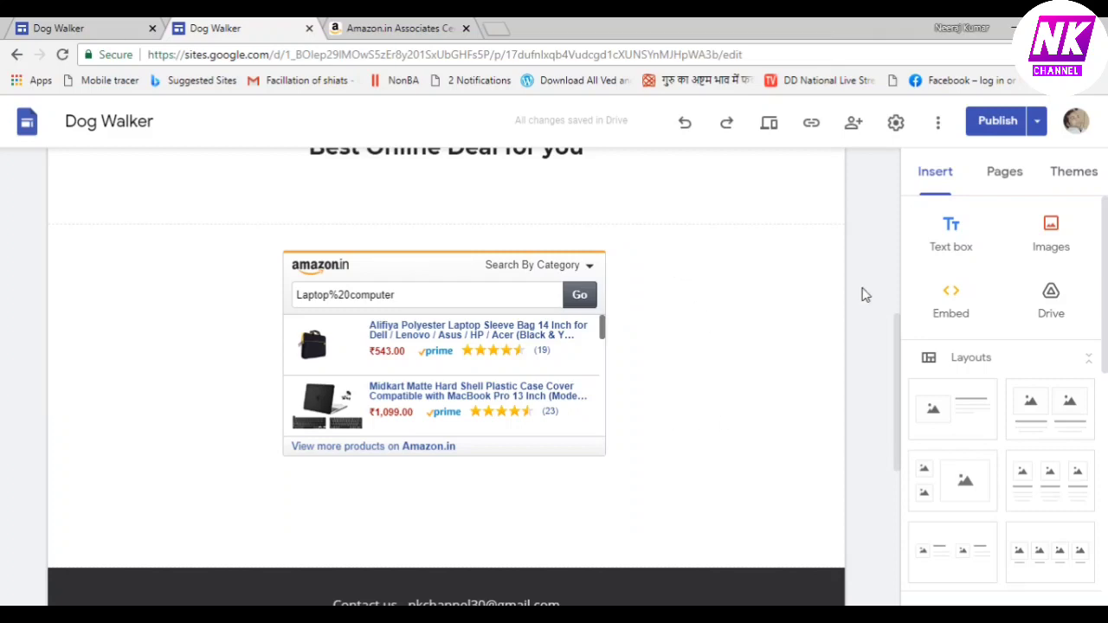
drag(899, 370, 888, 284)
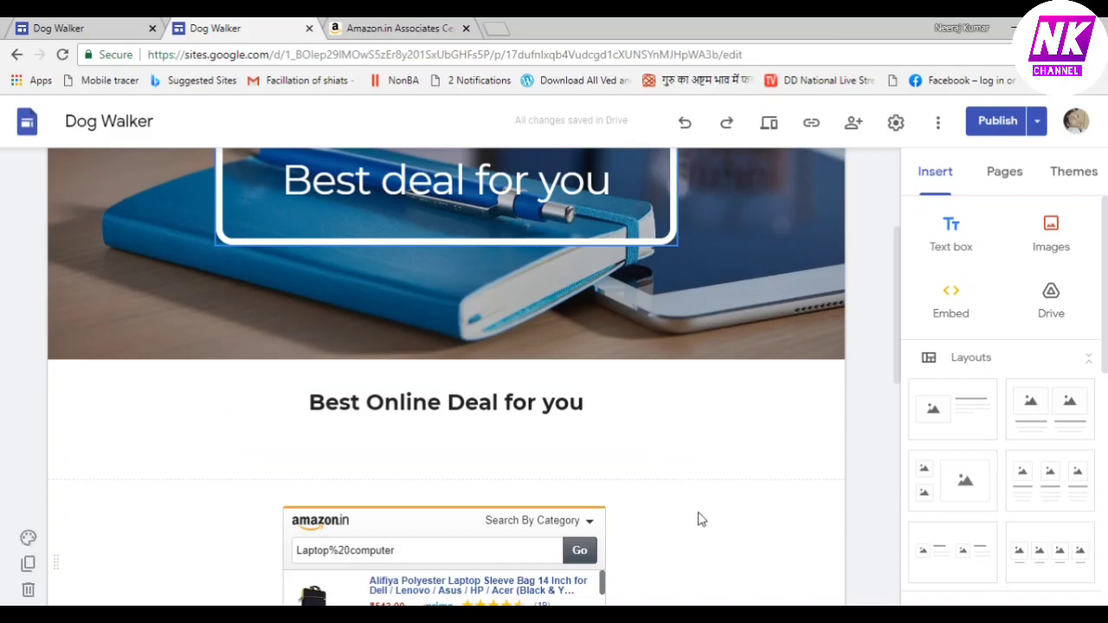
Change the Amazon search widget's default search term to tripod
click(394, 27)
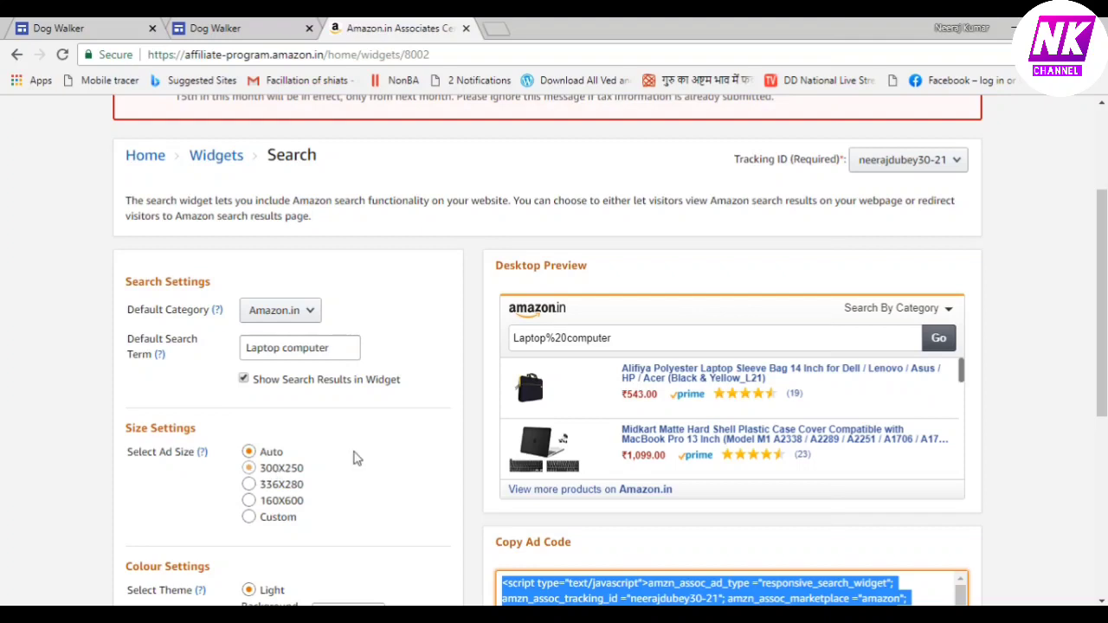
click(349, 345)
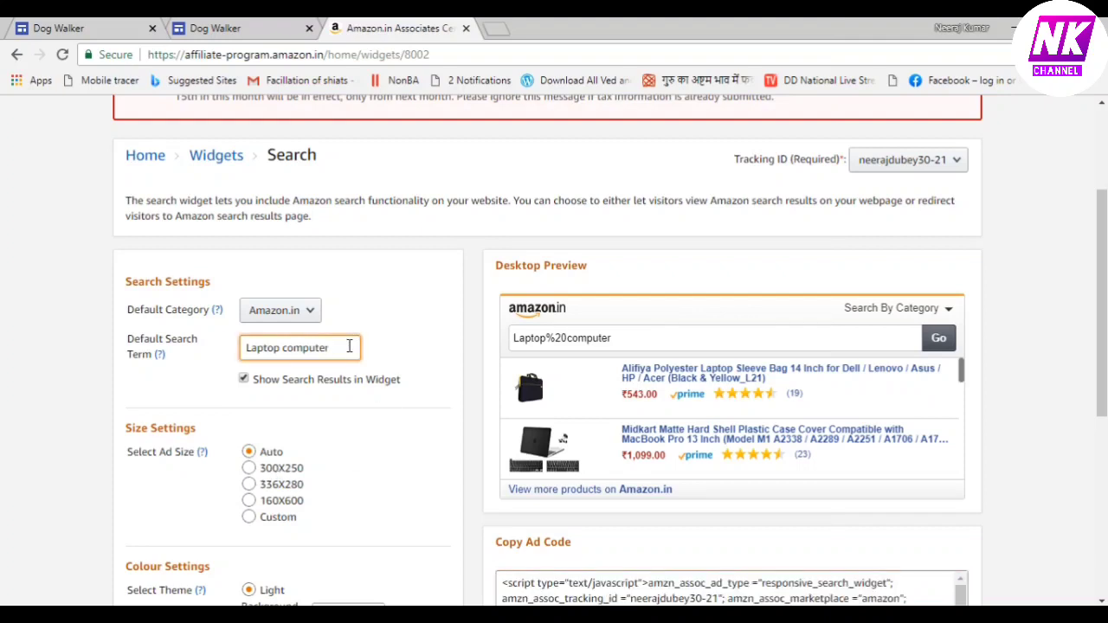
key(BackSpace)
key(BackSpace)
key(BackSpace)
key(BackSpace)
key(BackSpace)
key(BackSpace)
key(BackSpace)
key(BackSpace)
key(BackSpace)
text(tri)
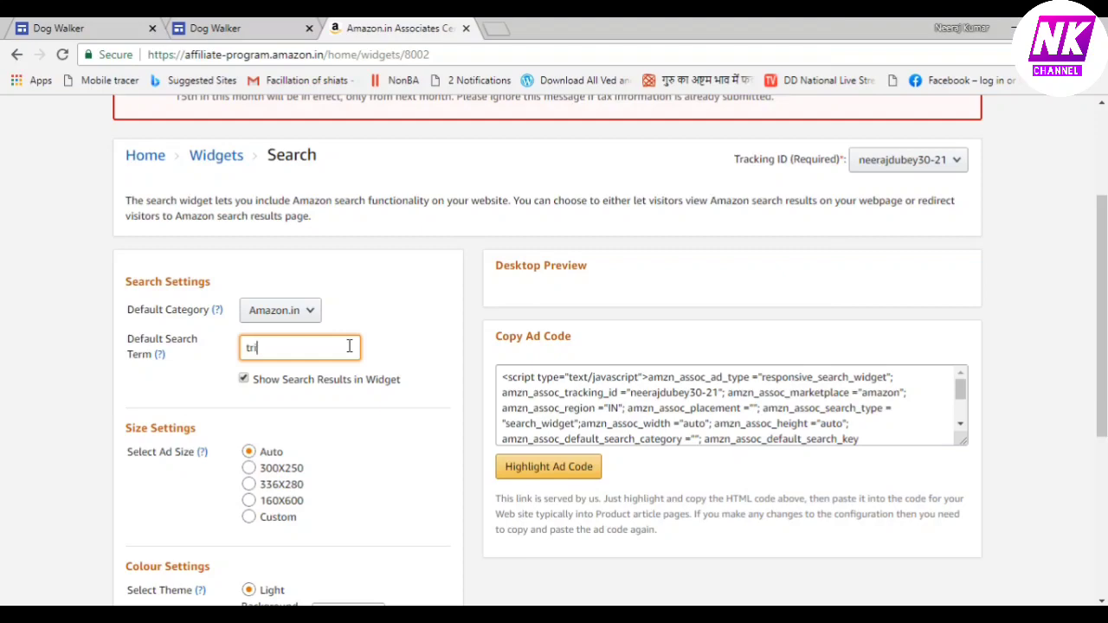
text(pod)
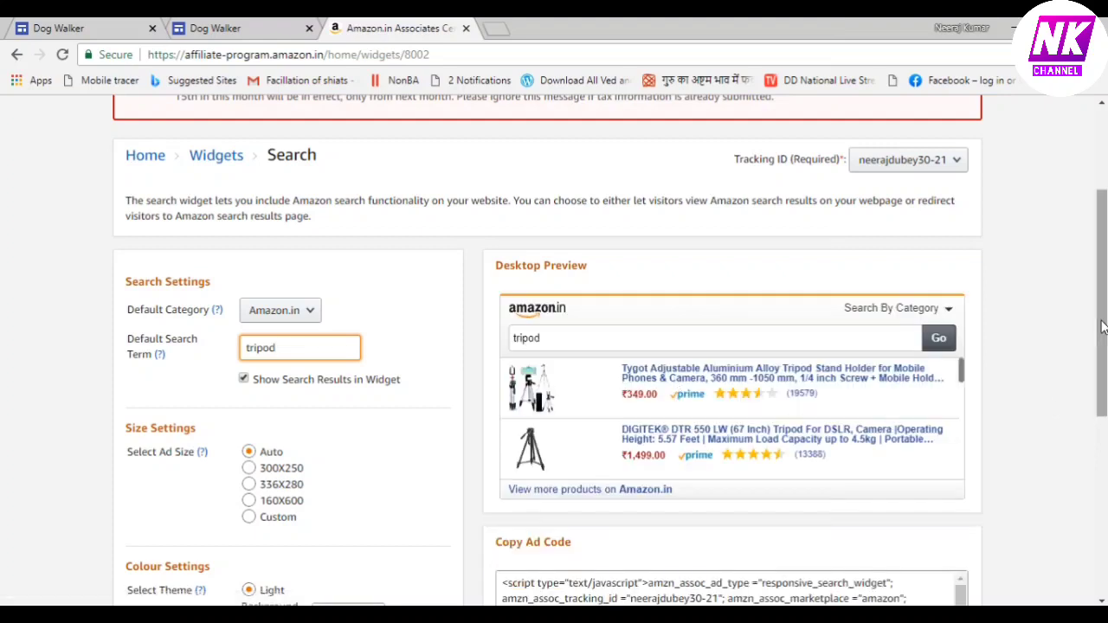
scroll(610, 346, down, 2)
scroll(489, 392, down, 1)
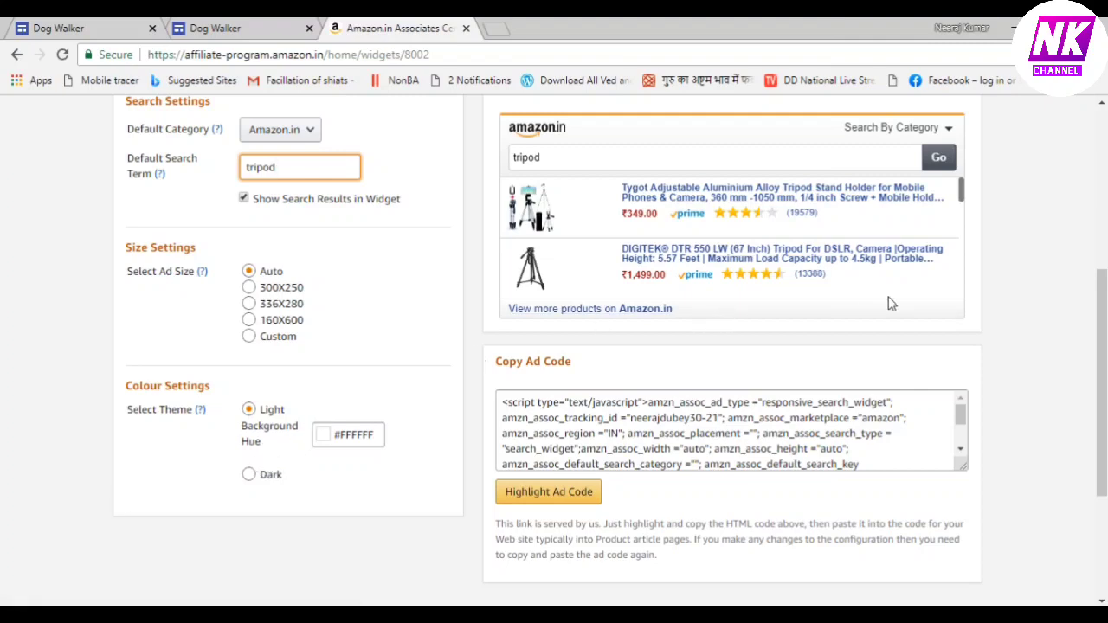
Copy the tripod widget's ad code and set the widget to a custom 250×250 px size
click(549, 492)
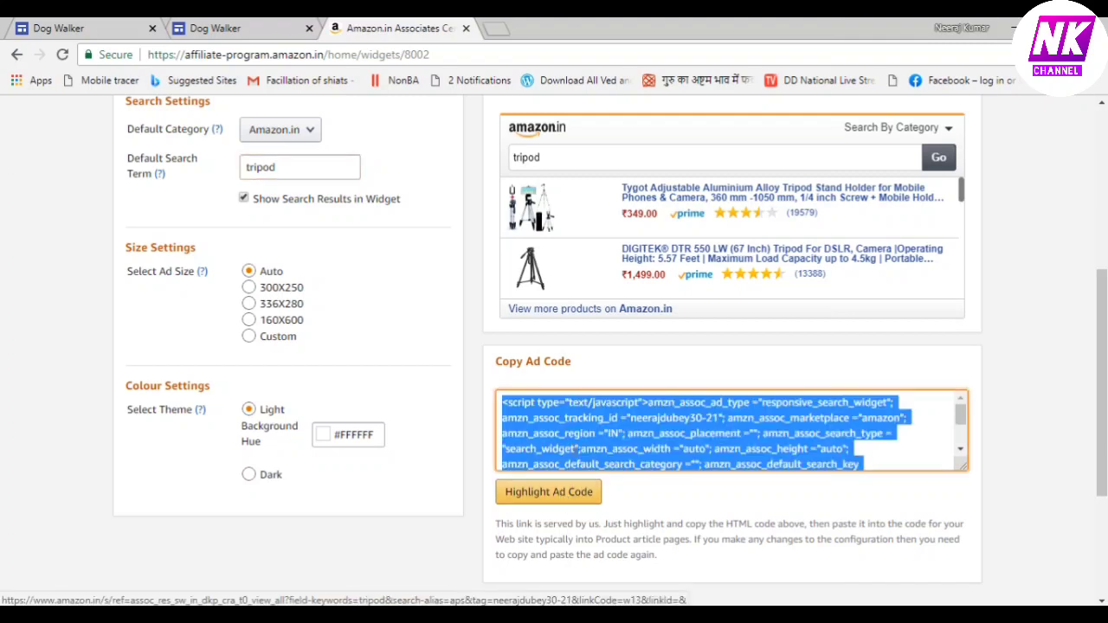
right_click(582, 433)
click(613, 446)
click(249, 337)
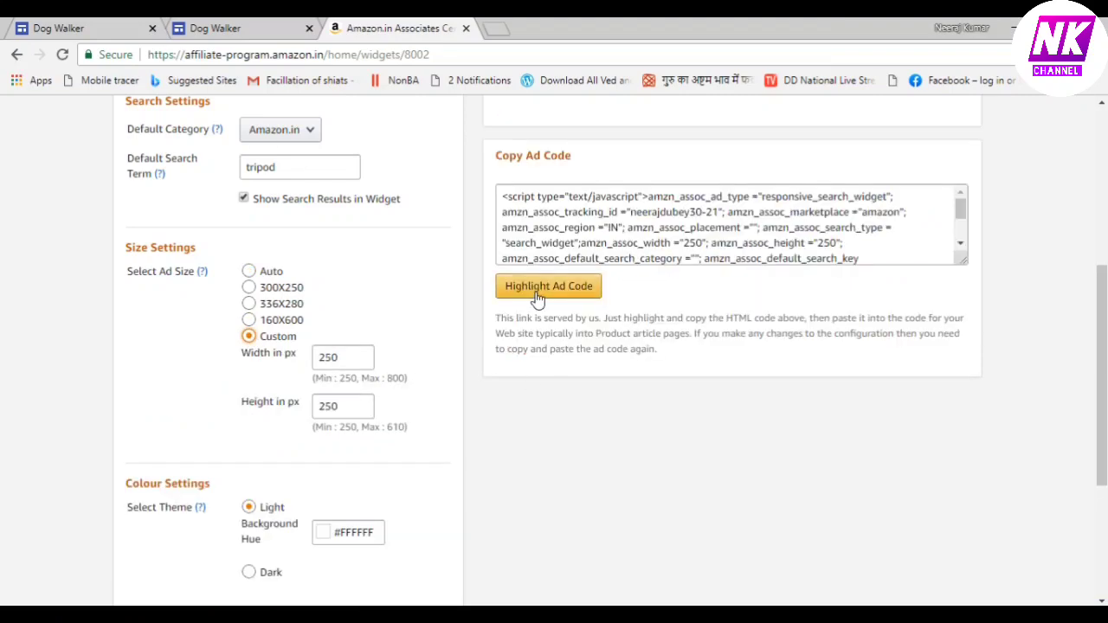
click(537, 287)
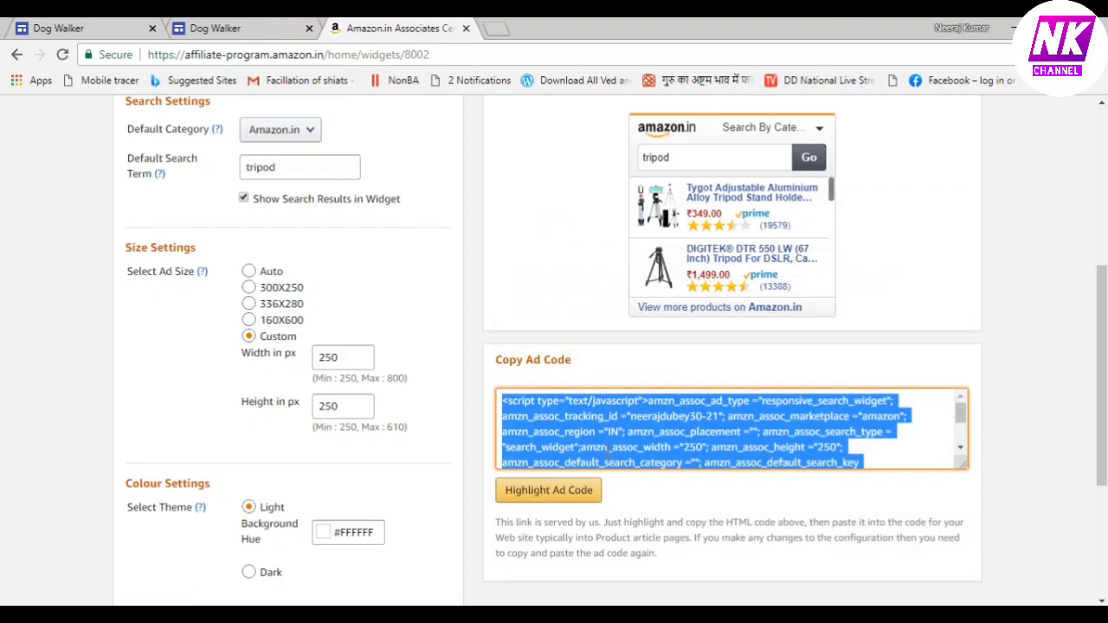
click(259, 28)
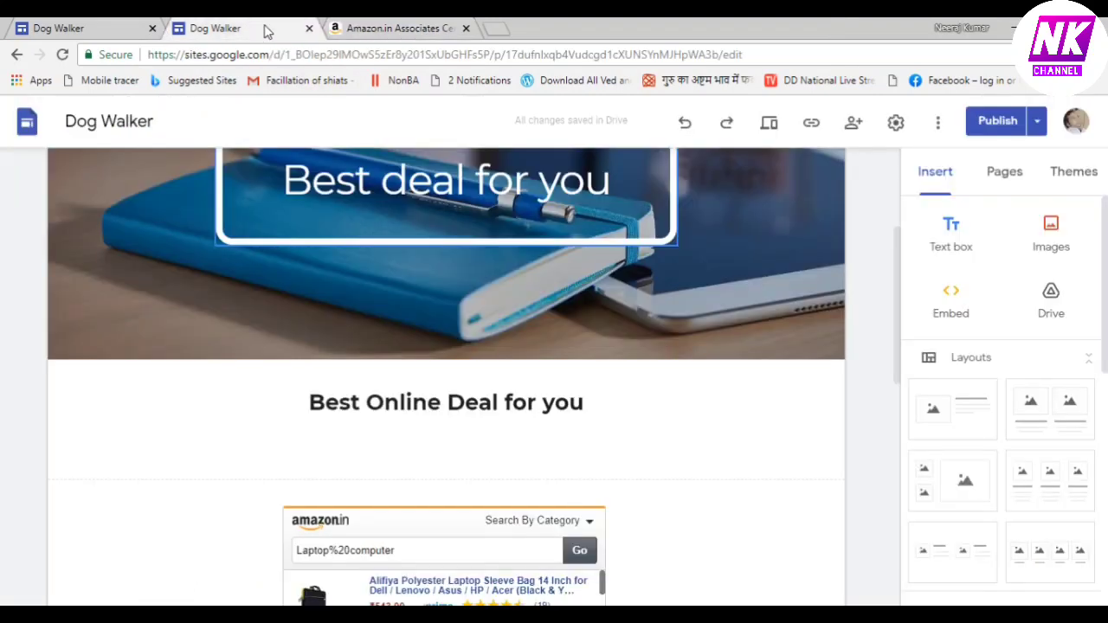
Select the Amazon widget's section and embed the pasted tripod widget HTML code
mouse_move(567, 256)
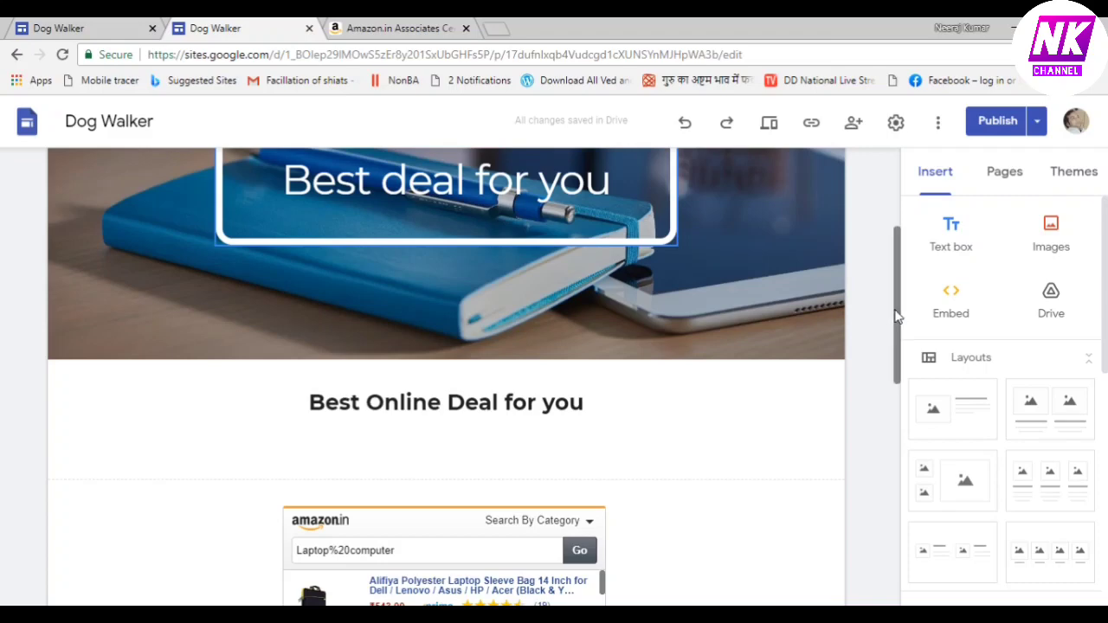
drag(897, 313, 904, 387)
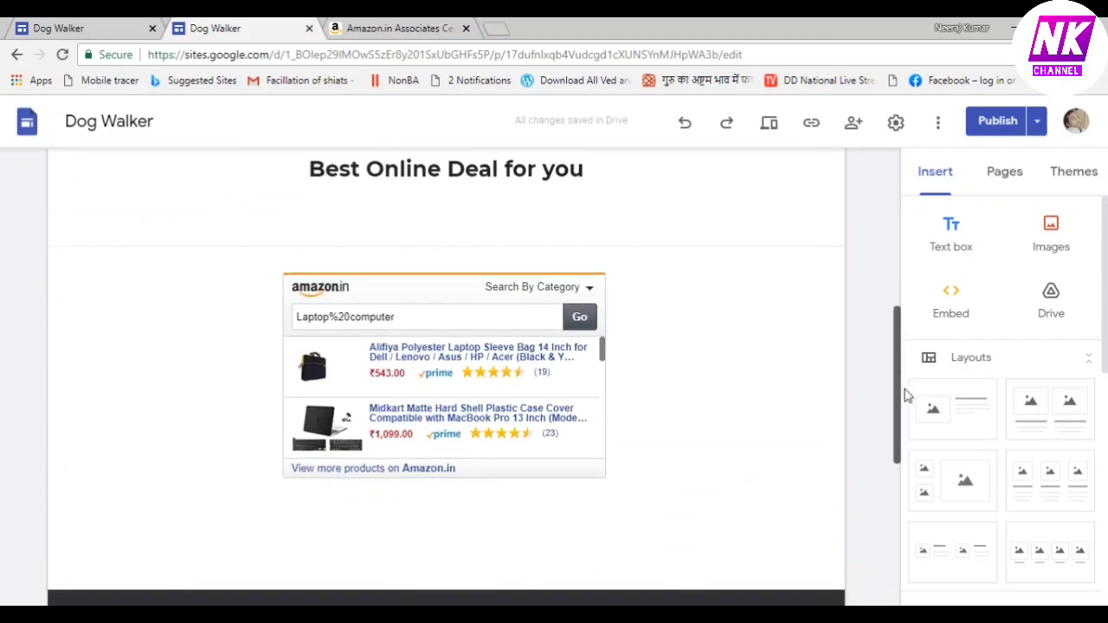
click(760, 362)
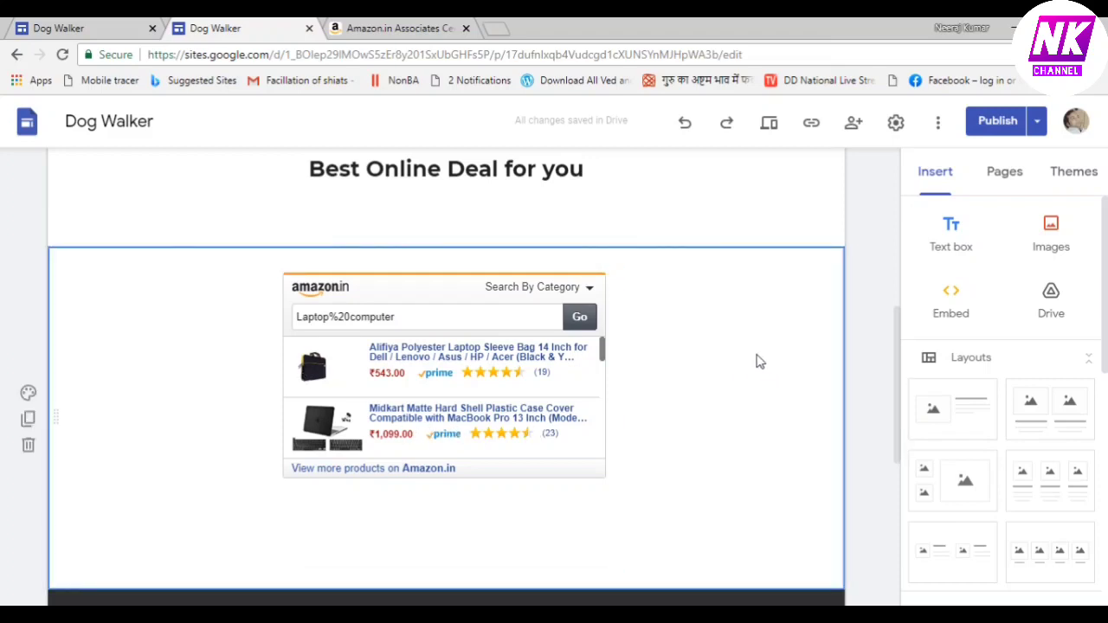
click(951, 303)
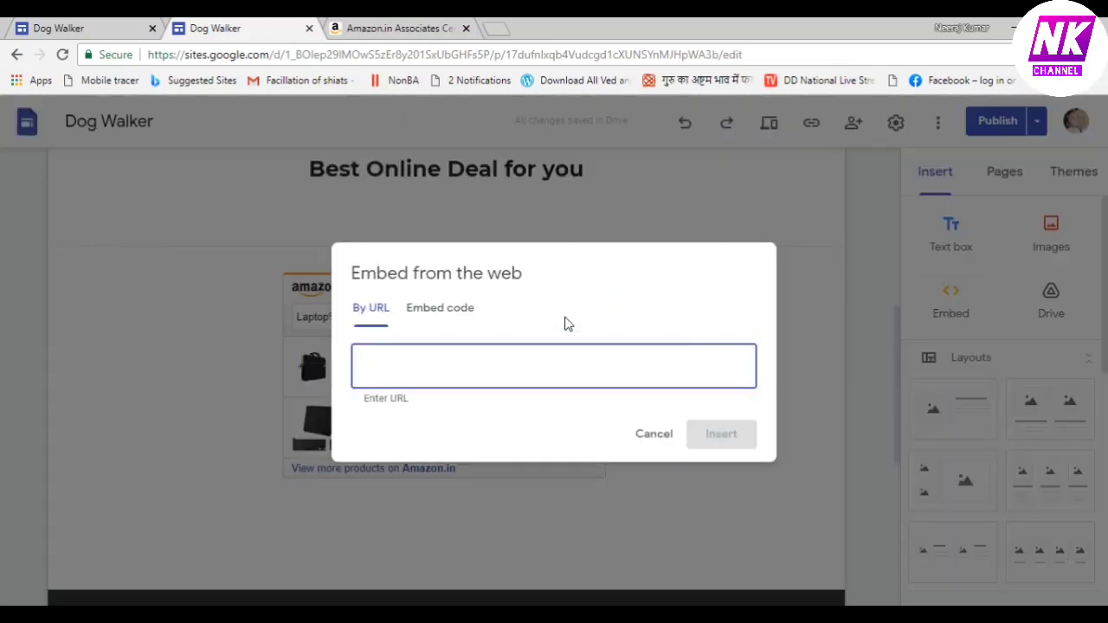
click(468, 312)
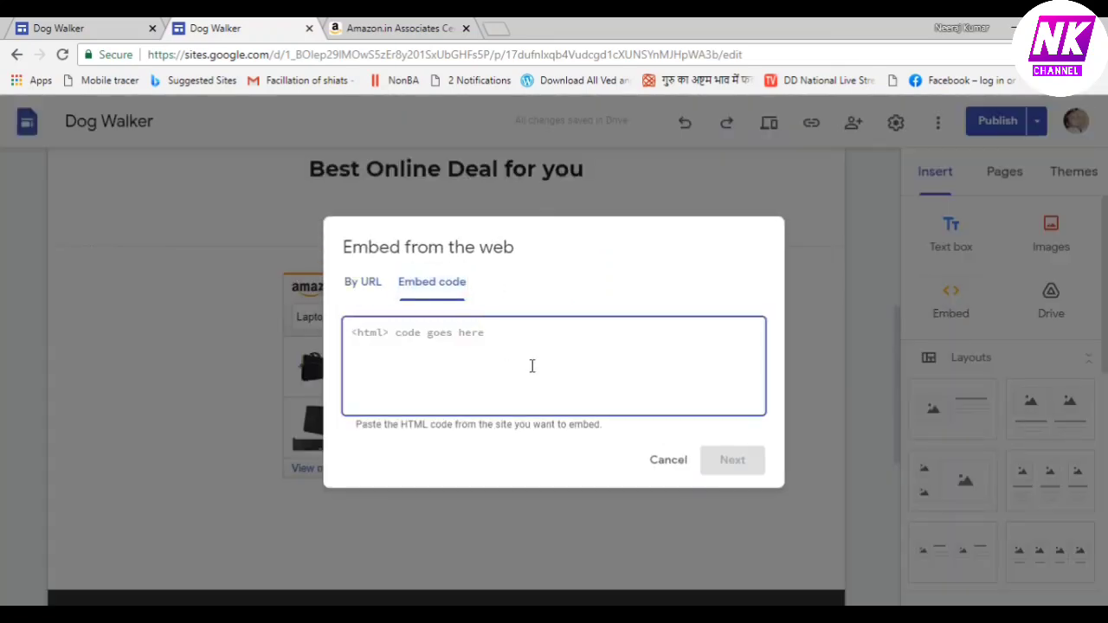
key(ctrl+v)
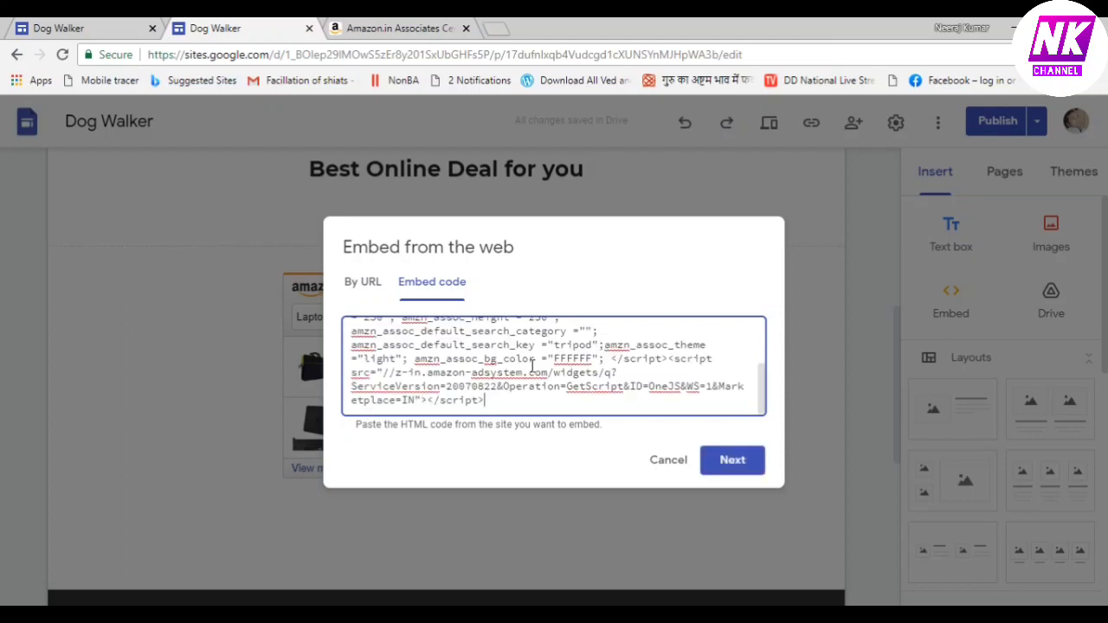
click(732, 461)
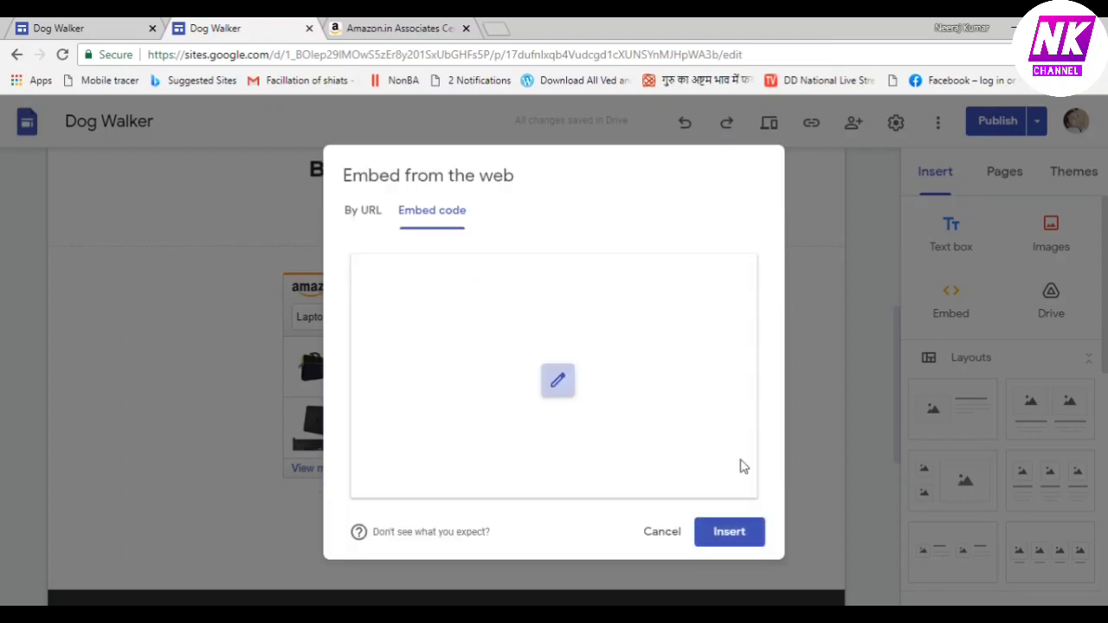
click(740, 534)
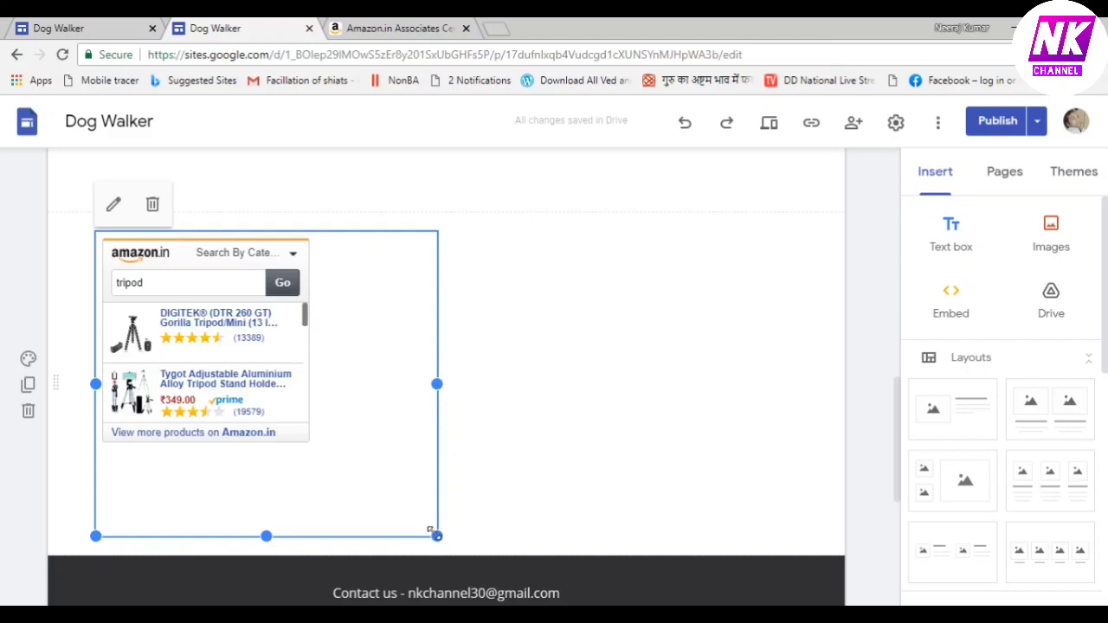
Shrink the new tripod embed box to fit the widget and check its section above the footer
drag(432, 530, 374, 466)
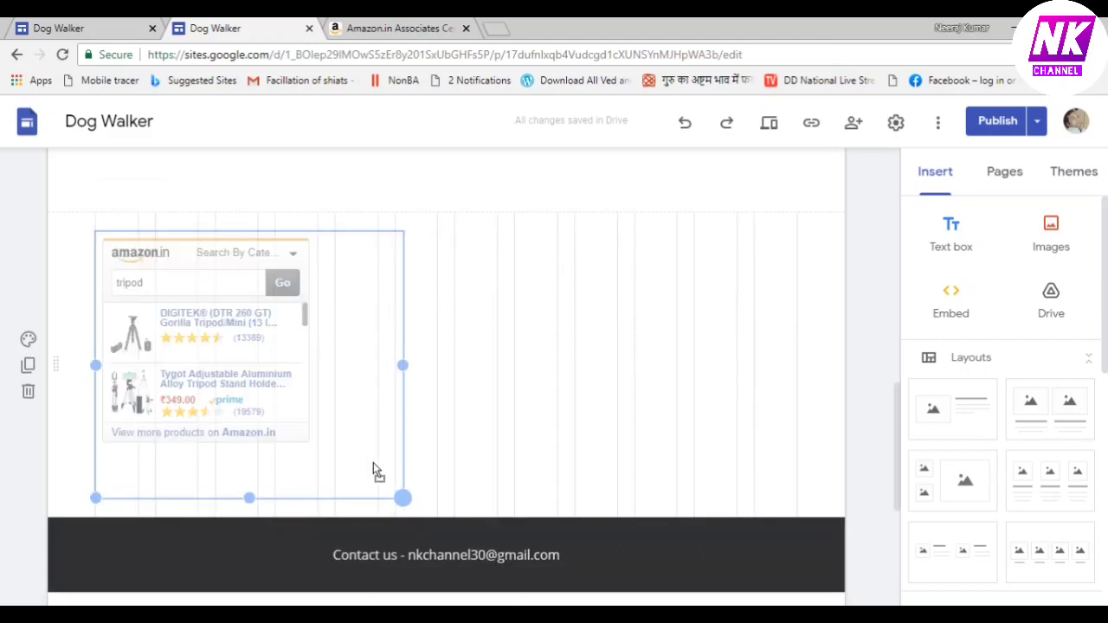
mouse_move(330, 435)
mouse_down()
mouse_move(292, 411)
mouse_move(316, 415)
mouse_move(338, 454)
mouse_up()
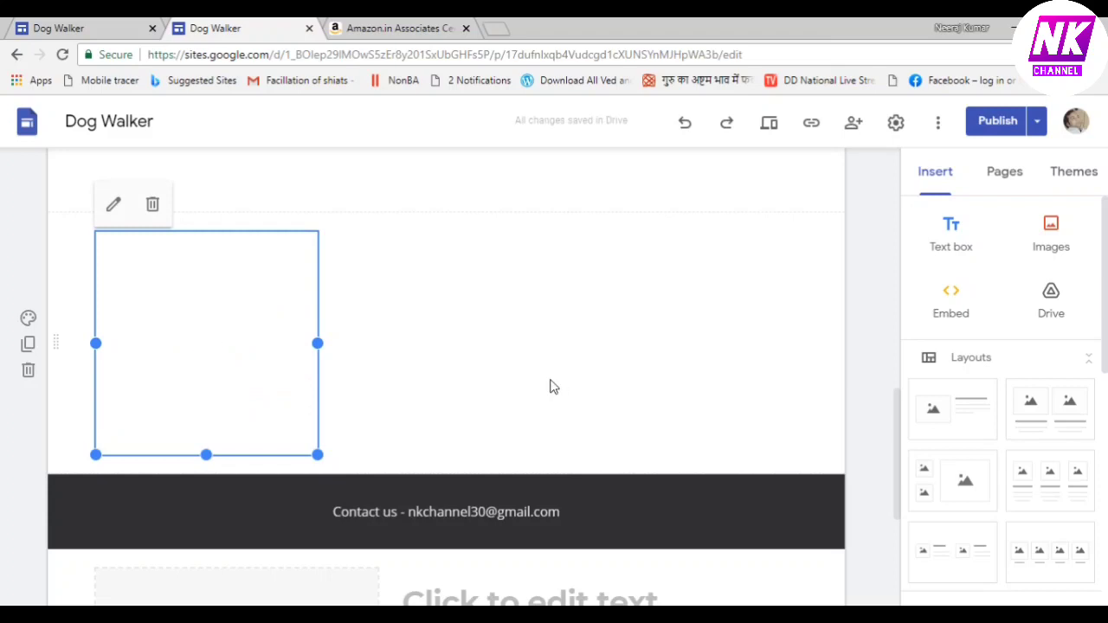
scroll(1105, 256, down, 1)
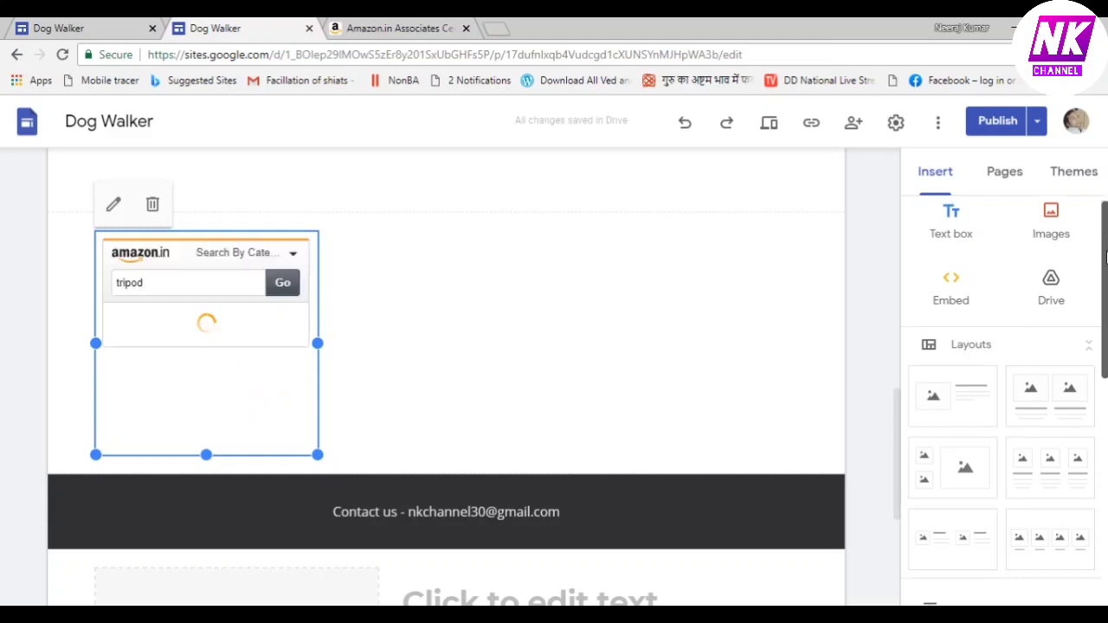
mouse_move(1106, 258)
mouse_down()
mouse_move(1106, 293)
mouse_move(1106, 268)
mouse_up()
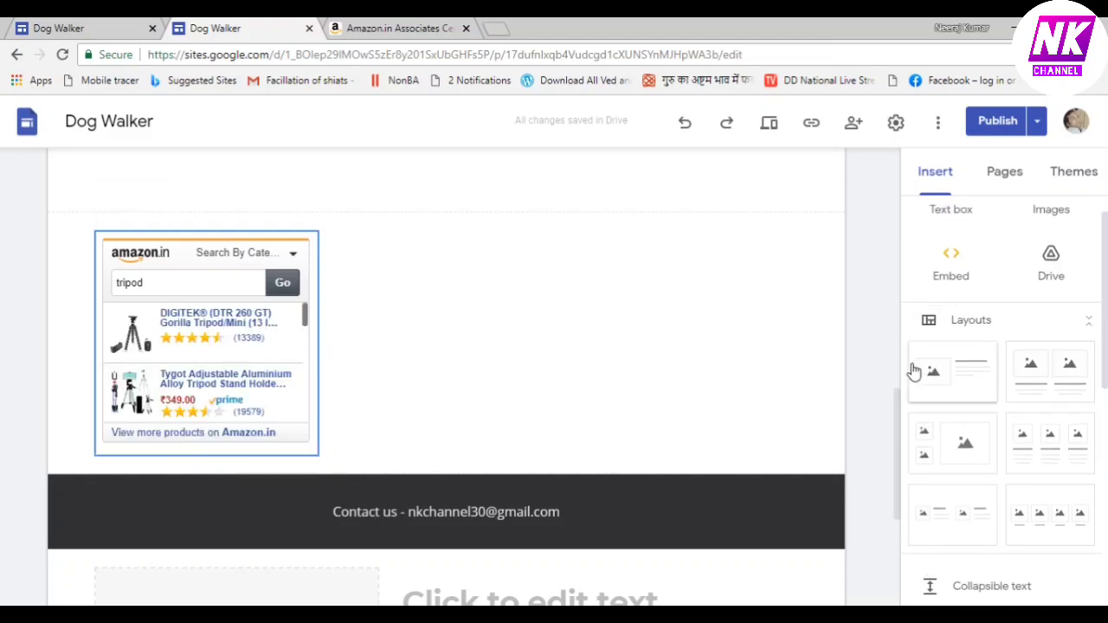
drag(898, 428, 902, 471)
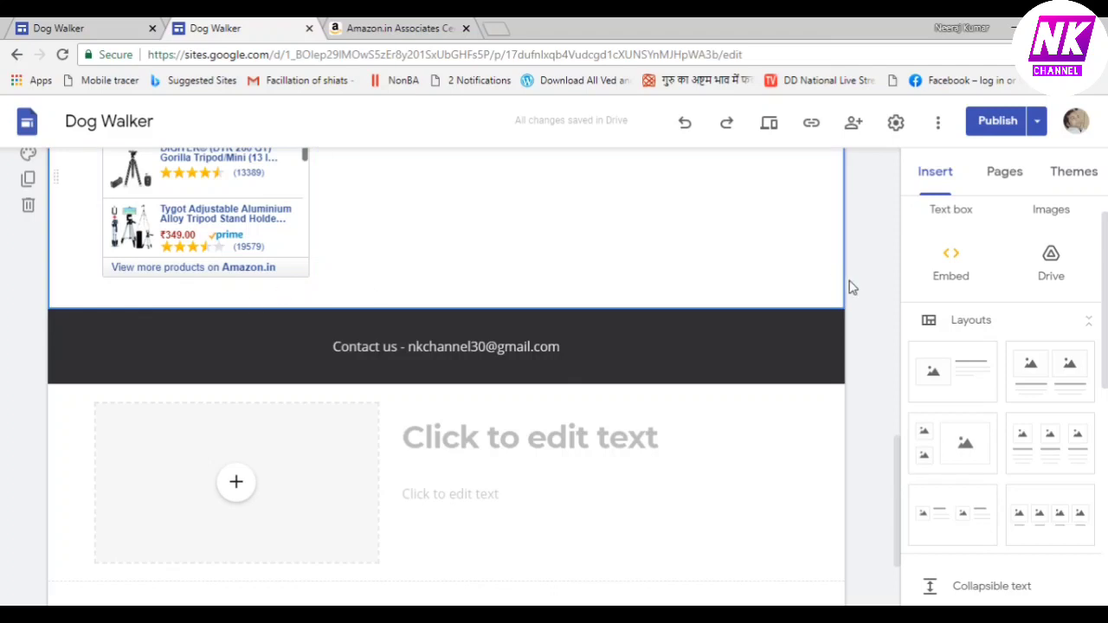
drag(895, 466, 895, 376)
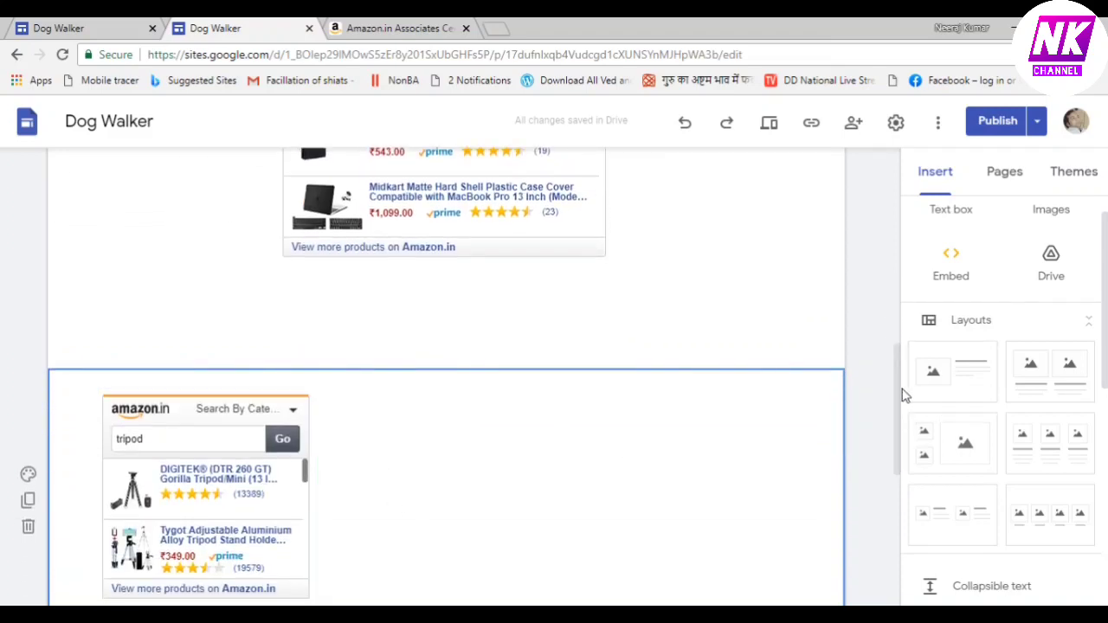
drag(898, 395, 906, 433)
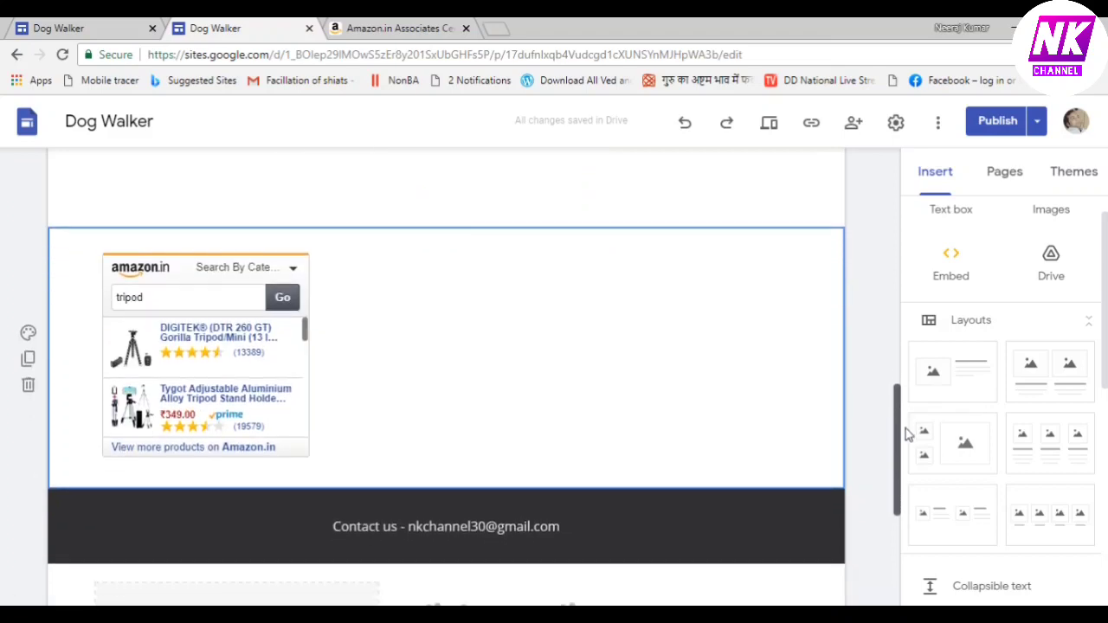
Add a text box reading 'Best Deals for you' below the tripod widget and select its text
click(952, 216)
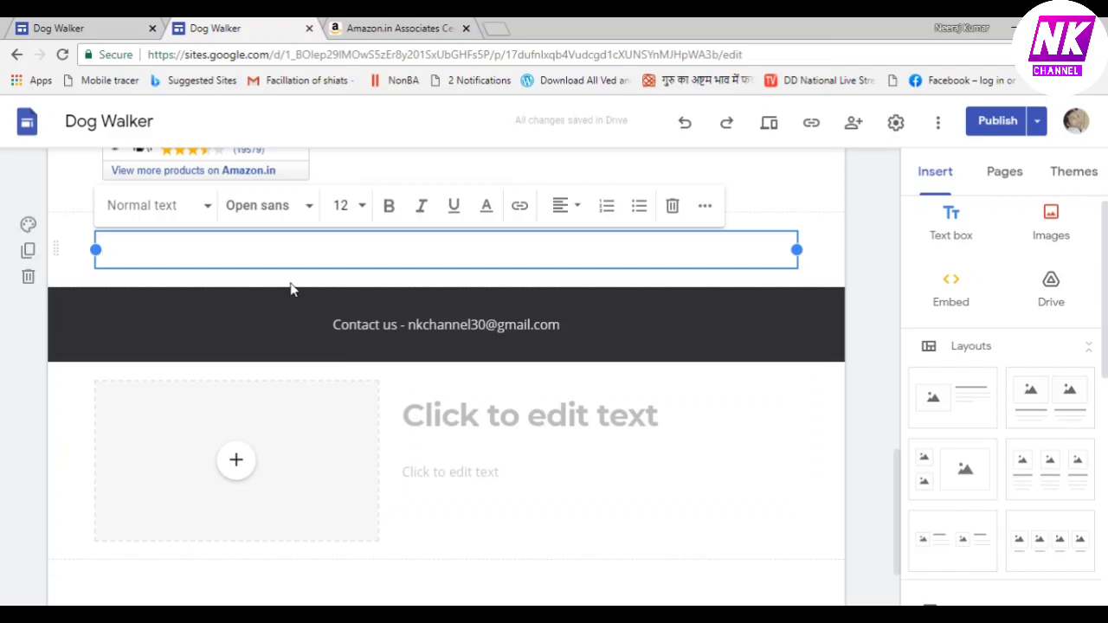
text(Best)
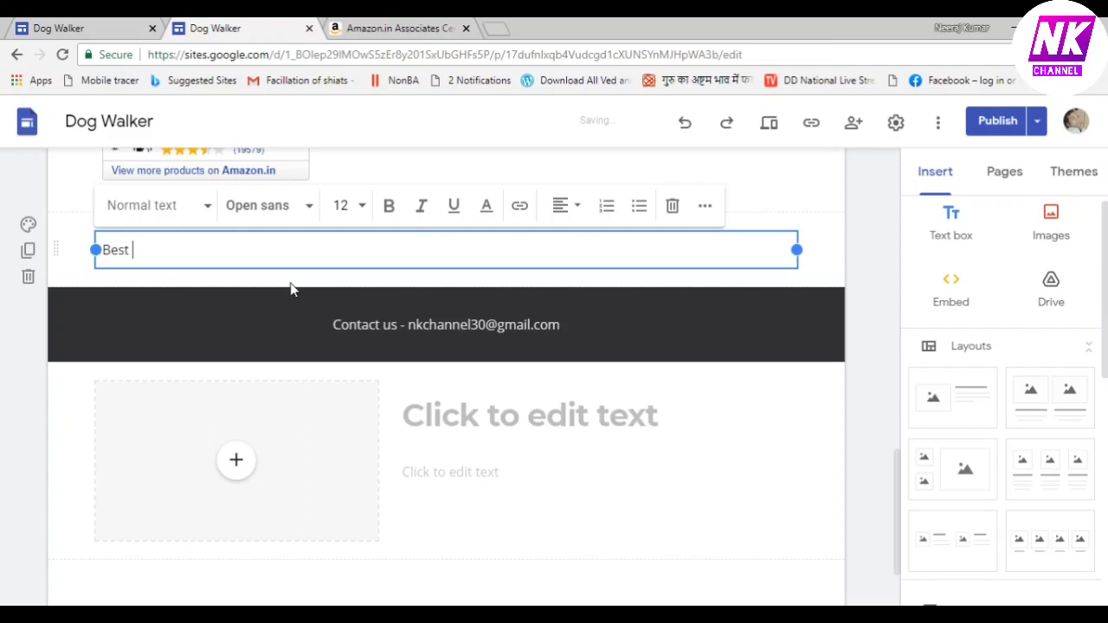
text( Deals for you)
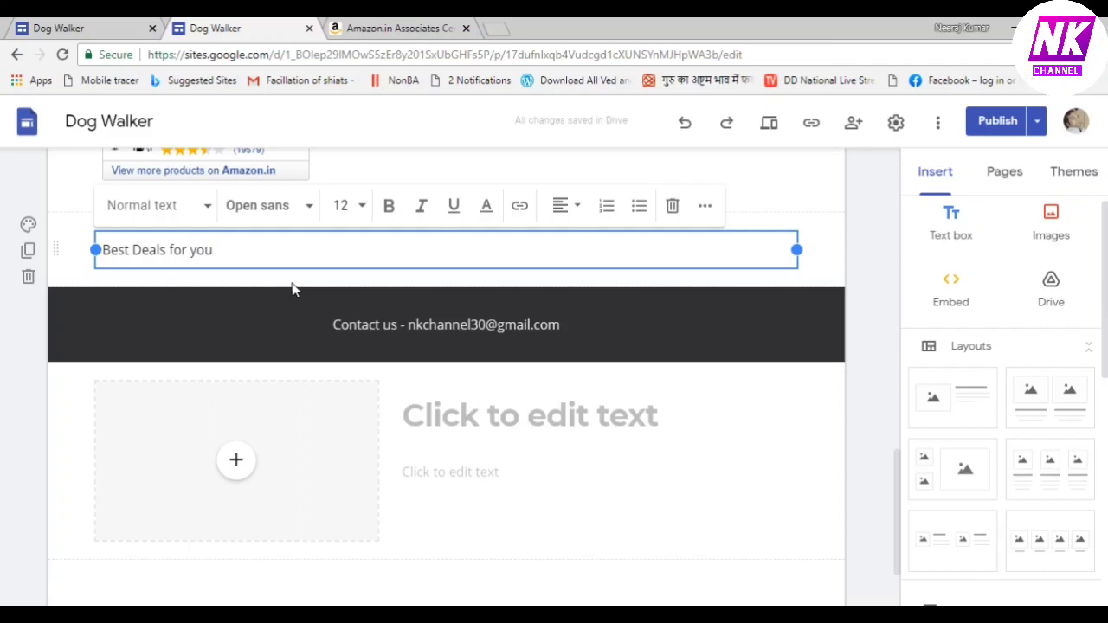
click(125, 250)
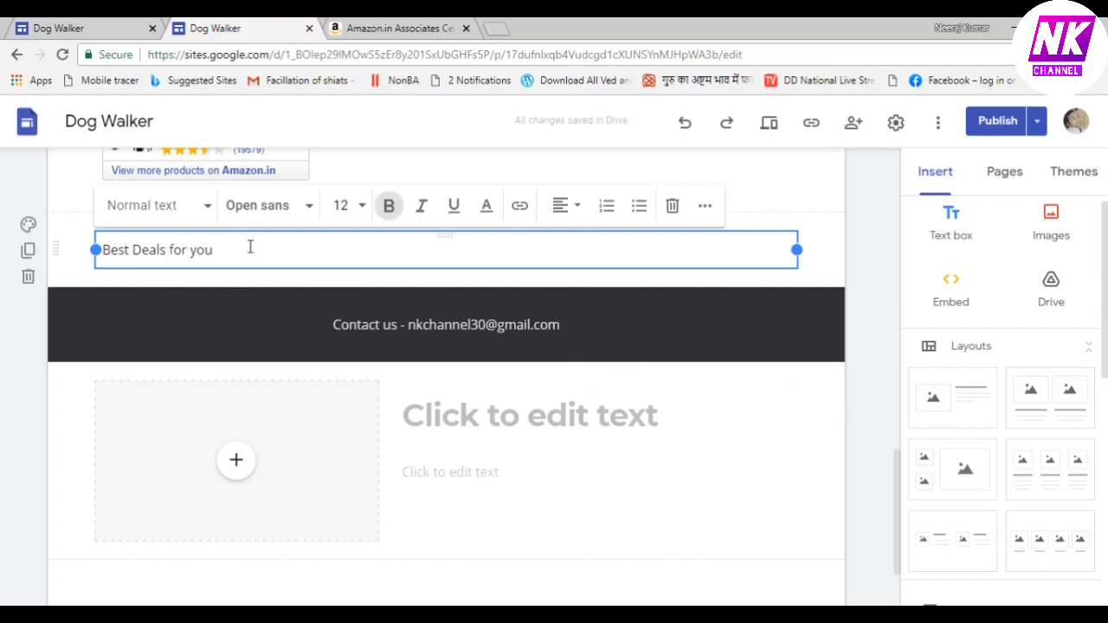
key(Left)
key(shift+Right)
key(shift+Right)
key(shift+Right)
key(shift+Right)
key(shift+Right)
key(shift+Right)
key(shift+Right)
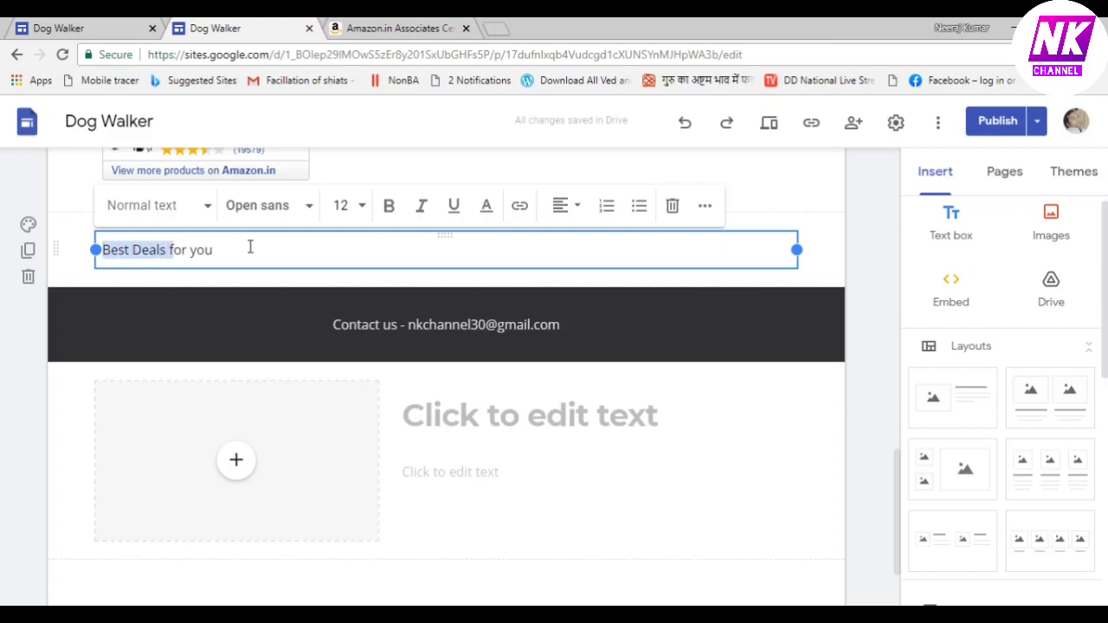
key(shift+Right)
key(shift+Right)
key(shift+Right)
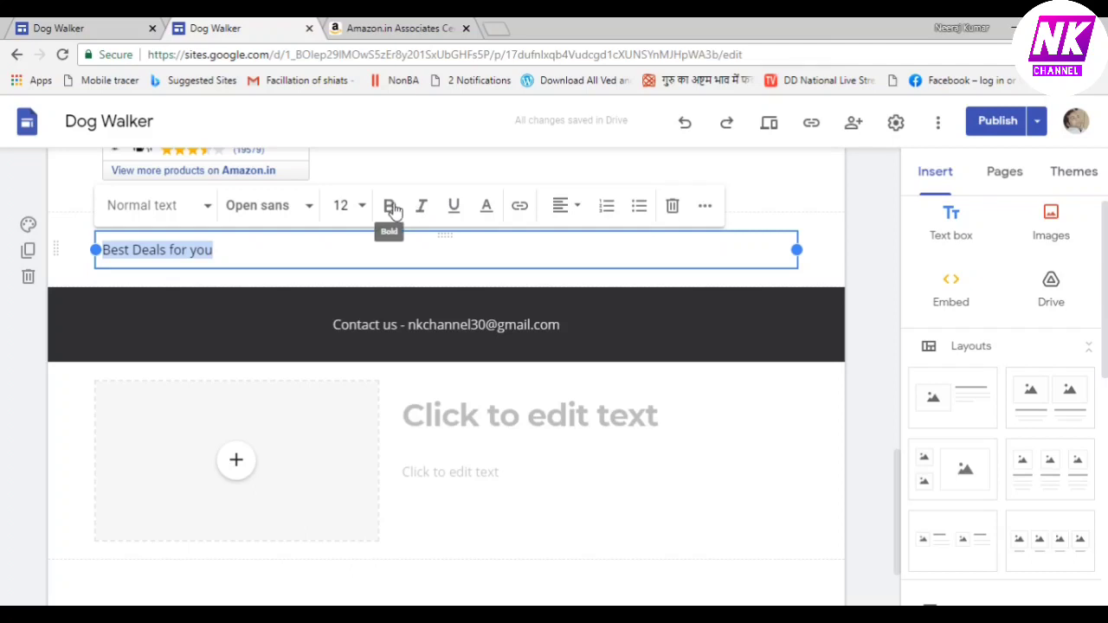
Make the 'Best Deals for you' heading bold, size 14 and blue
click(391, 208)
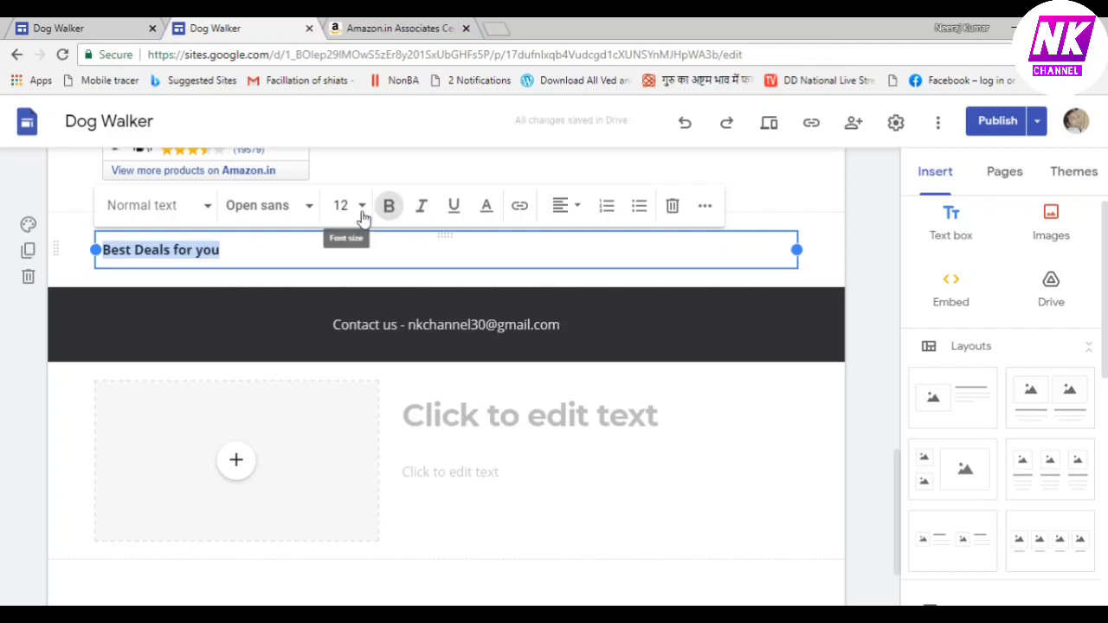
click(362, 212)
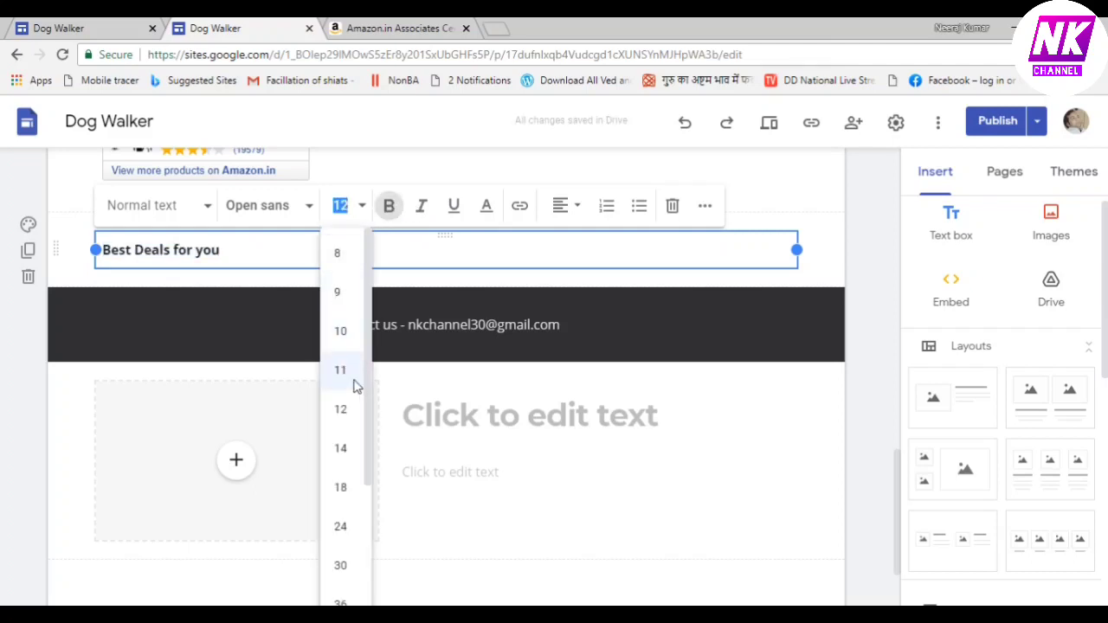
click(342, 449)
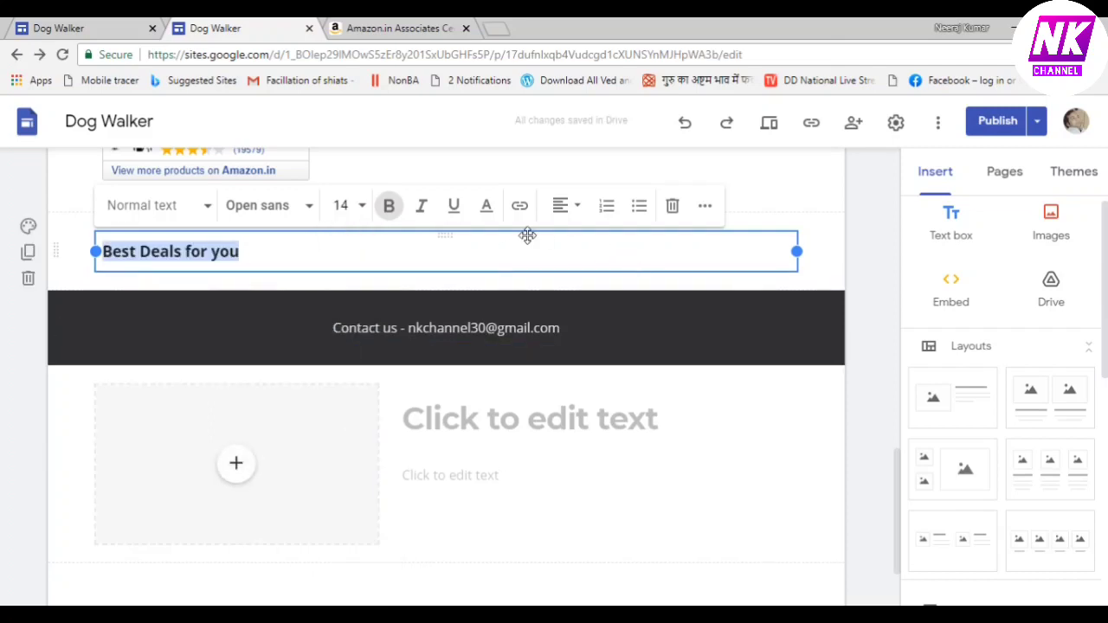
click(485, 208)
click(573, 277)
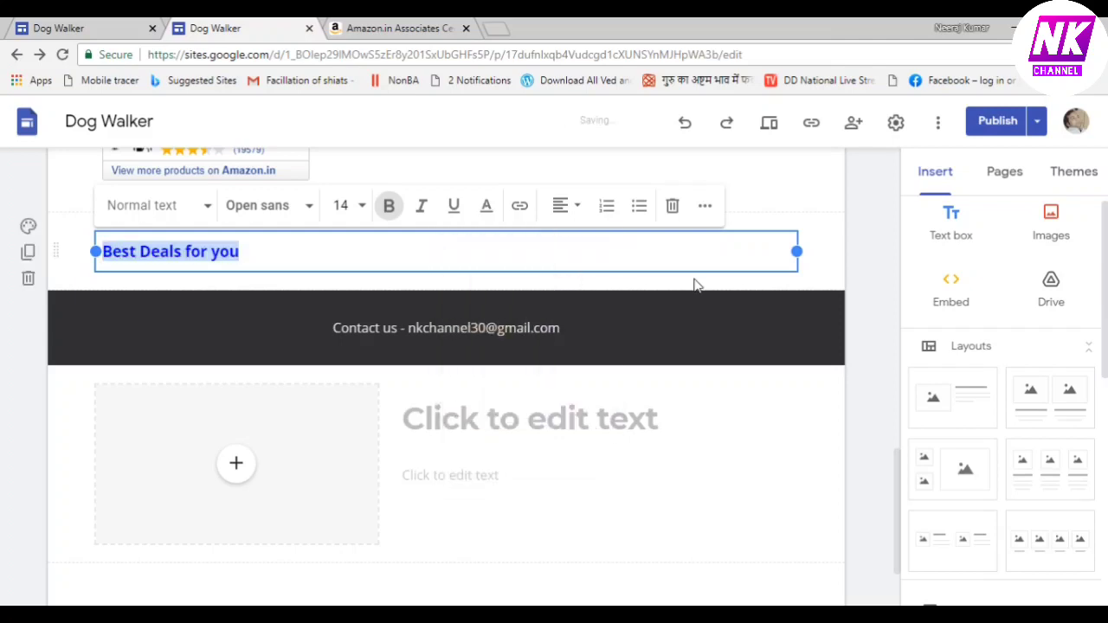
click(822, 240)
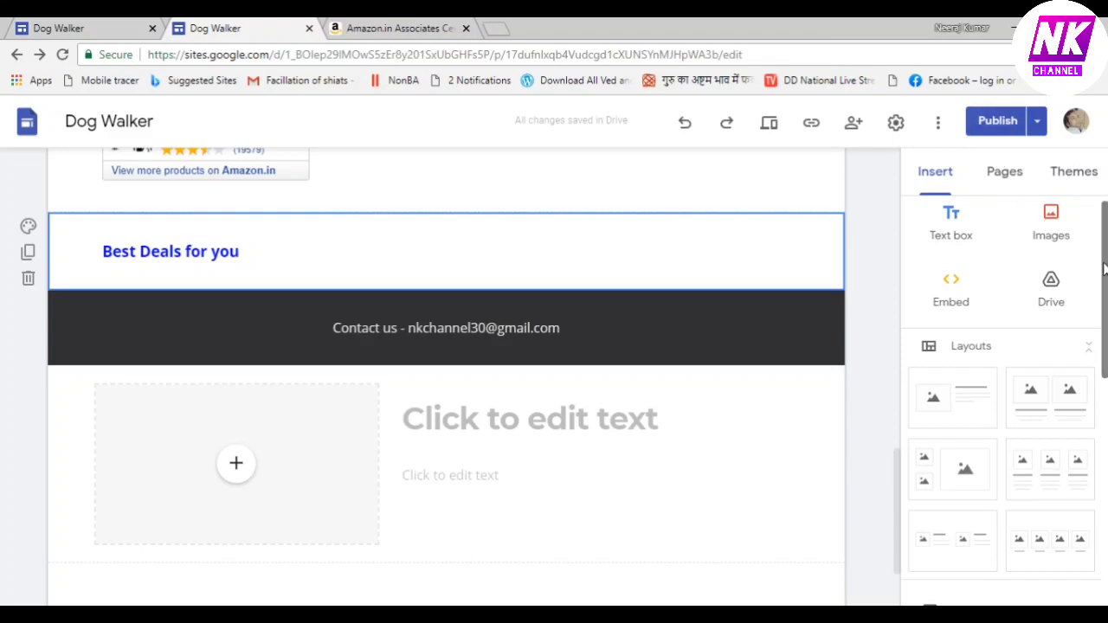
scroll(1104, 240, up, 1)
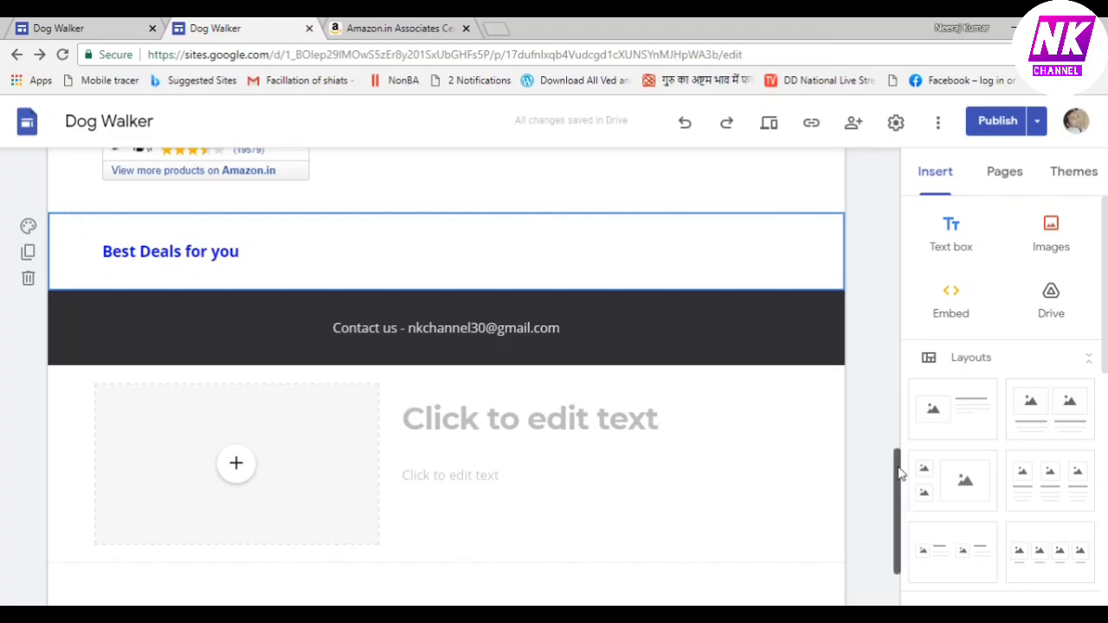
drag(896, 474, 899, 205)
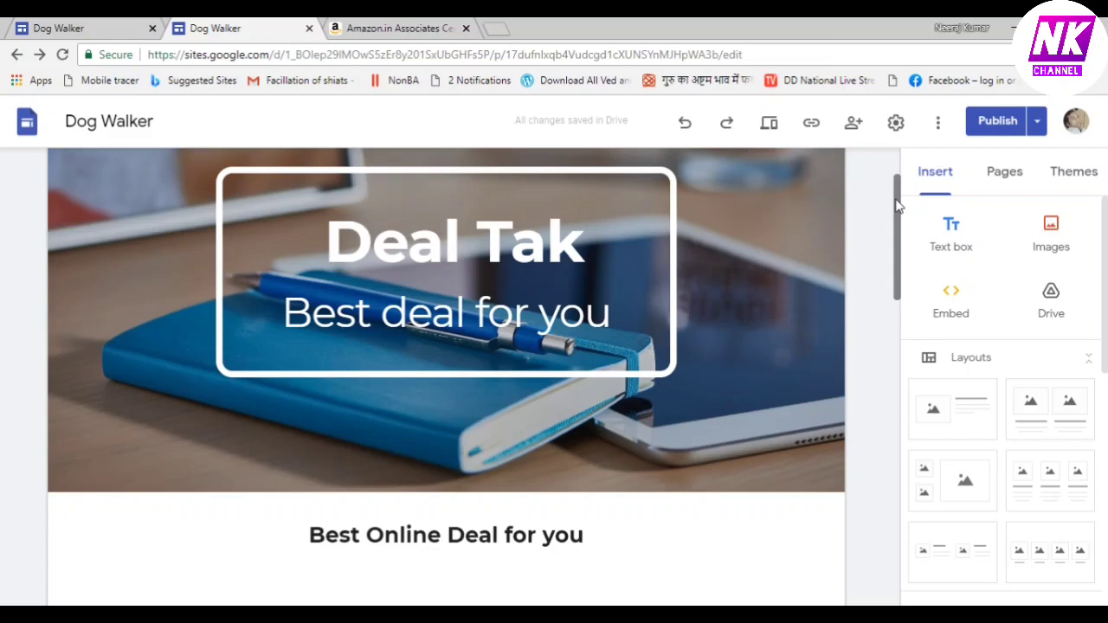
drag(900, 216, 925, 405)
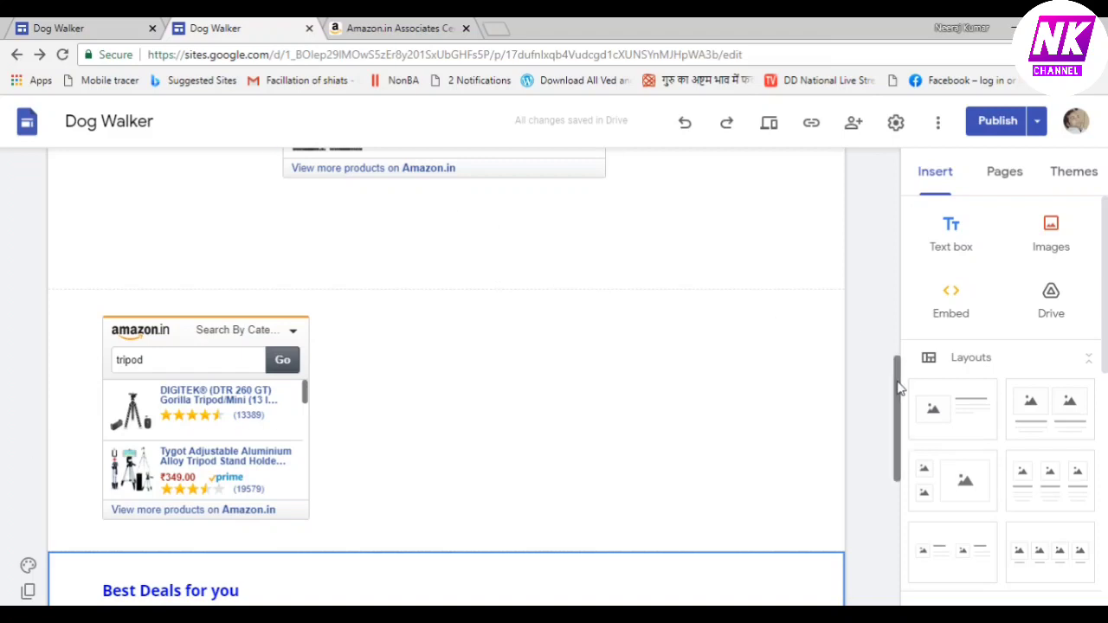
click(591, 424)
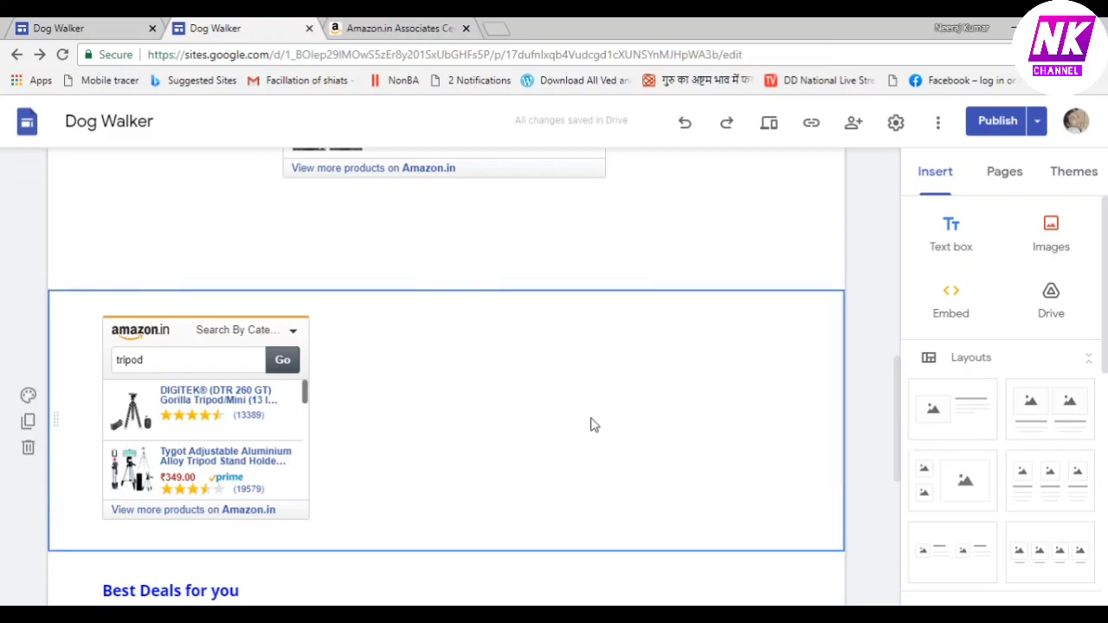
drag(898, 403, 889, 351)
Change the Amazon search widget's default search term to mobile
click(424, 28)
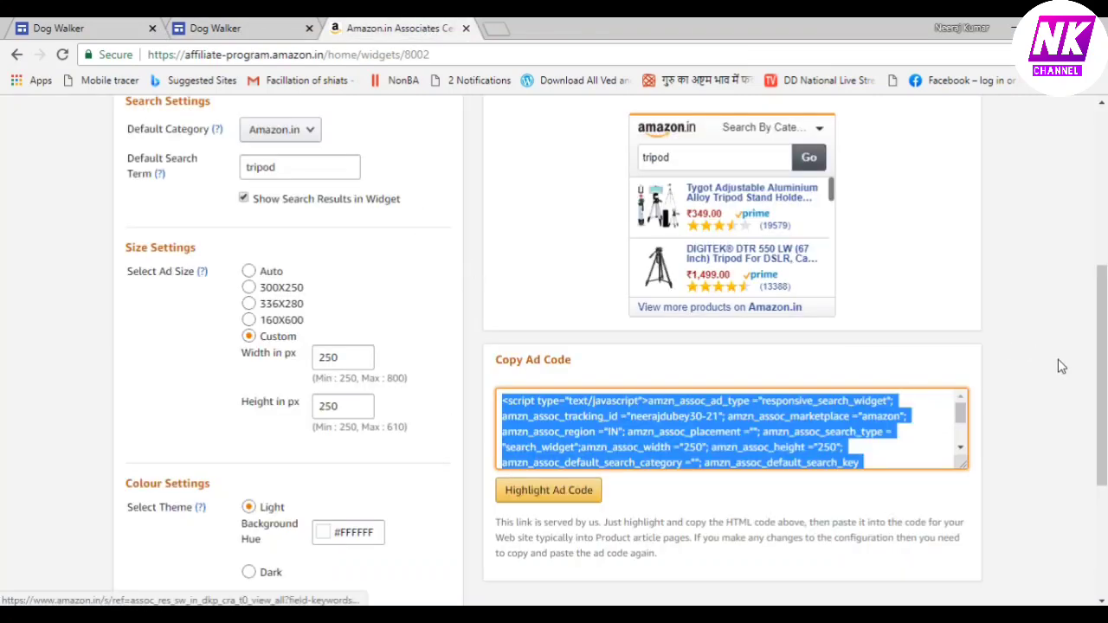
drag(1103, 367, 1105, 328)
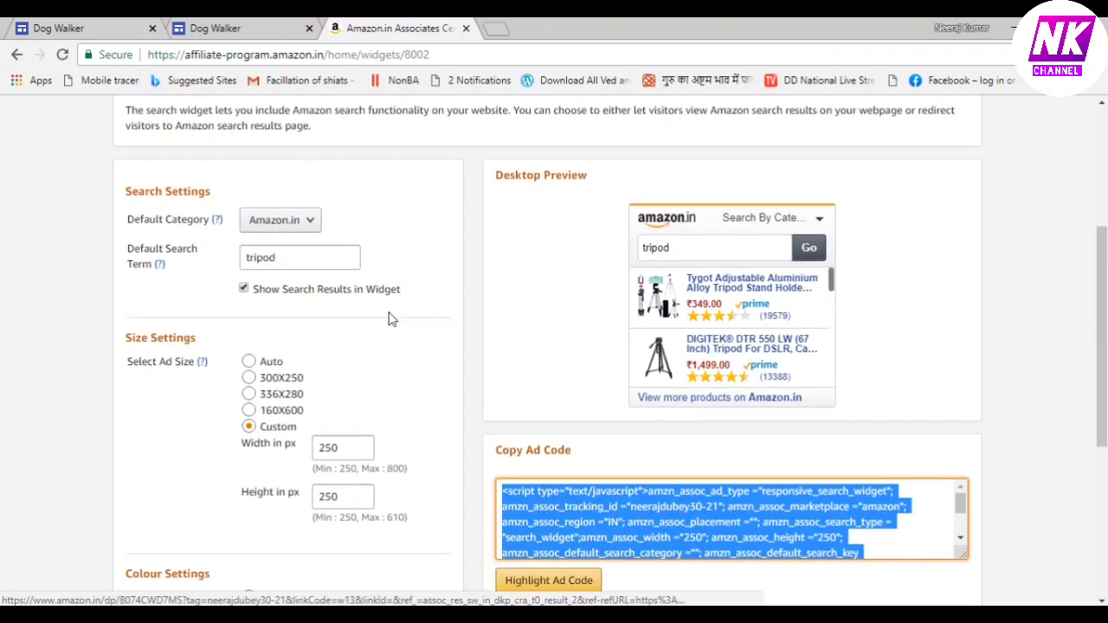
click(304, 257)
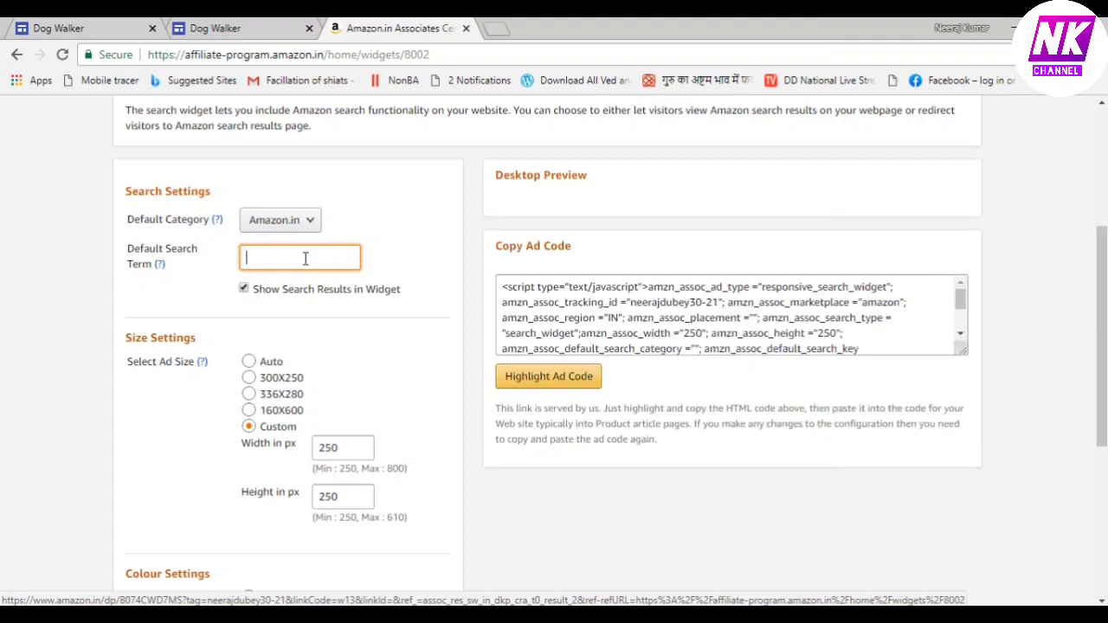
text(mobiles)
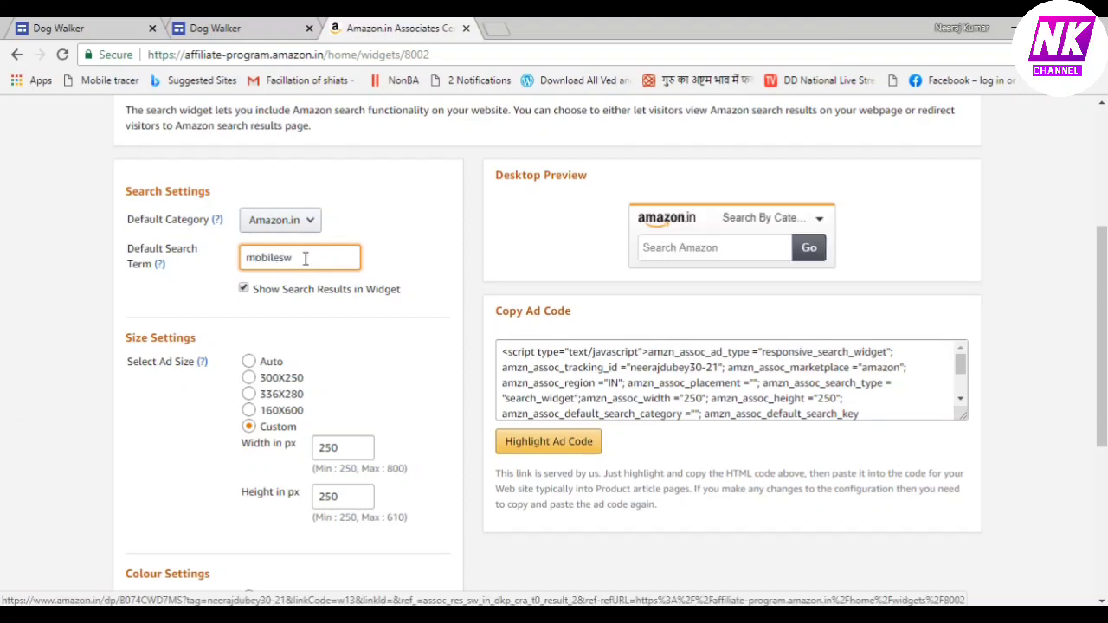
key(BackSpace)
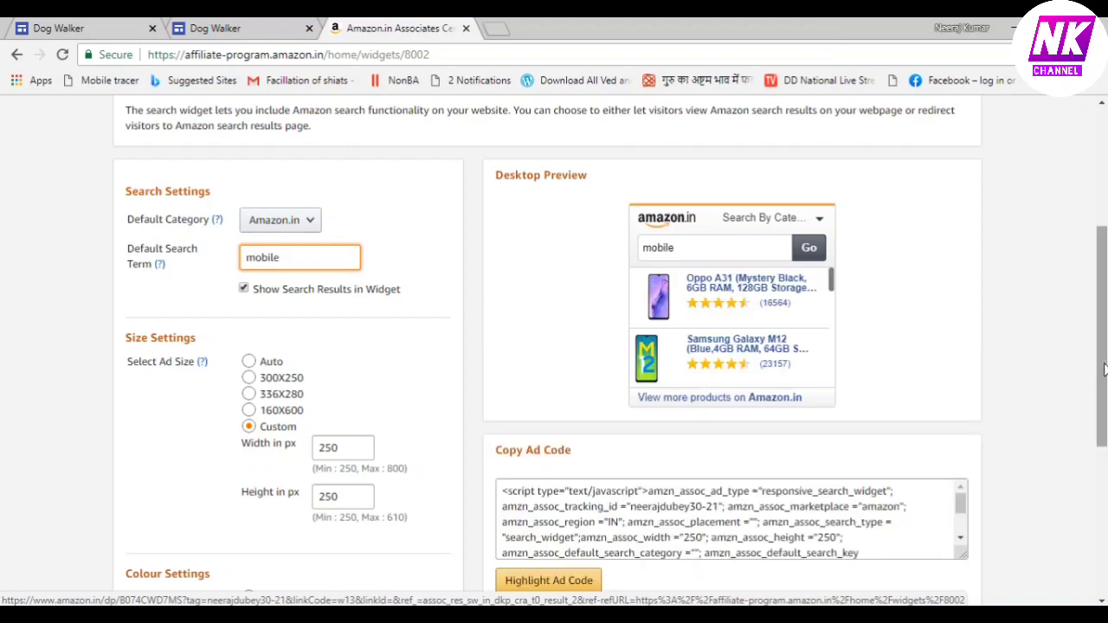
scroll(1102, 366, down, 2)
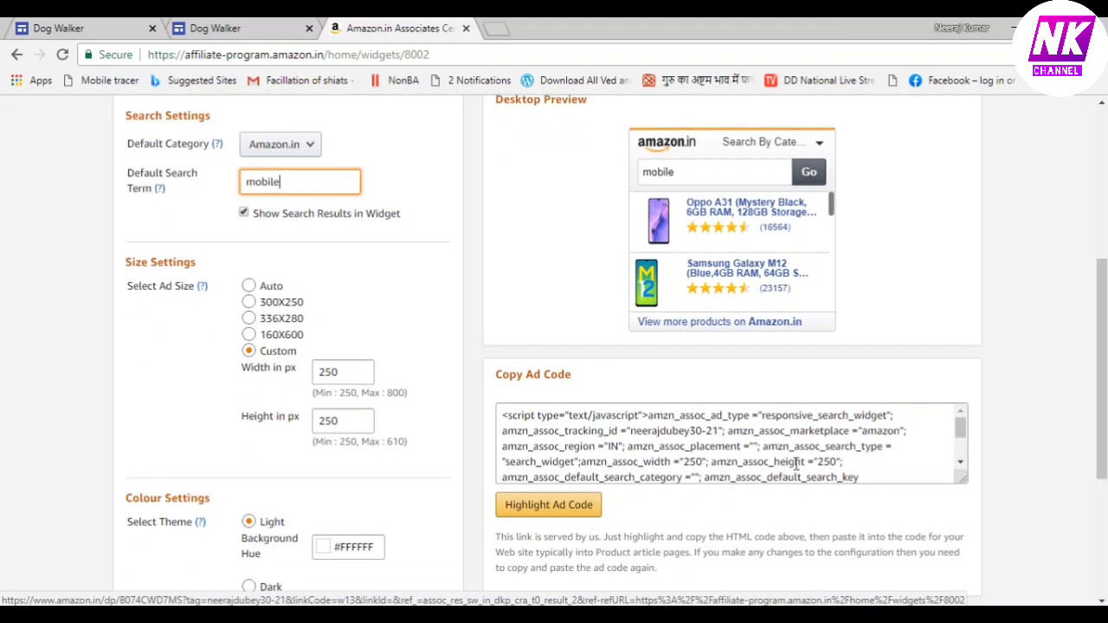
Highlight and copy the mobile widget's ad code
click(528, 506)
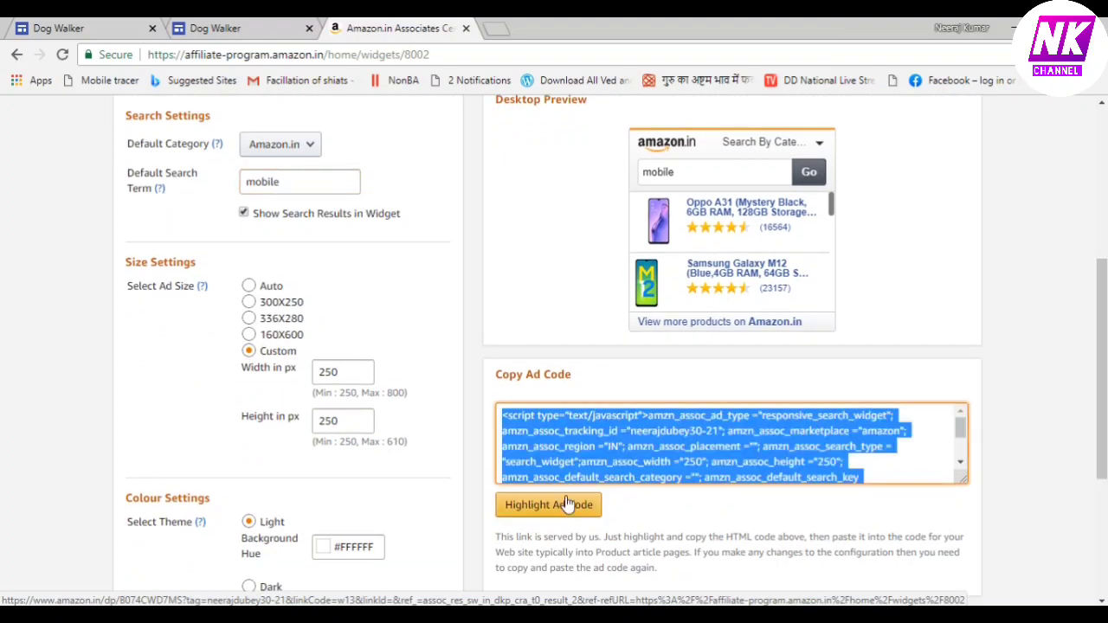
right_click(606, 454)
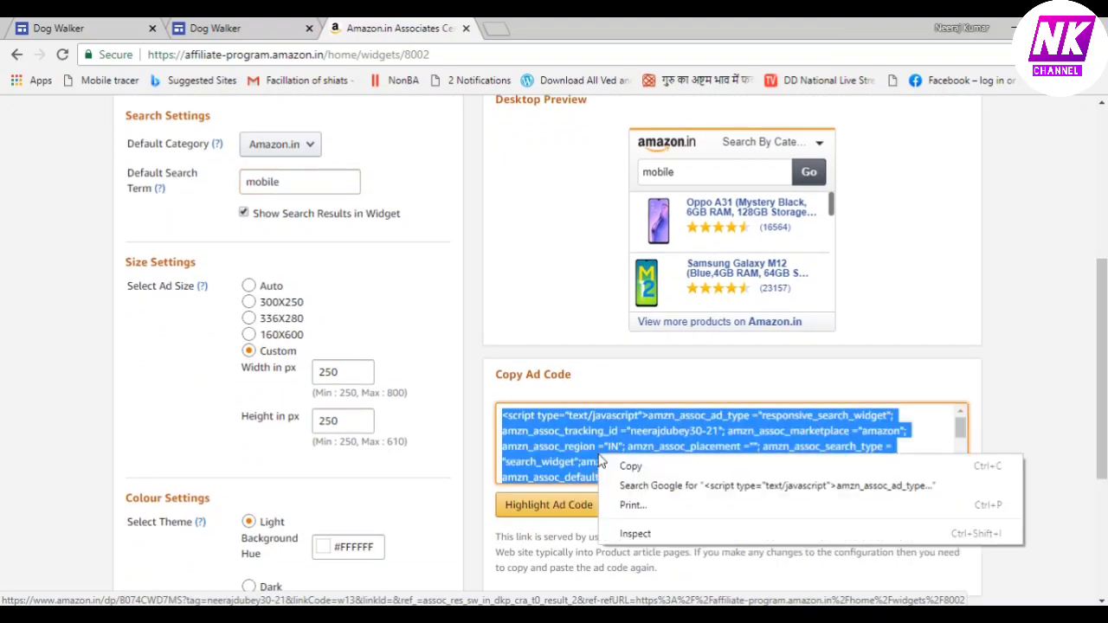
click(630, 469)
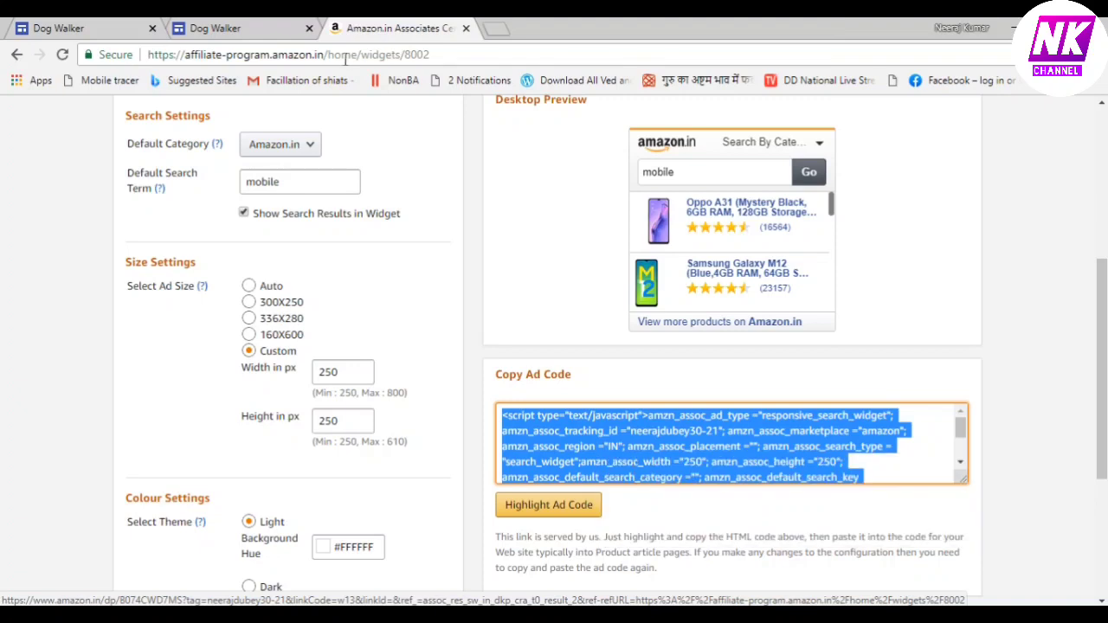
click(259, 31)
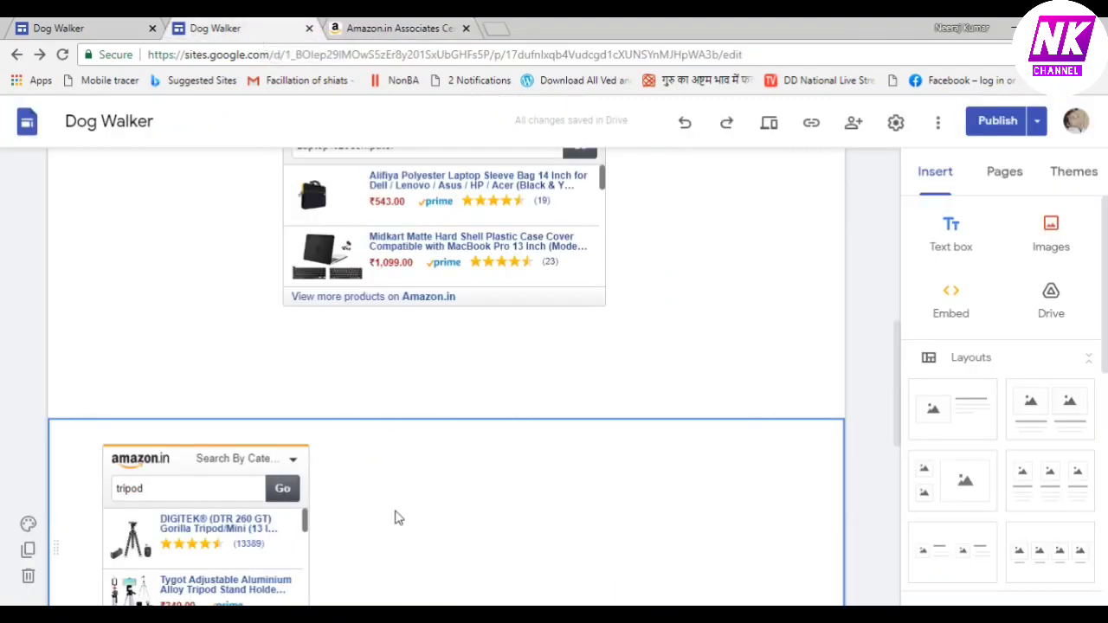
Paste the mobile widget's HTML as embed code, preview it, and insert it on the page
click(952, 303)
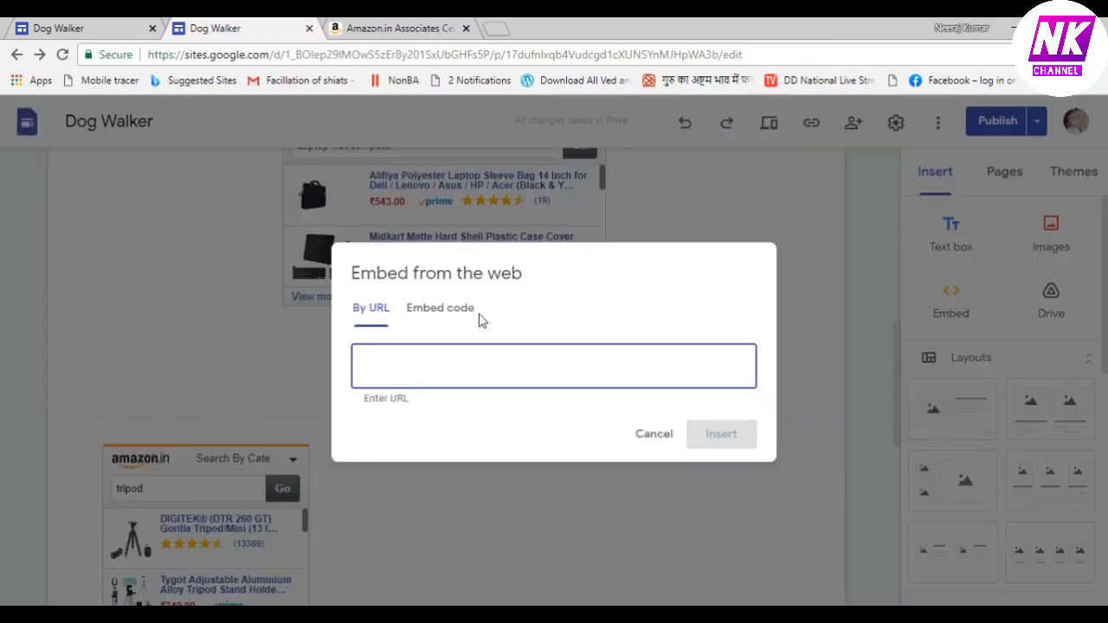
click(447, 313)
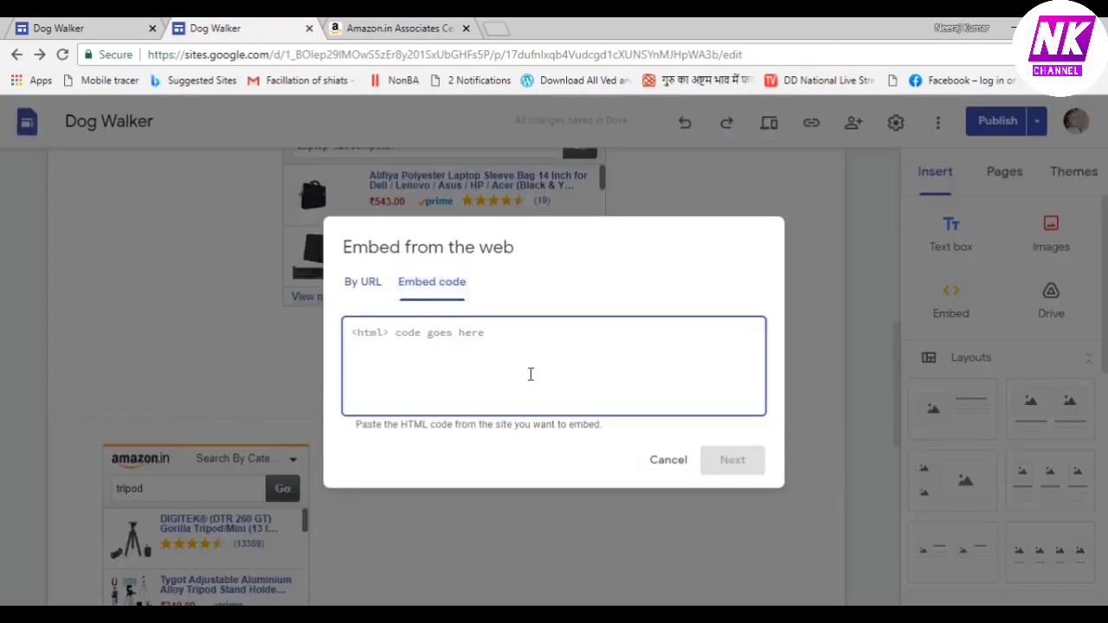
key(ctrl+v)
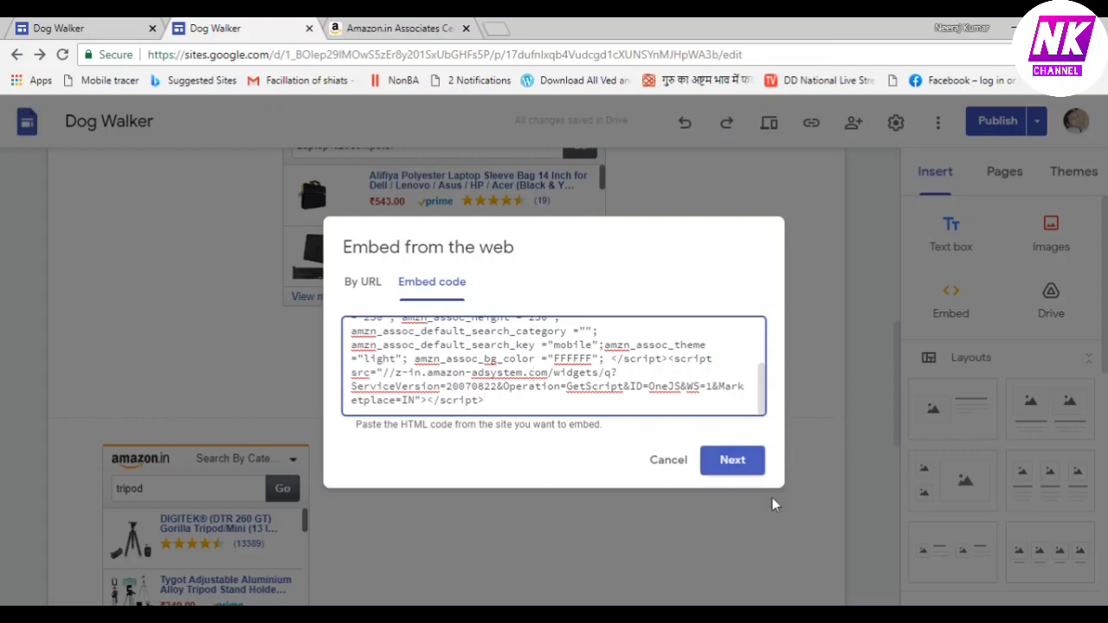
click(732, 461)
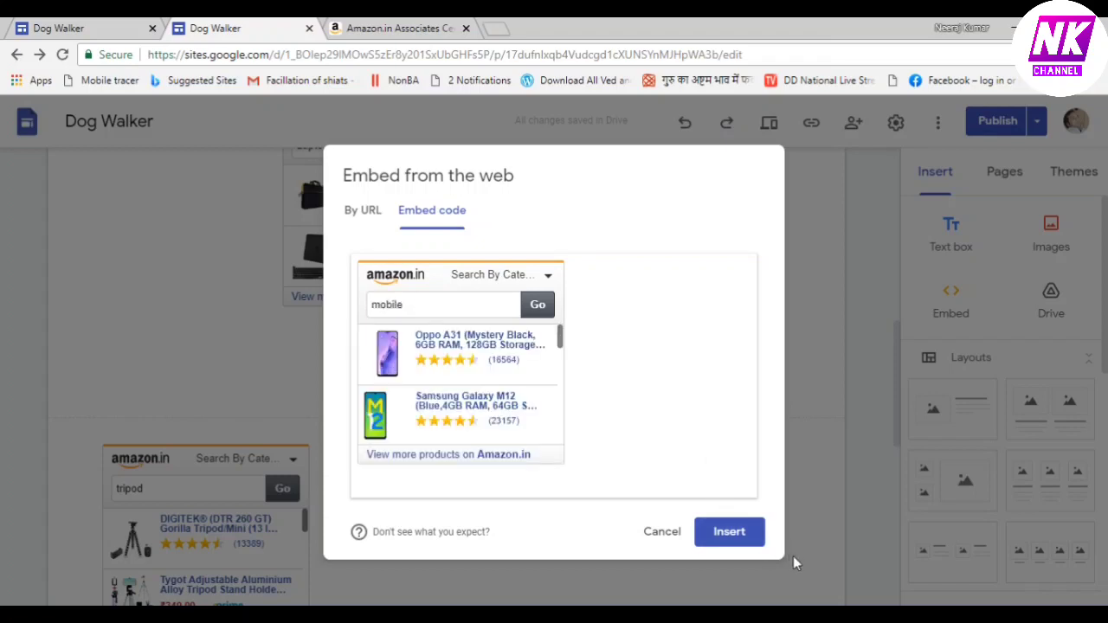
click(729, 531)
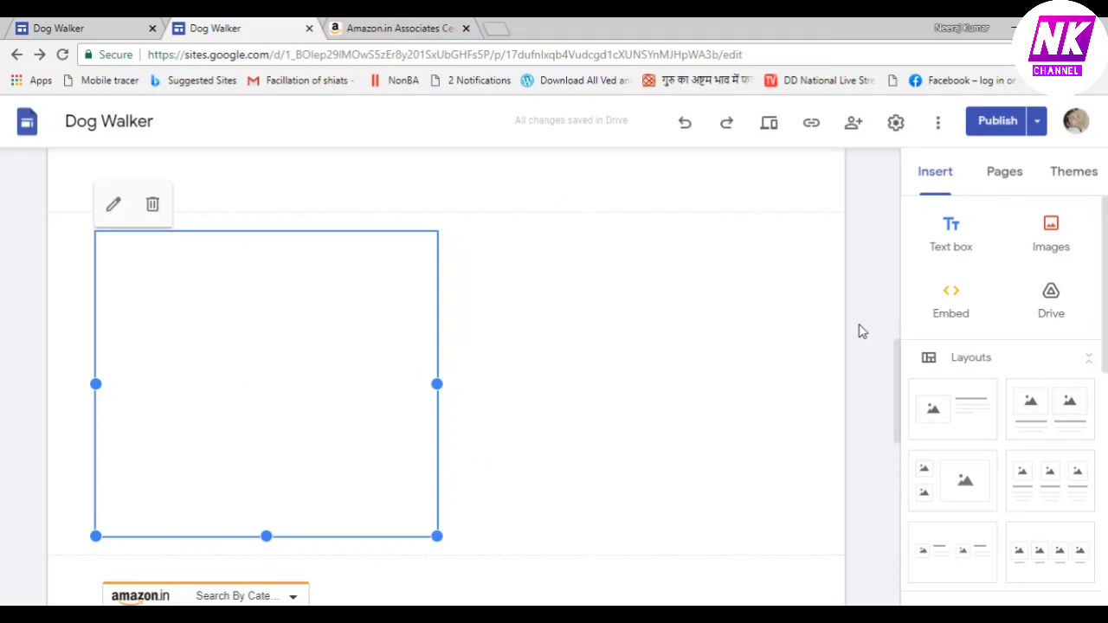
Resize the mobile widget's embed box to its content and drag it beside the tripod widget
drag(897, 365, 904, 411)
click(470, 285)
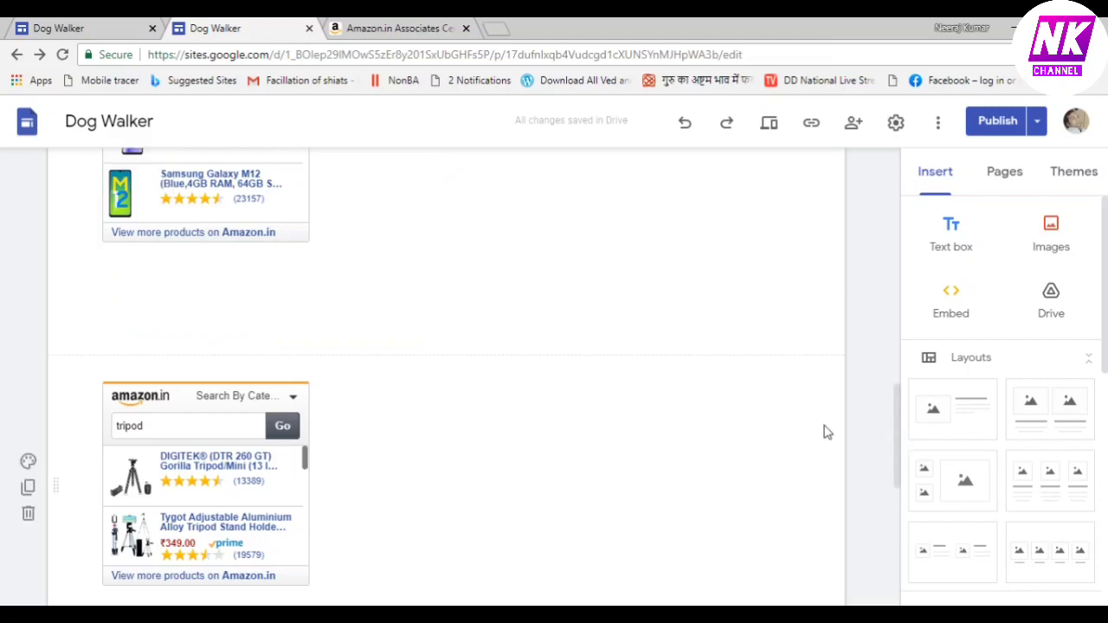
drag(899, 444, 897, 404)
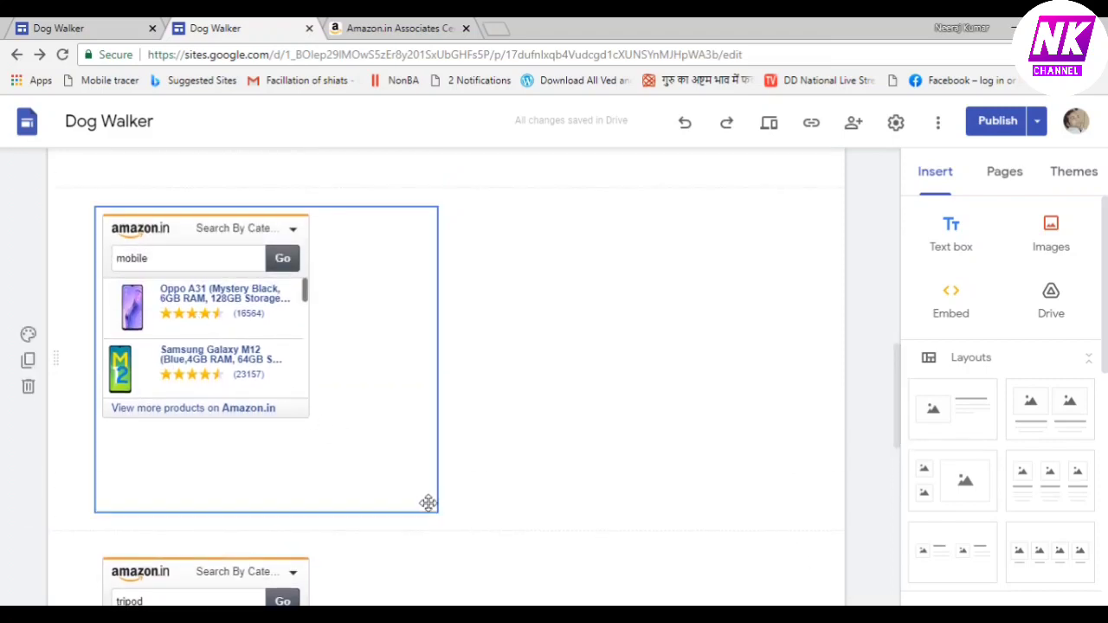
click(391, 459)
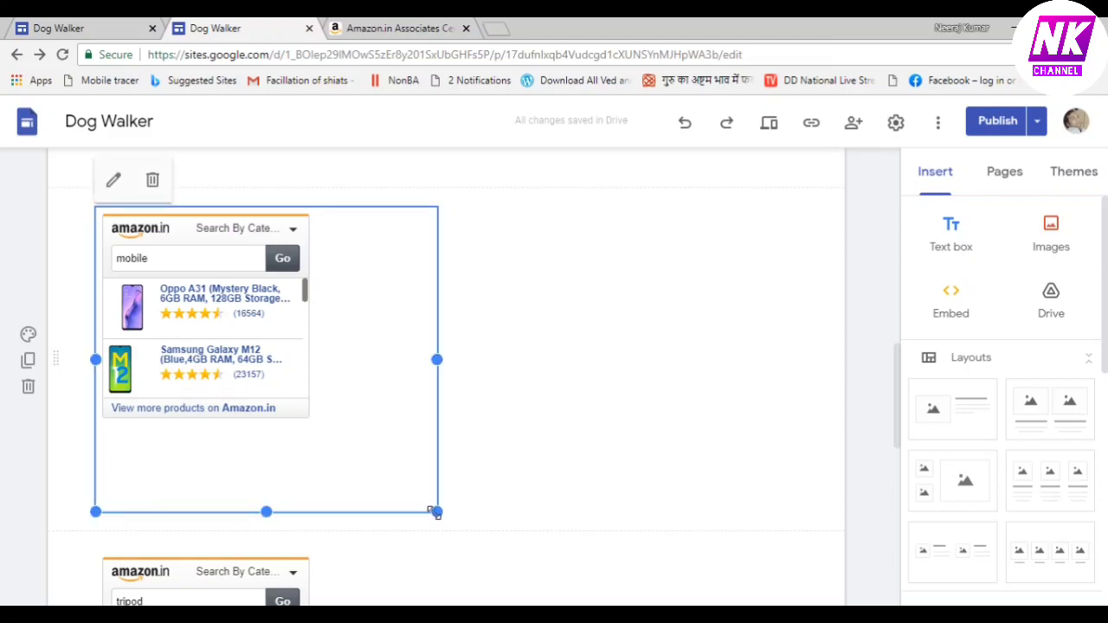
drag(437, 511, 317, 424)
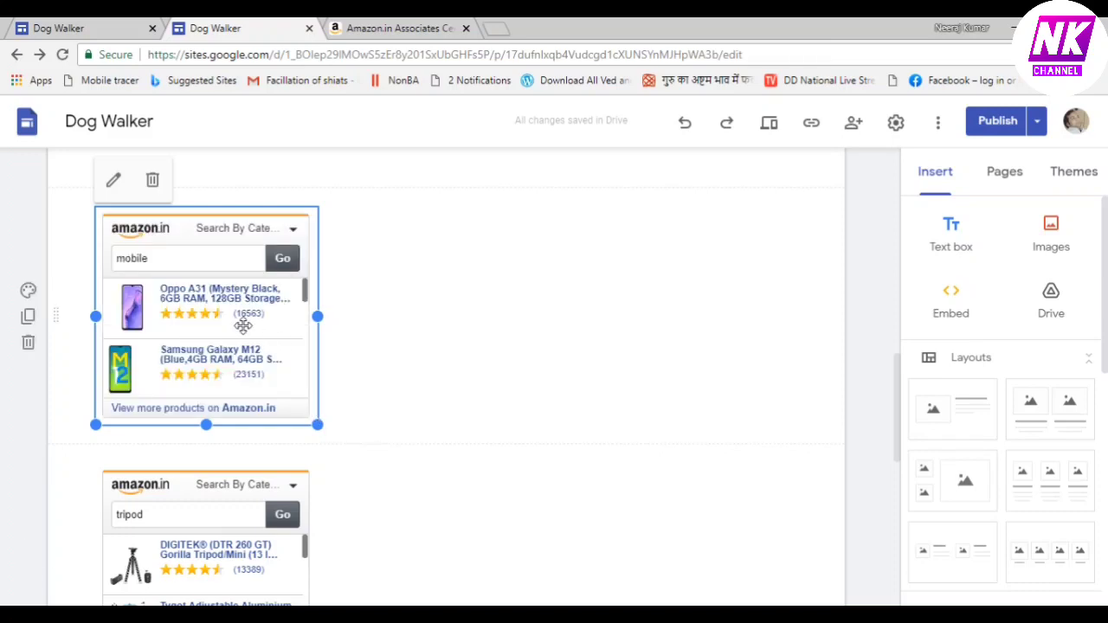
drag(243, 325, 408, 538)
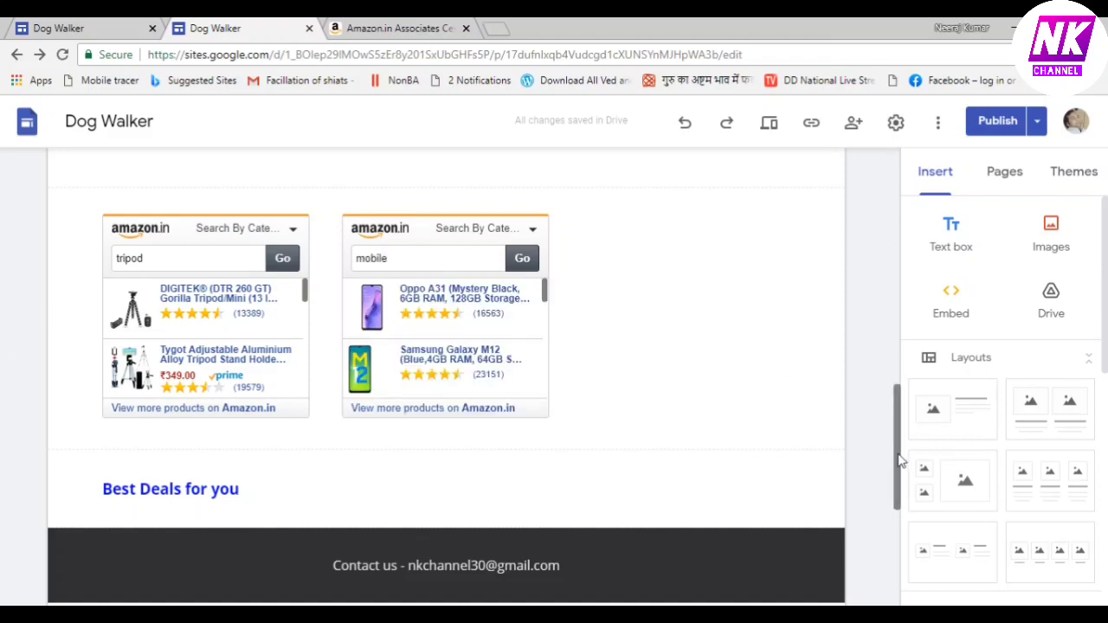
Shrink the laptop-computer Amazon widget to a compact box and move it to the page's left side
drag(900, 461, 886, 347)
click(573, 385)
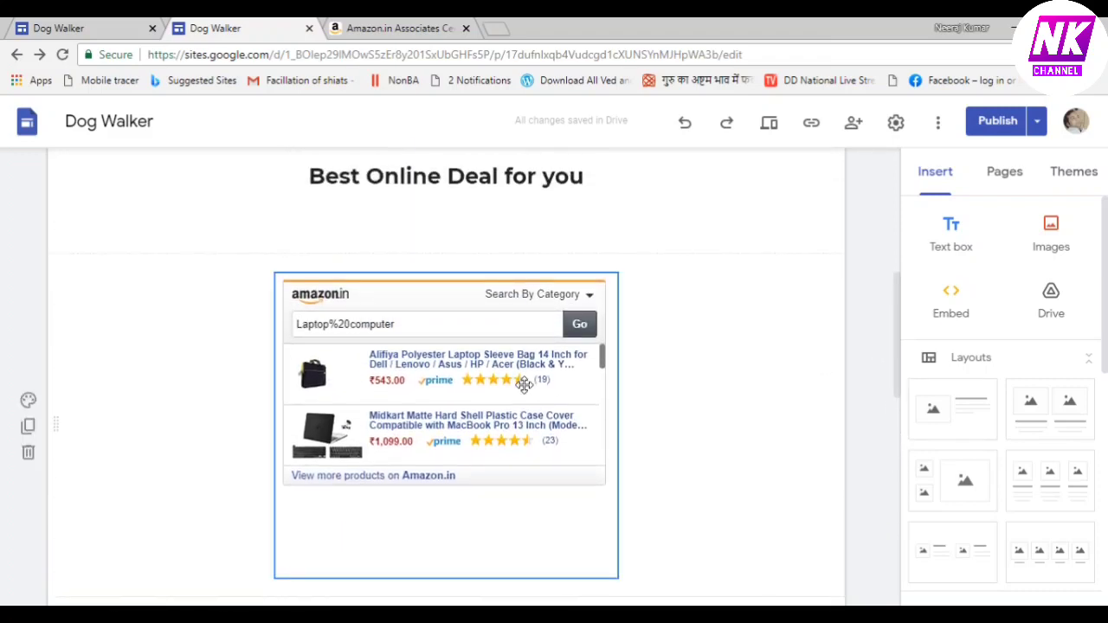
click(588, 540)
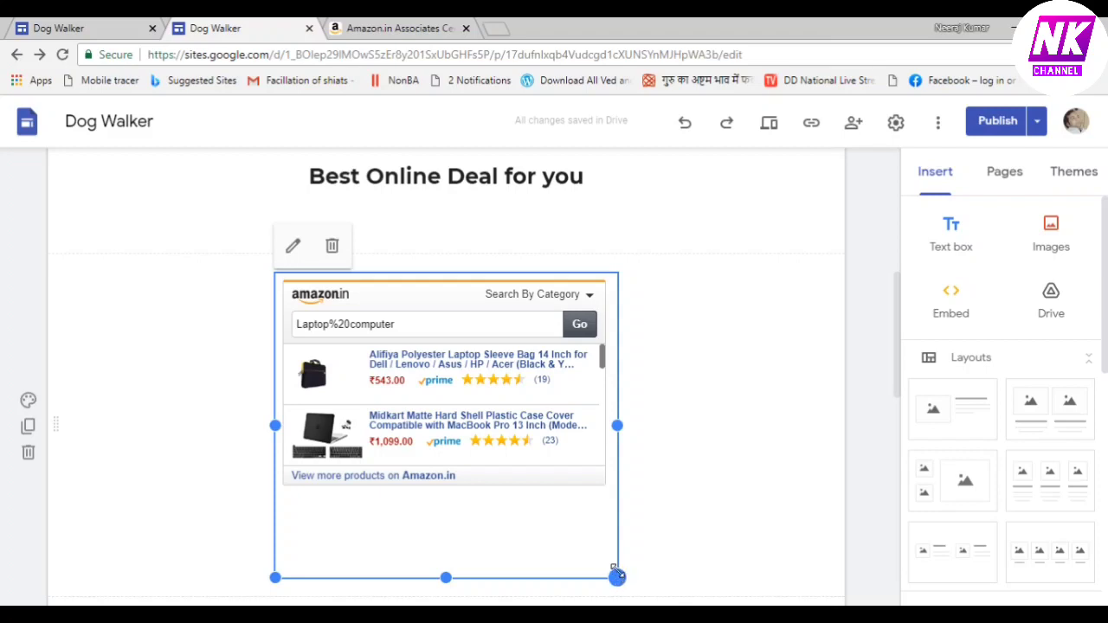
drag(615, 573, 590, 467)
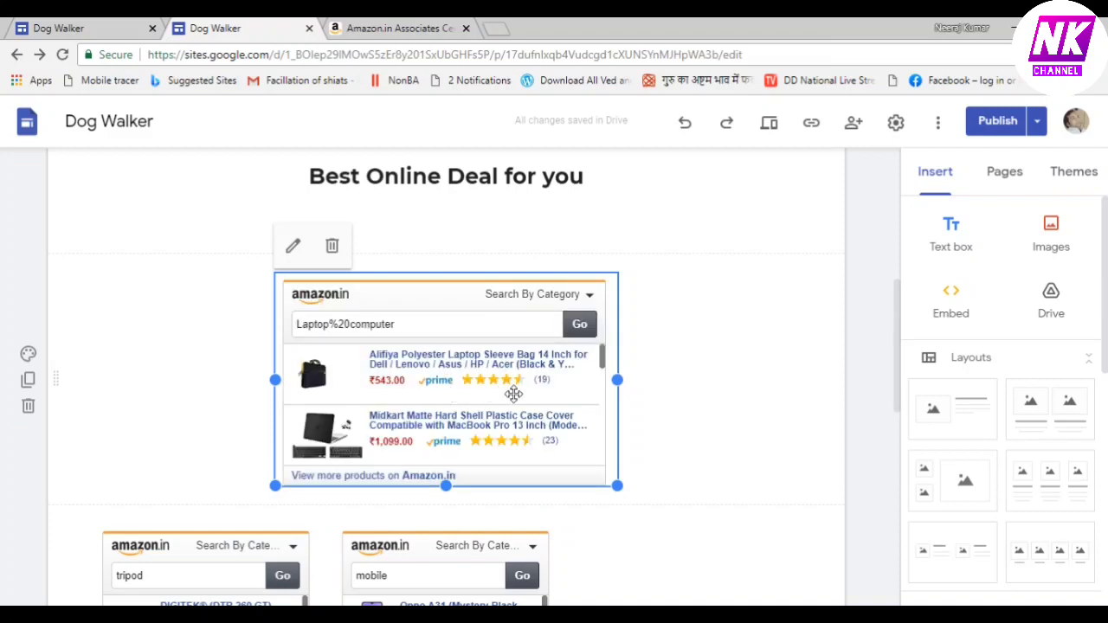
drag(475, 395, 315, 390)
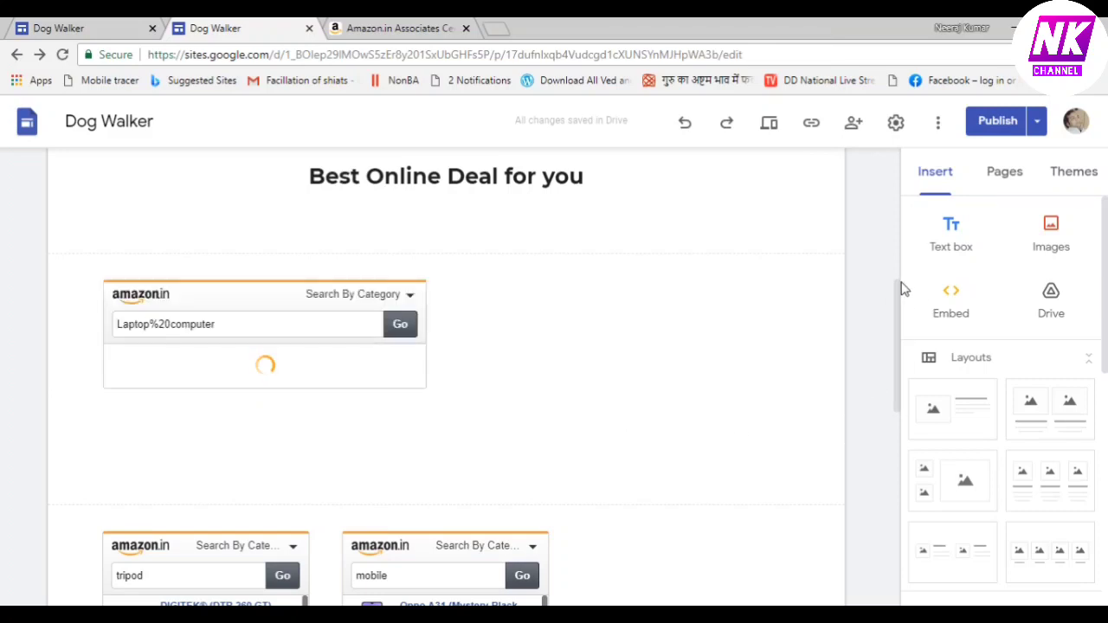
drag(897, 333, 930, 512)
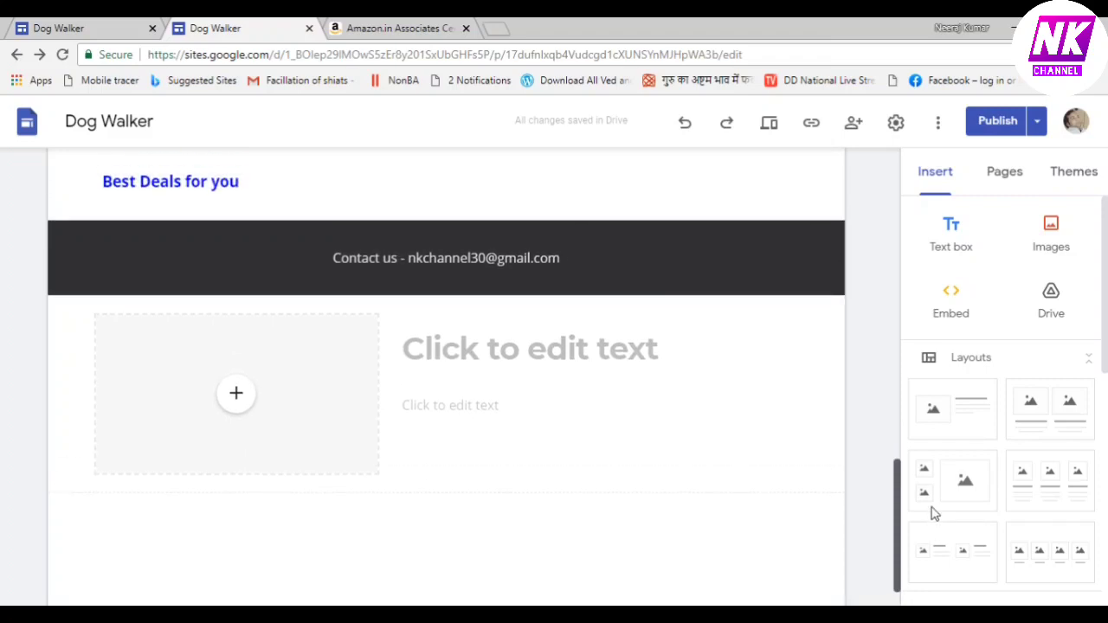
Type 'Please subscribe my Channel' into the new section's empty title block
click(556, 374)
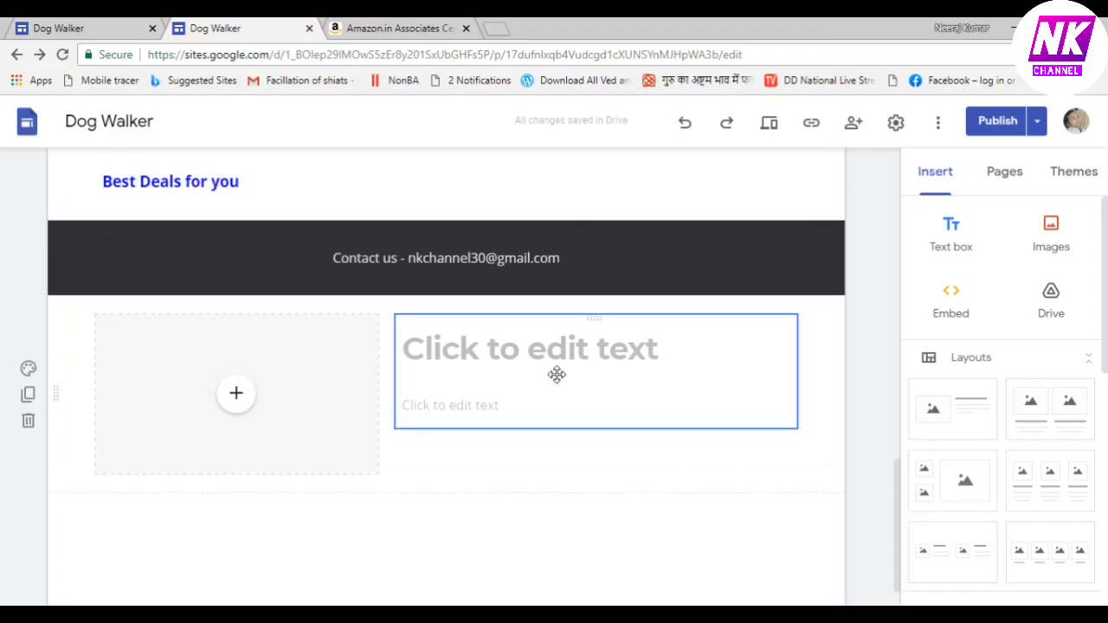
click(556, 374)
click(542, 339)
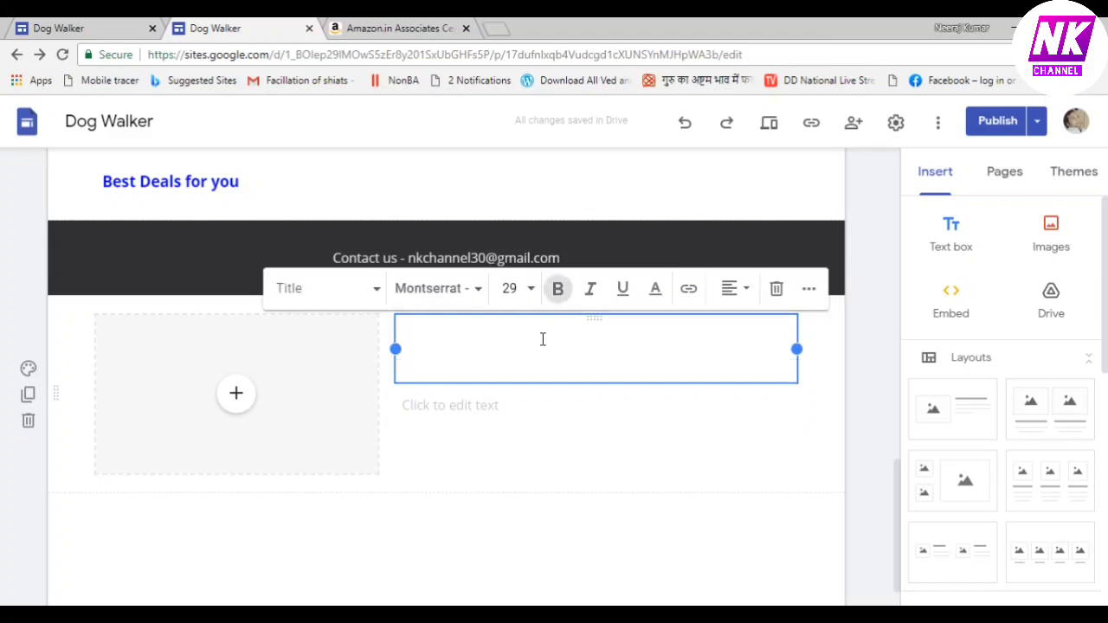
text(Please)
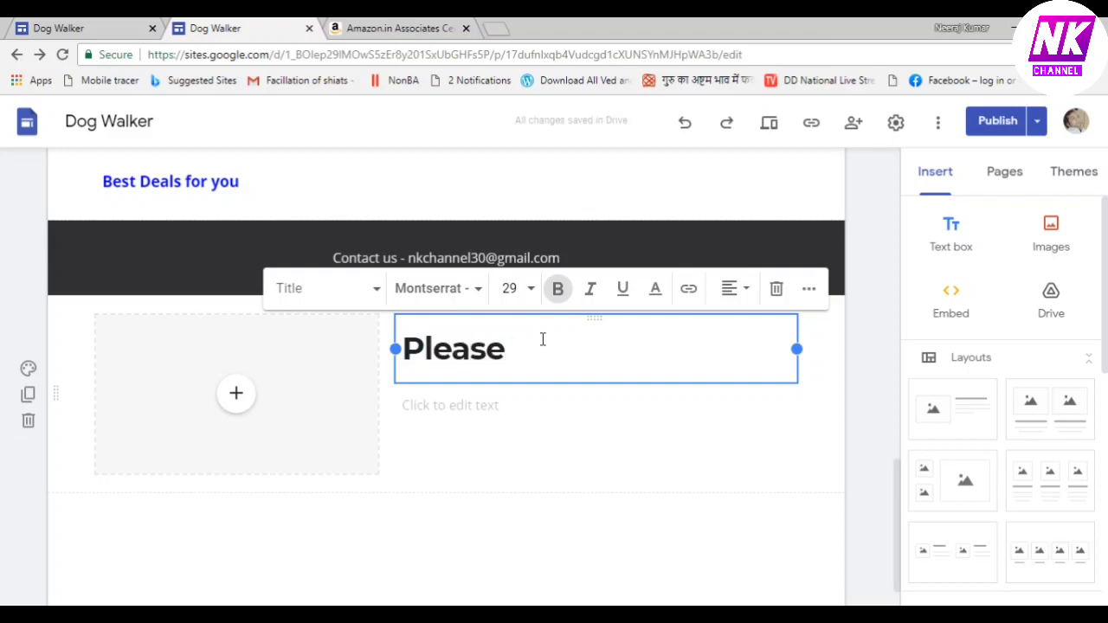
text( subs)
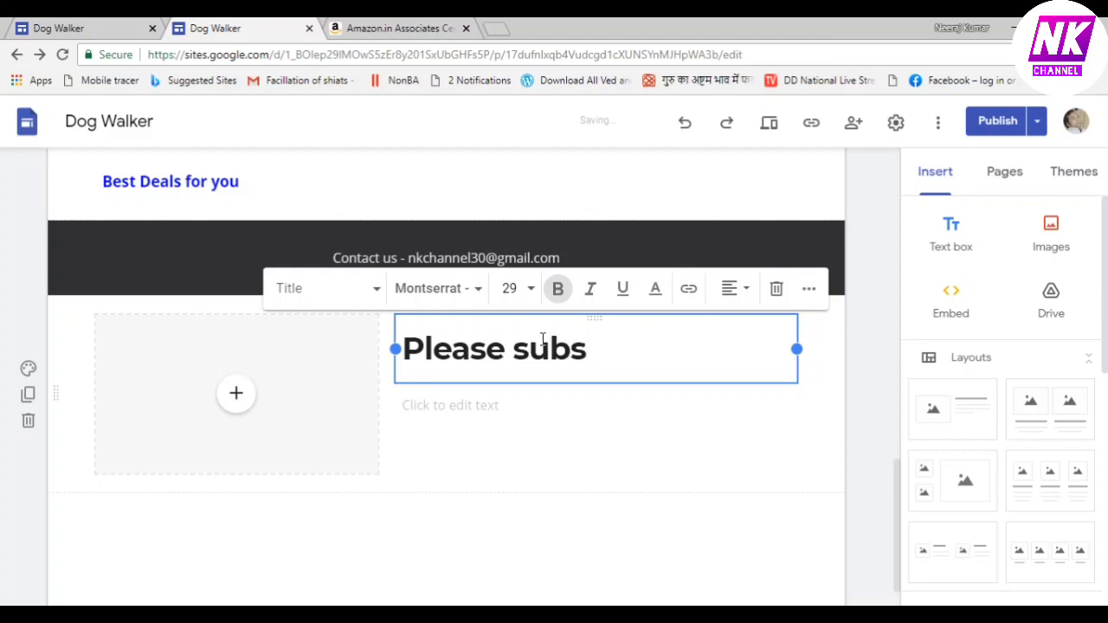
text(cribe)
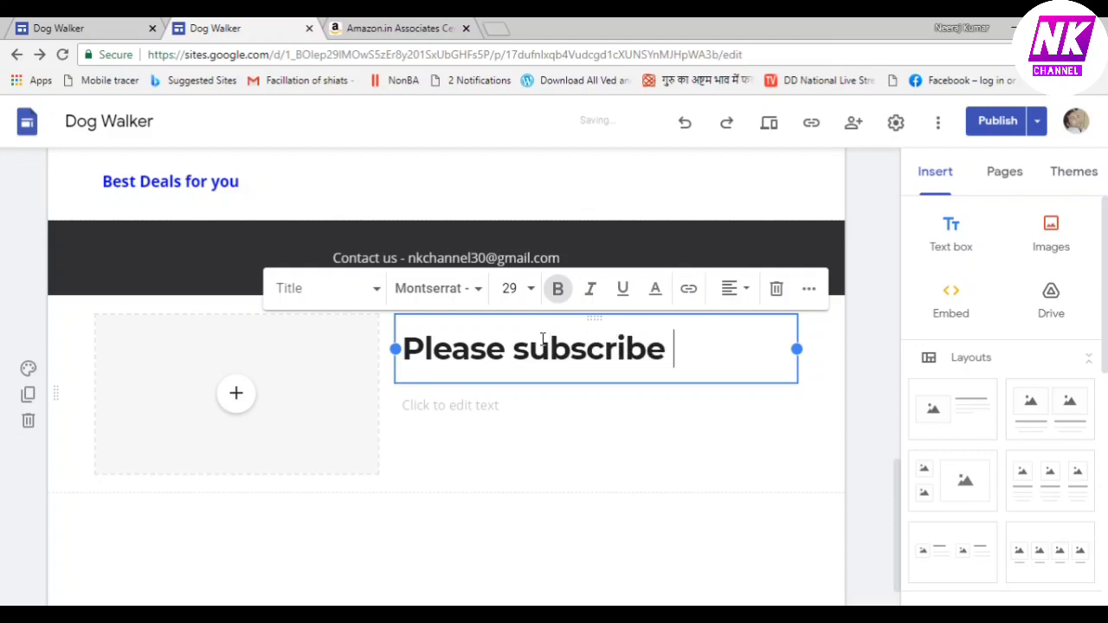
text( my Cha)
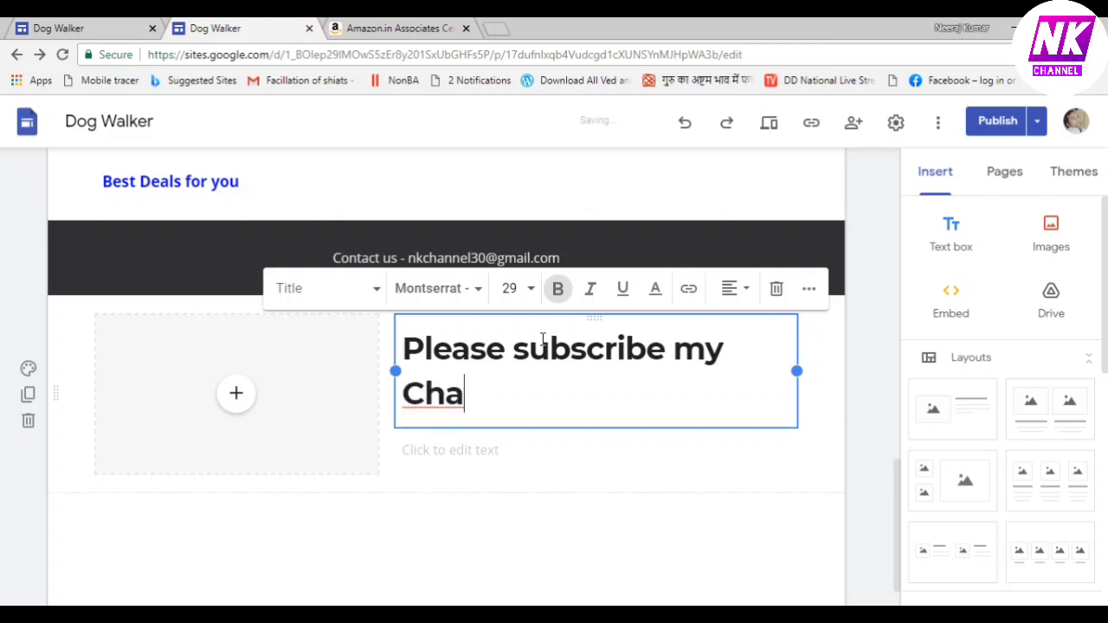
text(nnel)
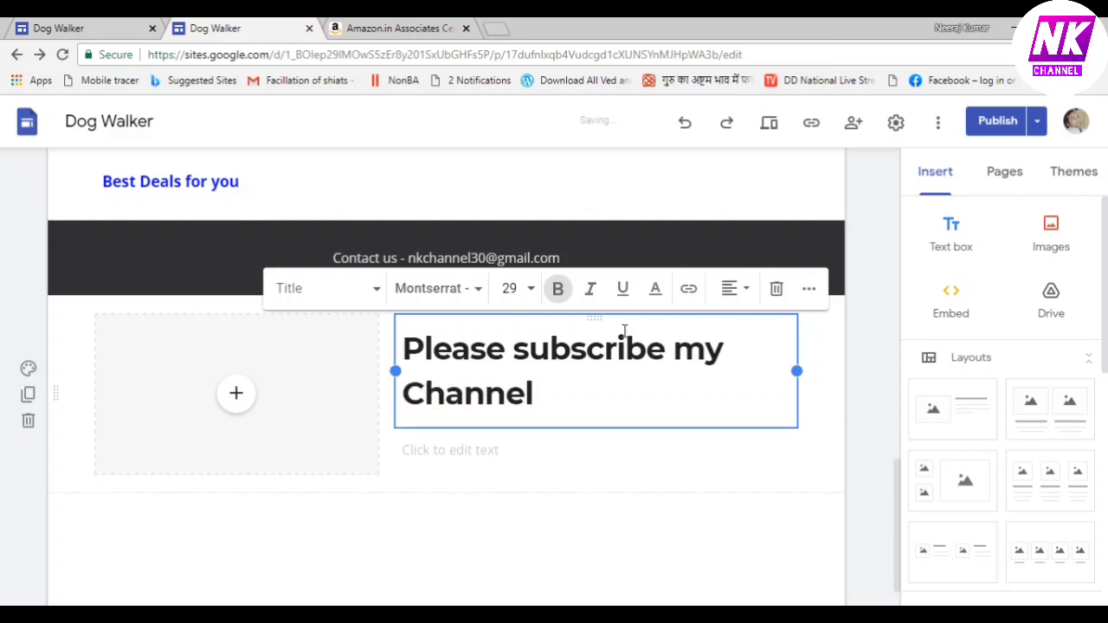
click(531, 289)
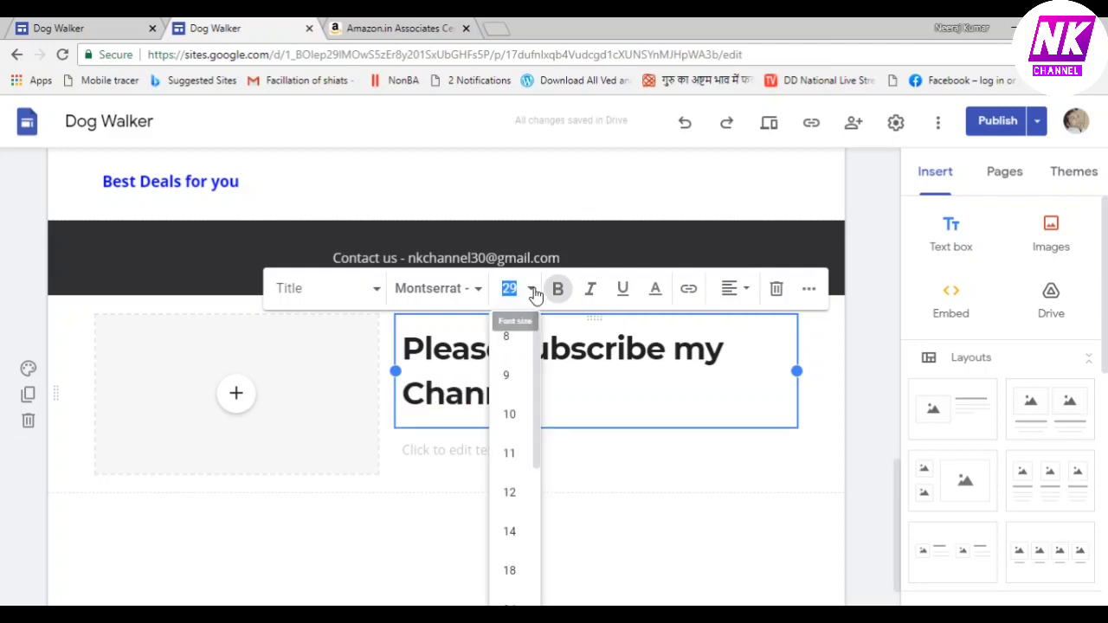
Resize the whole 'Please subscribe my Channel' heading to font size 18, then delete it
click(509, 495)
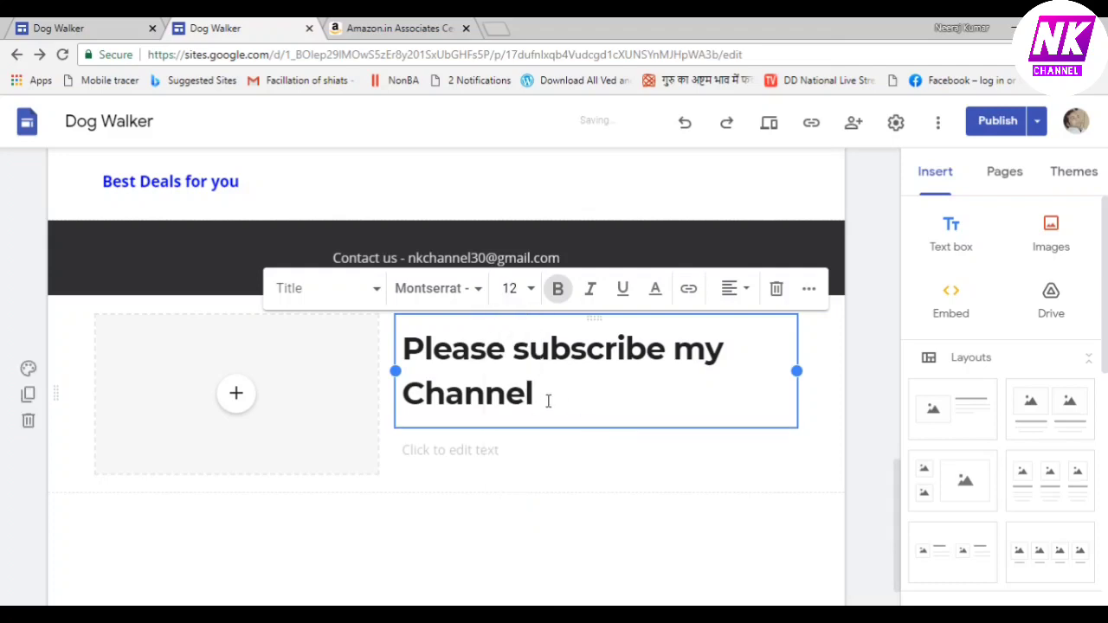
key(shift+Left)
key(shift+Left)
key(shift+Left)
key(shift+Left)
key(shift+Left)
key(shift+Left)
key(shift+Left)
key(shift+Left)
key(shift+Left)
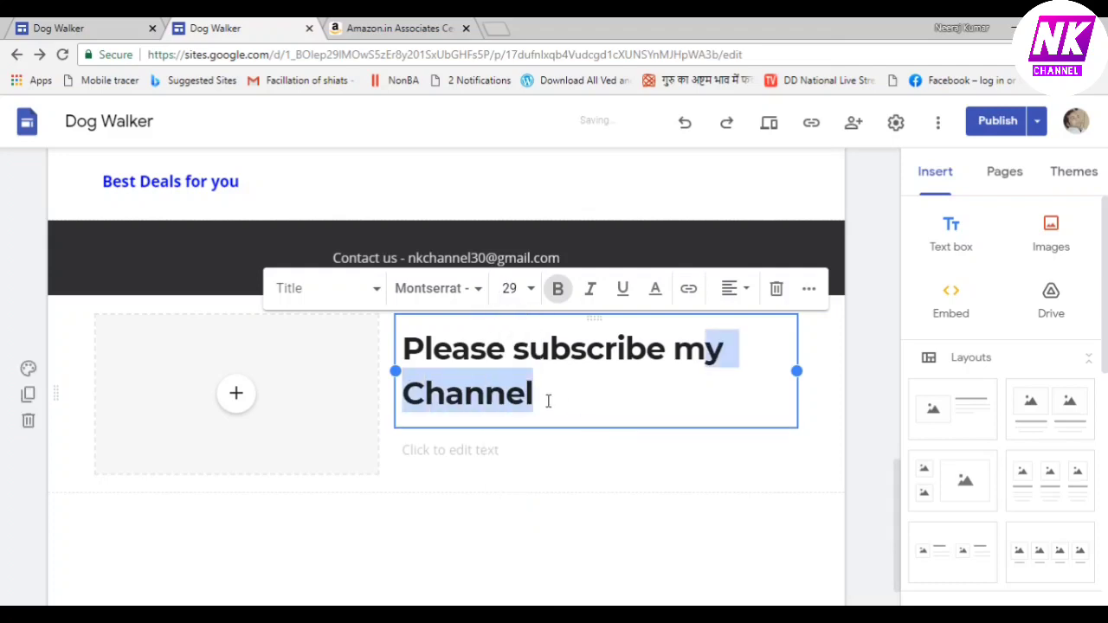
key(shift+Left)
key(shift+Left)
key(shift+Left)
key(shift+Left)
key(shift+Left)
key(shift+Left)
key(shift+Left)
key(shift+Left)
key(shift+Left)
key(shift+Left)
key(shift+Left)
key(shift+Left)
key(shift+Left)
key(shift+Left)
key(shift+Left)
key(shift+Left)
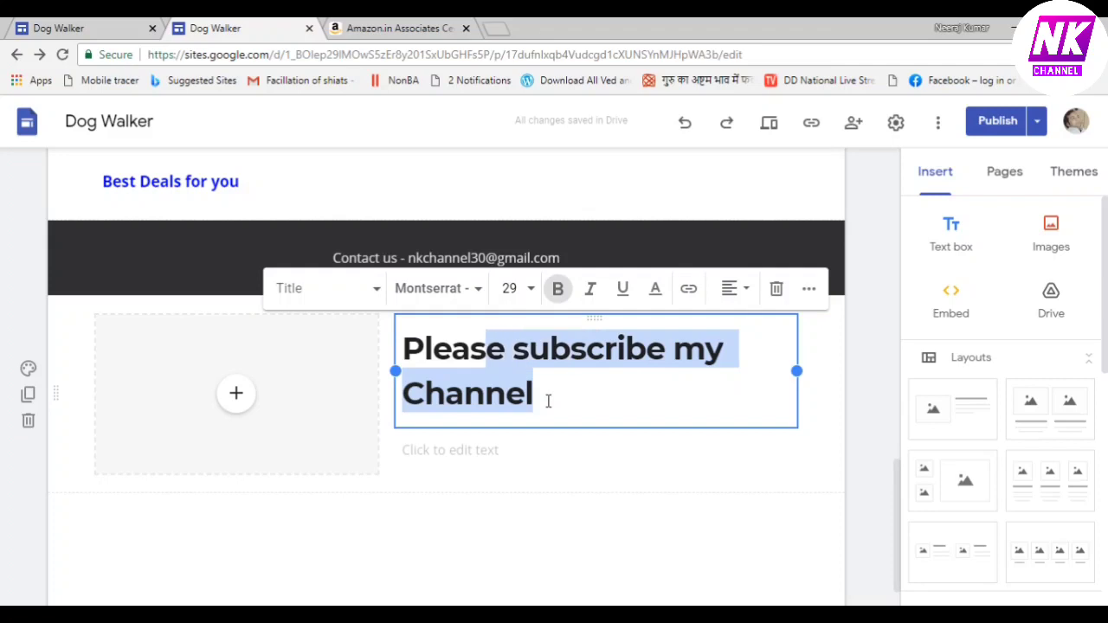
key(shift+Left)
key(shift+Left)
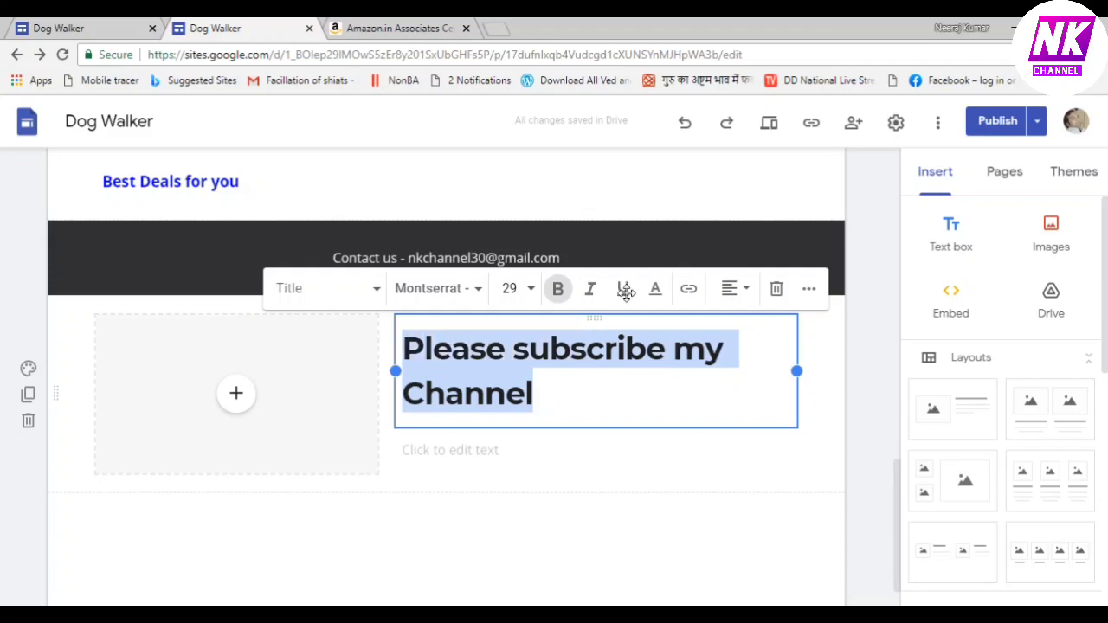
click(531, 294)
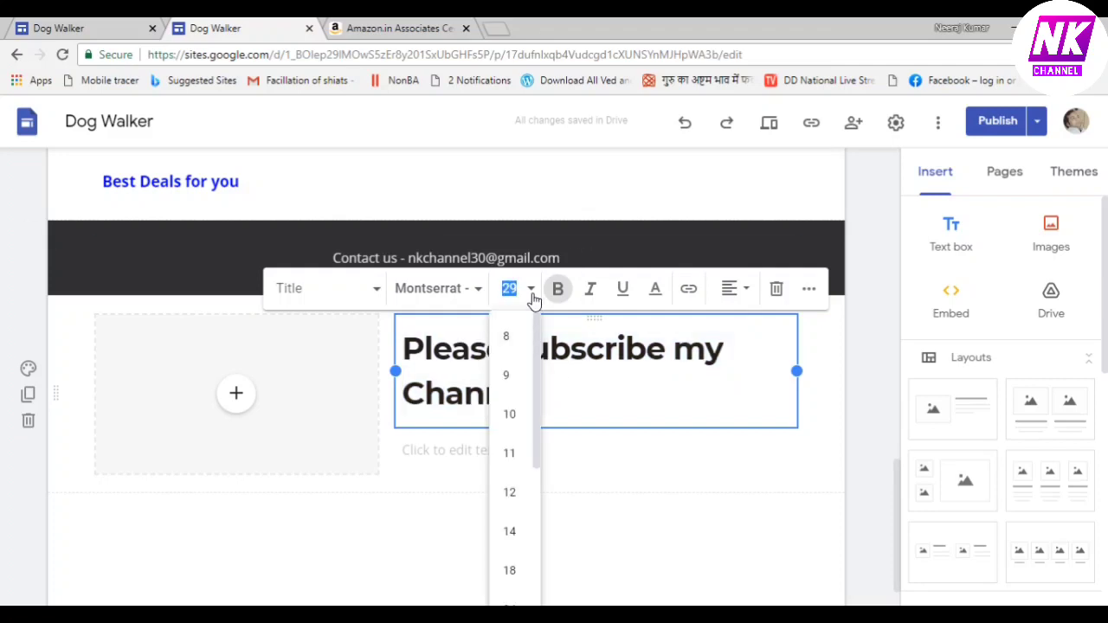
click(514, 569)
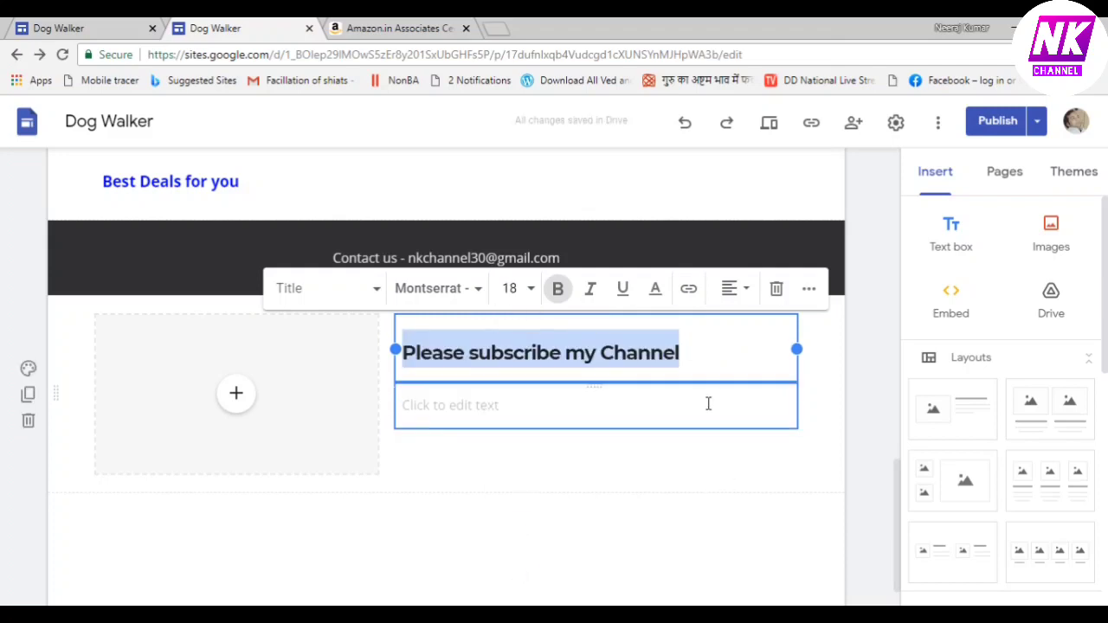
key(BackSpace)
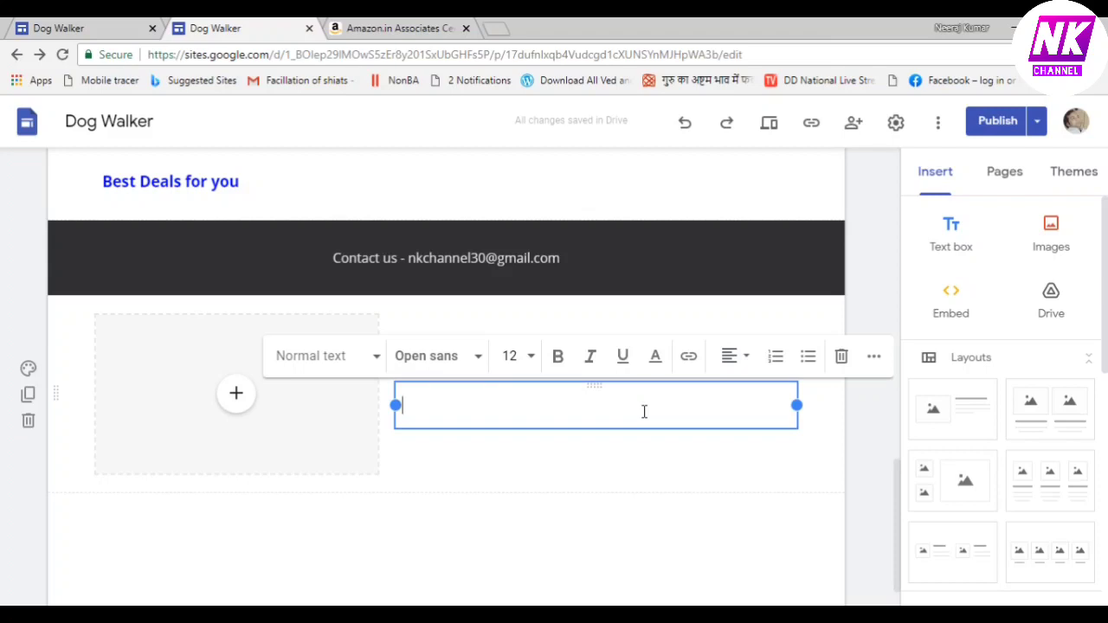
Restore the heading and enter 'nkchannel' and 'Deal Tak' on two lines in the body text
key(ctrl+z)
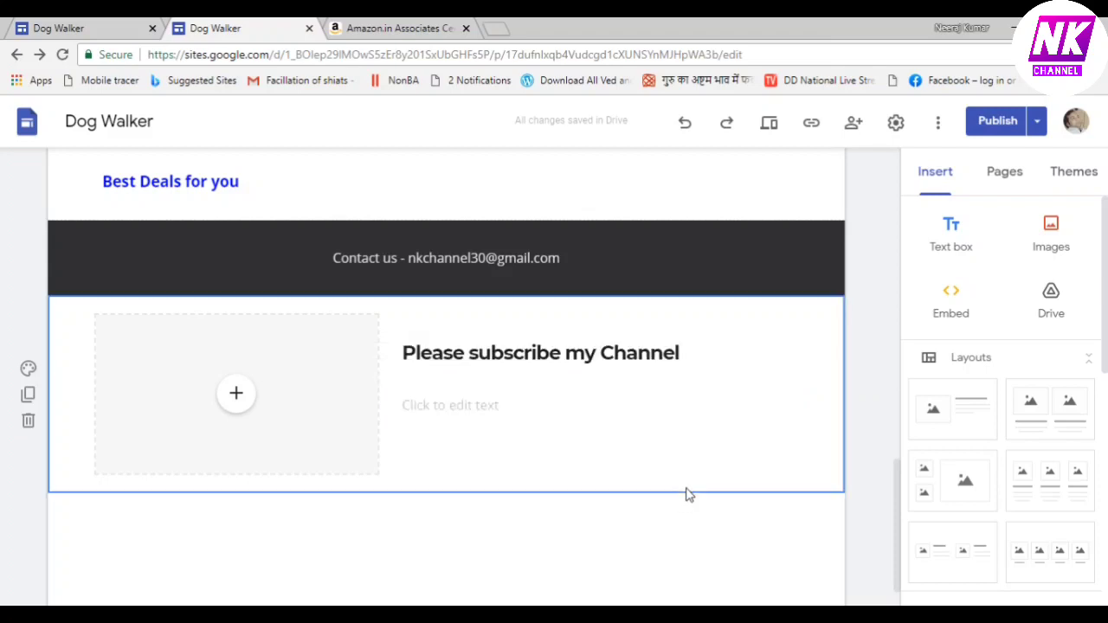
click(512, 408)
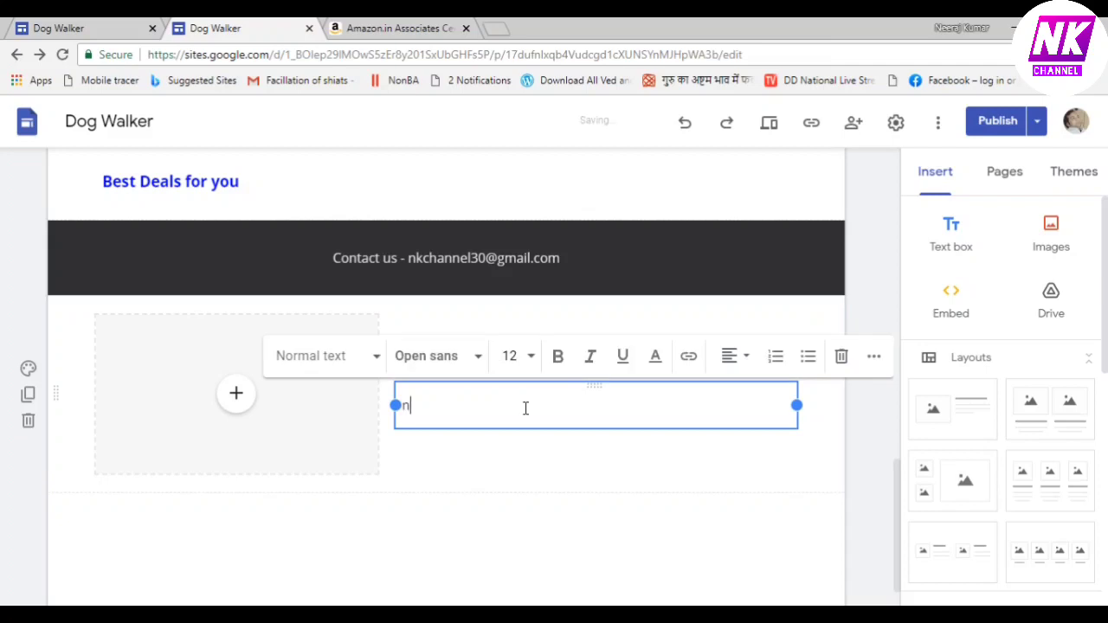
text(nkchannel)
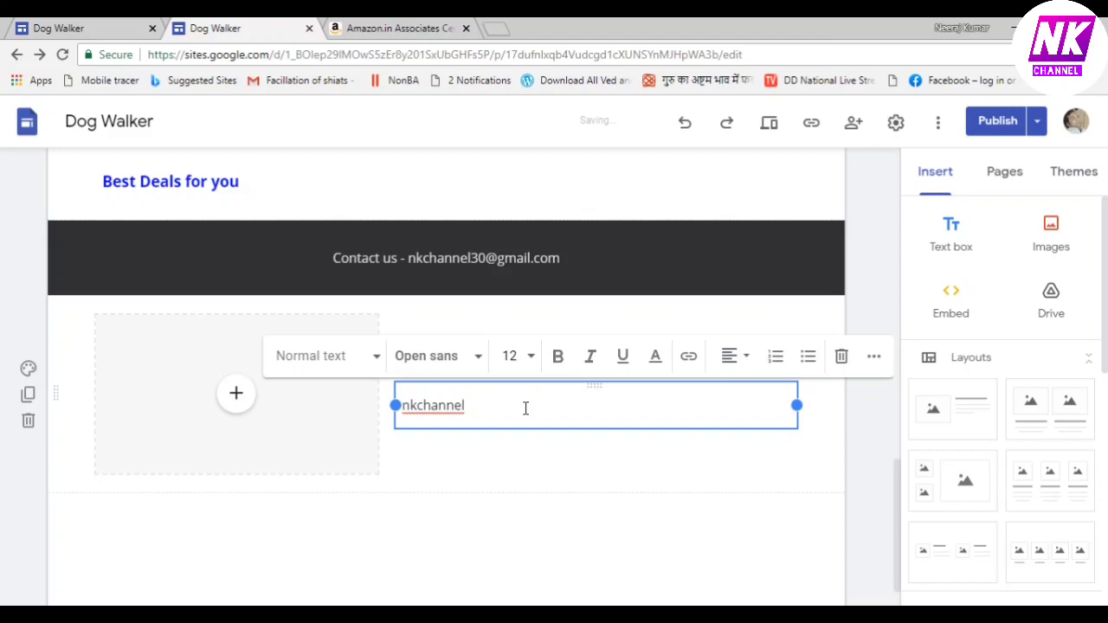
key(Return)
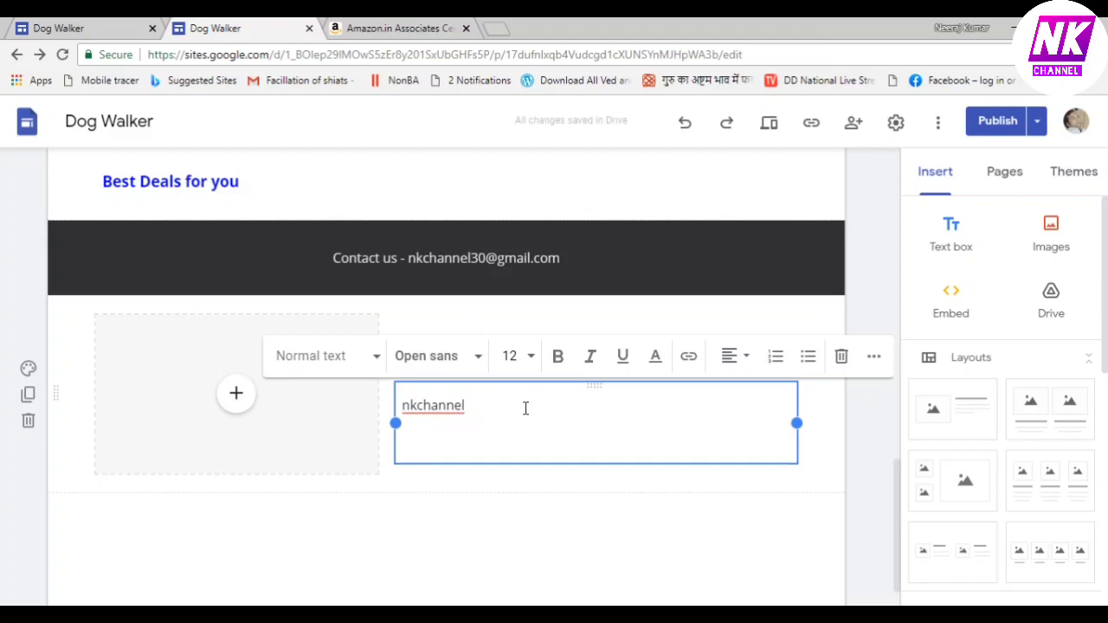
text(deal)
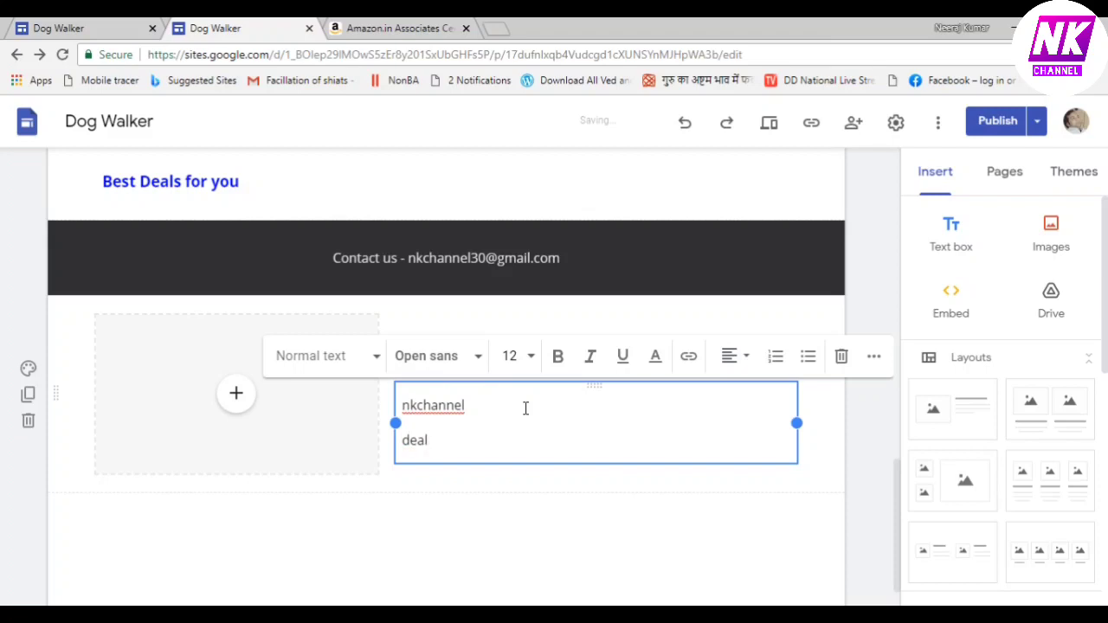
text( tak)
key(BackSpace)
key(BackSpace)
key(BackSpace)
text(Tak)
key(Left)
key(Left)
key(Left)
key(Left)
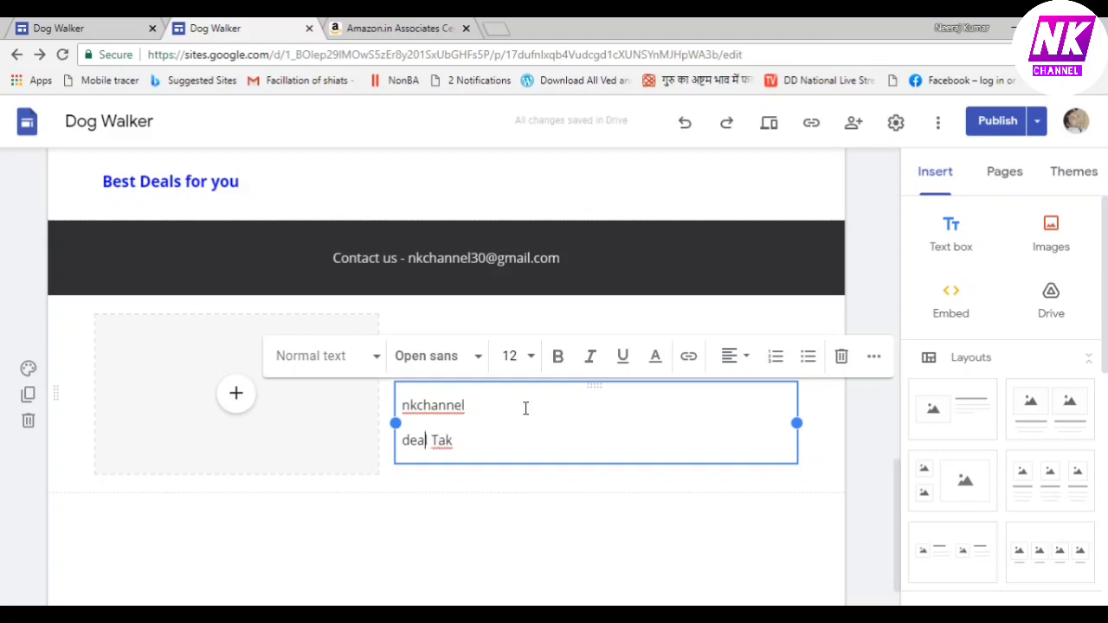
key(BackSpace)
text(D)
click(577, 446)
Format the 'nkchannel' and 'Deal Tak' lines as bold, size 14 and magenta
drag(403, 405, 485, 477)
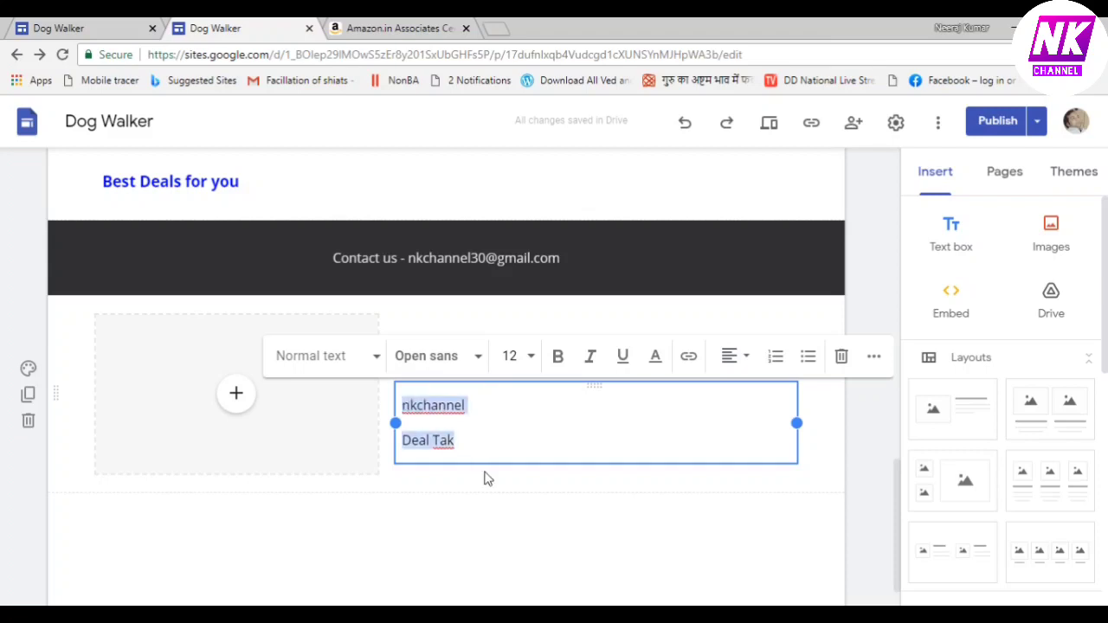
click(558, 357)
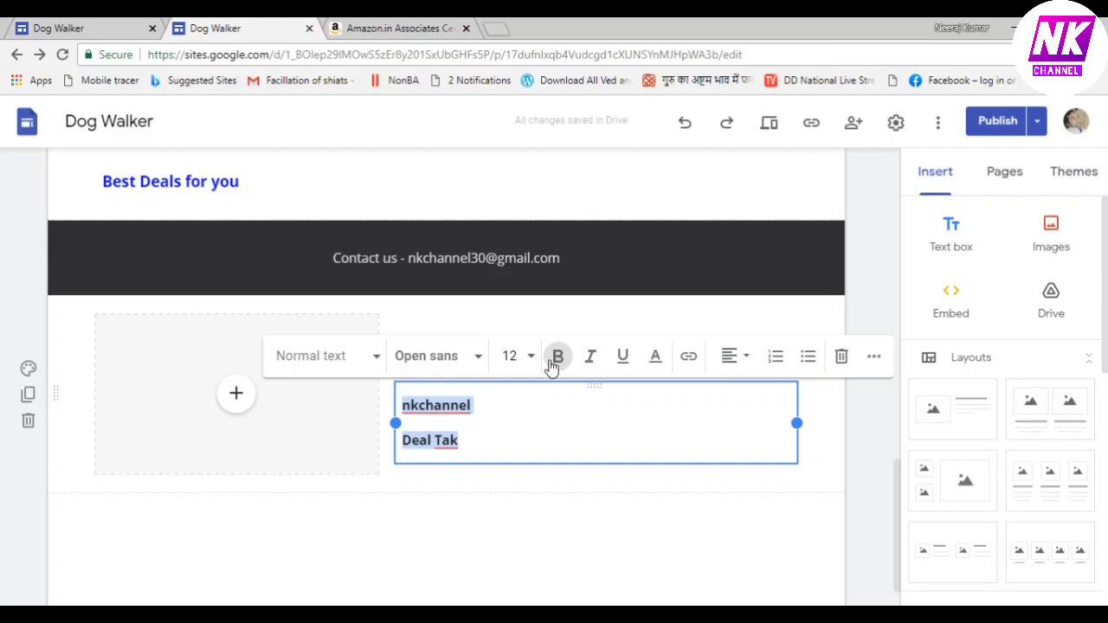
click(530, 358)
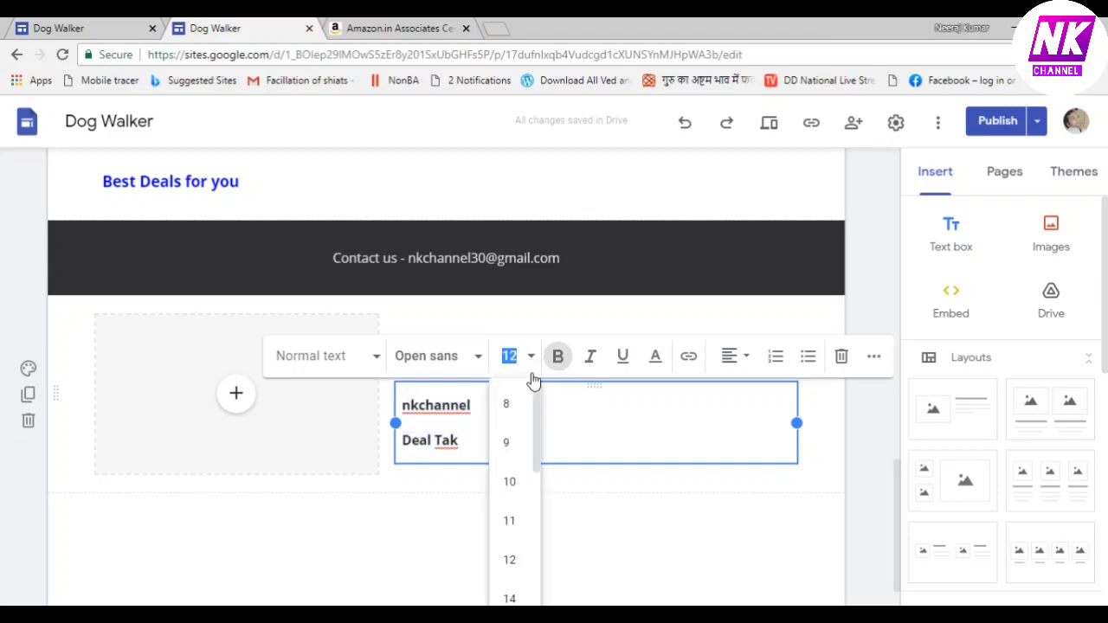
click(511, 599)
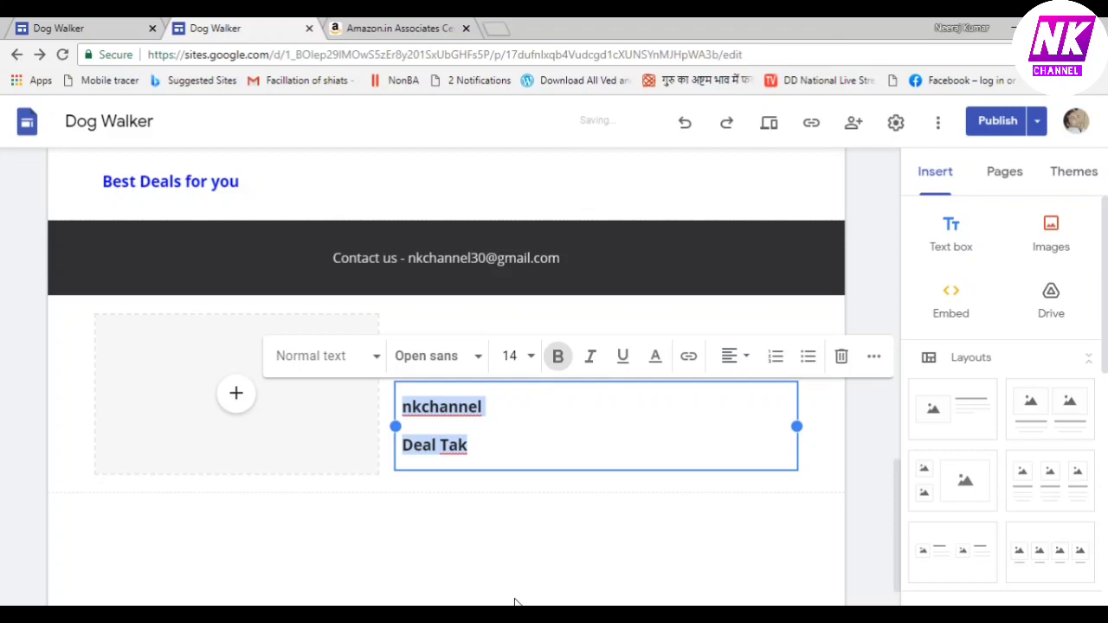
click(655, 362)
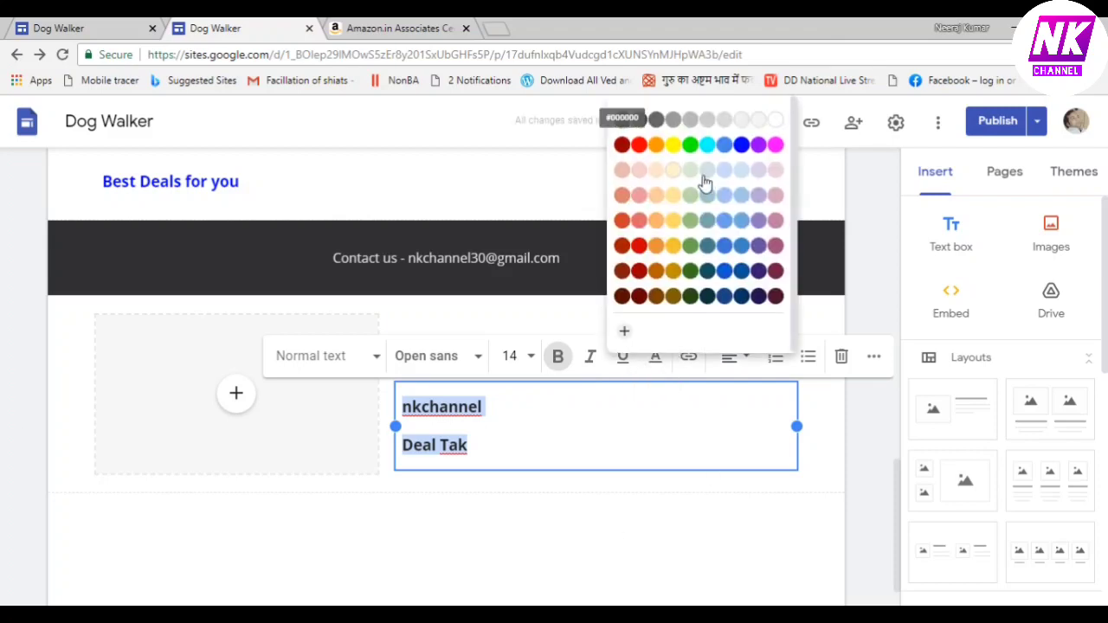
click(775, 145)
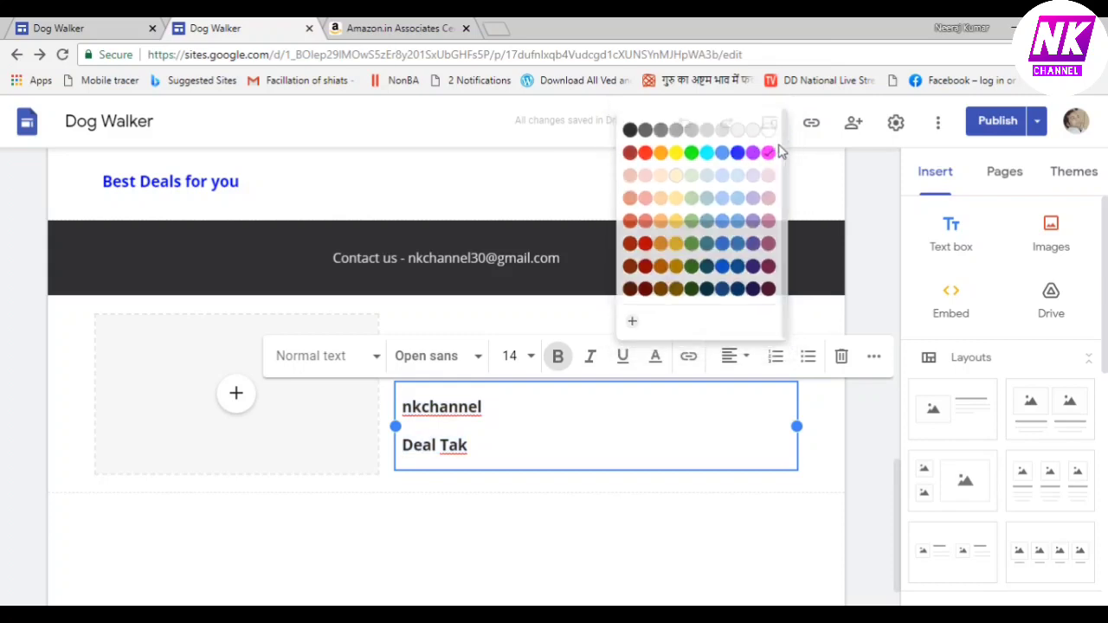
click(740, 548)
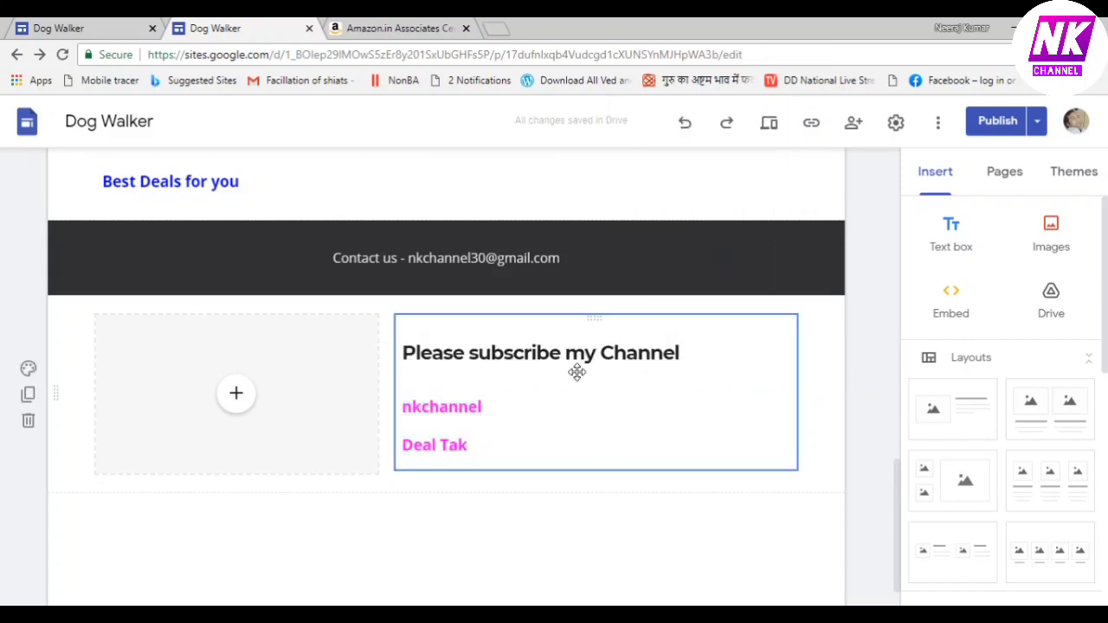
Colour the 'Please subscribe my Channel' heading text blue, leaving it non-italic
click(474, 355)
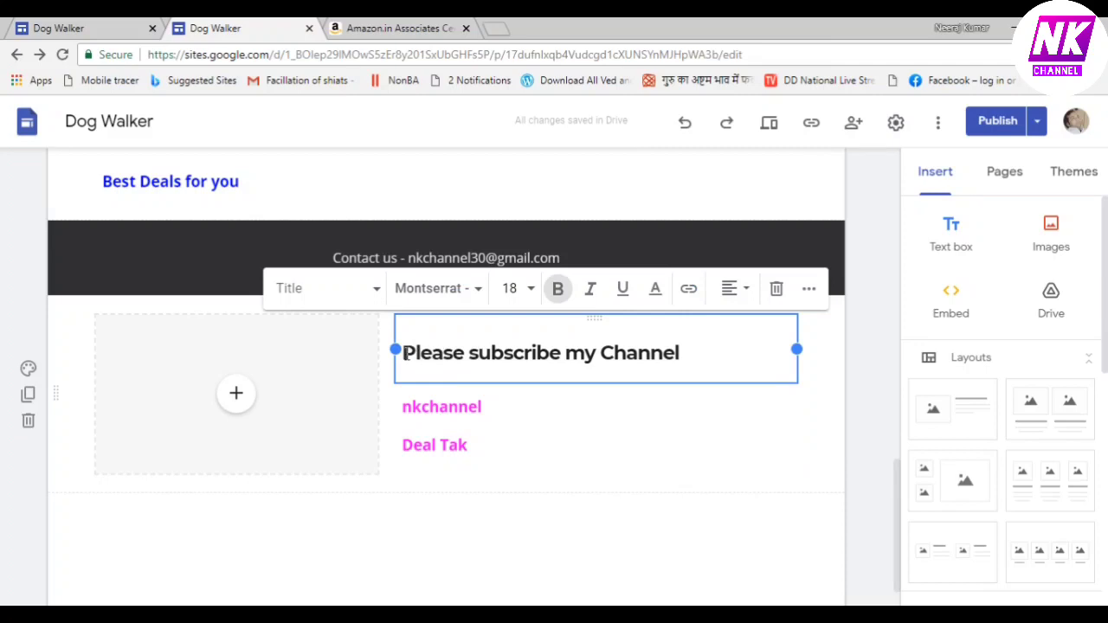
drag(404, 354, 704, 355)
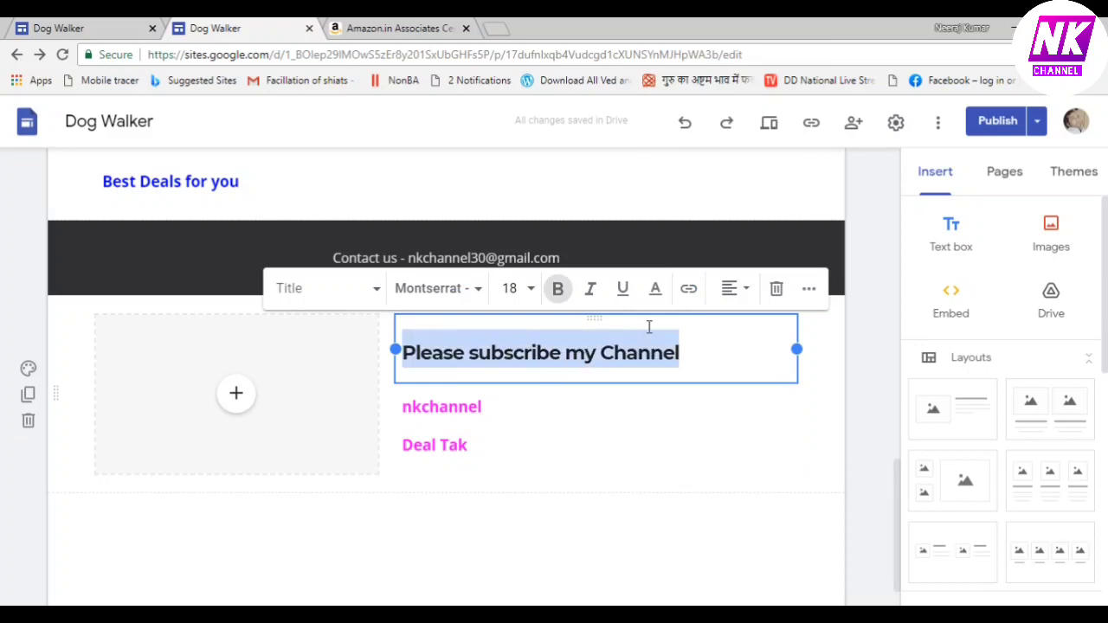
click(590, 292)
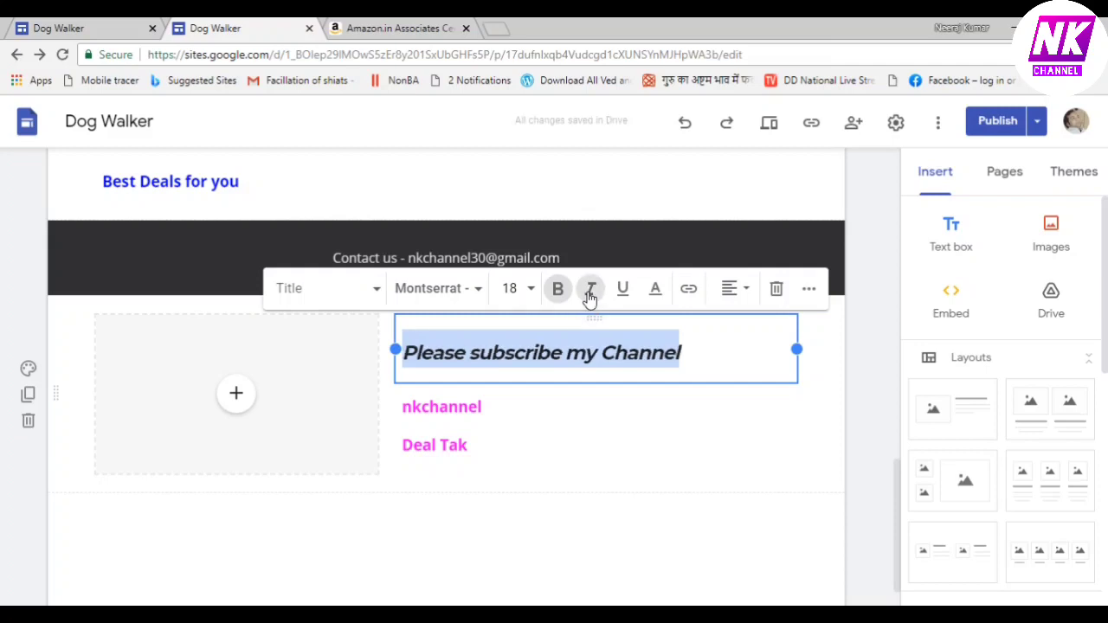
click(590, 292)
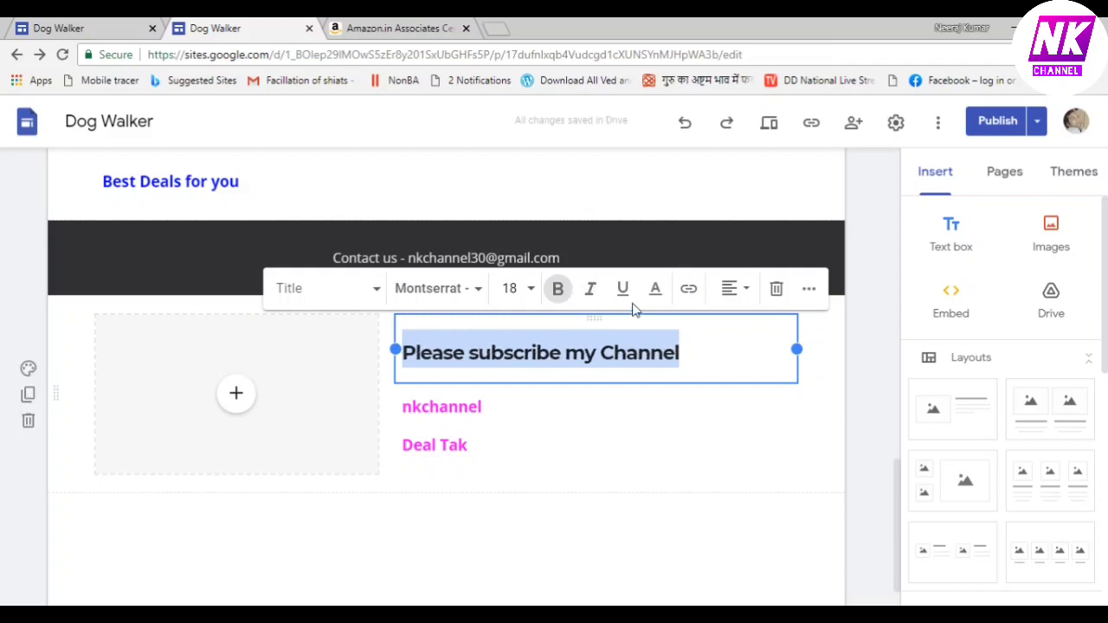
click(655, 292)
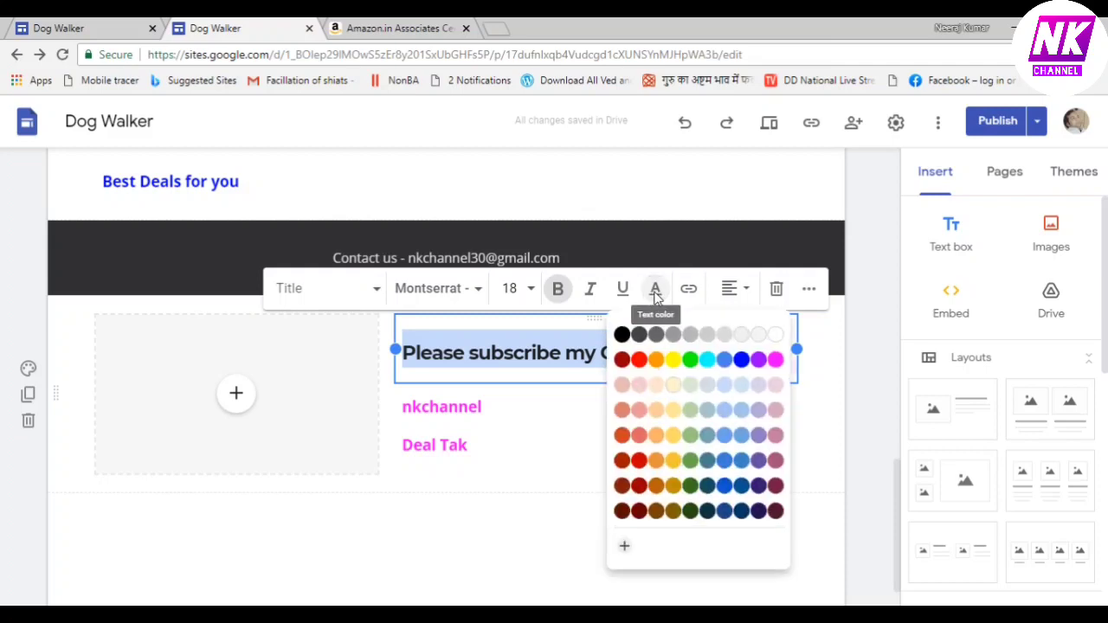
click(676, 362)
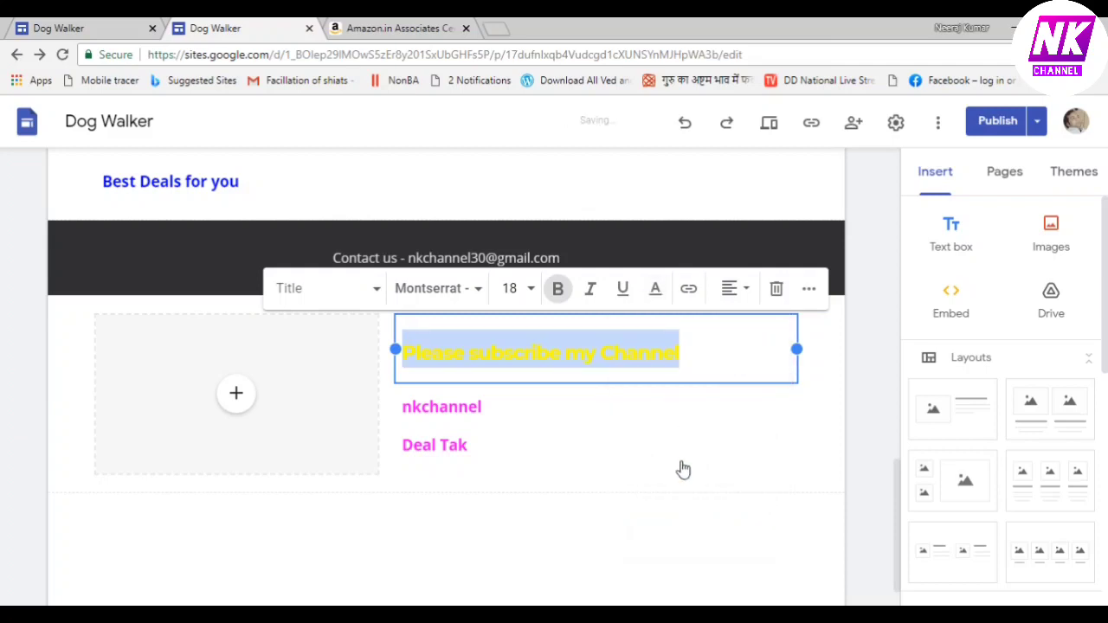
click(656, 295)
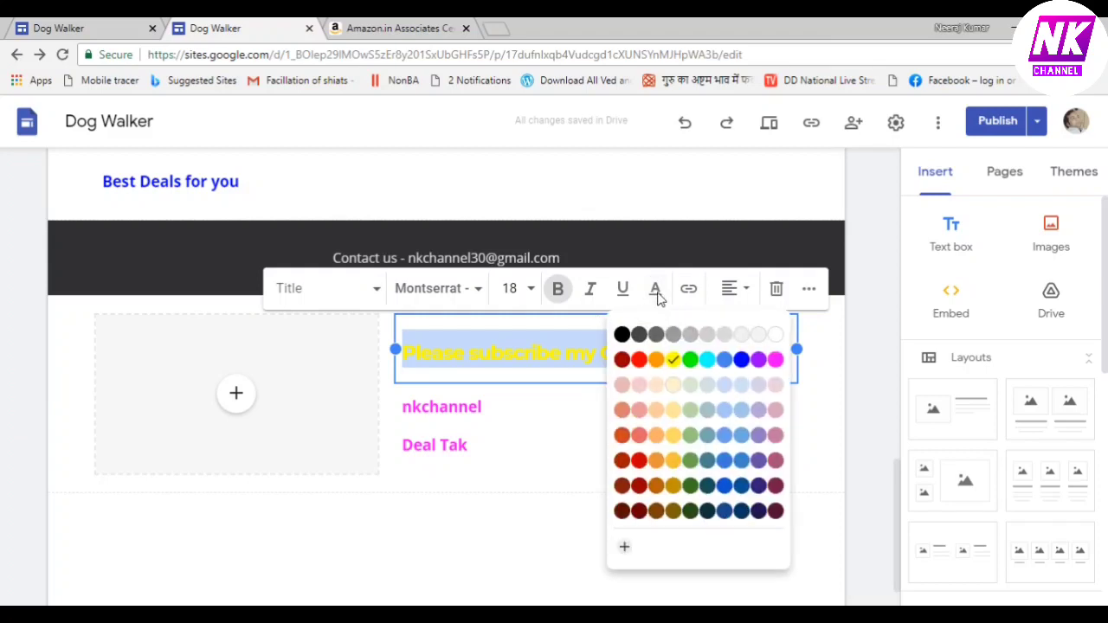
click(740, 360)
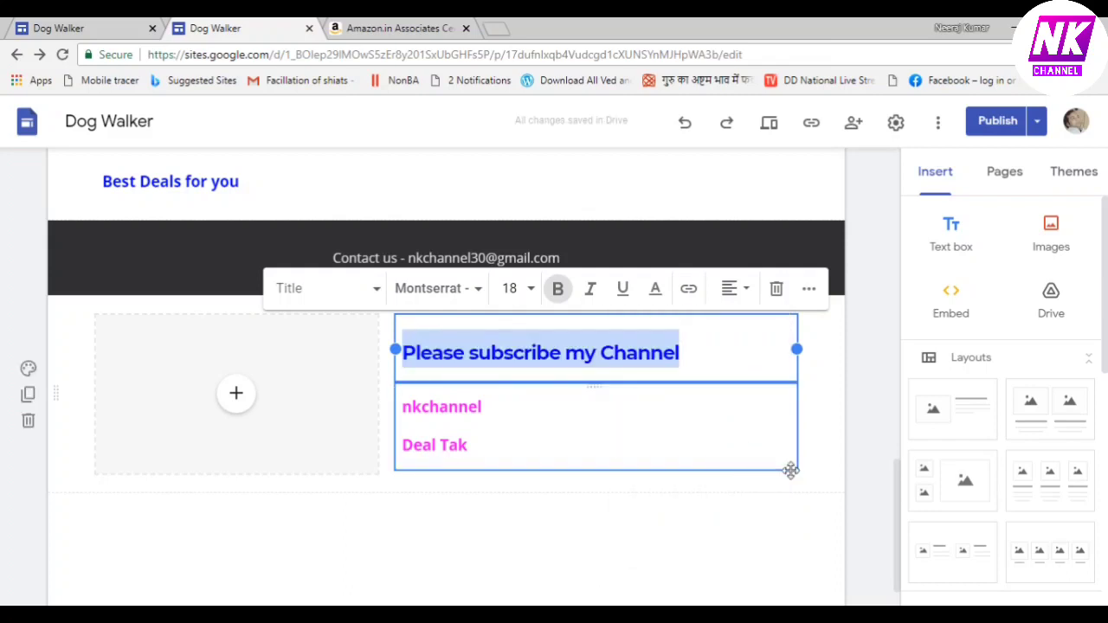
click(814, 519)
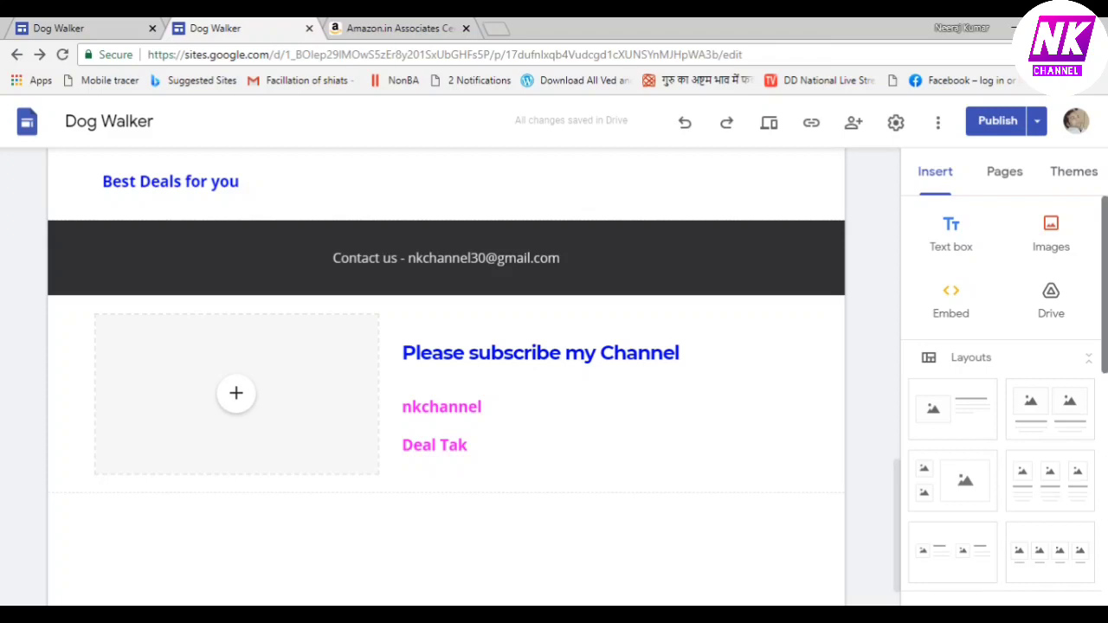
Enter 'dealtak' as the site name in the header beside the logo
mouse_move(1105, 279)
mouse_down()
mouse_move(1106, 330)
mouse_move(1106, 270)
mouse_up()
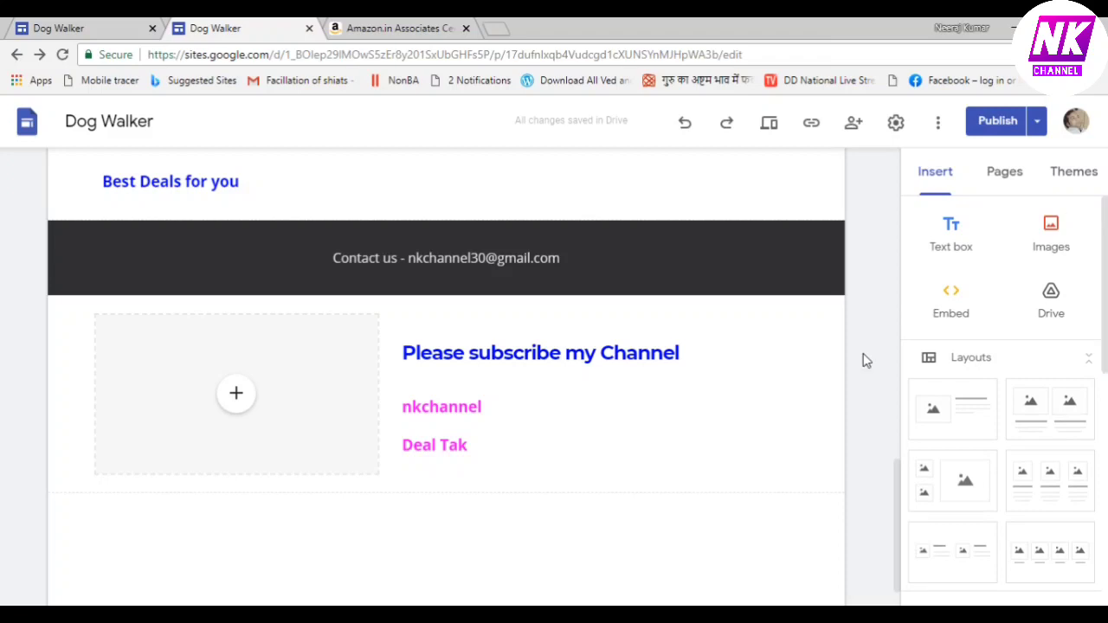
drag(897, 484, 884, 169)
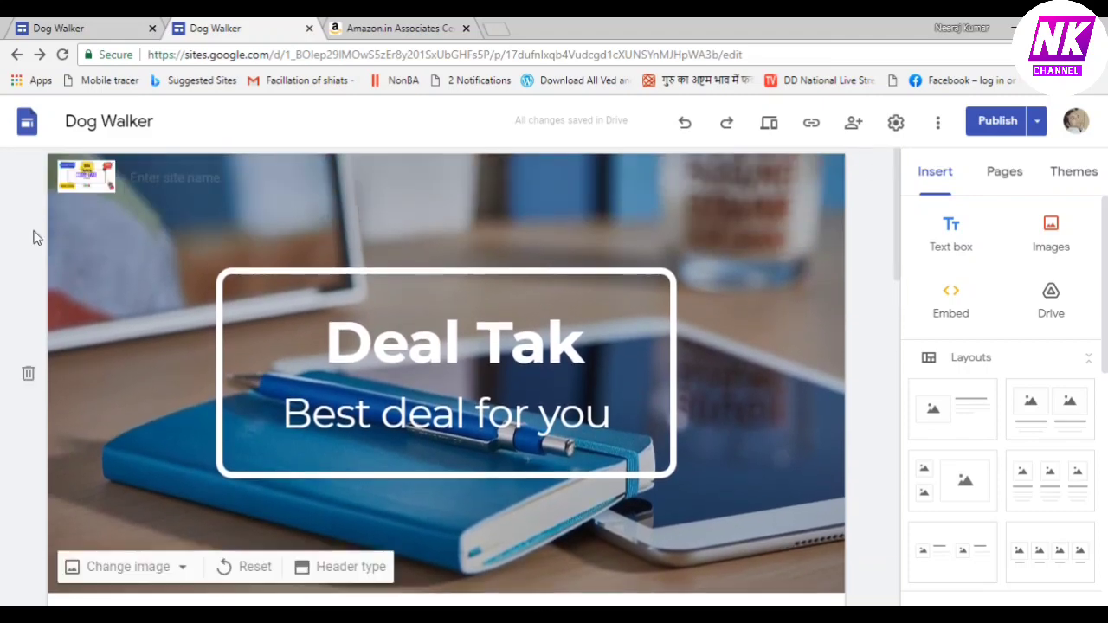
mouse_move(102, 178)
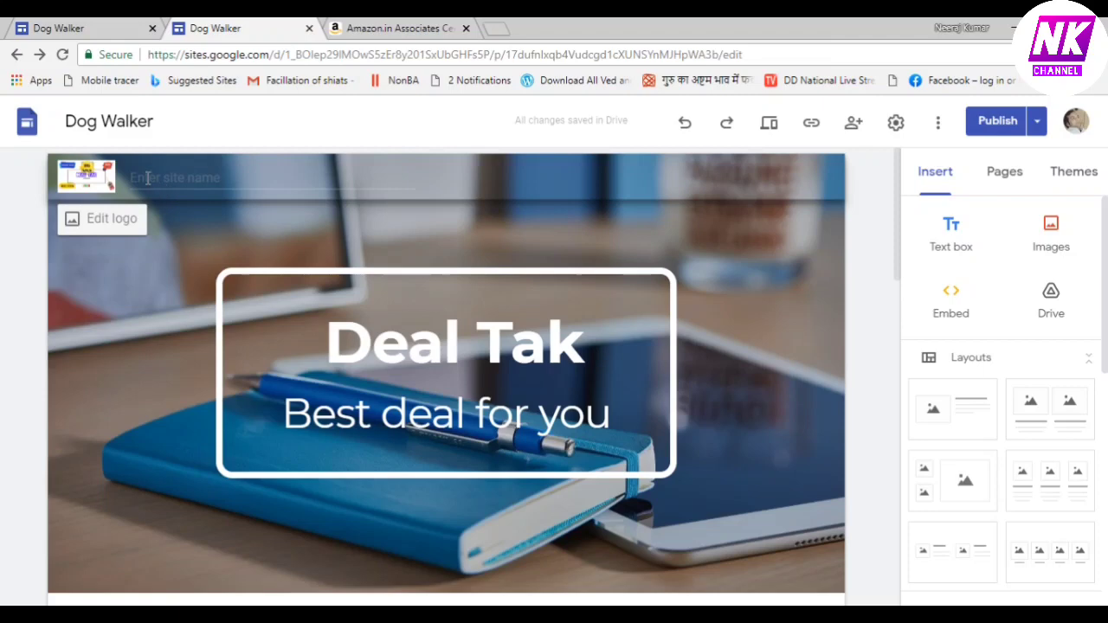
click(148, 177)
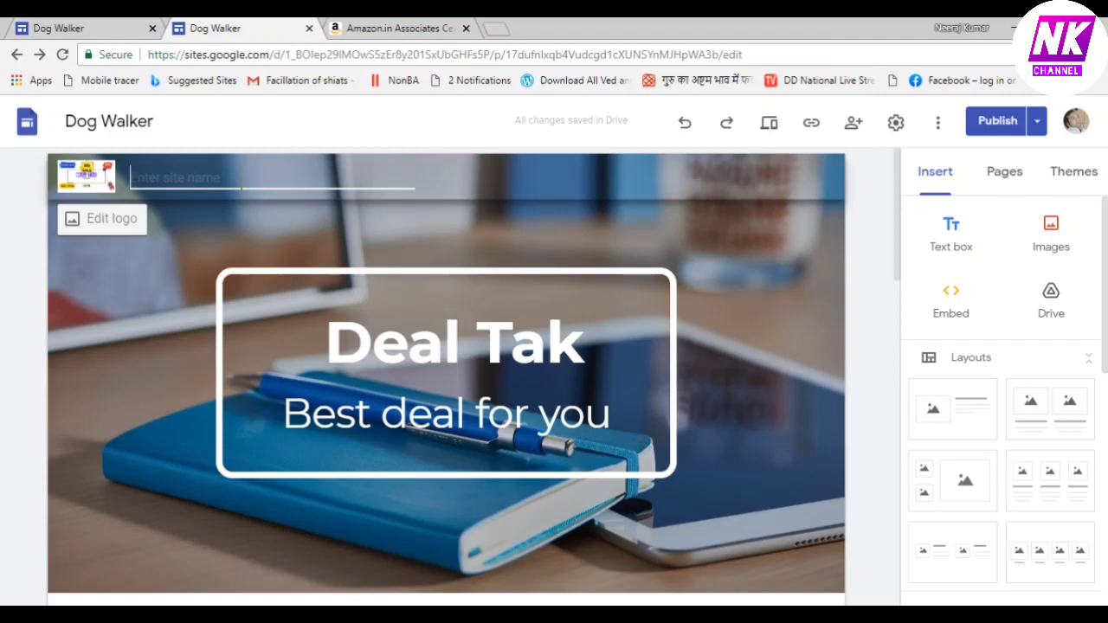
text(d)
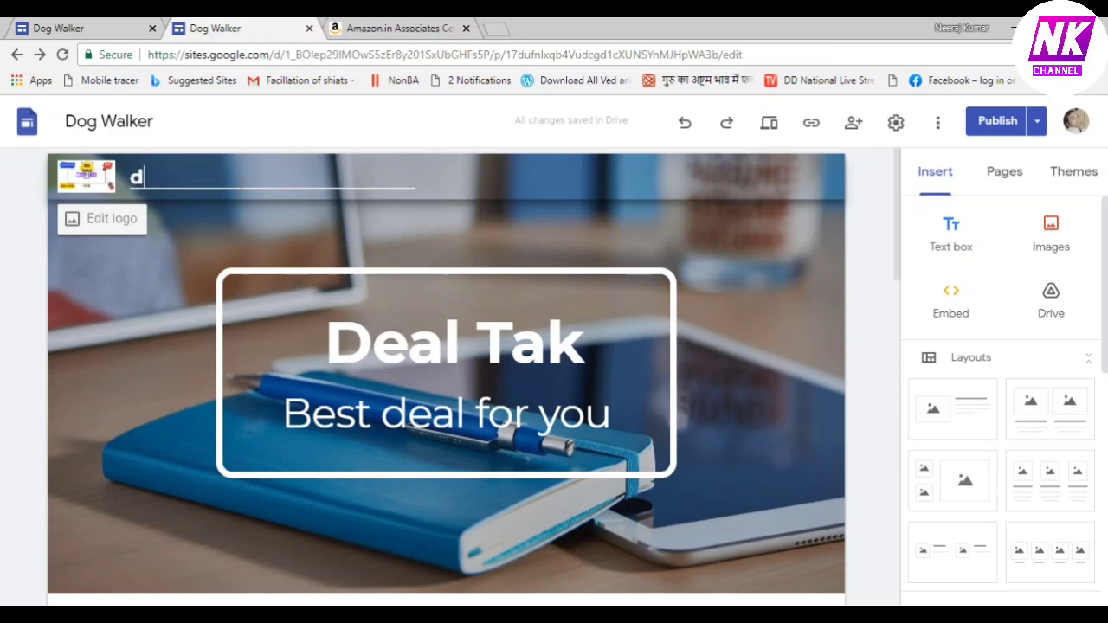
text(ealtak)
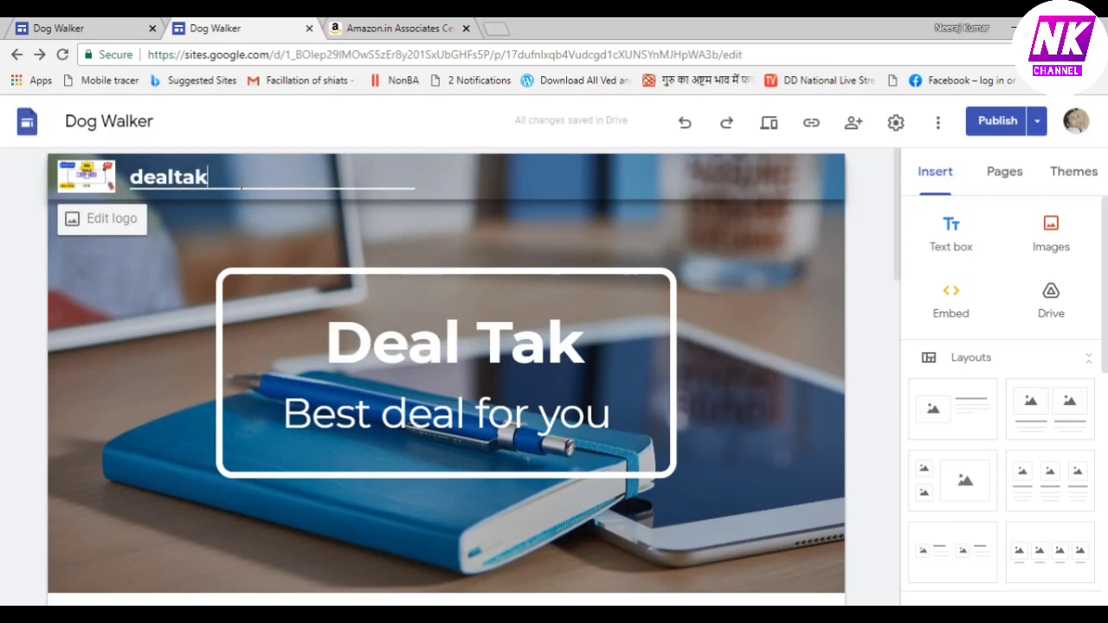
click(138, 290)
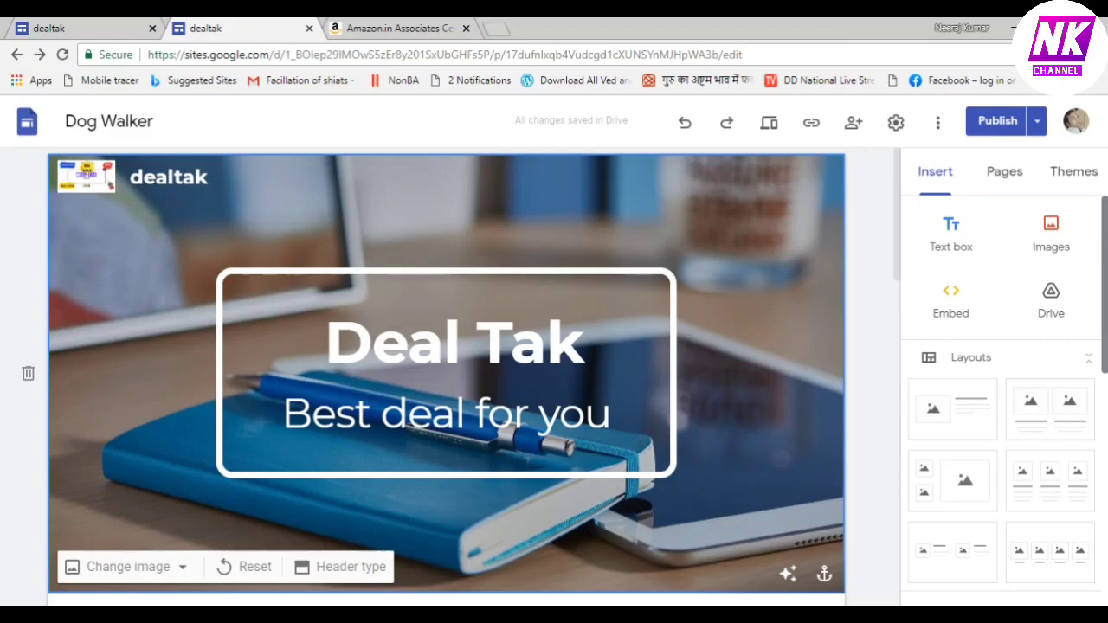
Change the Amazon search widget's Default Search Term to 'smart tv'
click(399, 27)
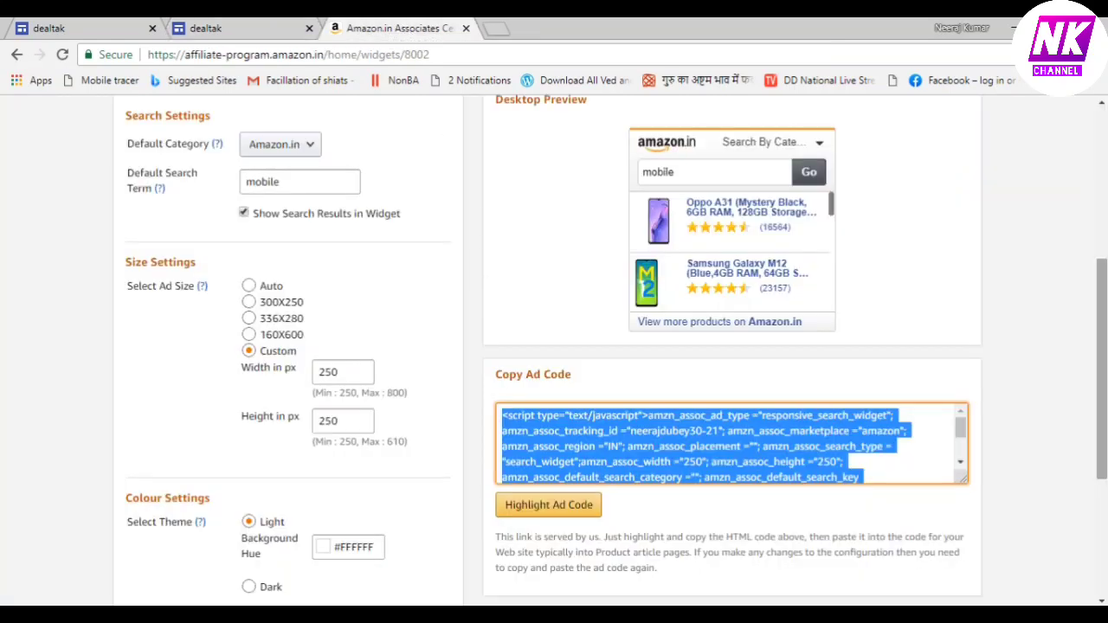
drag(1104, 311, 1104, 284)
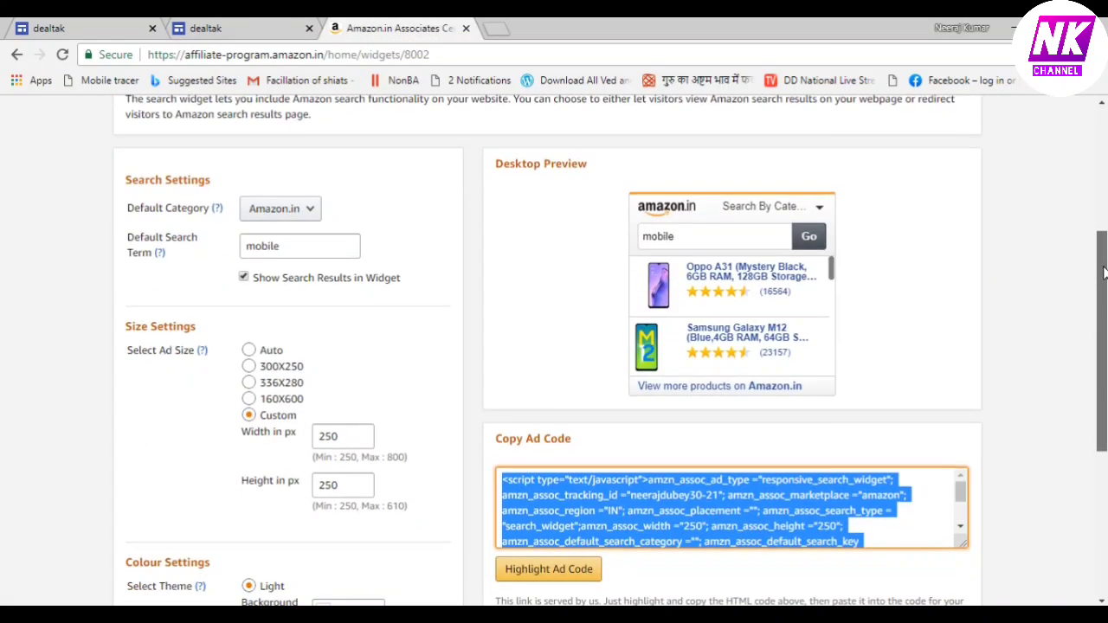
click(288, 246)
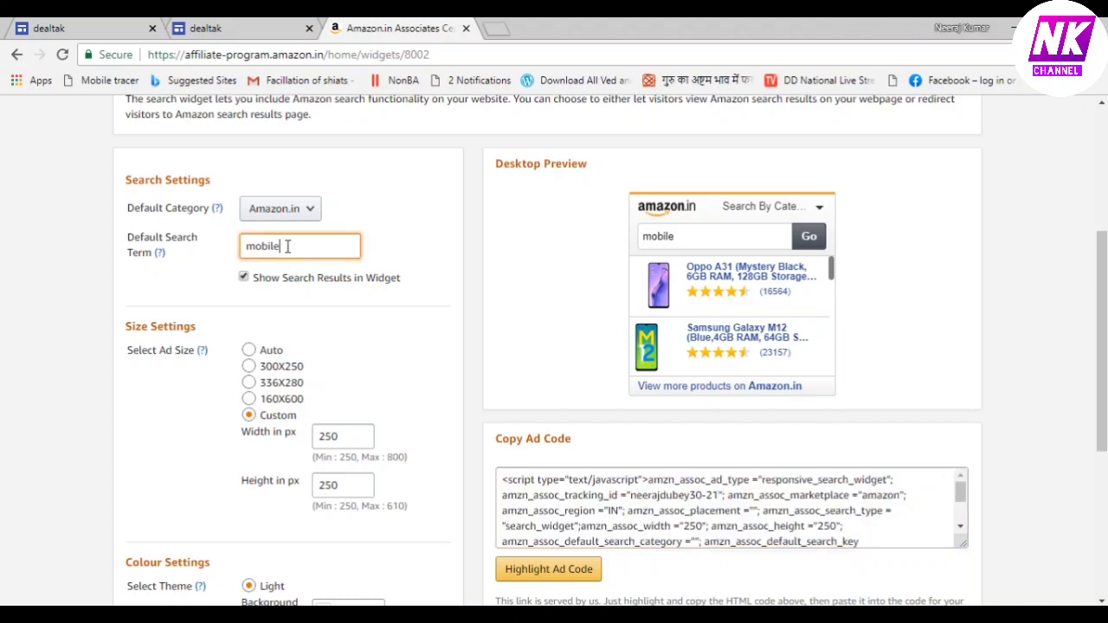
key(BackSpace)
key(BackSpace)
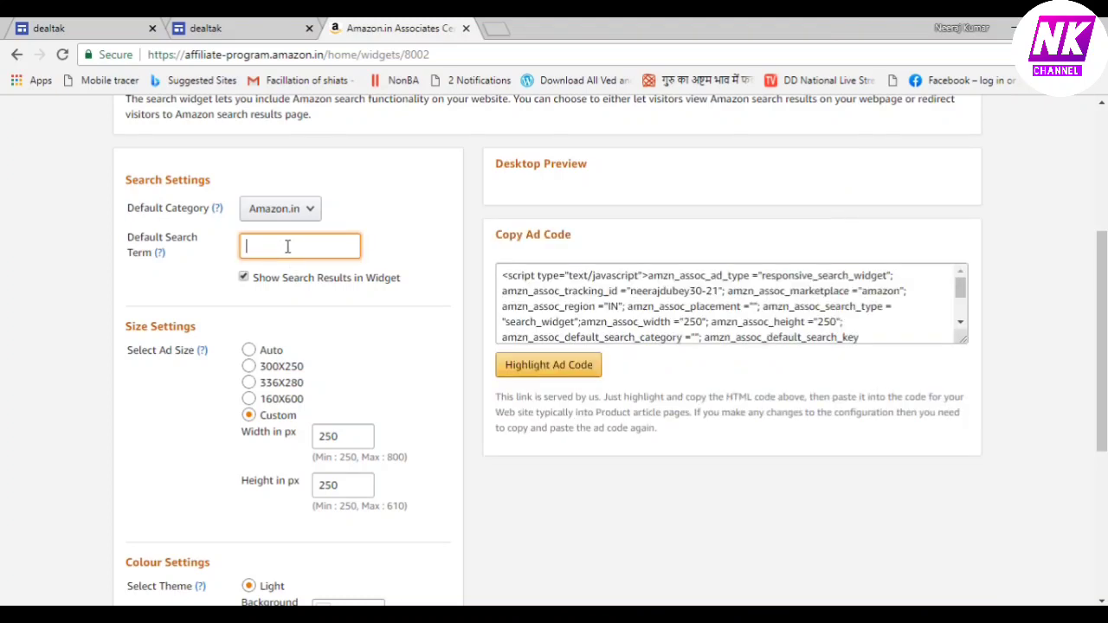
text(smart t)
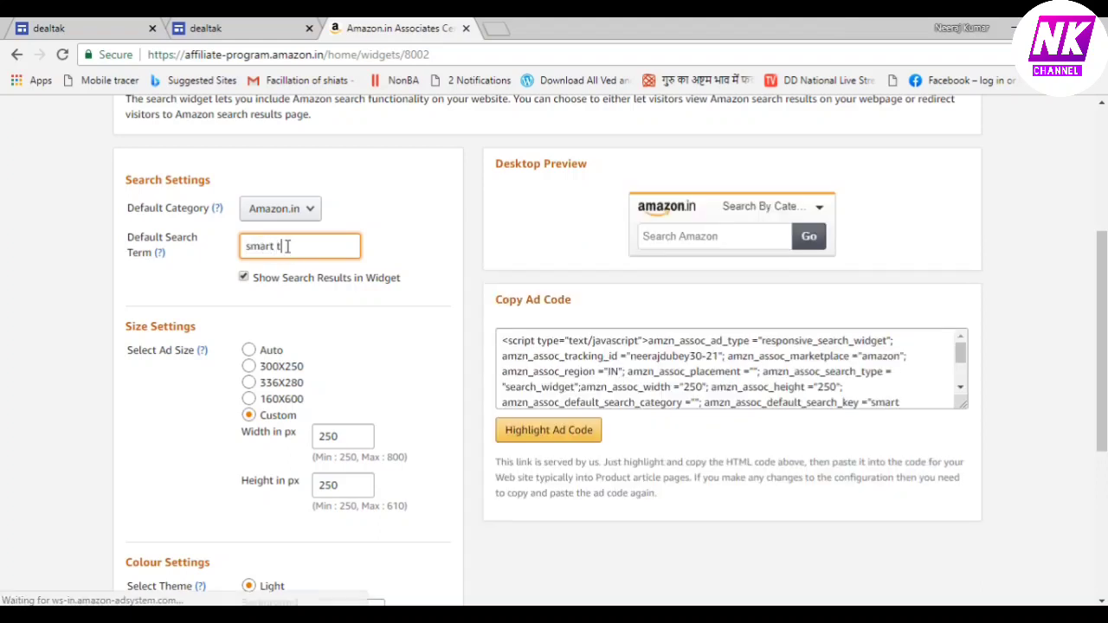
text(v)
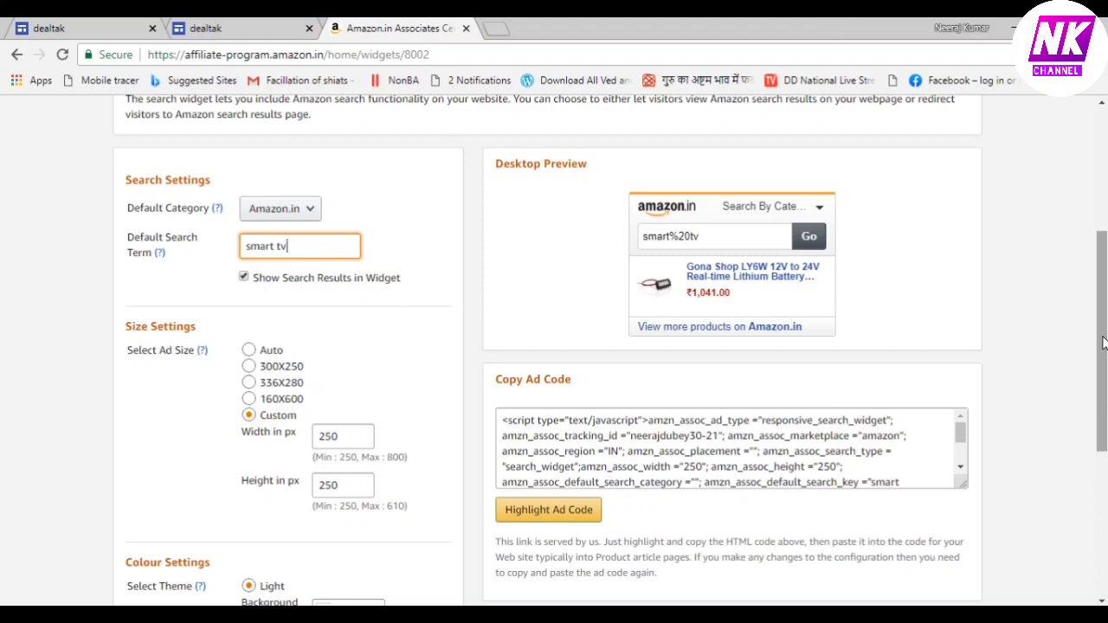
Copy the widget's updated ad code and return to the Dog Walker site editor
mouse_move(1102, 338)
mouse_down()
mouse_move(1103, 294)
mouse_move(1107, 340)
mouse_up()
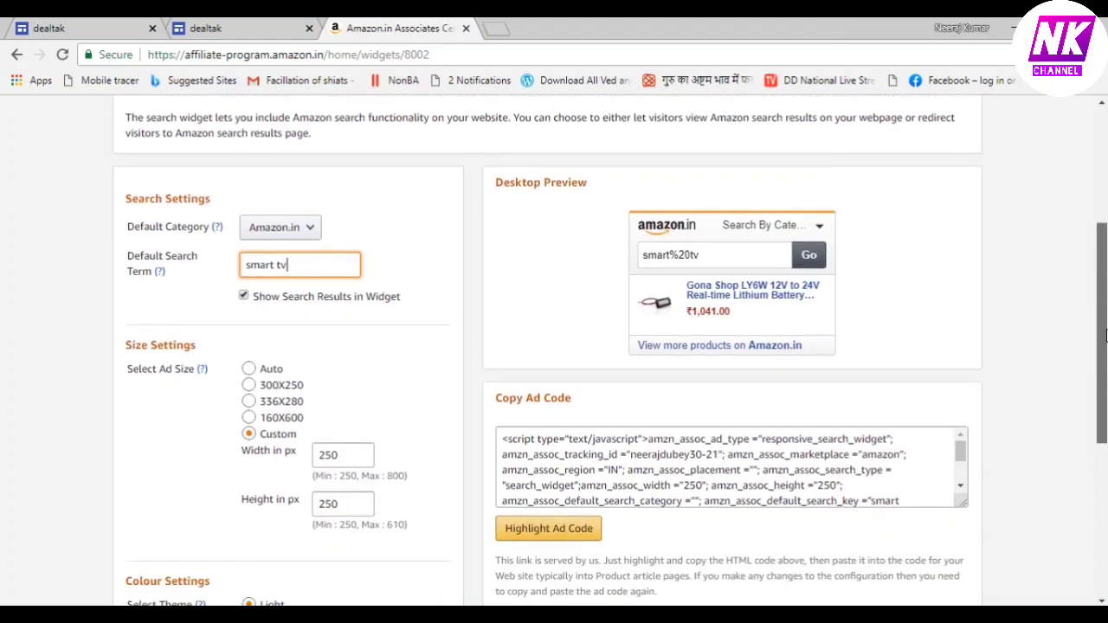
click(586, 532)
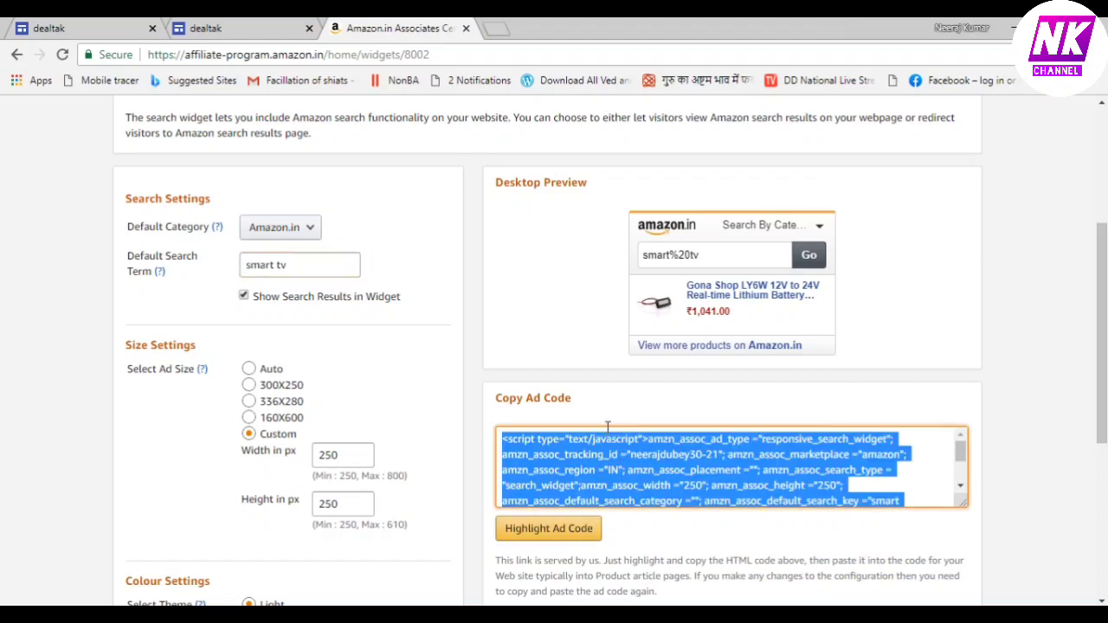
right_click(628, 450)
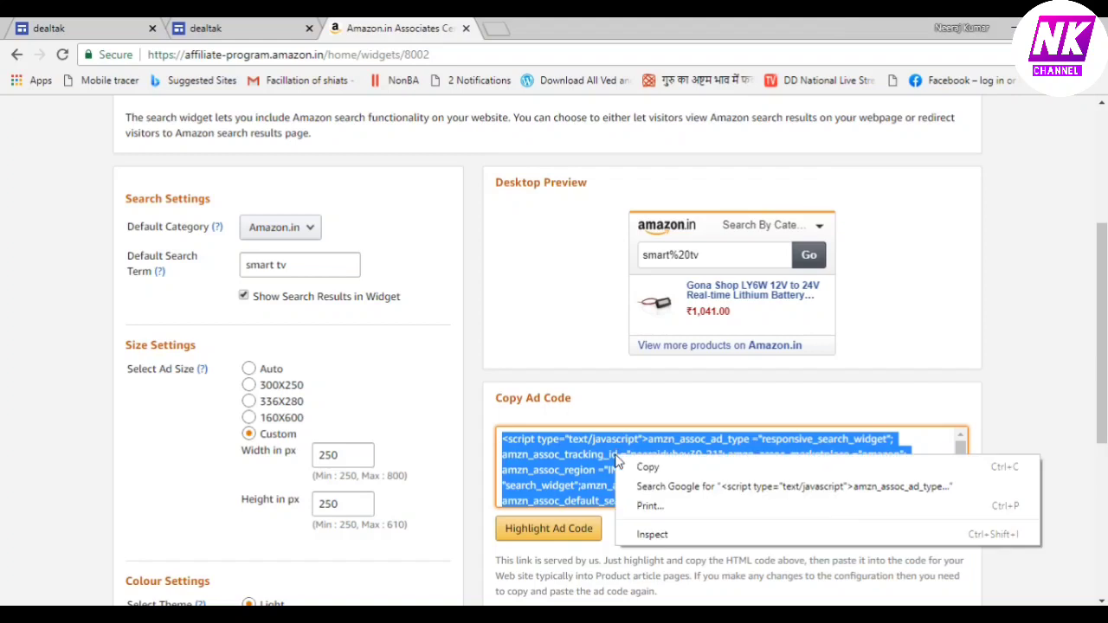
click(649, 465)
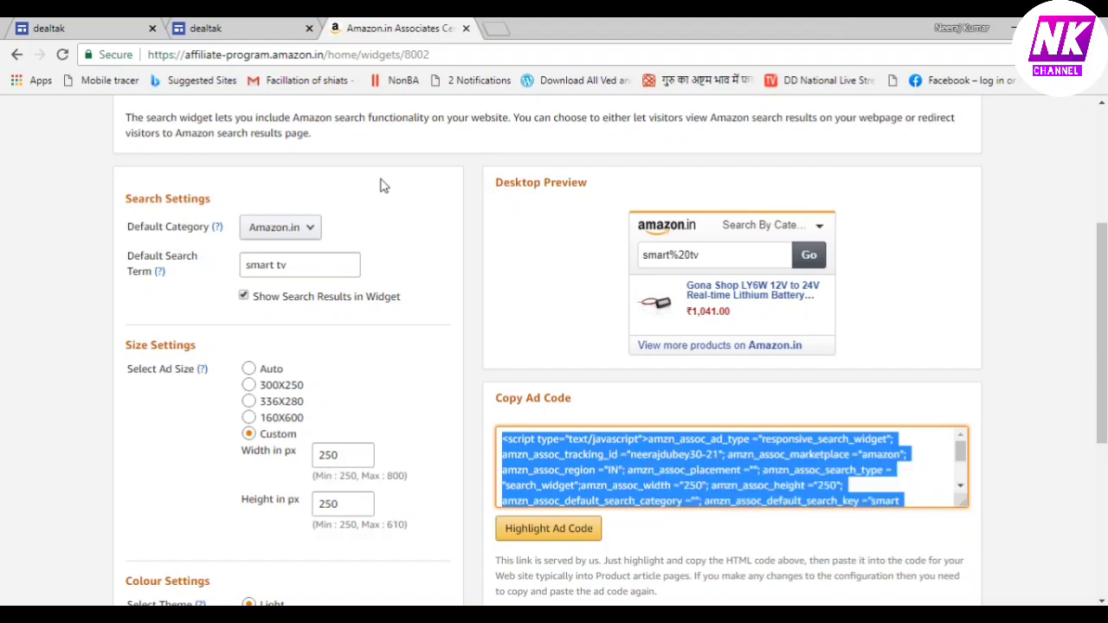
click(228, 29)
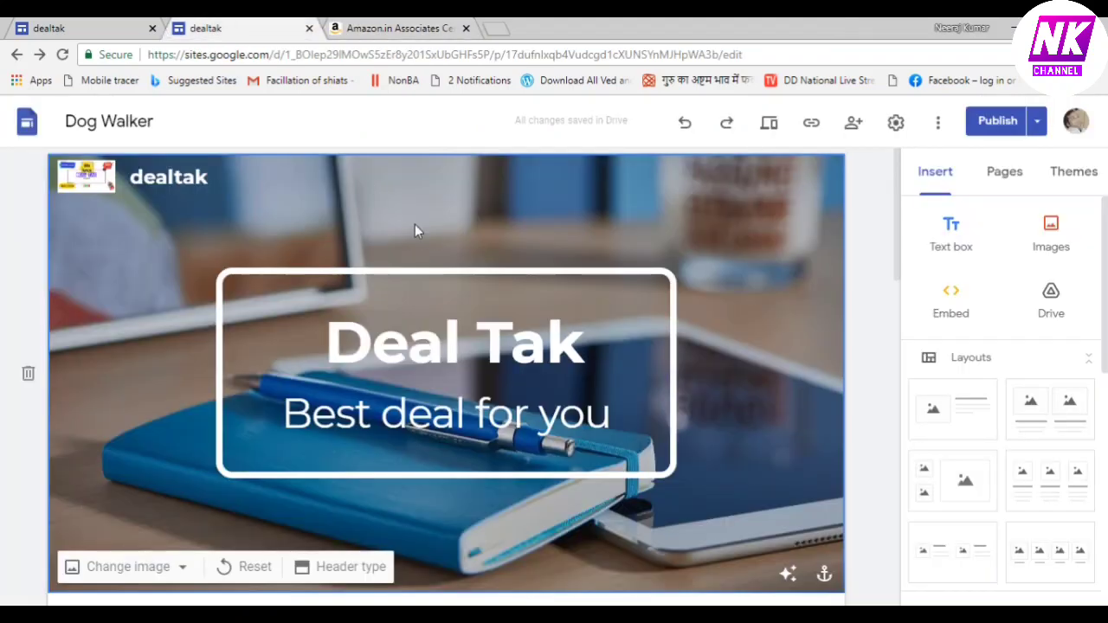
Embed the copied smart tv widget code below the laptop widget and start shrinking its frame
drag(898, 238, 907, 386)
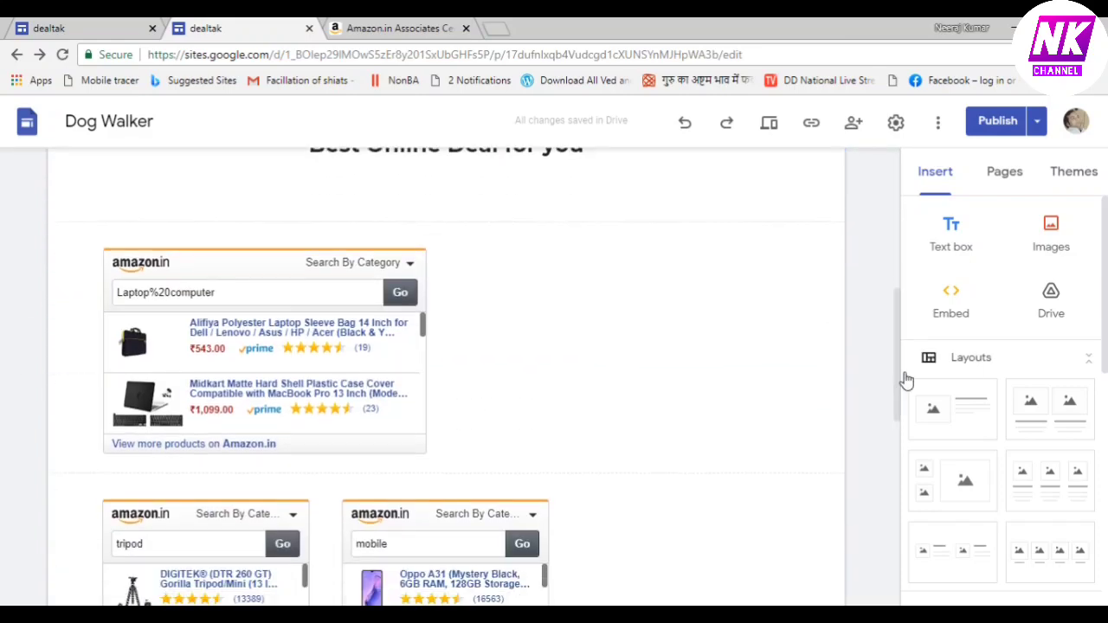
click(641, 360)
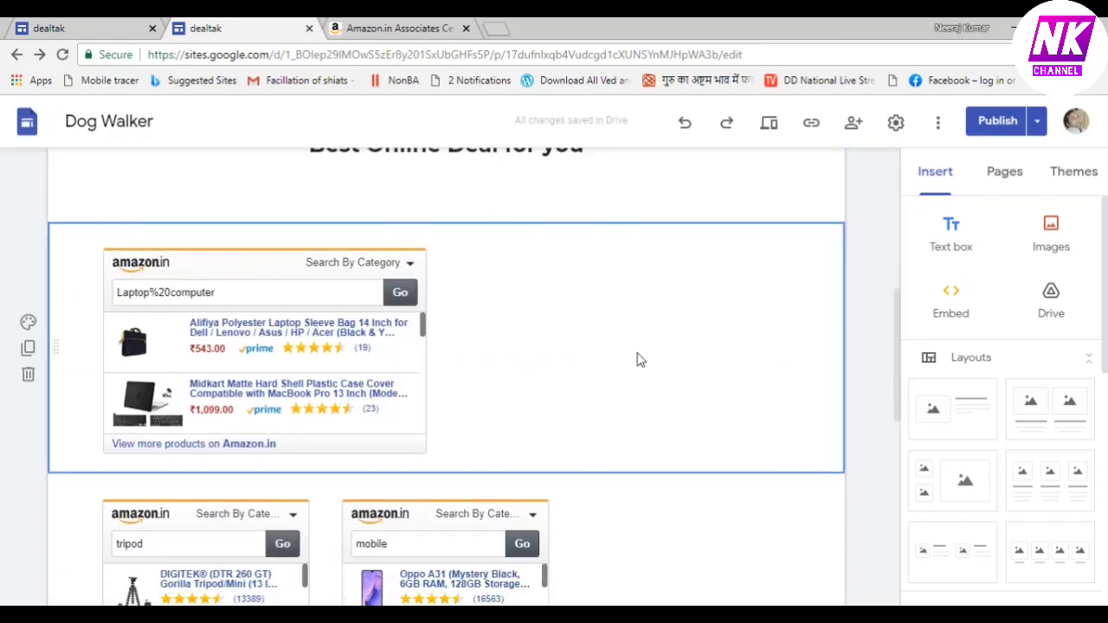
click(954, 303)
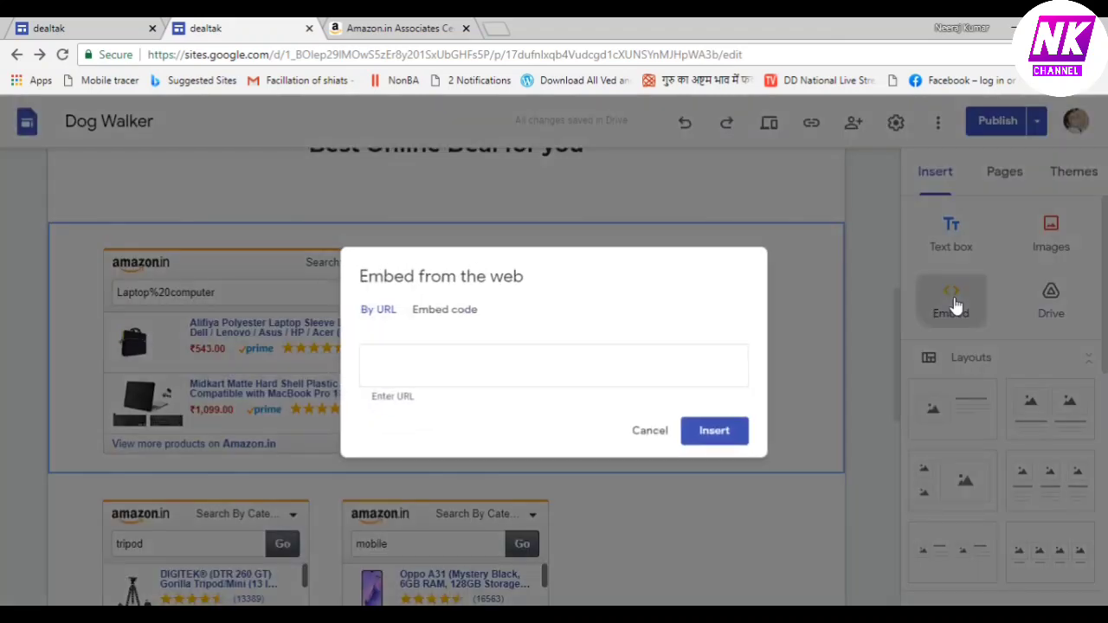
click(454, 310)
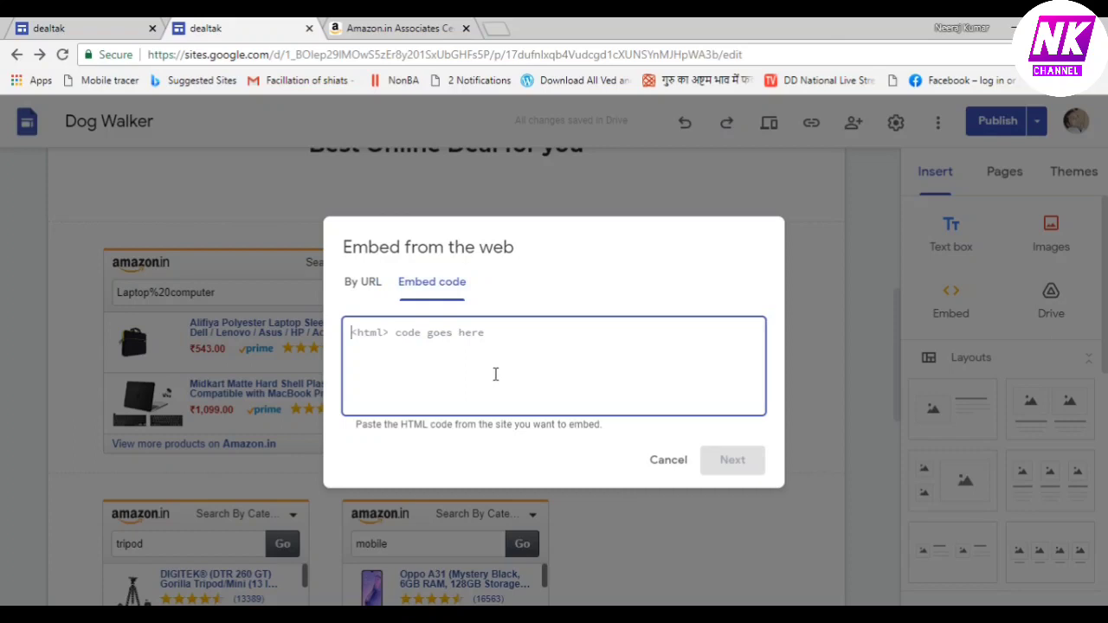
key(ctrl+v)
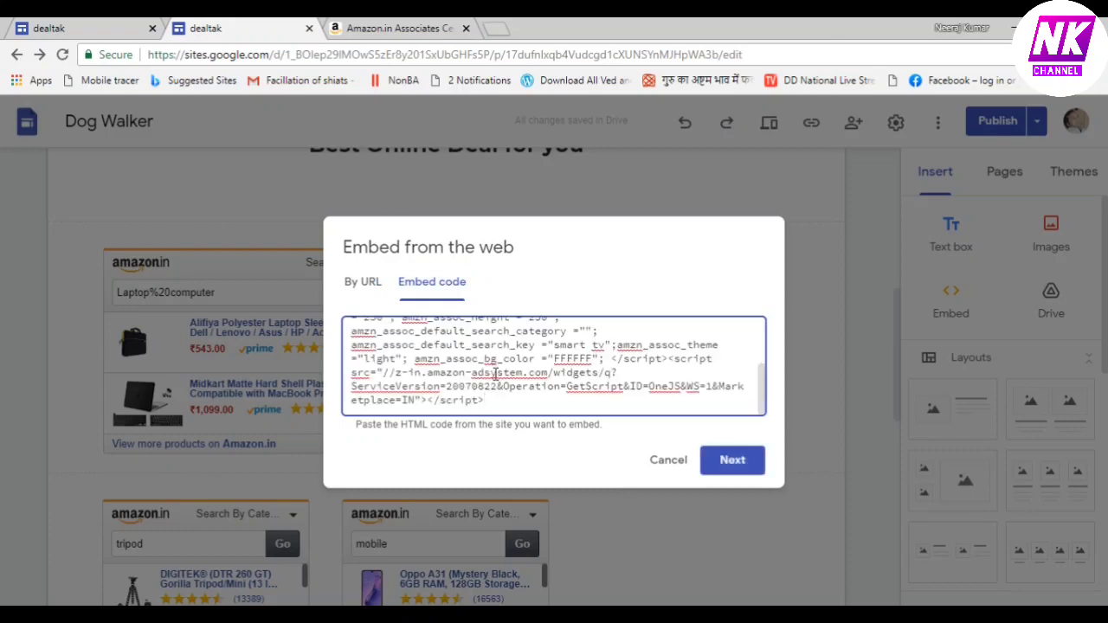
click(741, 468)
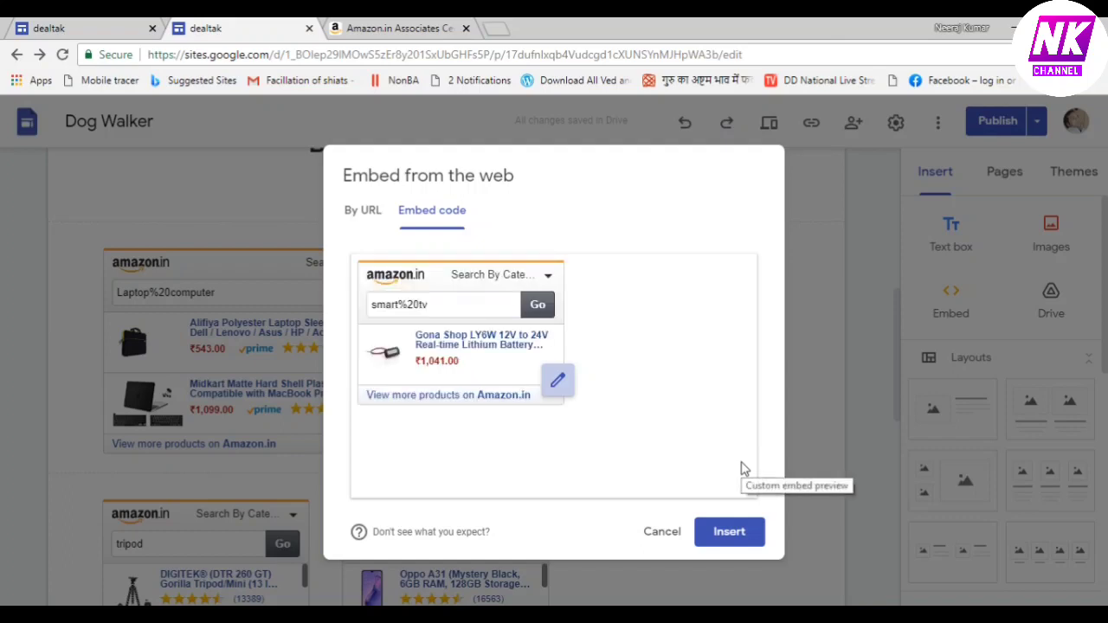
click(738, 531)
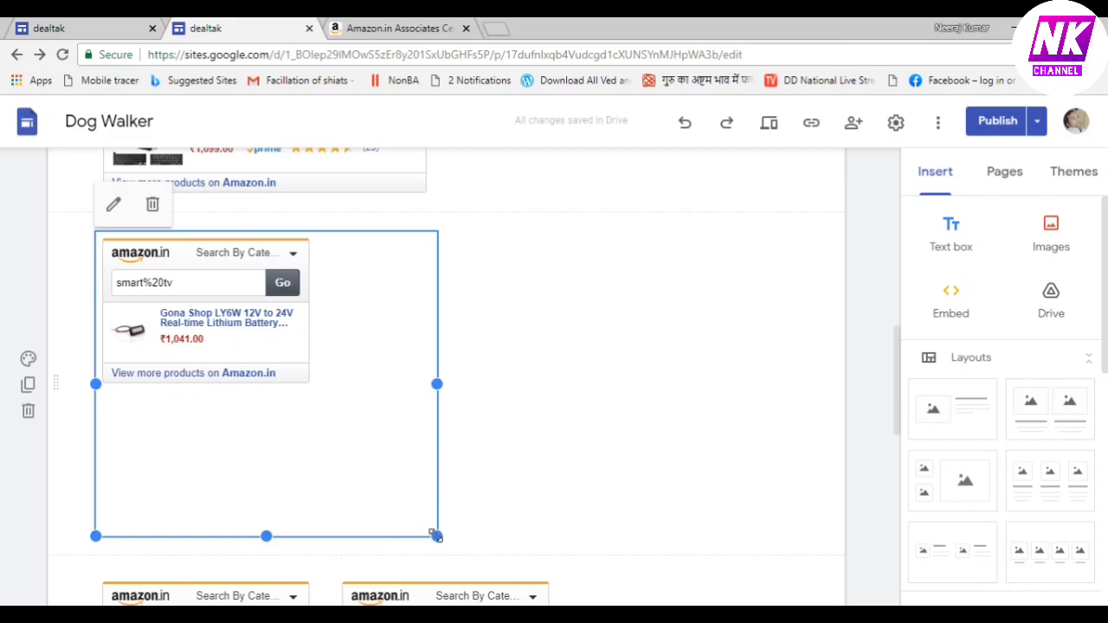
drag(435, 534, 392, 483)
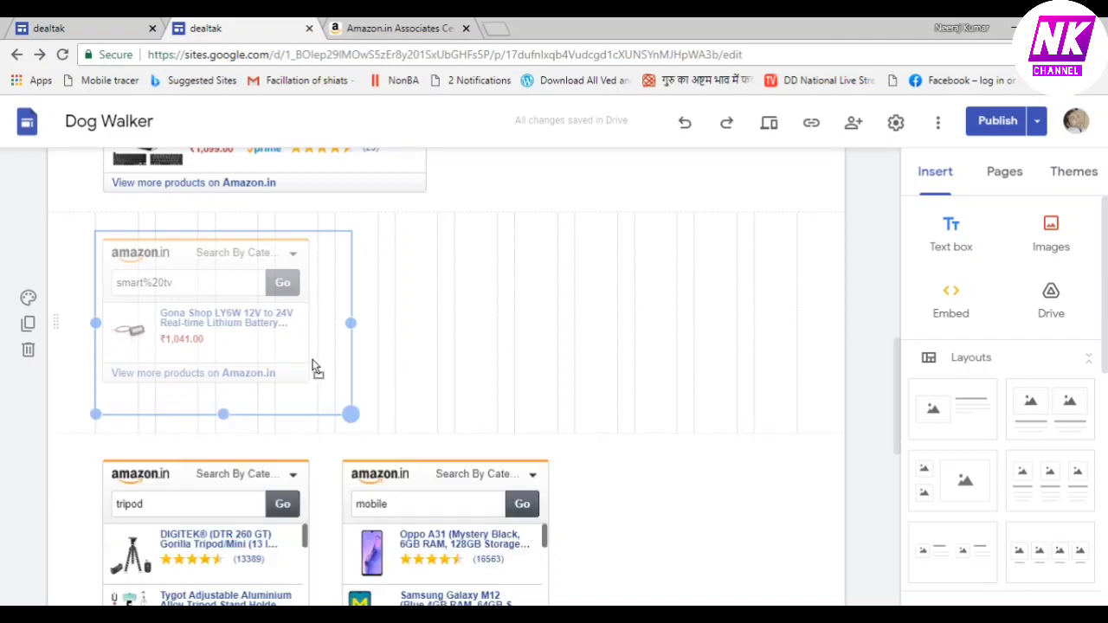
Fit the smart tv widget's frame, place it beside the laptop widget, and adjust its size
drag(303, 359, 317, 391)
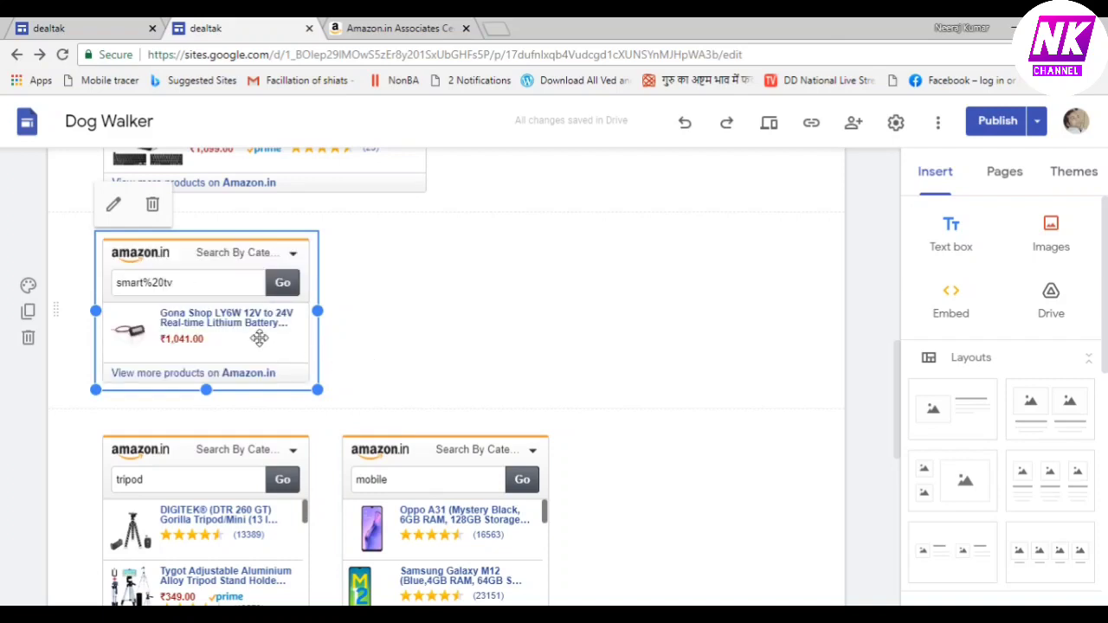
drag(227, 334, 653, 212)
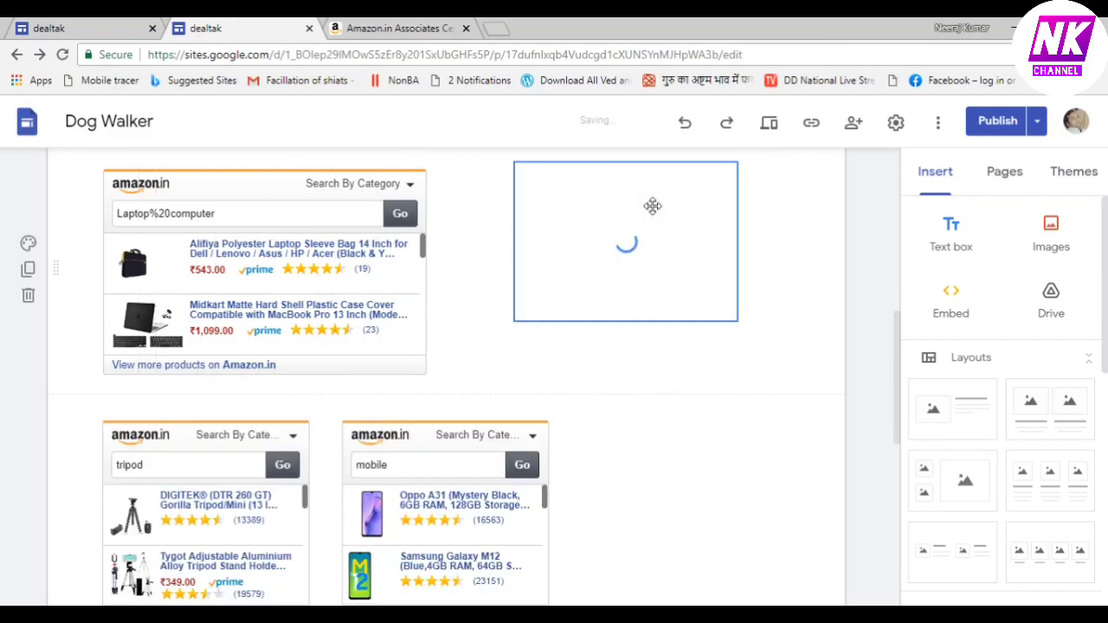
click(739, 321)
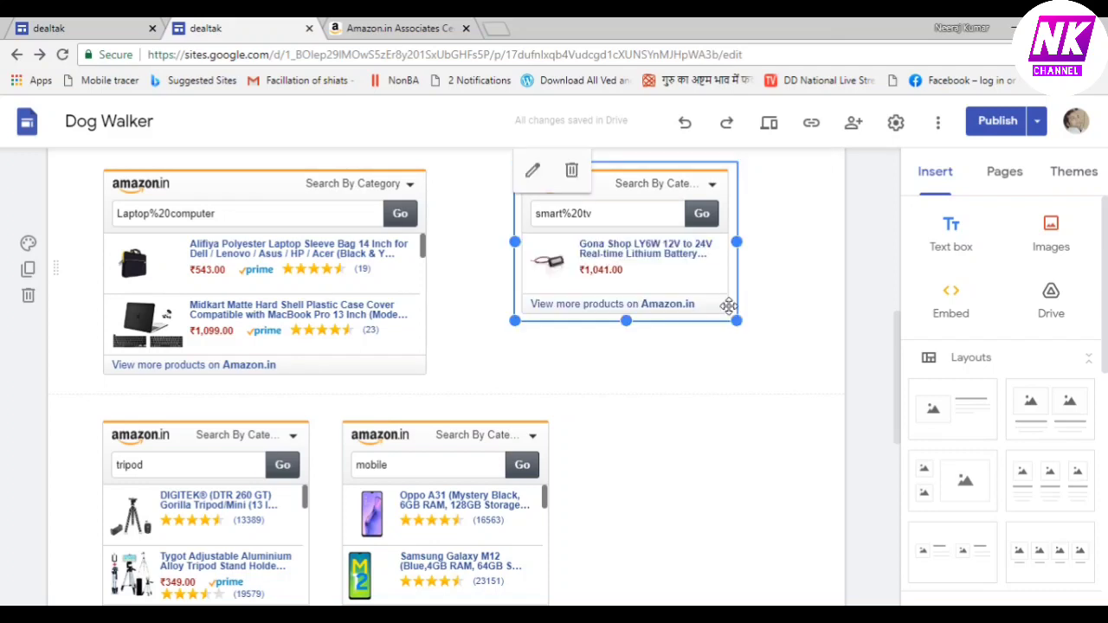
drag(738, 321, 827, 374)
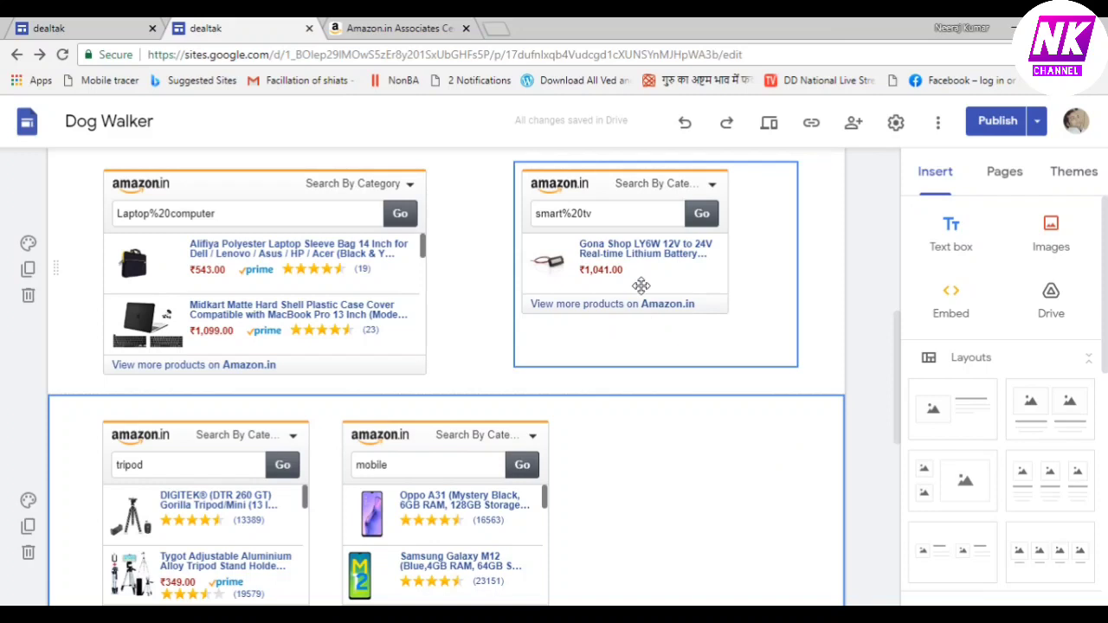
Set the Amazon smart tv search widget to Auto ad size, copy its ad code, and reselect the page widget
click(396, 29)
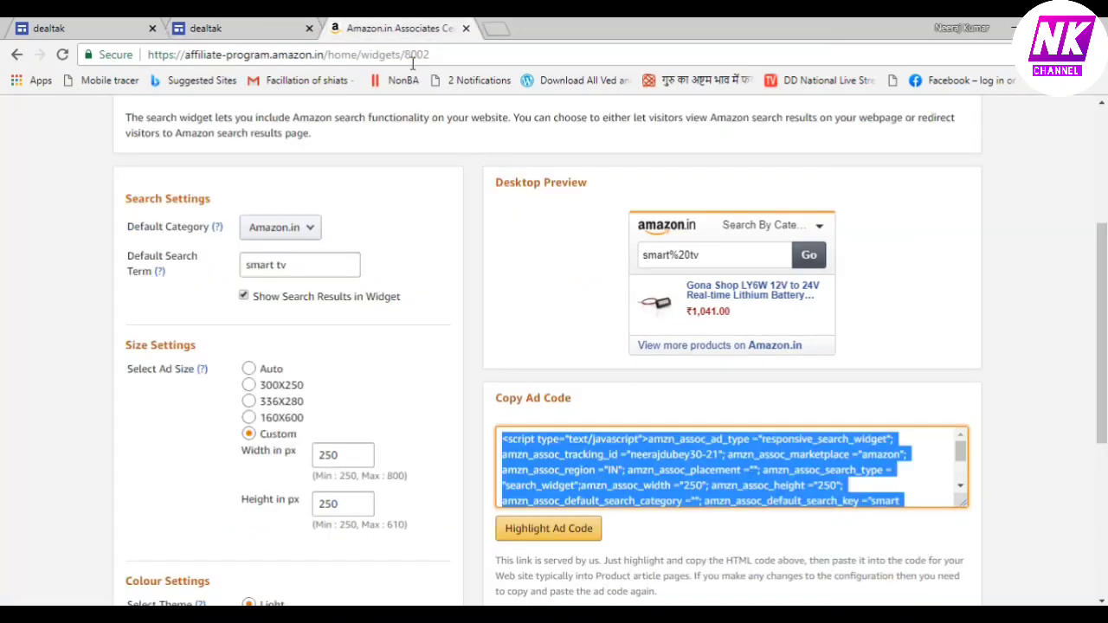
click(249, 369)
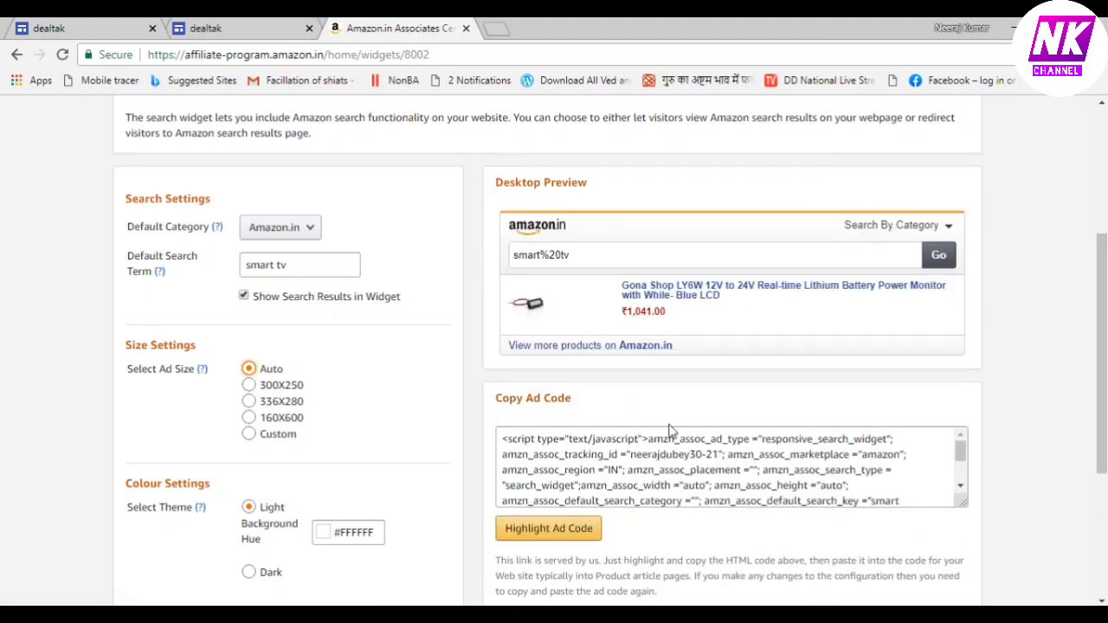
click(541, 530)
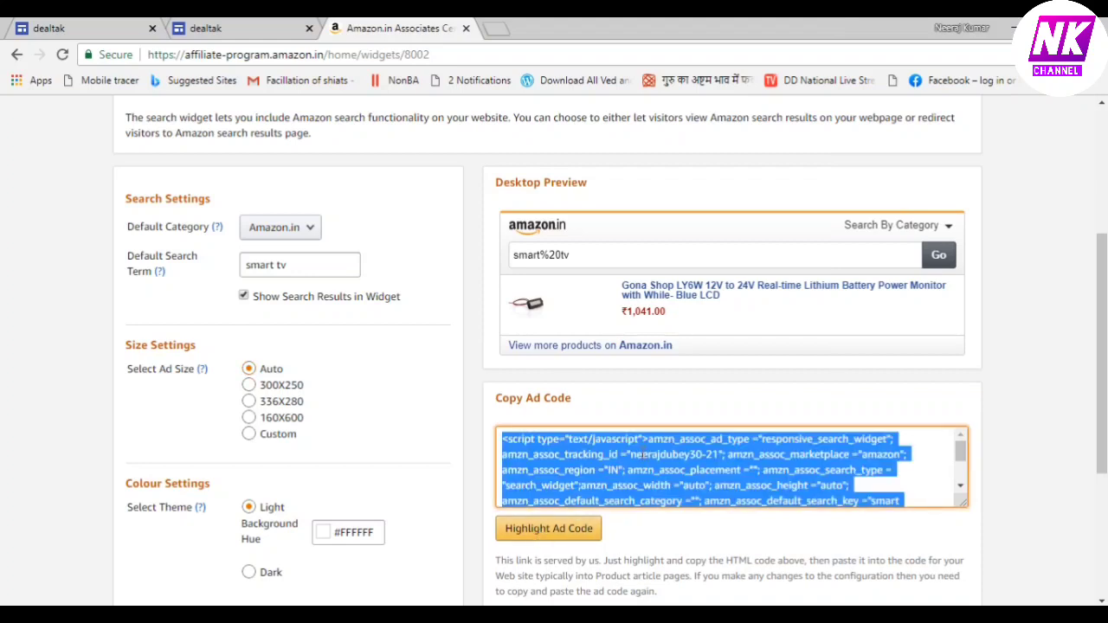
right_click(645, 454)
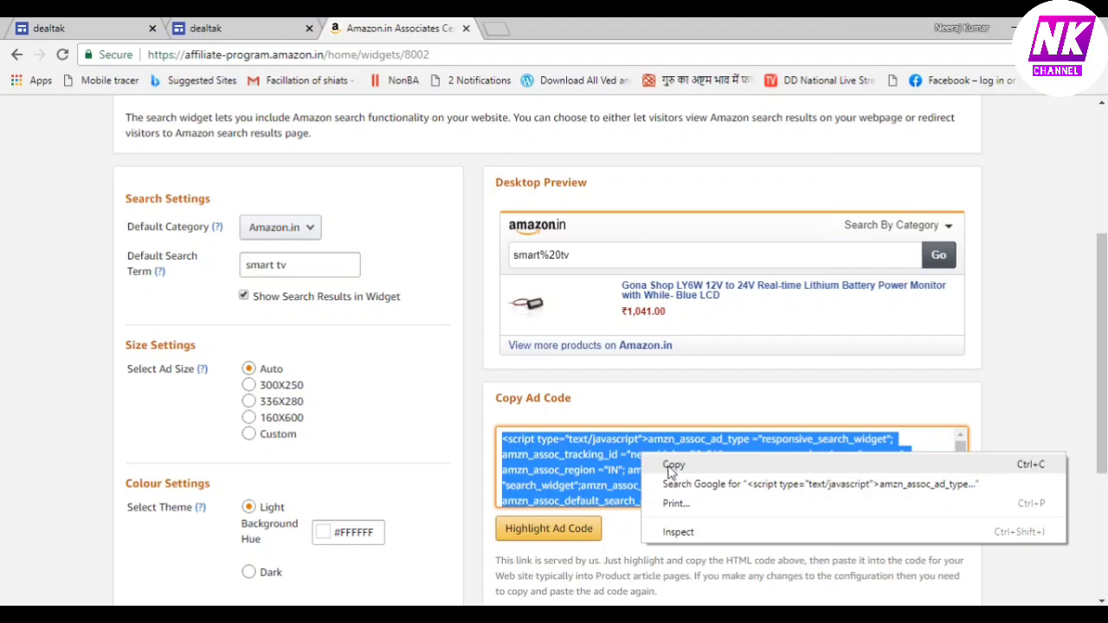
click(673, 465)
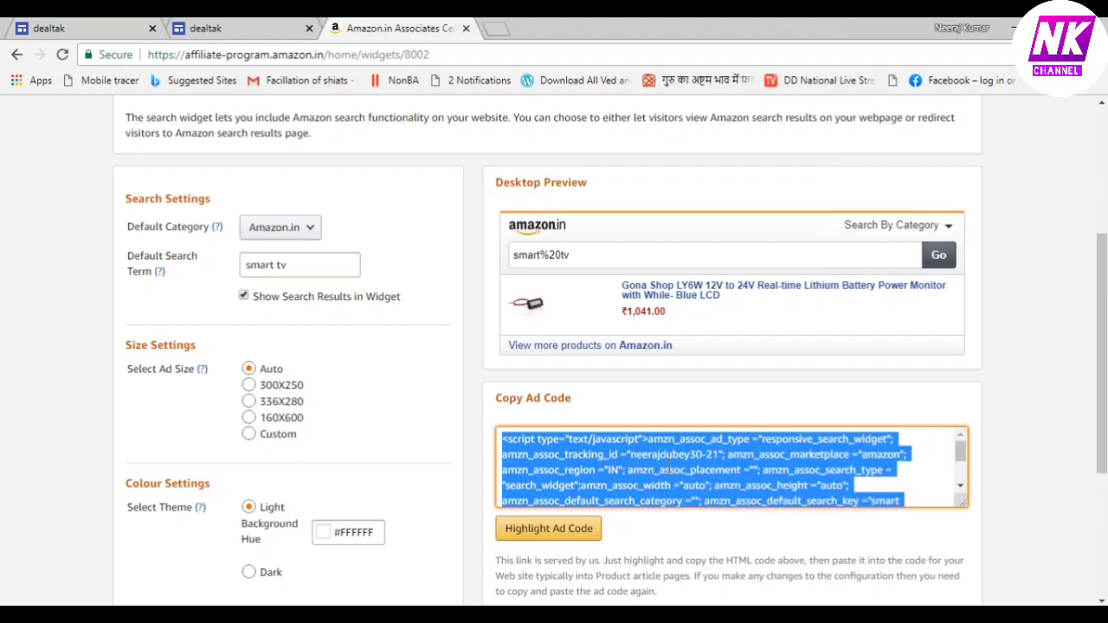
click(268, 29)
click(710, 270)
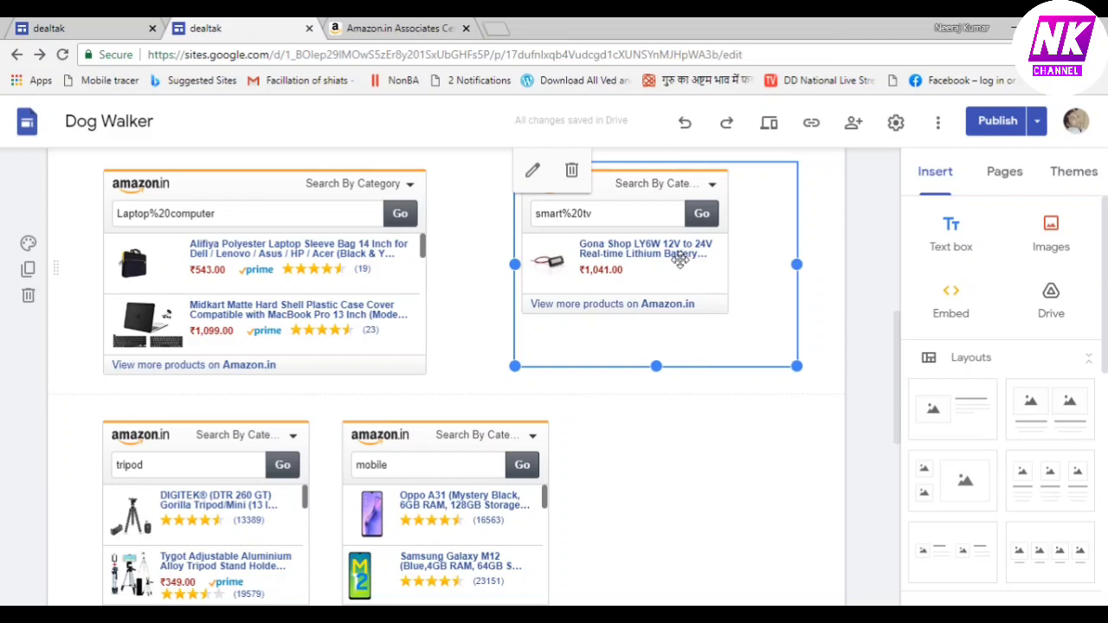
Replace the old fixed-size smart tv embed with the pasted auto-sized Amazon widget code
click(571, 169)
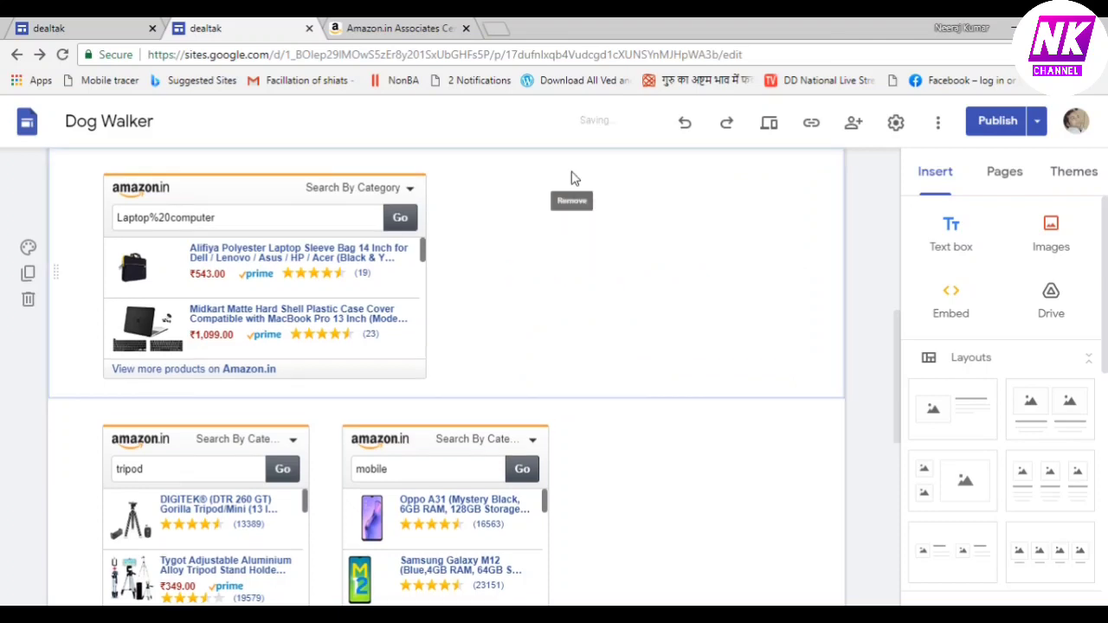
click(952, 303)
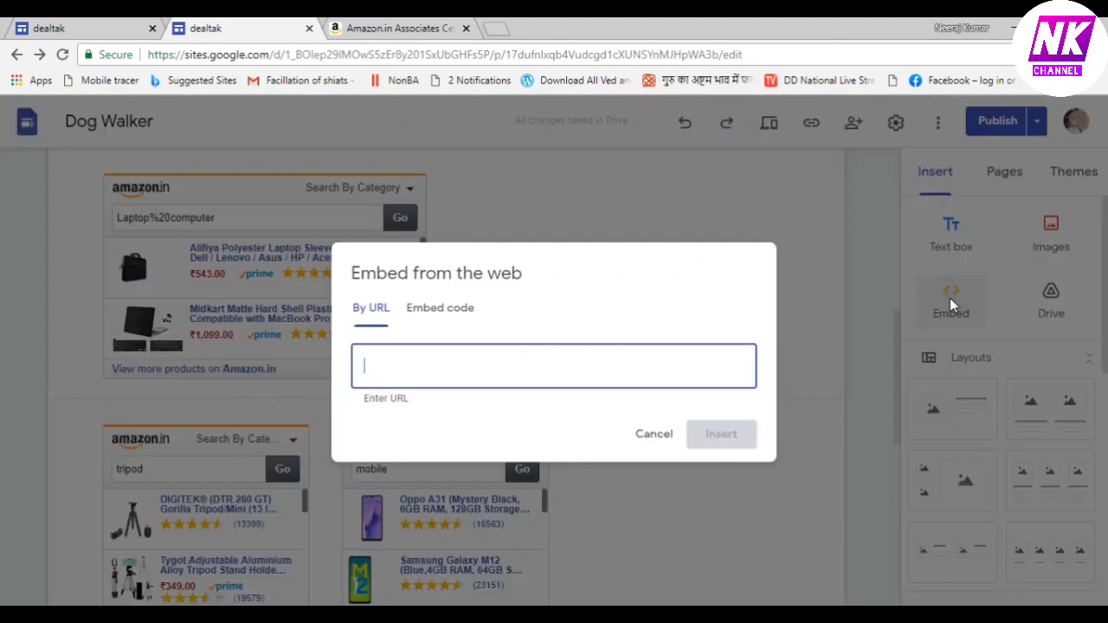
click(433, 317)
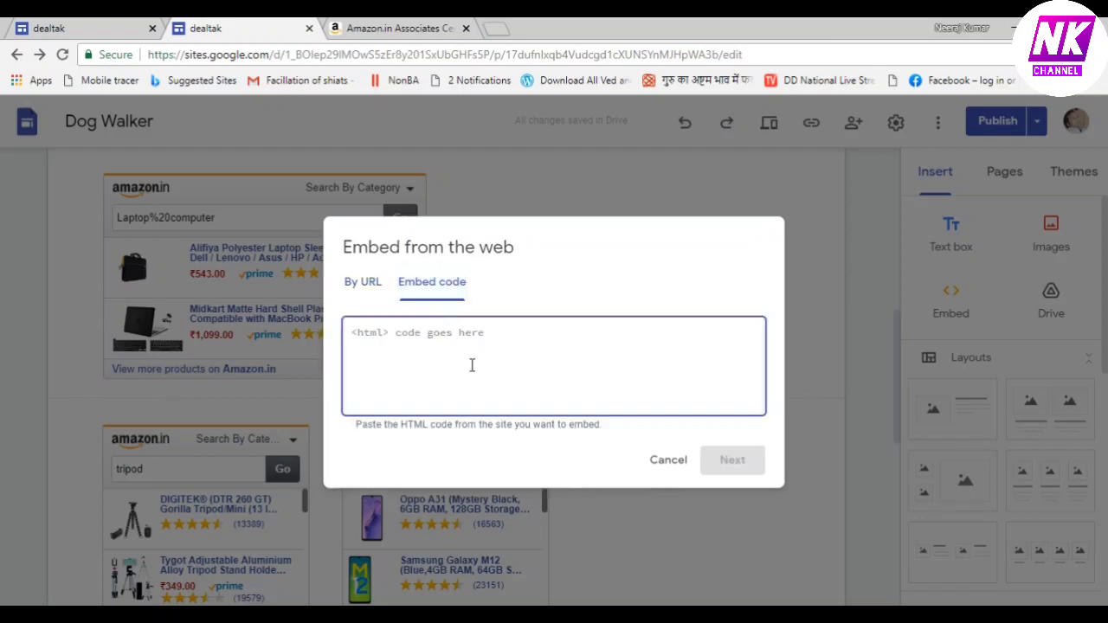
key(ctrl+v)
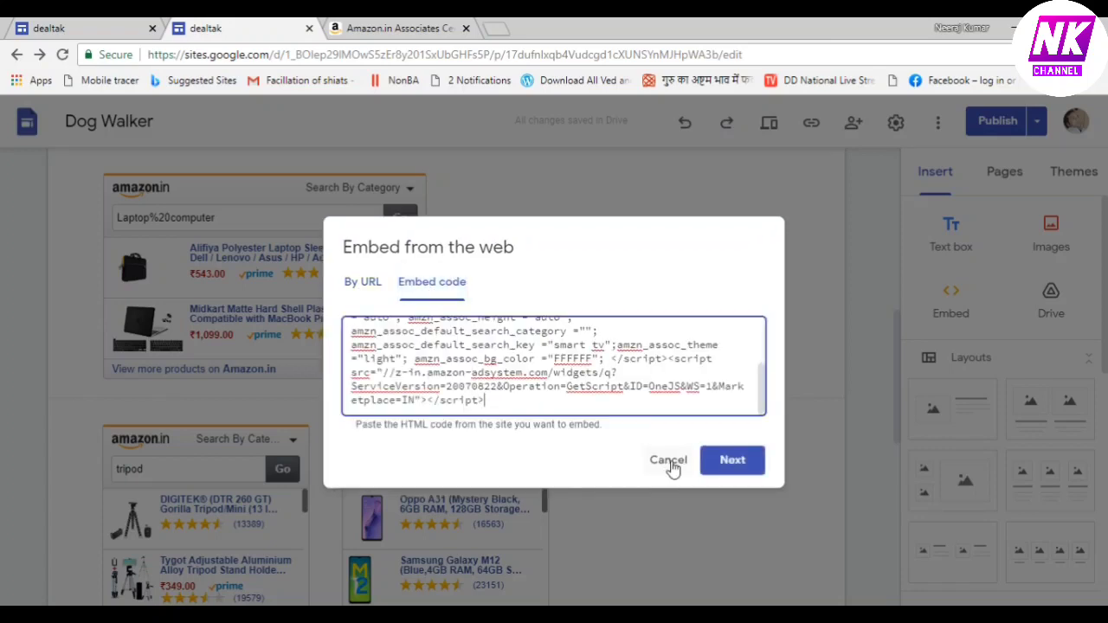
click(729, 465)
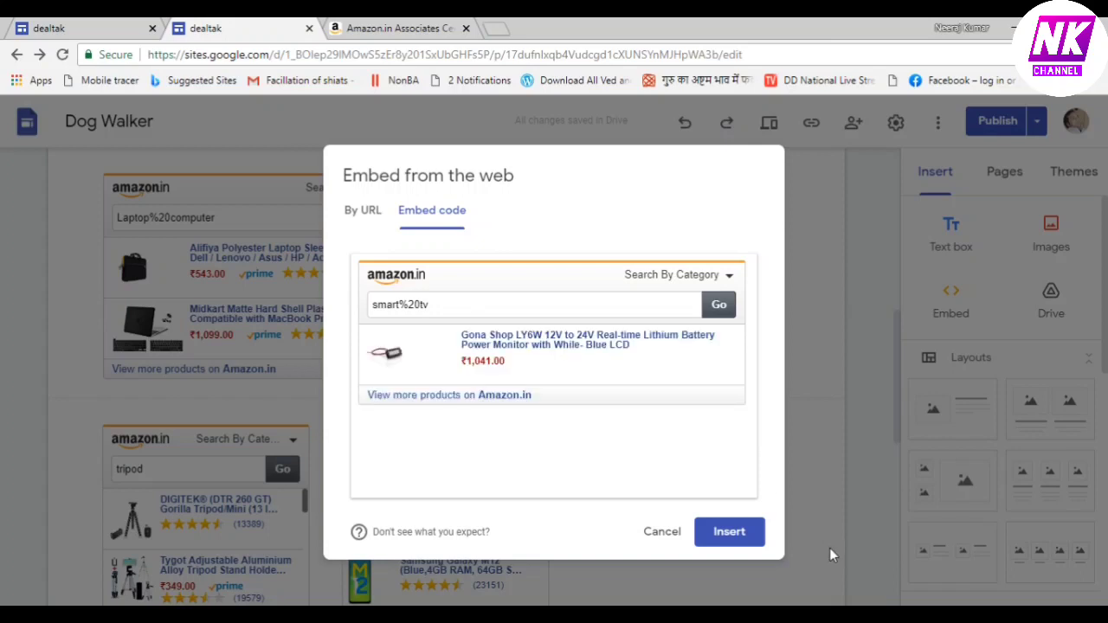
click(729, 534)
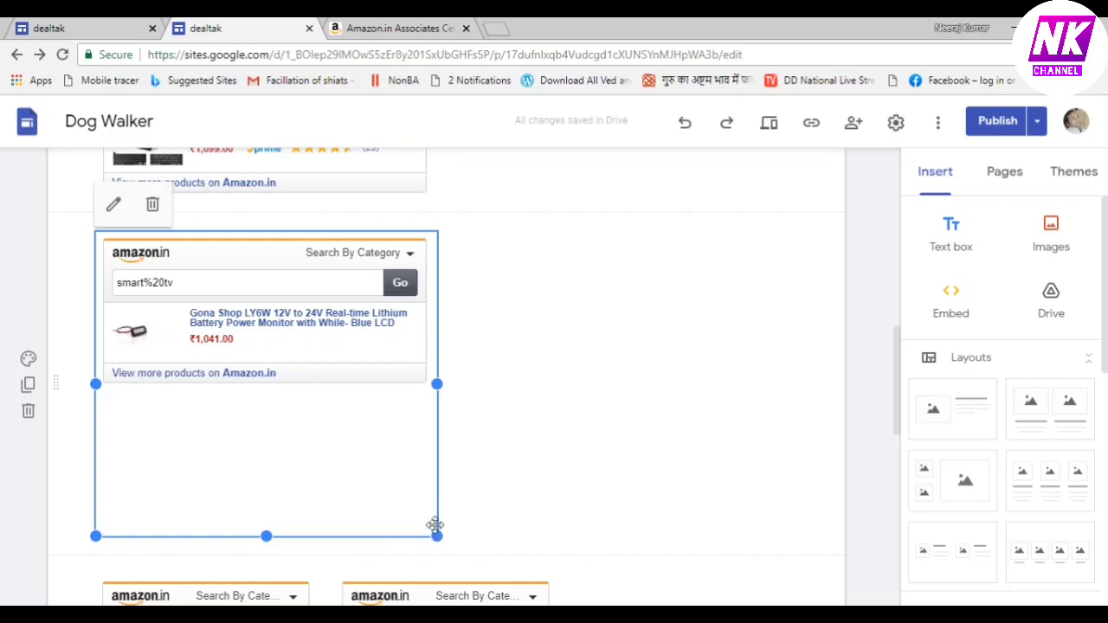
Shrink the smart tv embed box and move it next to the laptop widget
drag(437, 536, 416, 453)
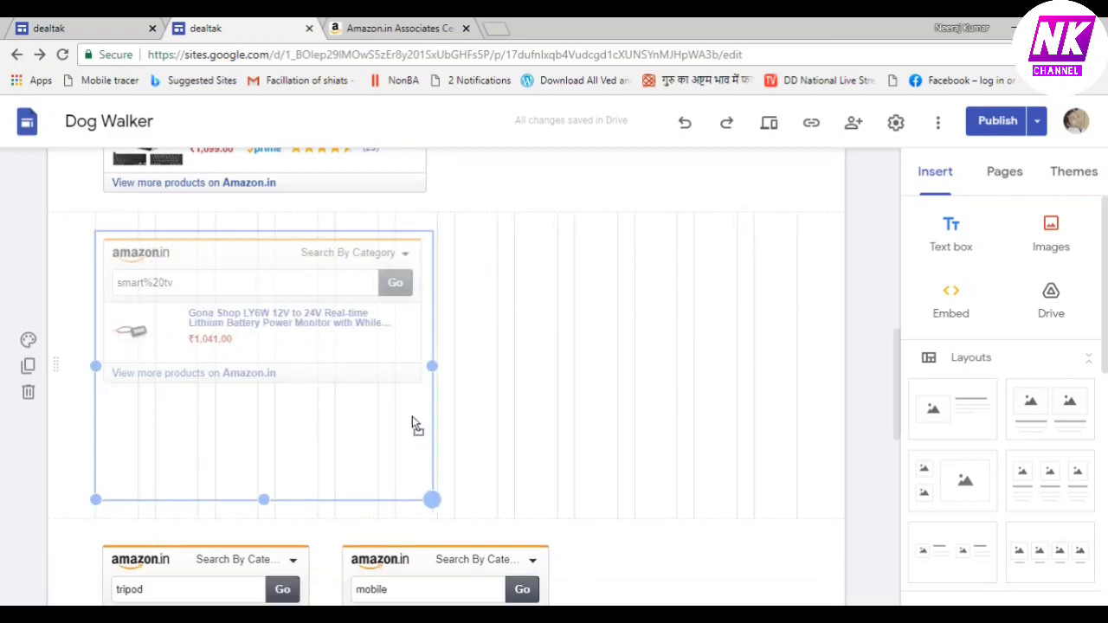
drag(416, 383, 438, 394)
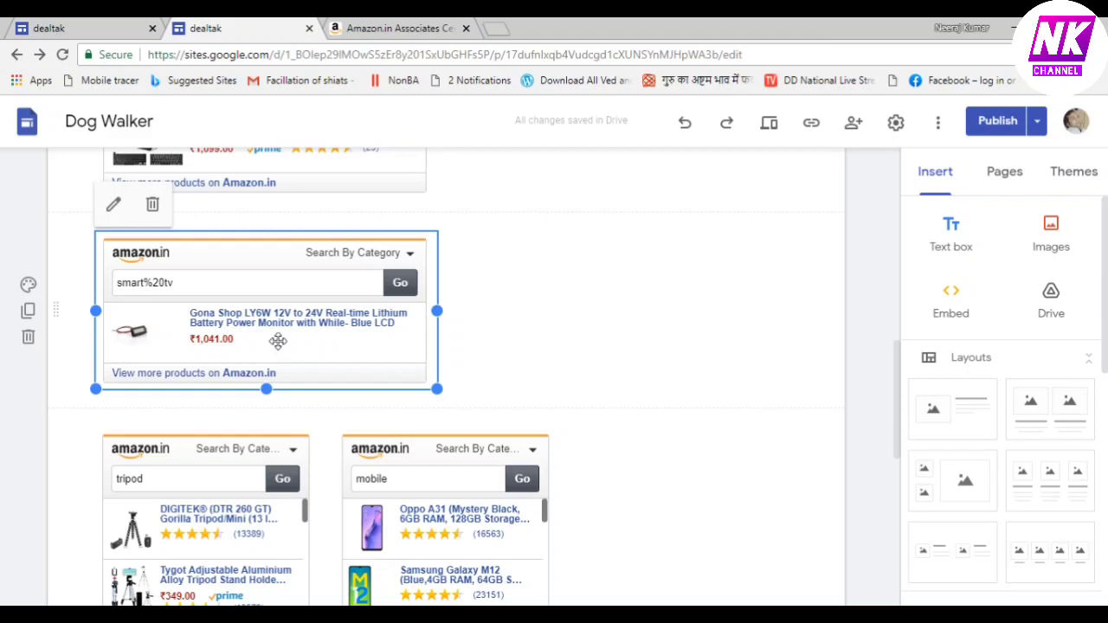
drag(264, 335, 550, 230)
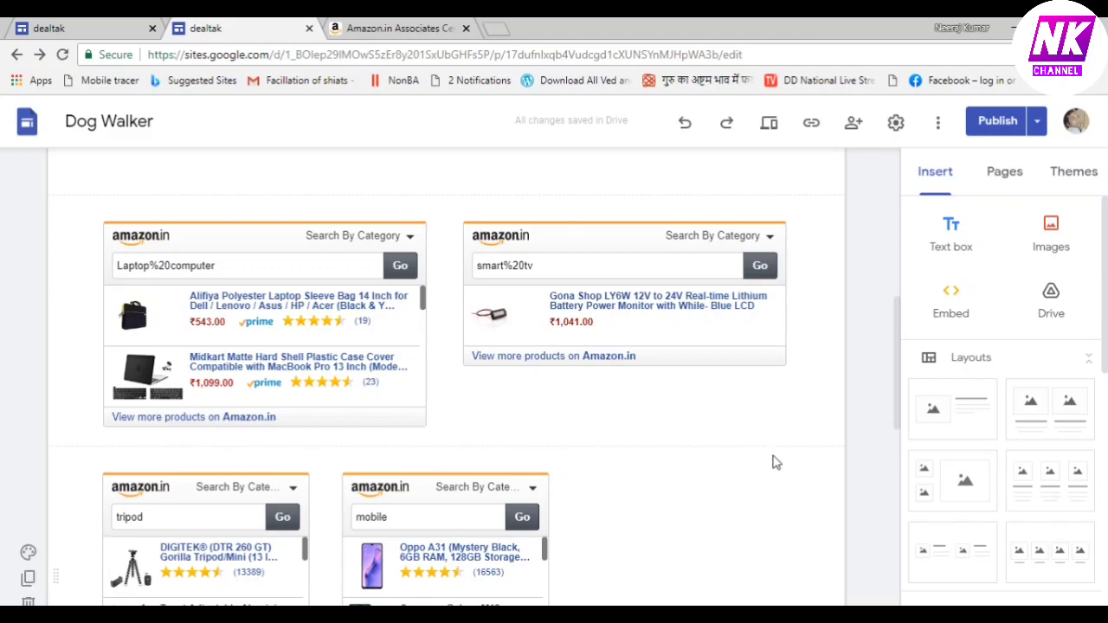
Lengthen the smart tv embed downward until it matches the laptop widget's height
click(784, 363)
mouse_move(795, 373)
mouse_down()
mouse_move(823, 457)
mouse_move(810, 429)
mouse_move(822, 424)
mouse_move(797, 422)
mouse_up()
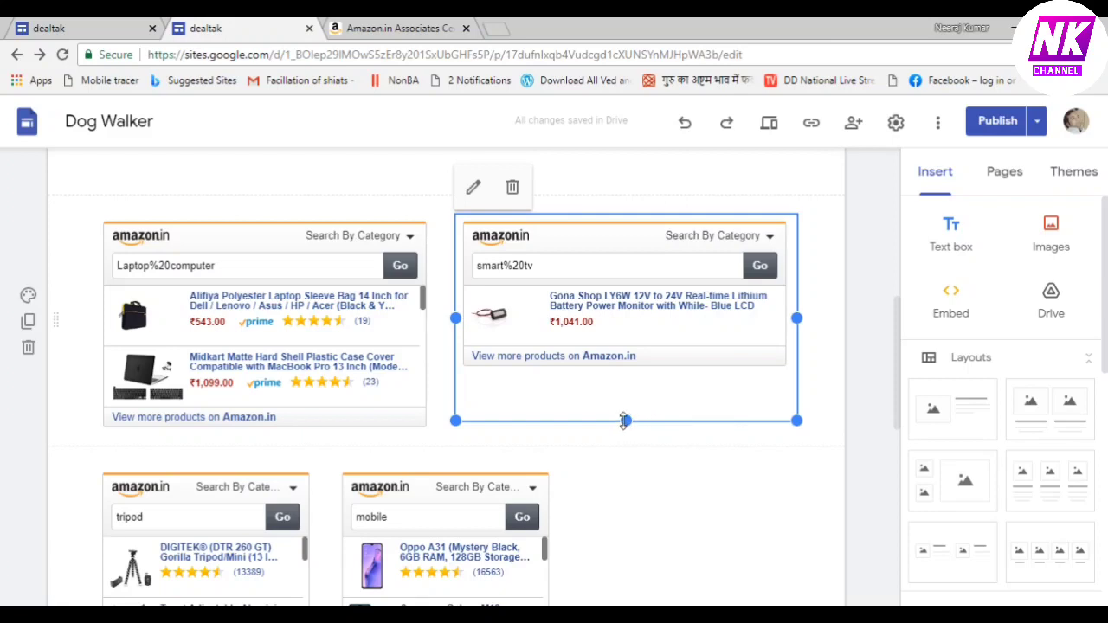
mouse_move(625, 420)
mouse_down()
mouse_move(636, 476)
mouse_move(627, 428)
mouse_up()
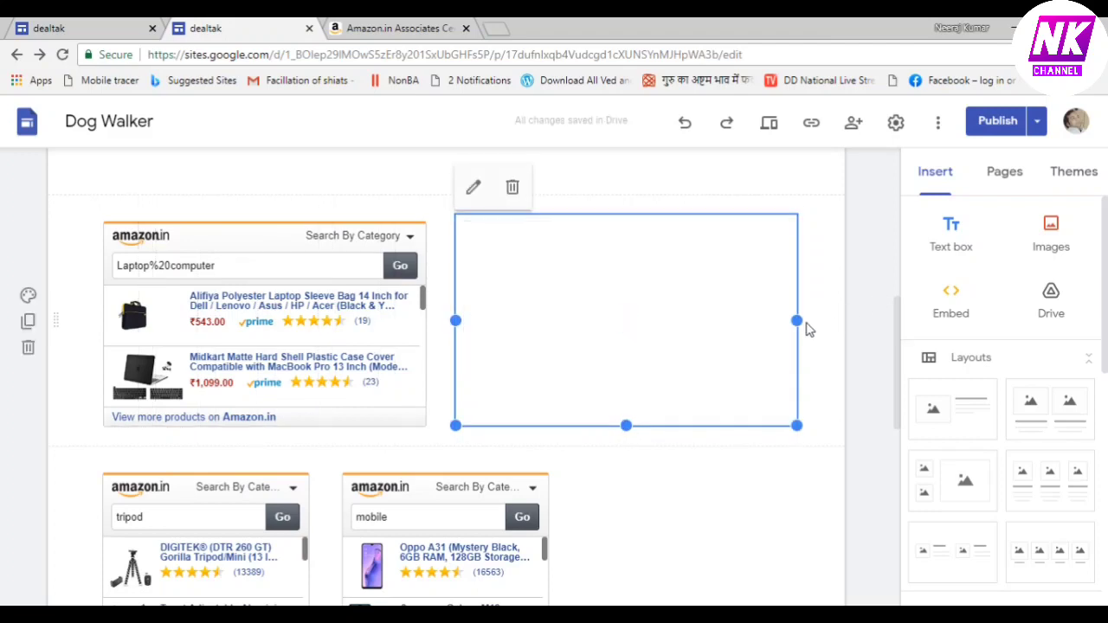
click(799, 477)
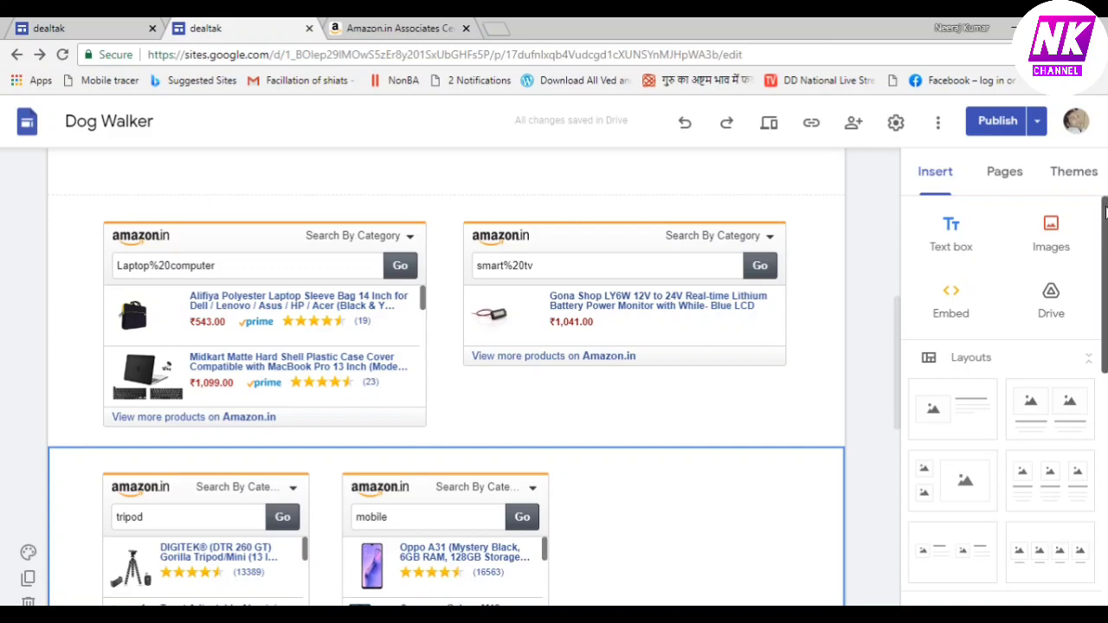
drag(898, 333, 920, 523)
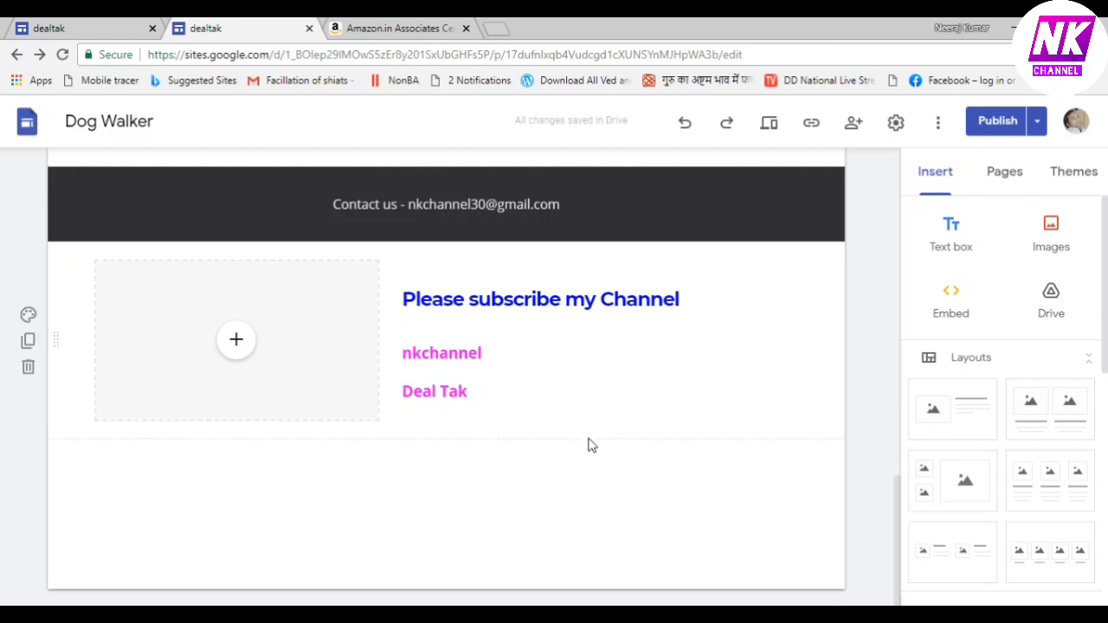
Insert Deal tak logo.jpeg from Google Drive into the image placeholder
click(249, 352)
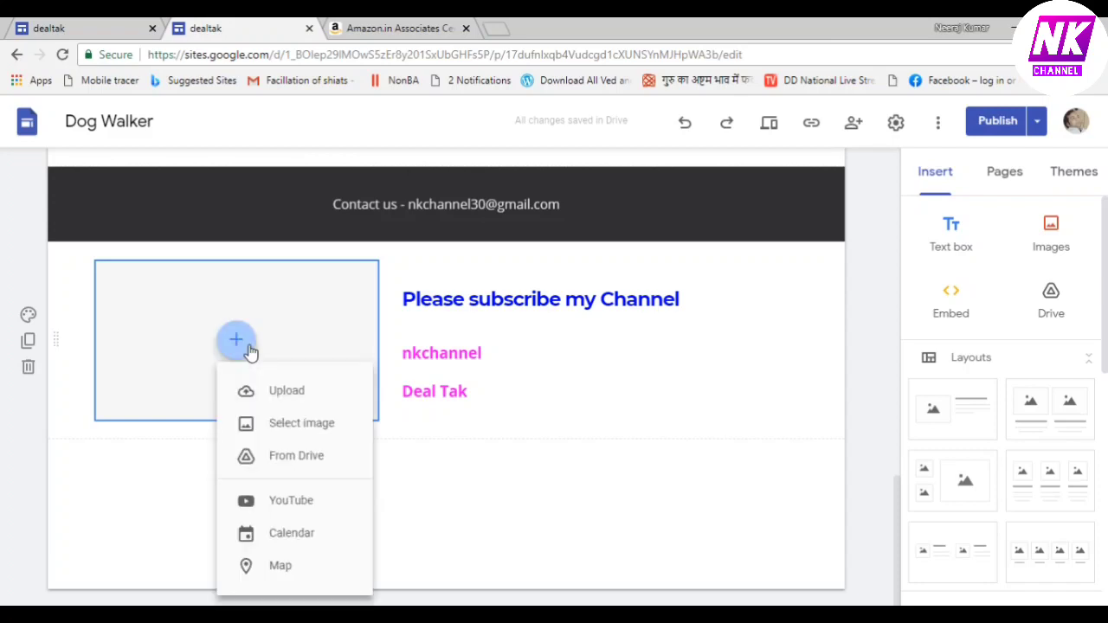
click(294, 423)
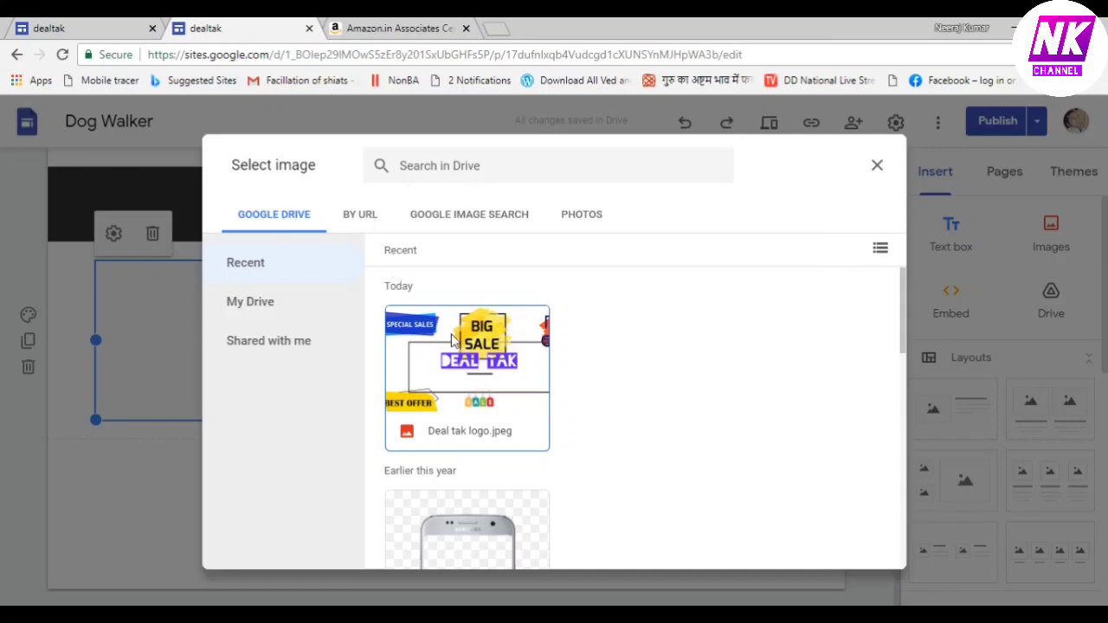
click(498, 382)
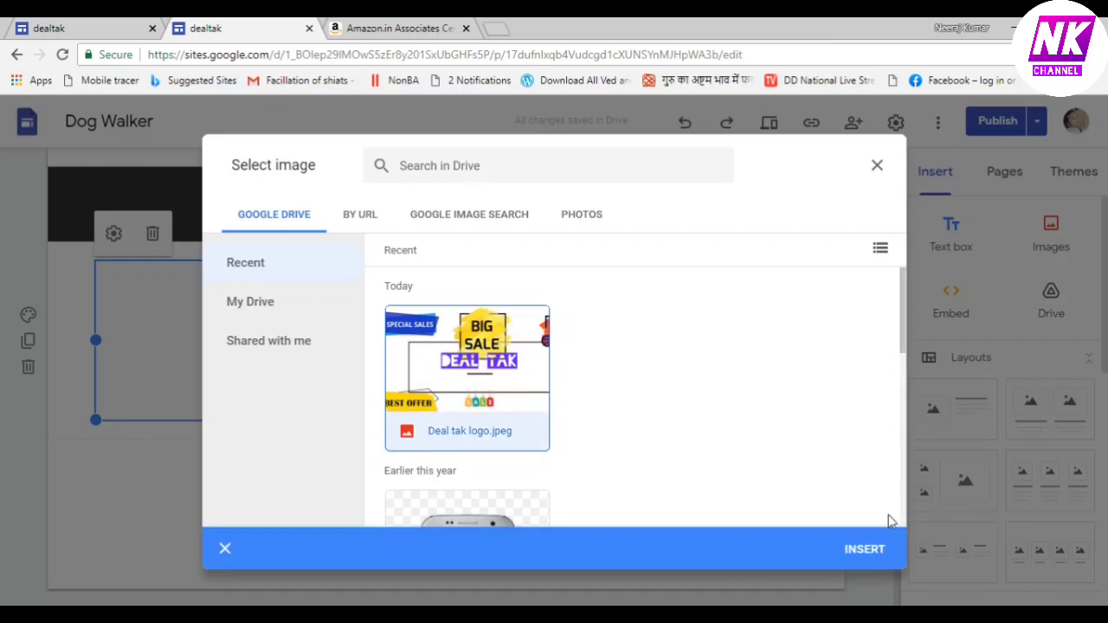
click(873, 551)
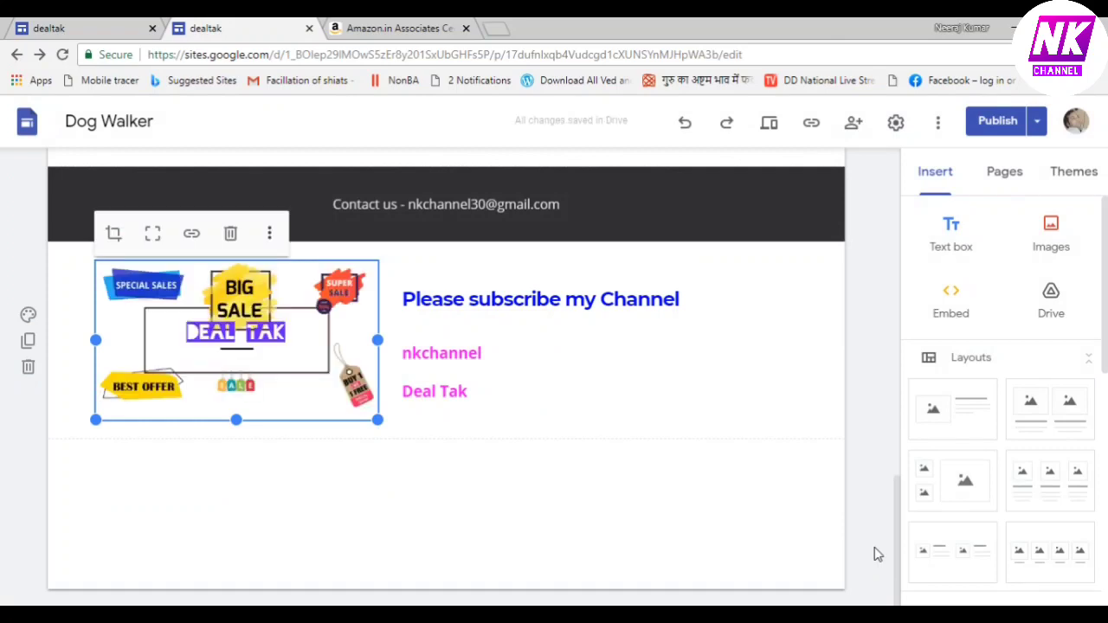
click(547, 492)
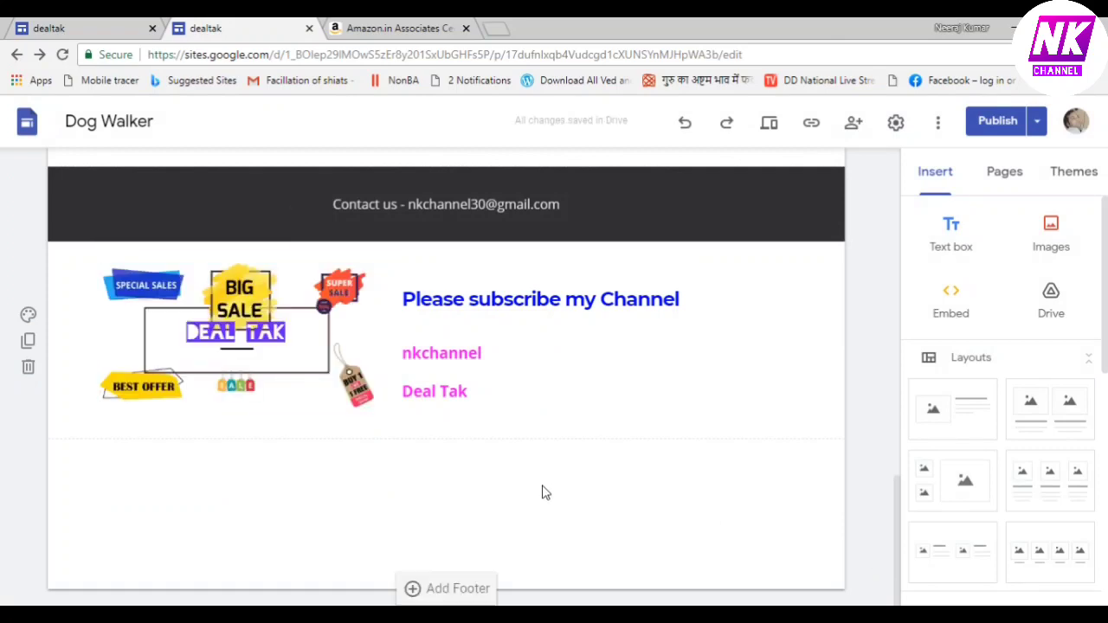
Link the Deal Tak logo image to the pasted YouTube channel URL
click(258, 350)
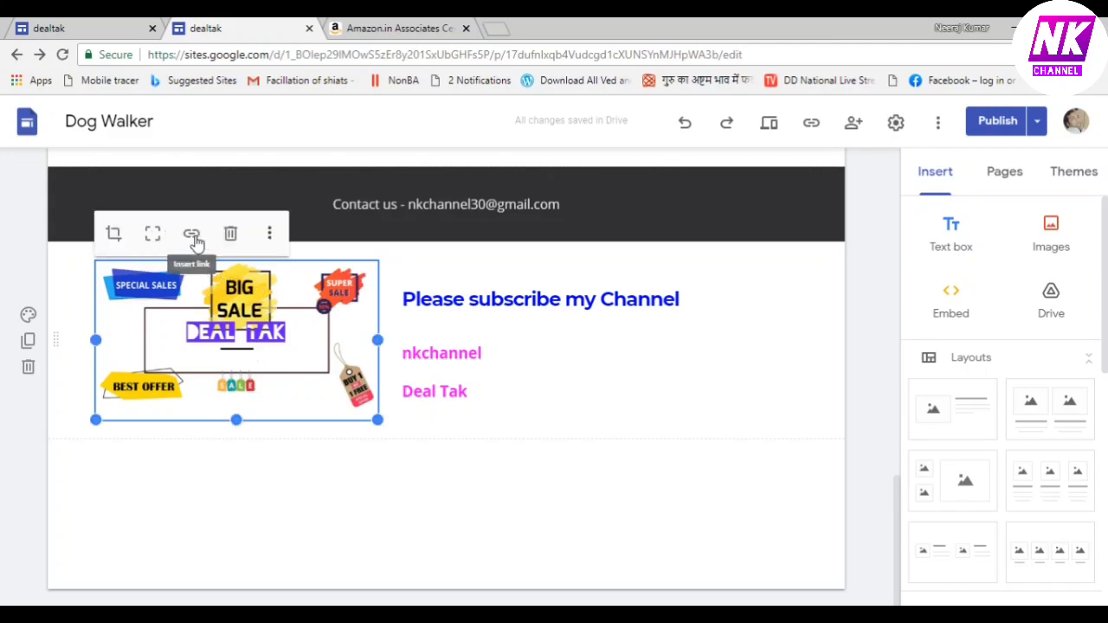
click(271, 234)
mouse_move(272, 242)
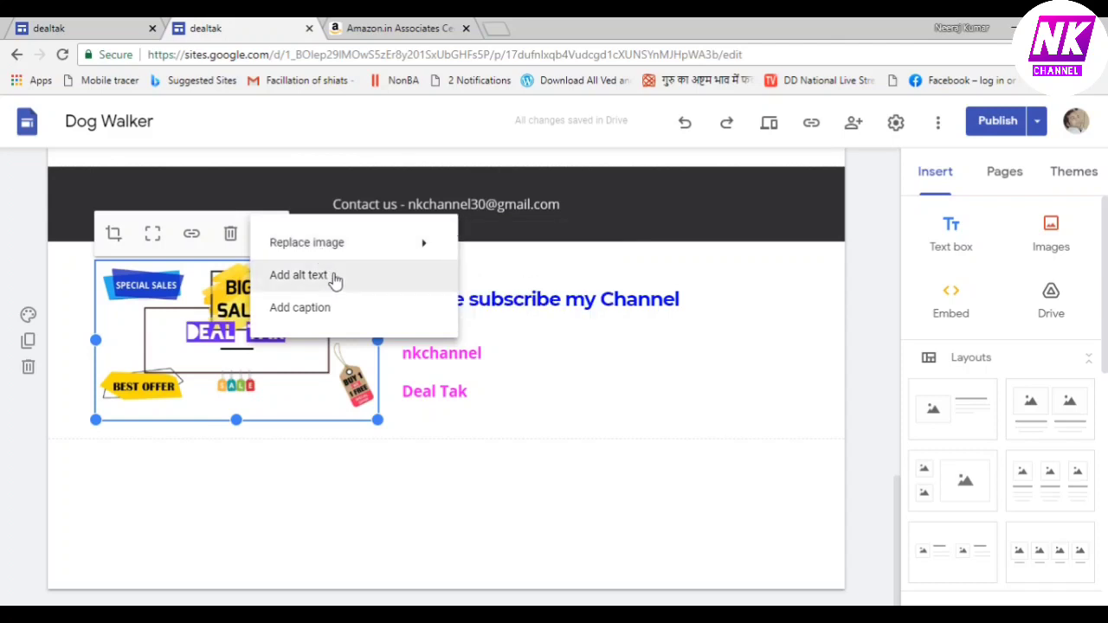
mouse_move(333, 249)
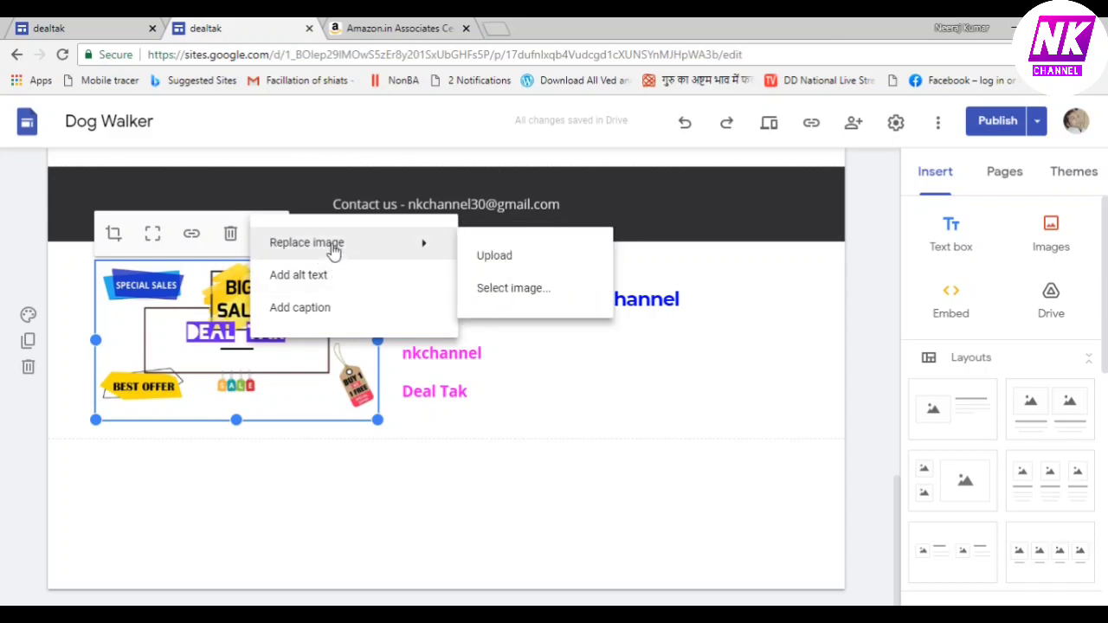
click(192, 240)
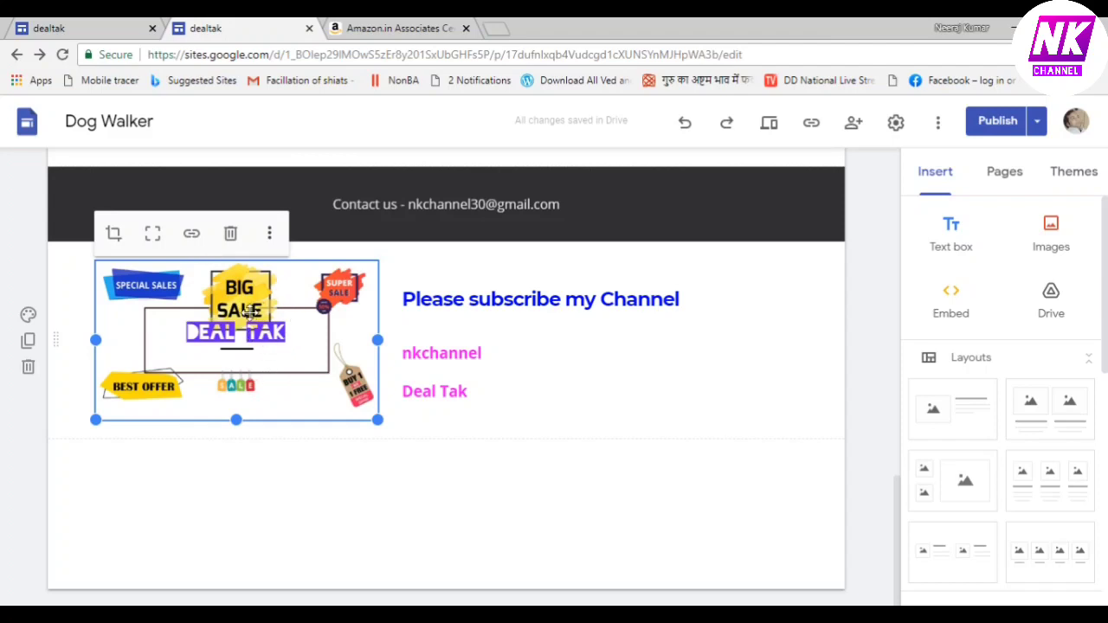
click(192, 236)
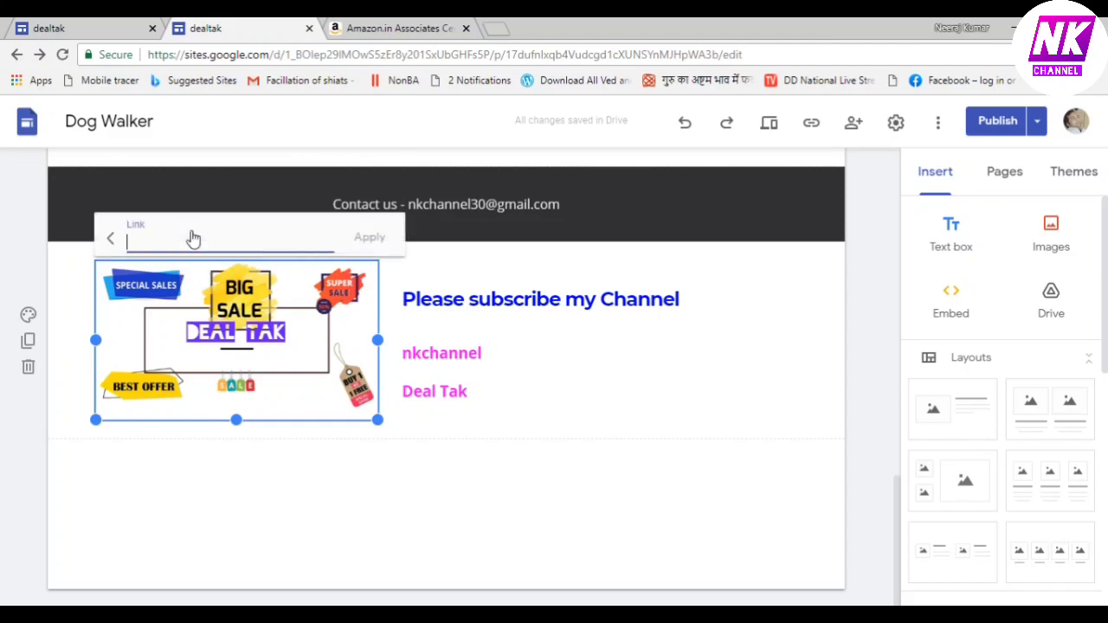
click(108, 242)
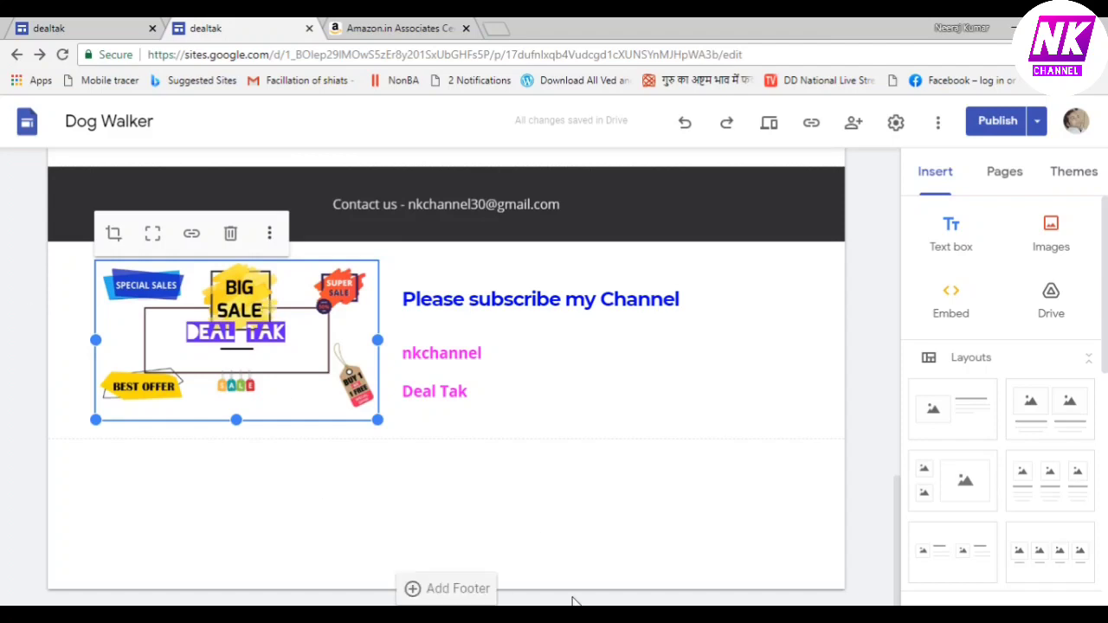
click(191, 232)
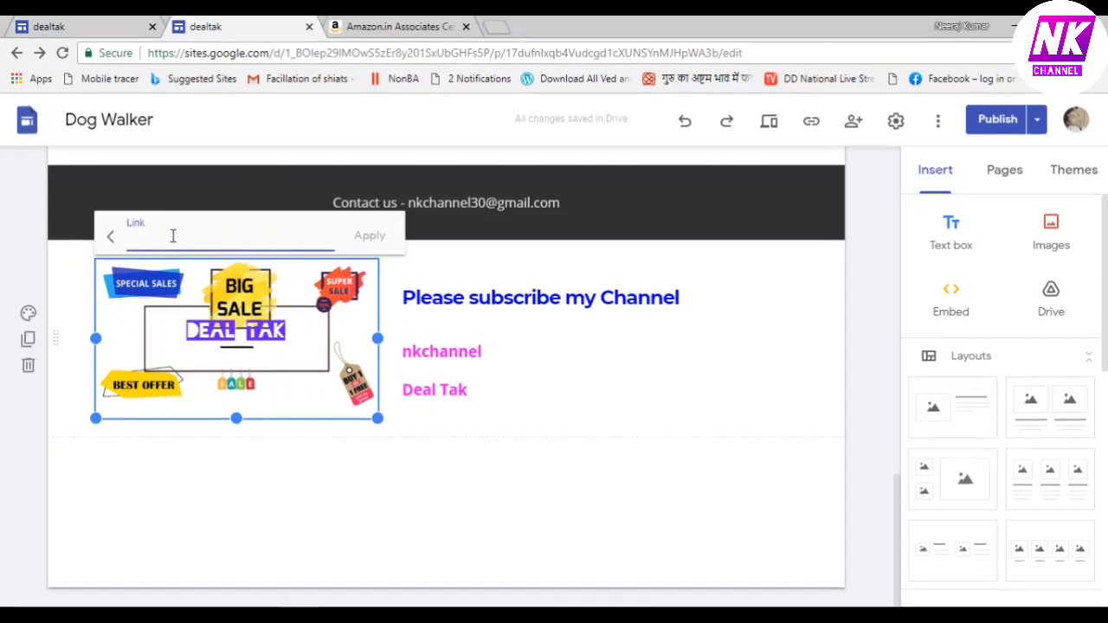
key(ctrl+v)
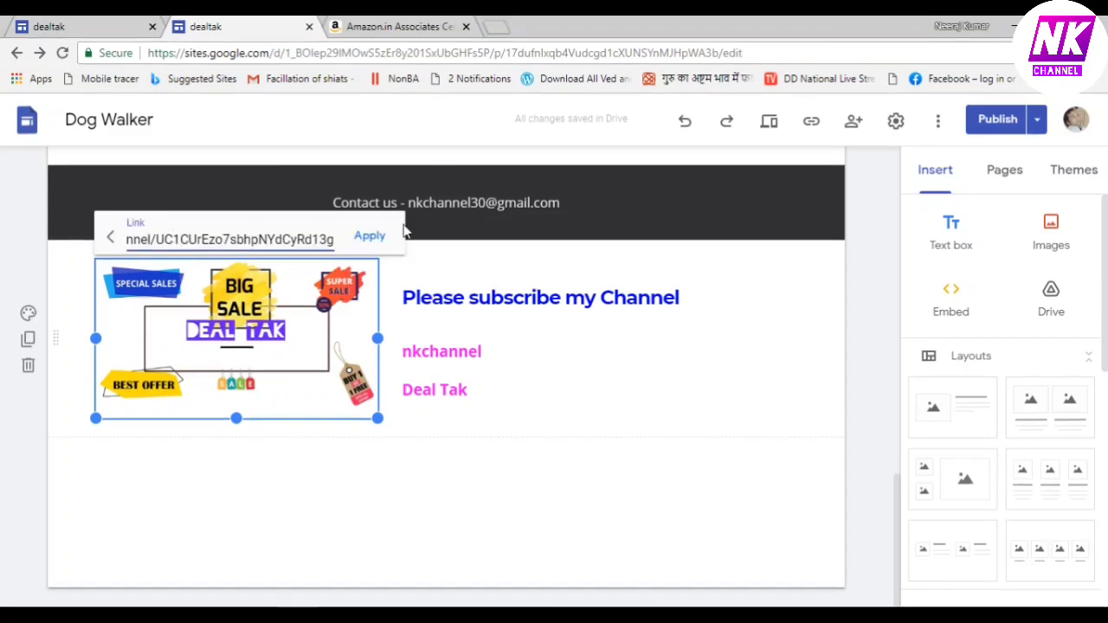
click(370, 236)
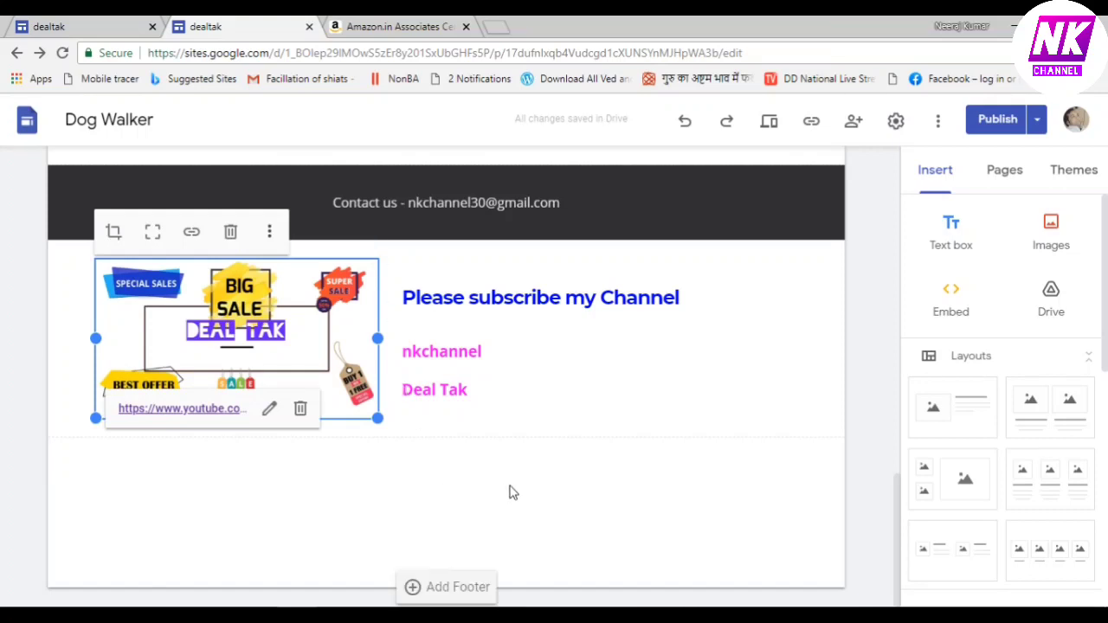
click(448, 480)
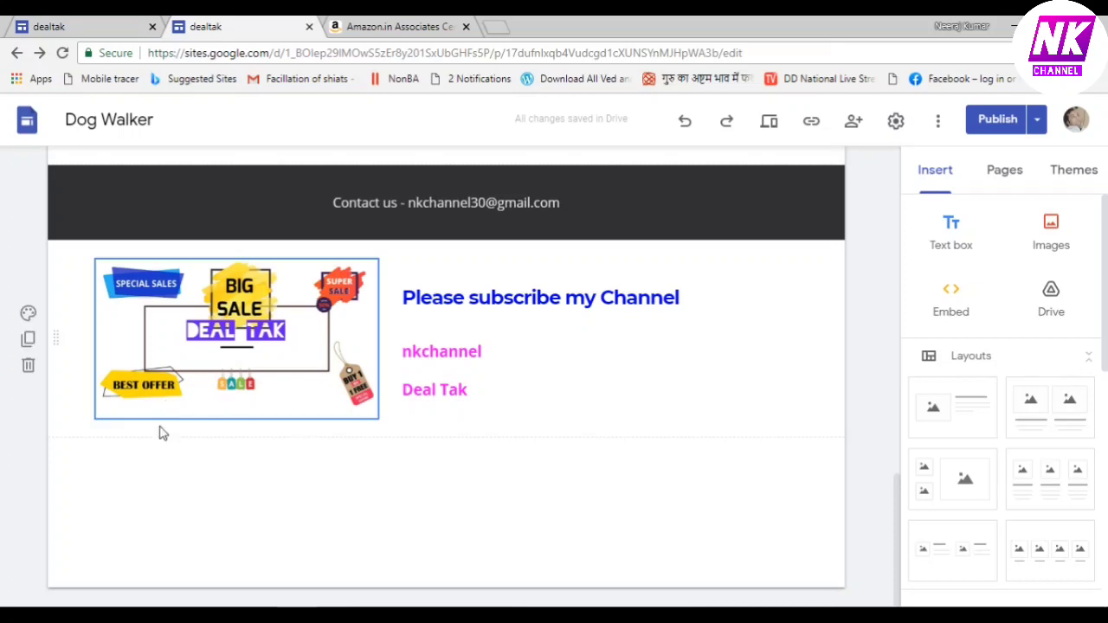
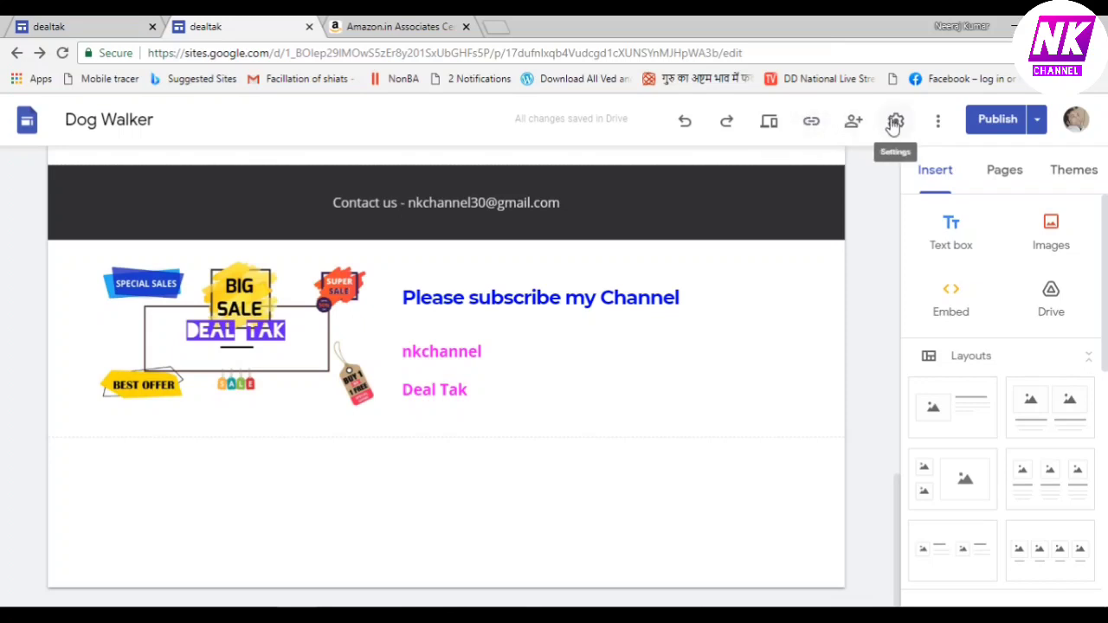
Preview the Deal Tak page, scrolling past the banner, Amazon widgets and footer, then back up
click(770, 126)
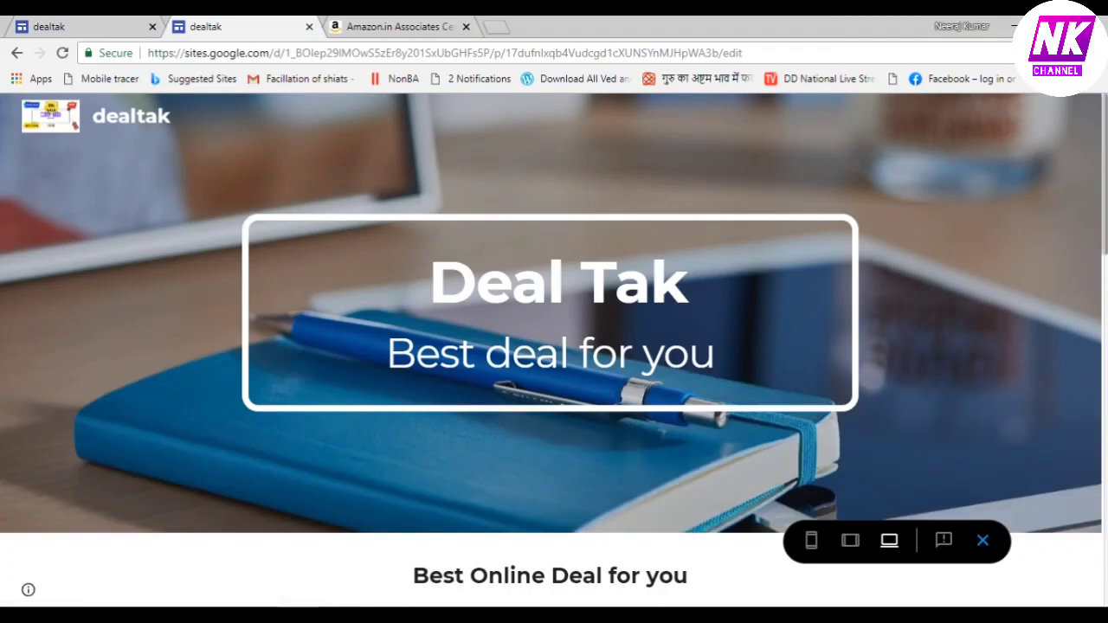
scroll(1104, 201, down, 3)
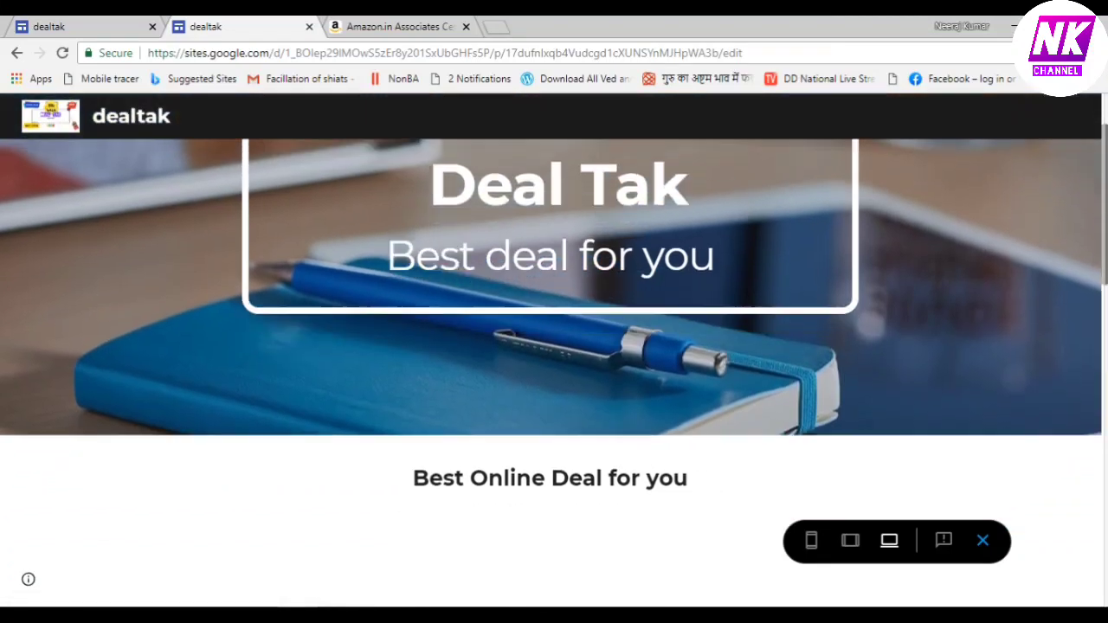
scroll(554, 372, down, 3)
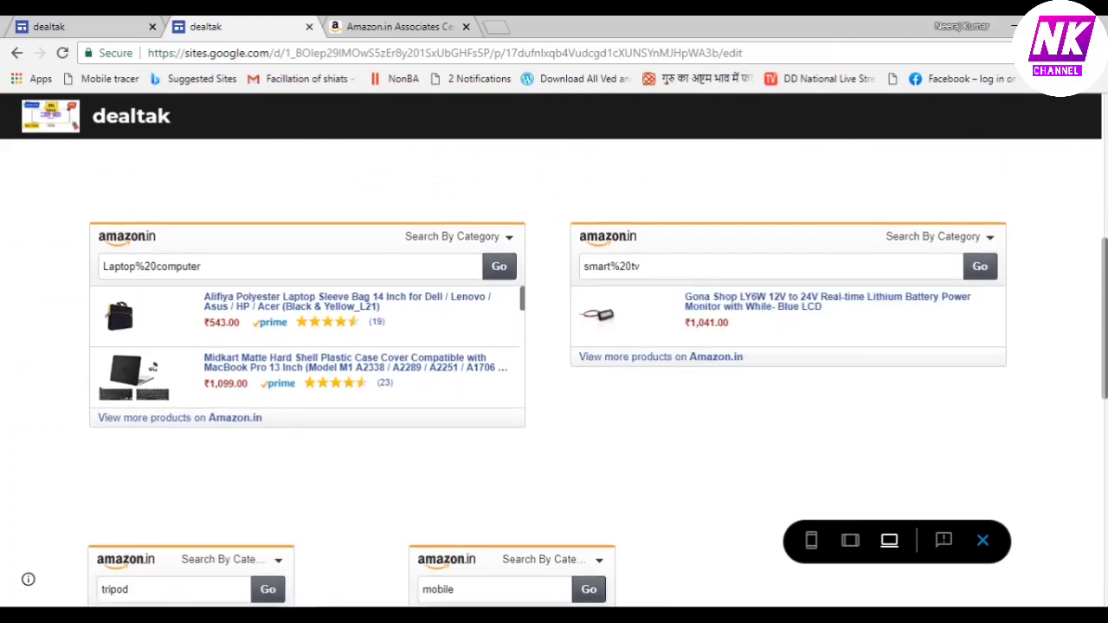
scroll(554, 355, down, 1)
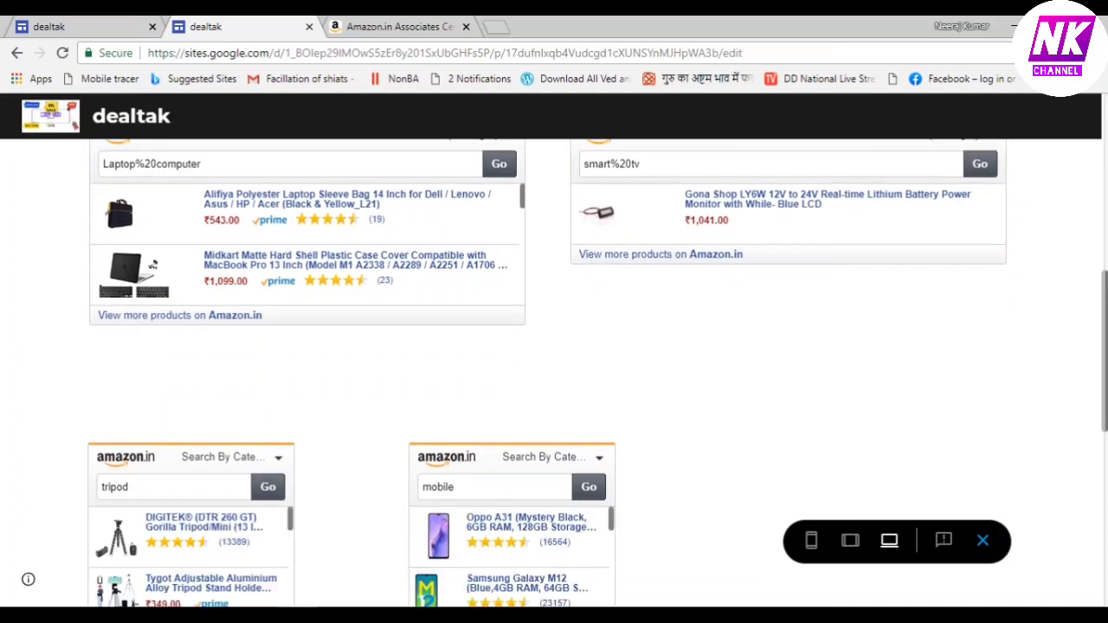
scroll(554, 373, down, 1)
scroll(554, 372, down, 1)
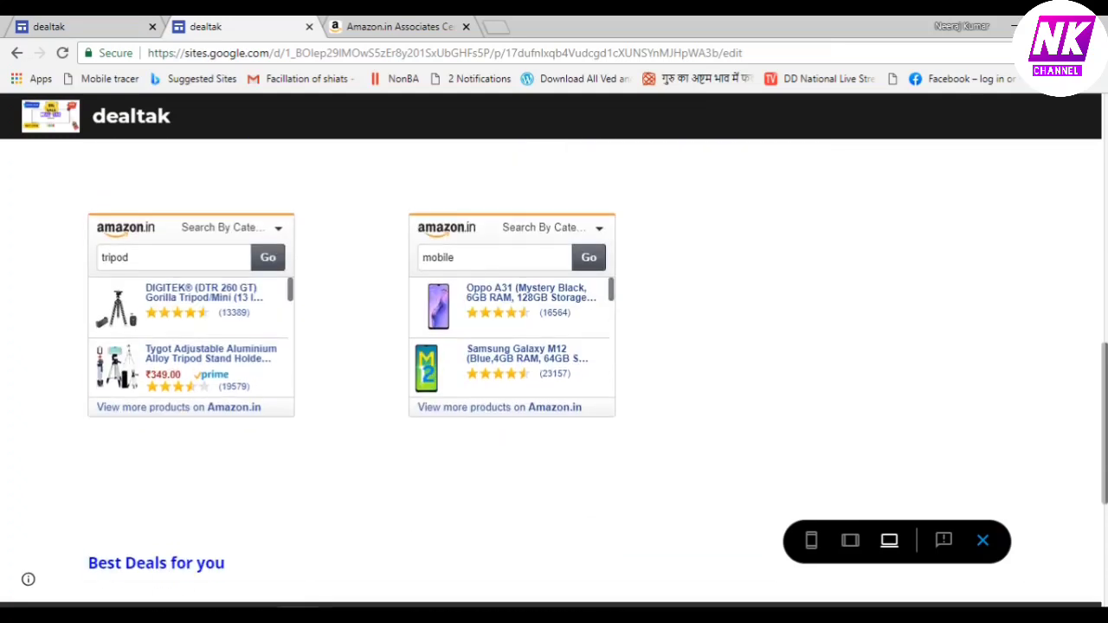
scroll(554, 372, down, 1)
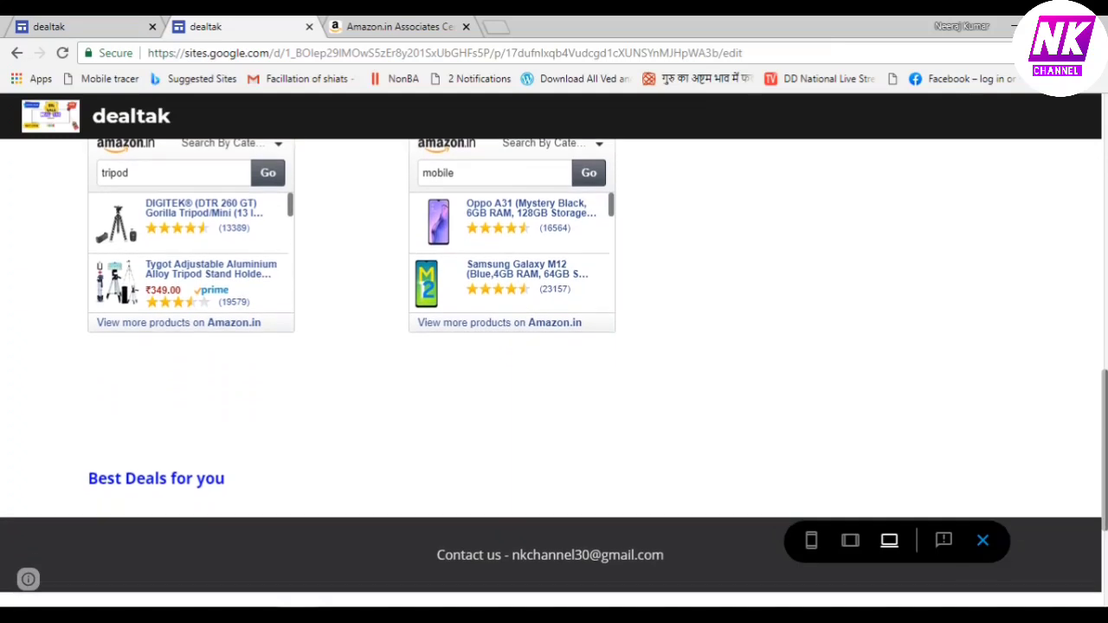
scroll(554, 372, down, 2)
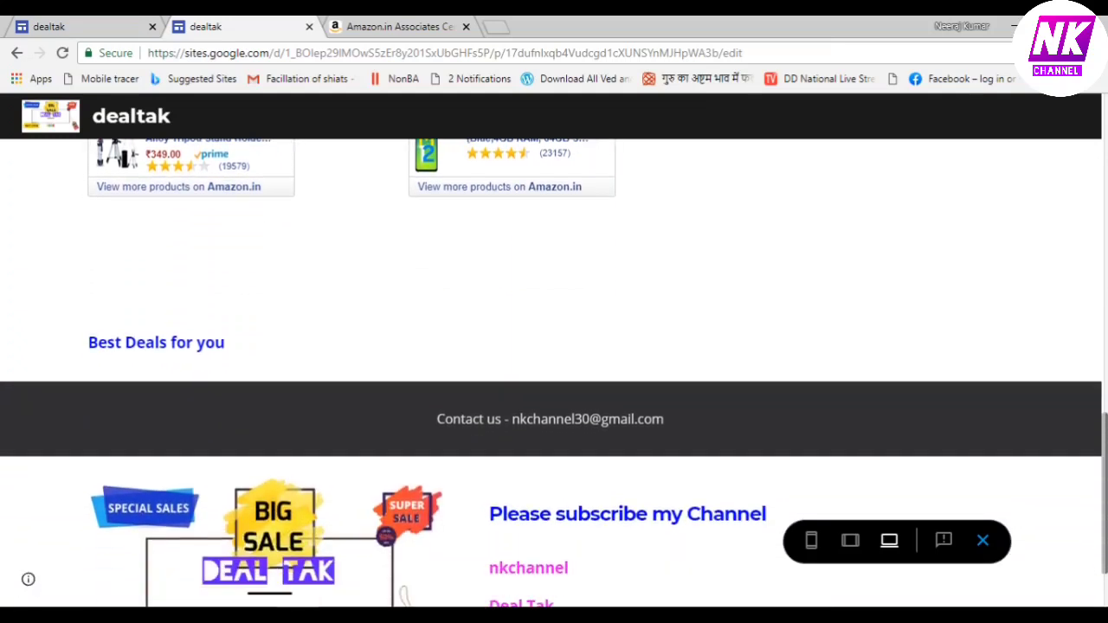
scroll(554, 372, down, 1)
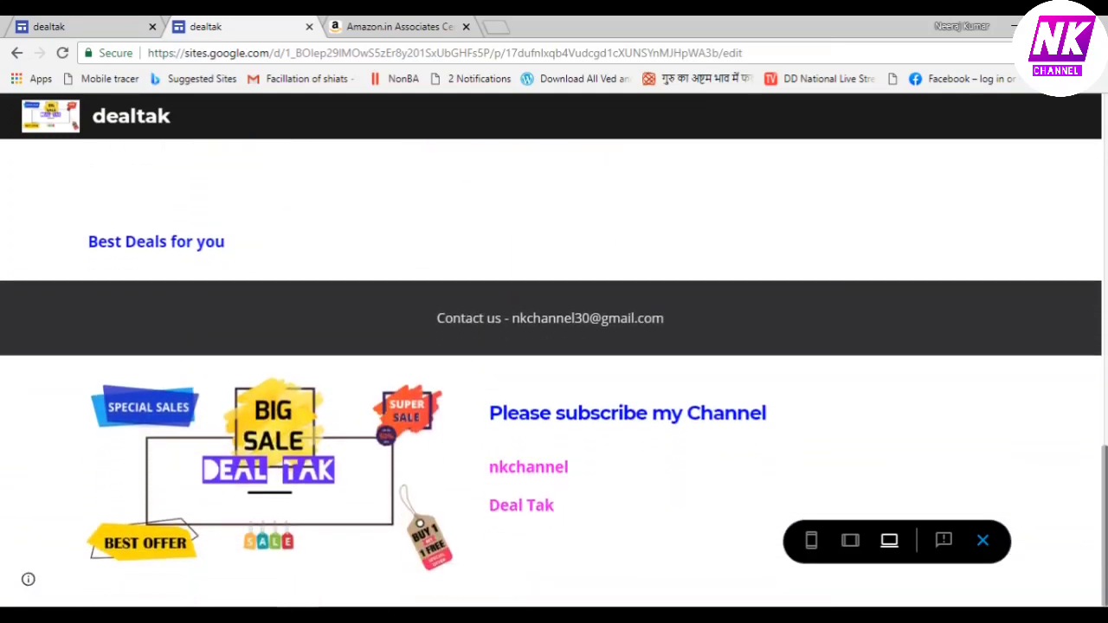
scroll(554, 372, up, 7)
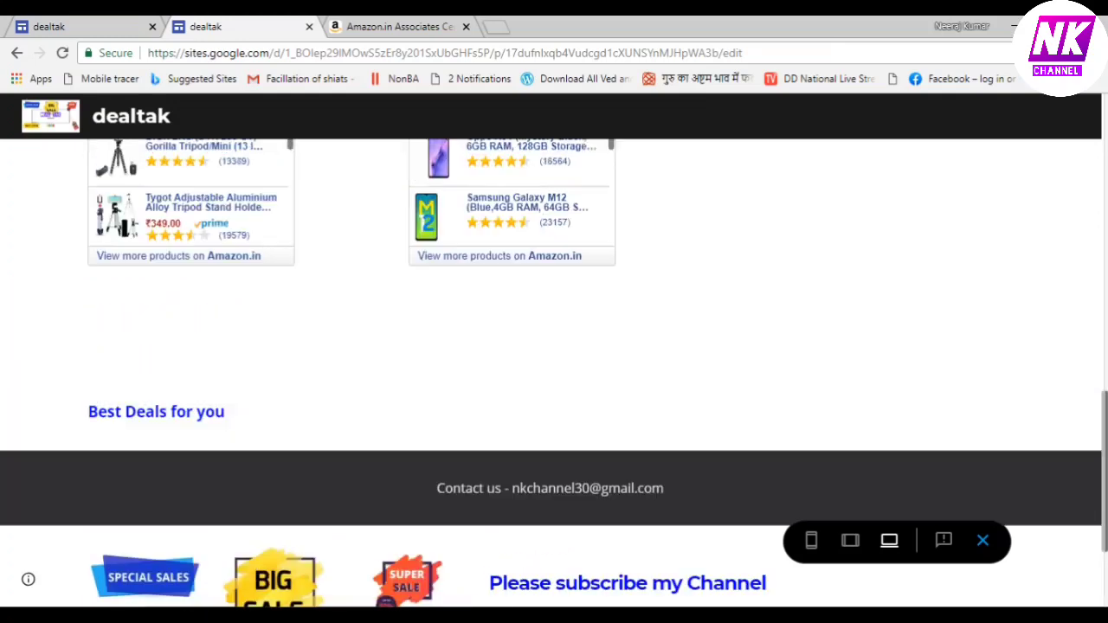
scroll(554, 373, up, 6)
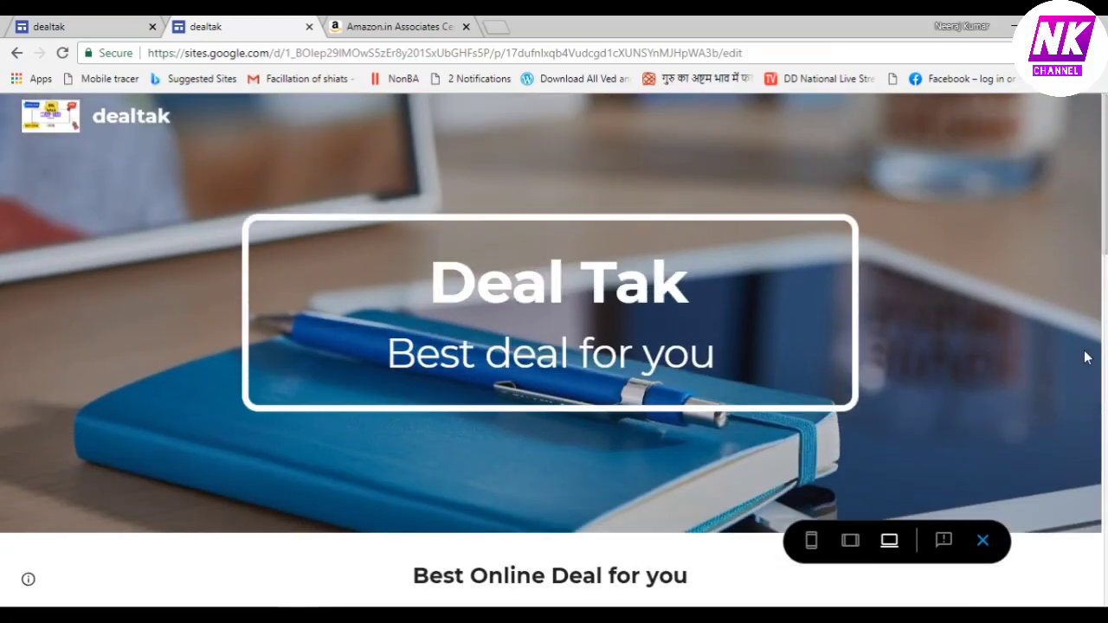
Exit the preview and publish the dealtak site after reviewing its pending changes
click(984, 541)
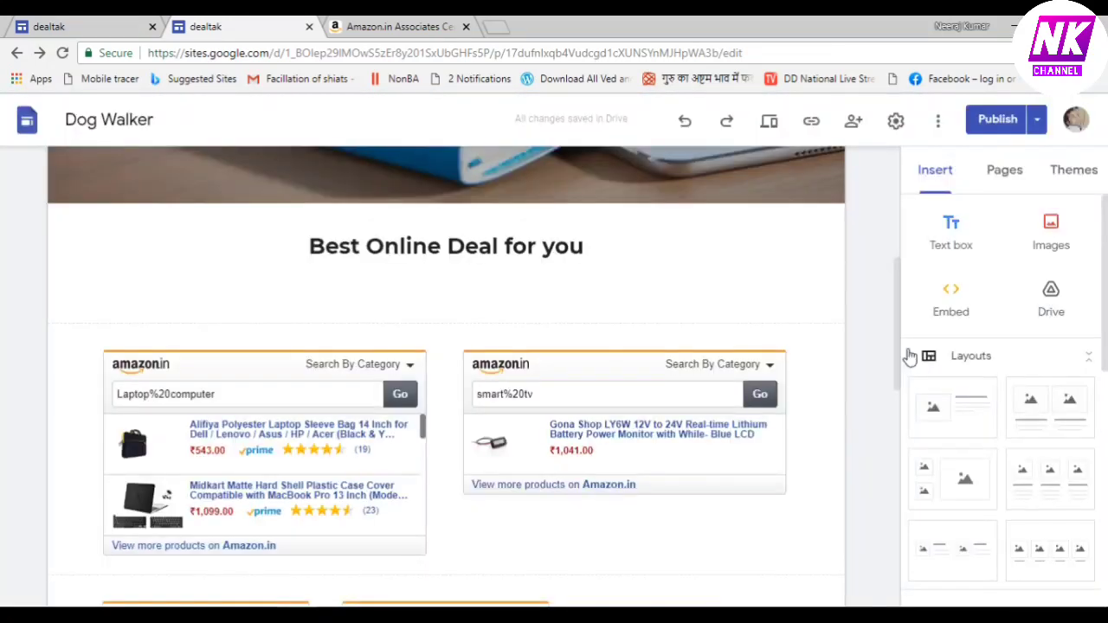
click(987, 121)
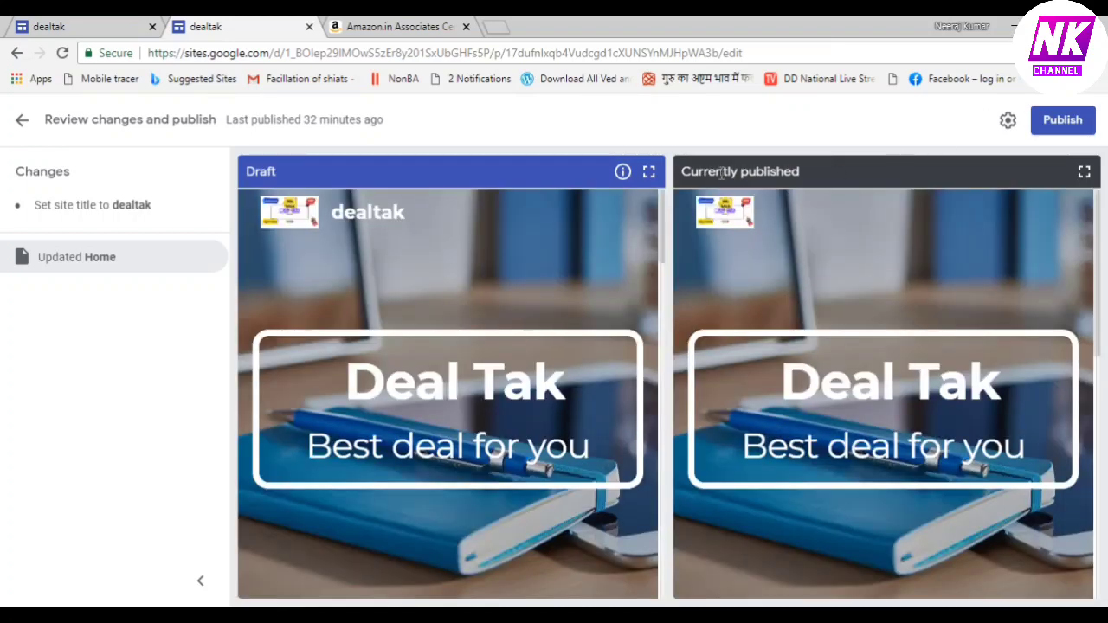
mouse_move(625, 175)
click(1065, 120)
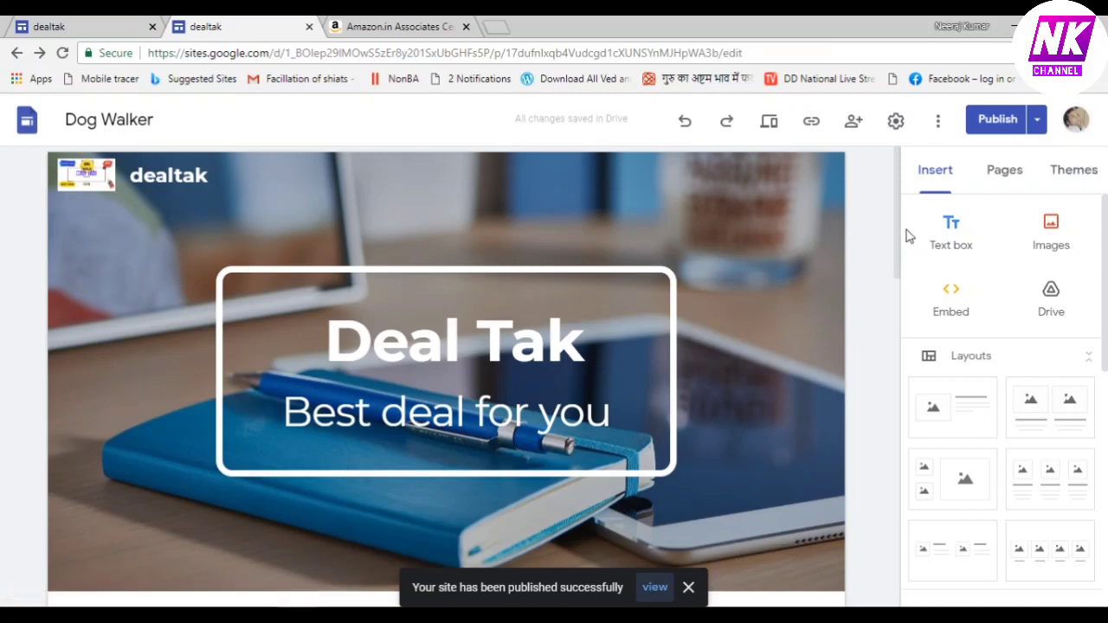
drag(898, 227, 908, 307)
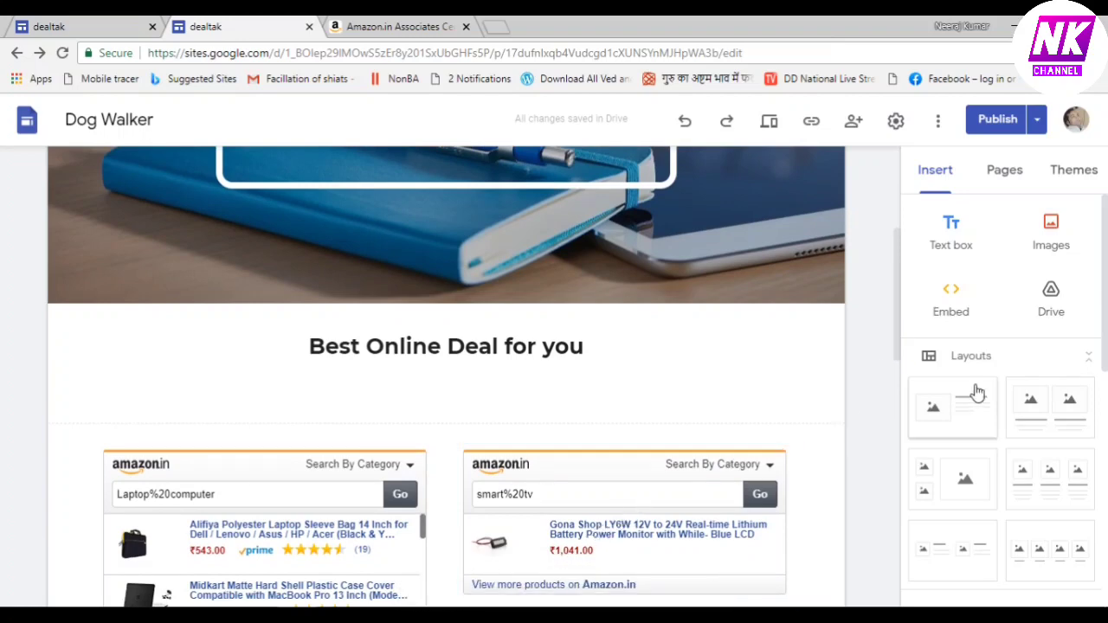
drag(898, 315, 896, 197)
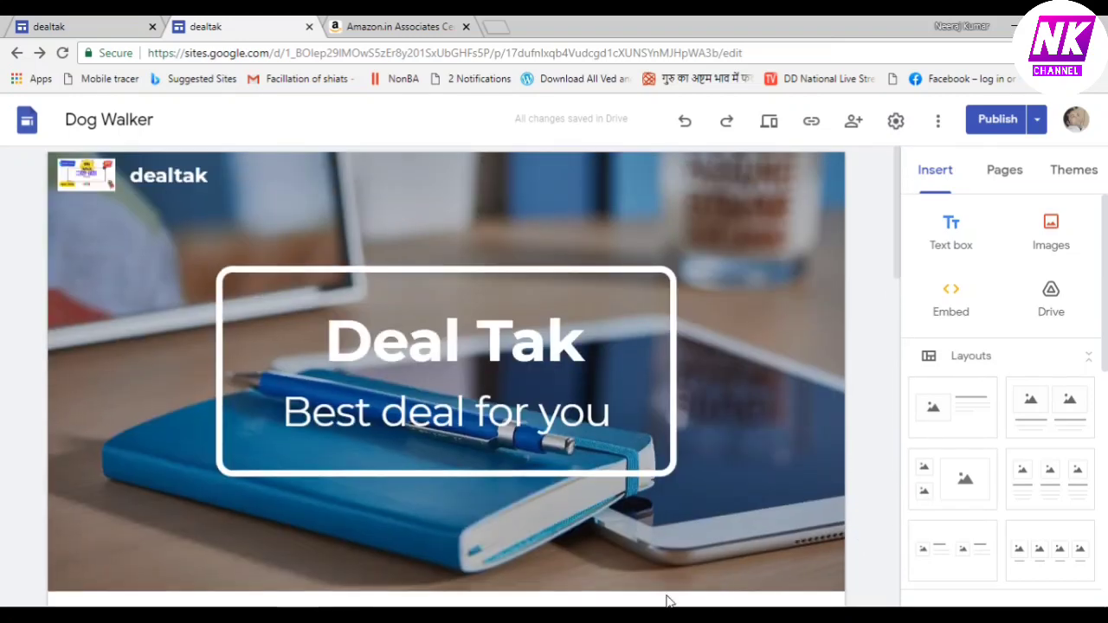
Rename the site document from Dog Walker to 'Deal Tak'
click(66, 119)
drag(67, 119, 176, 126)
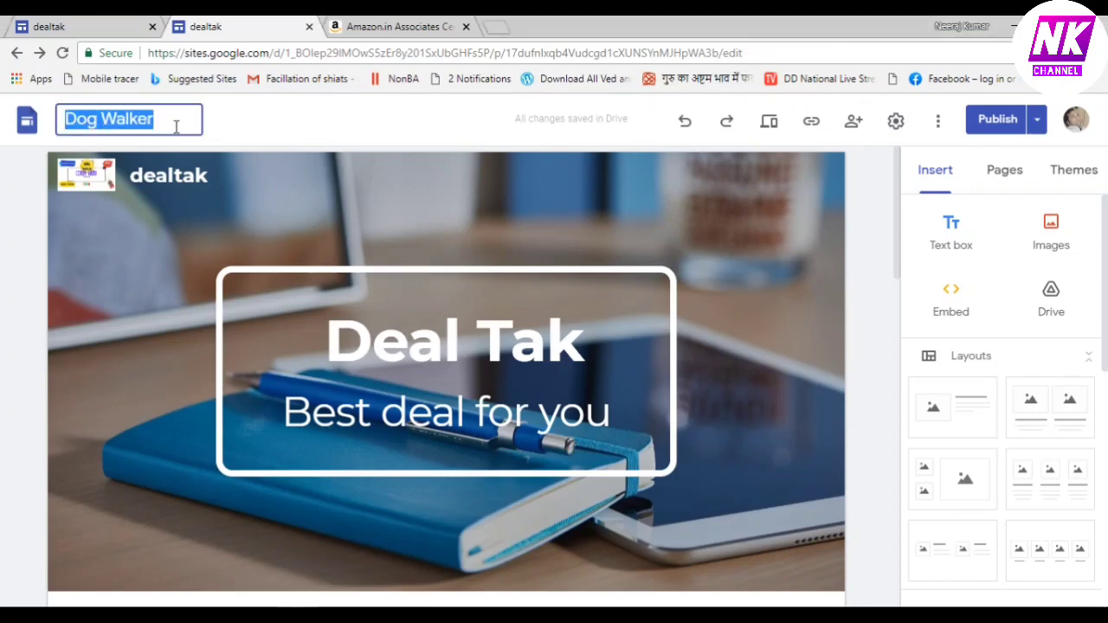
text(Dea)
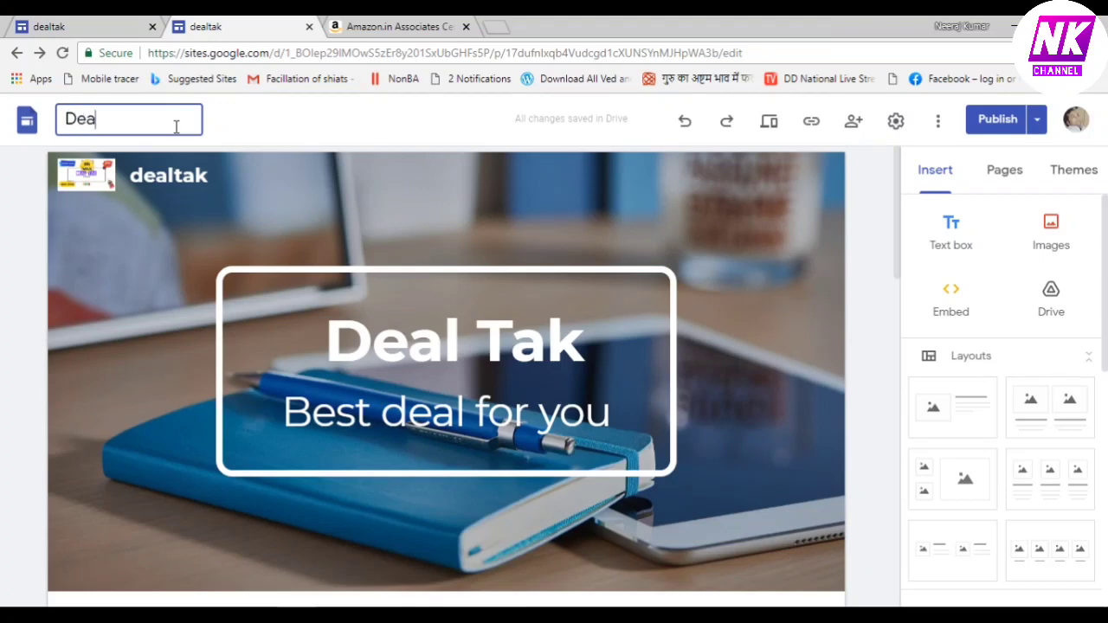
text(l Tak)
click(329, 130)
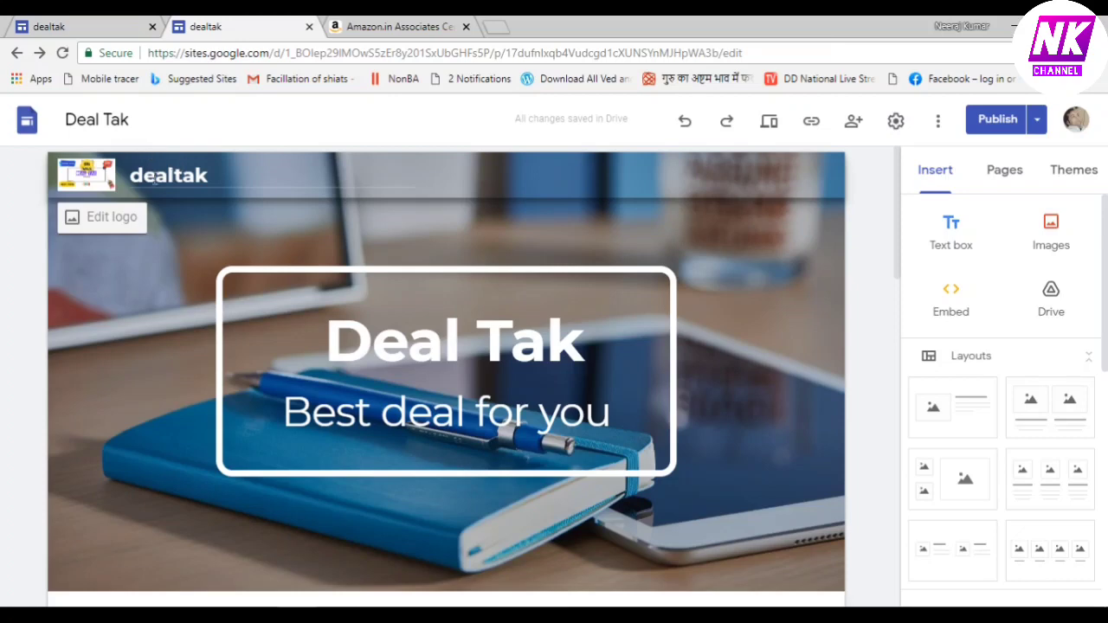
Change the header site name from 'dealtak' to 'Deal Tak' with capitals
click(136, 176)
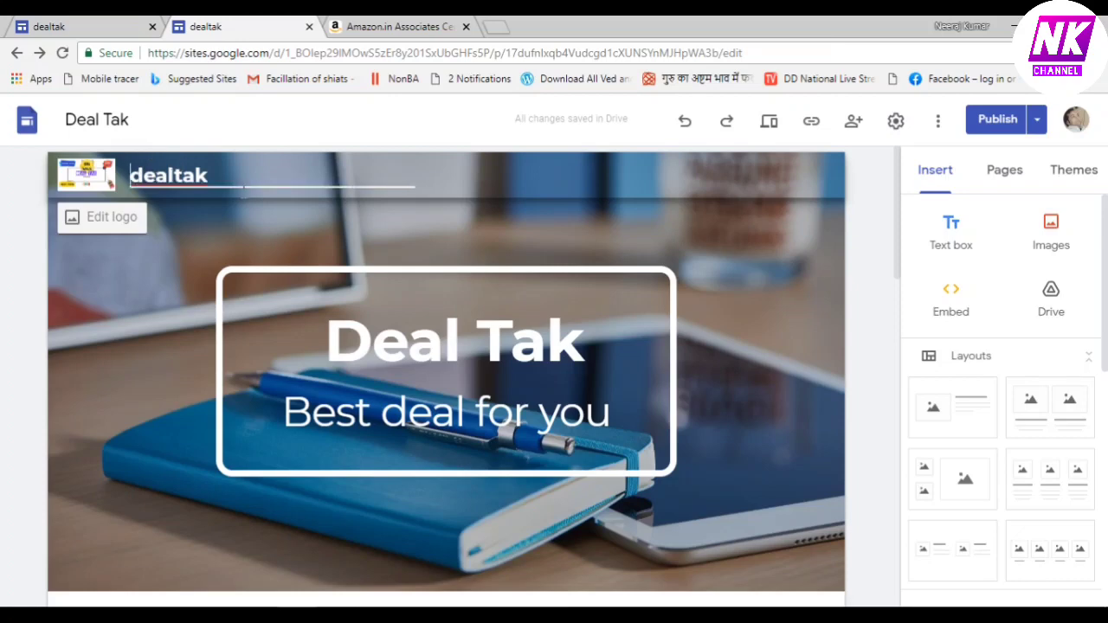
key(Delete)
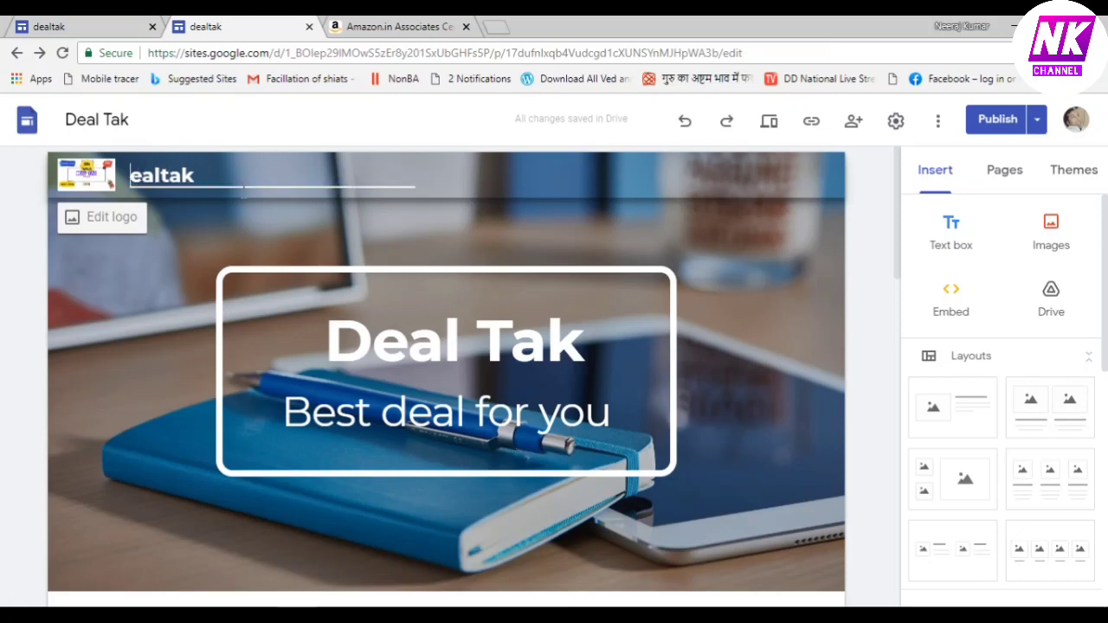
text(D)
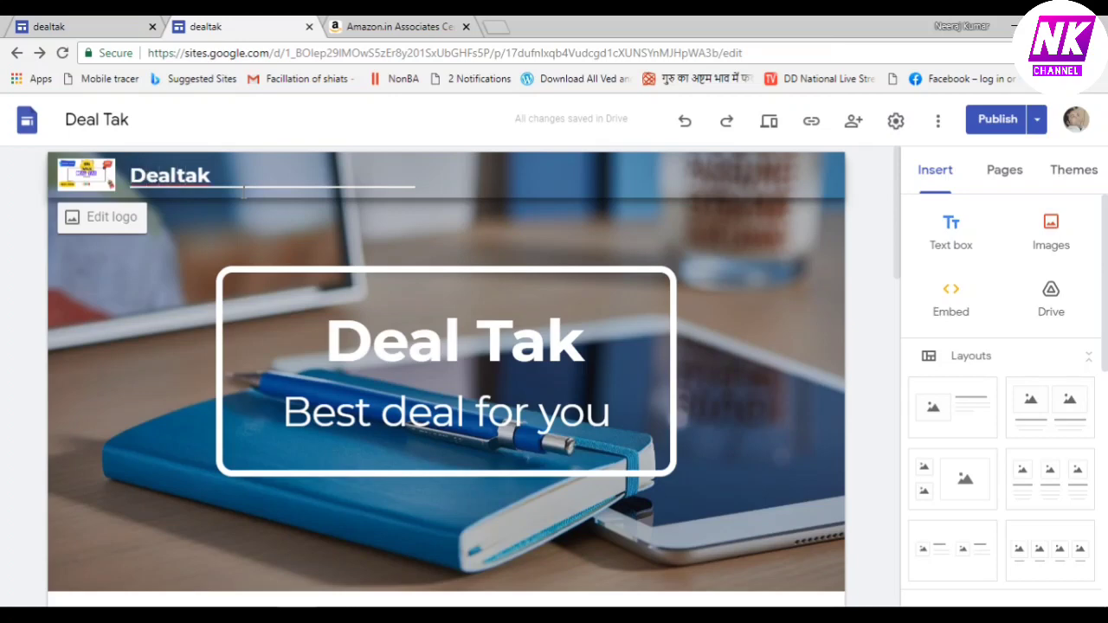
key(Delete)
text(T)
key(Left)
click(495, 238)
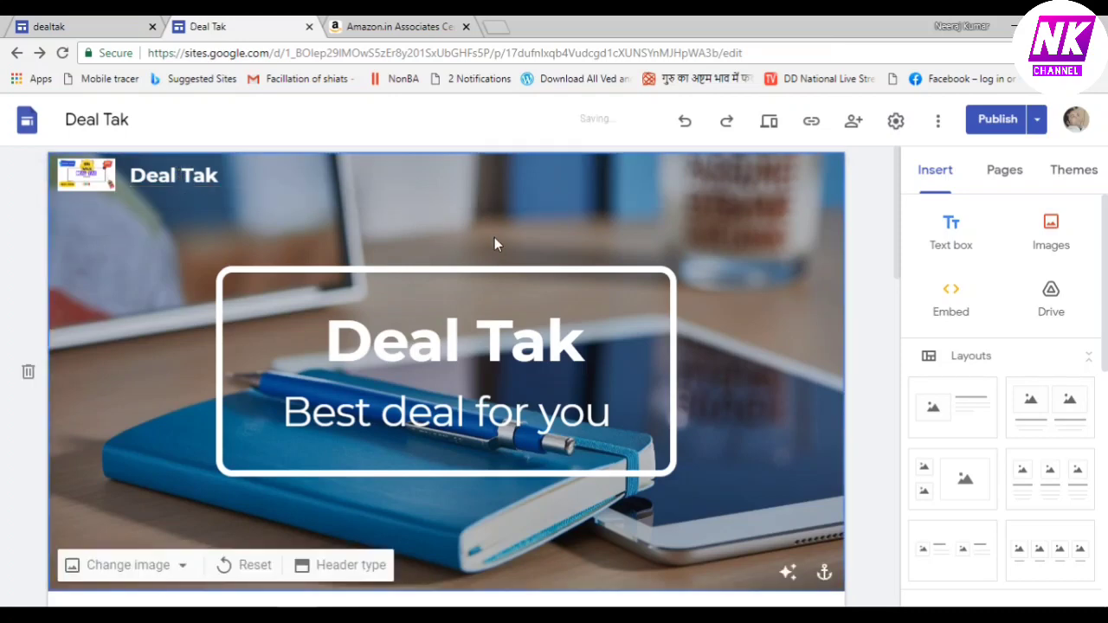
click(95, 178)
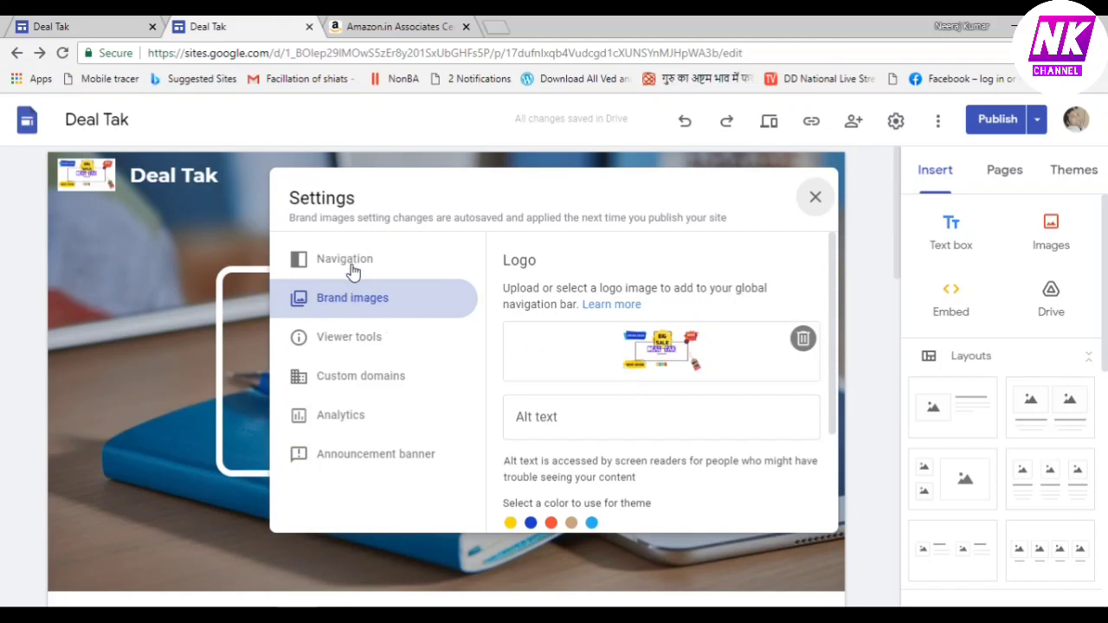
click(367, 346)
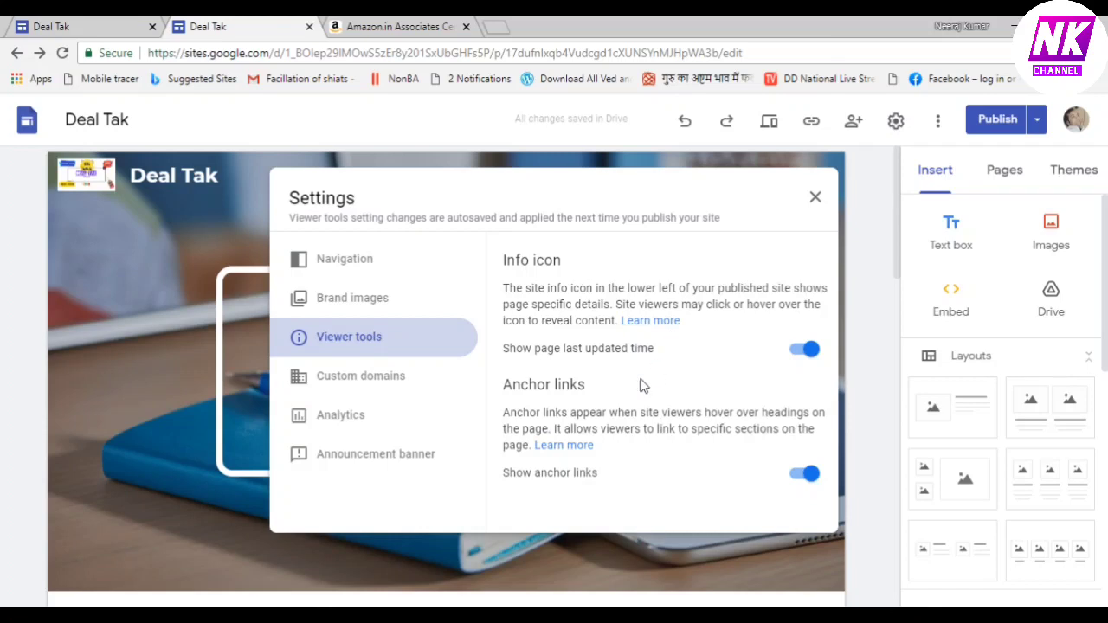
click(378, 386)
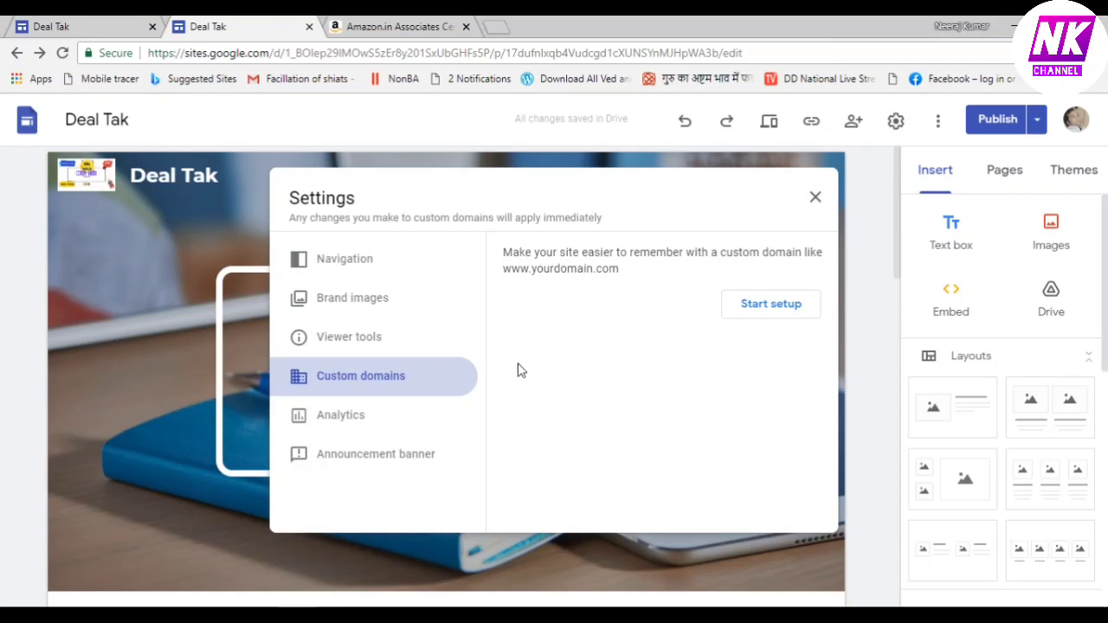
click(338, 428)
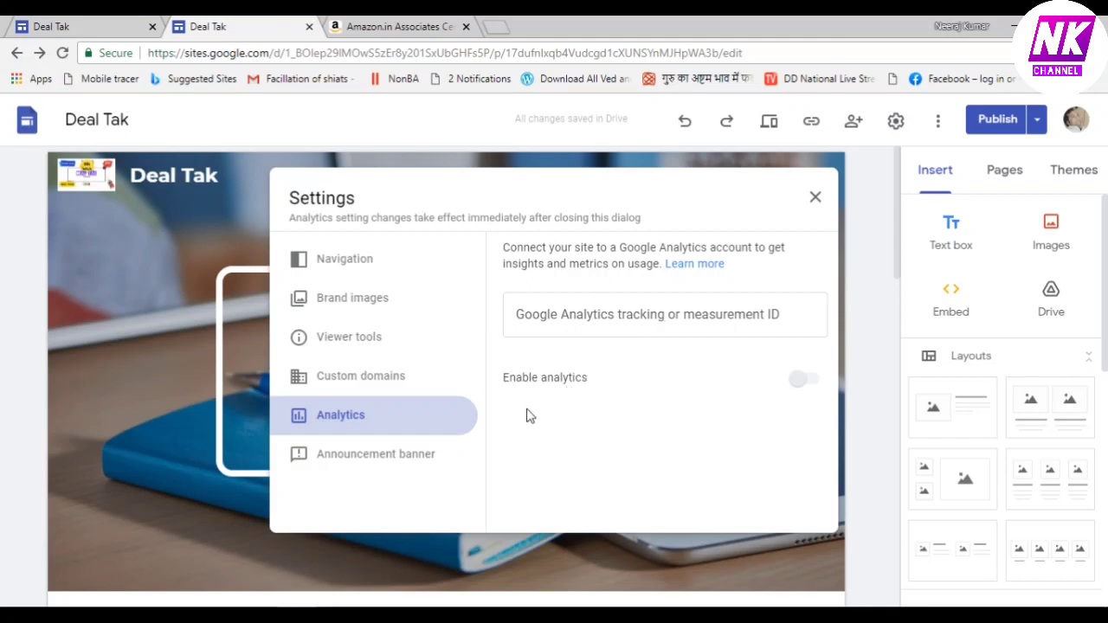
click(397, 465)
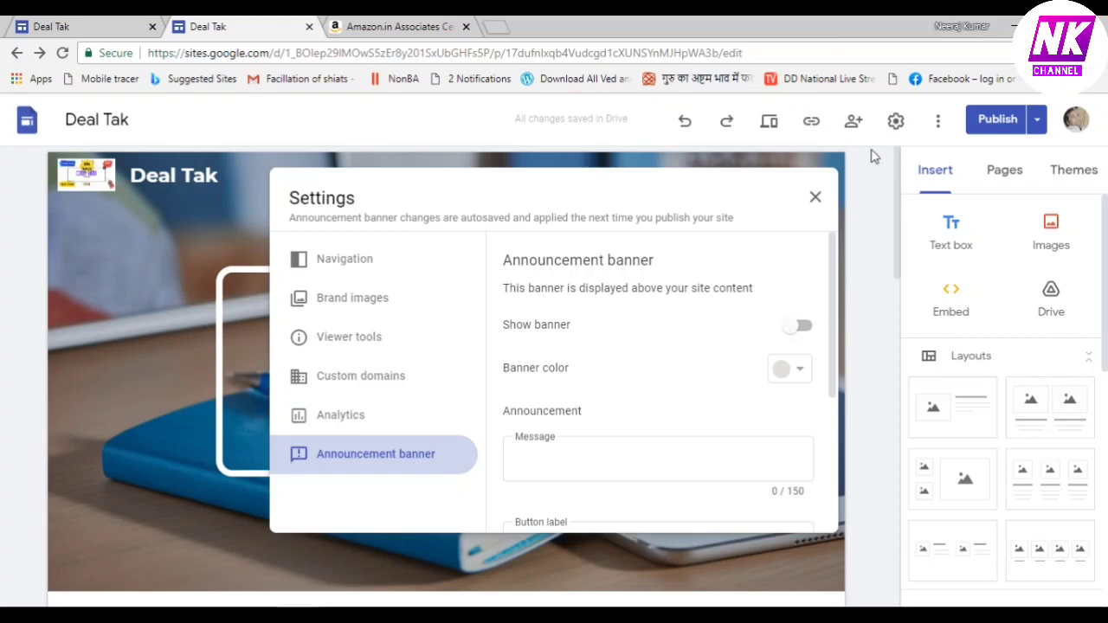
click(816, 200)
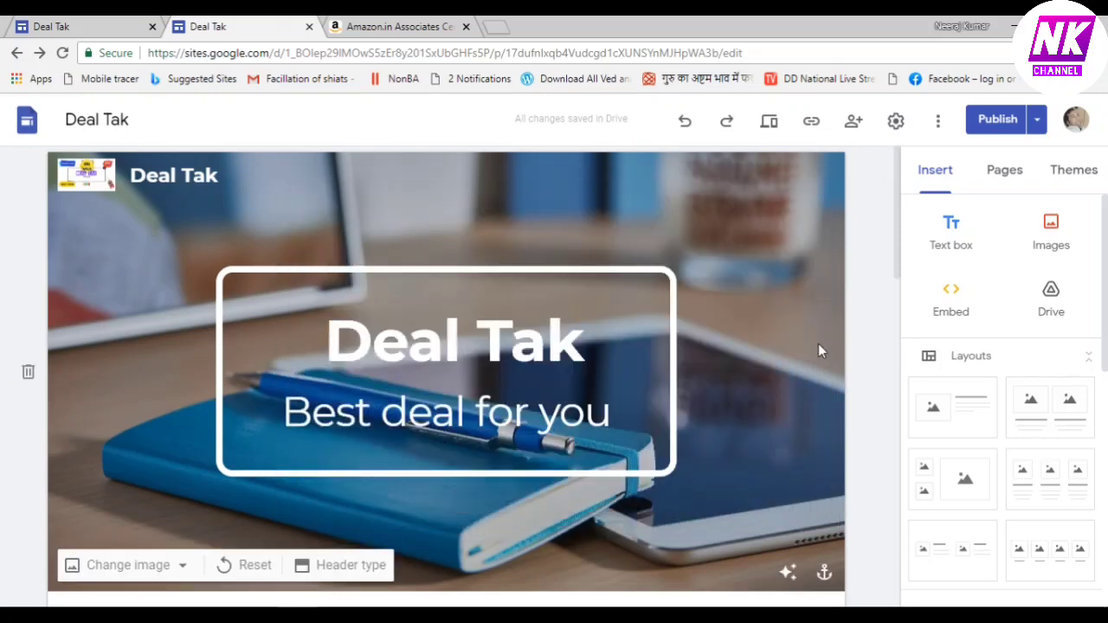
mouse_move(121, 173)
click(350, 567)
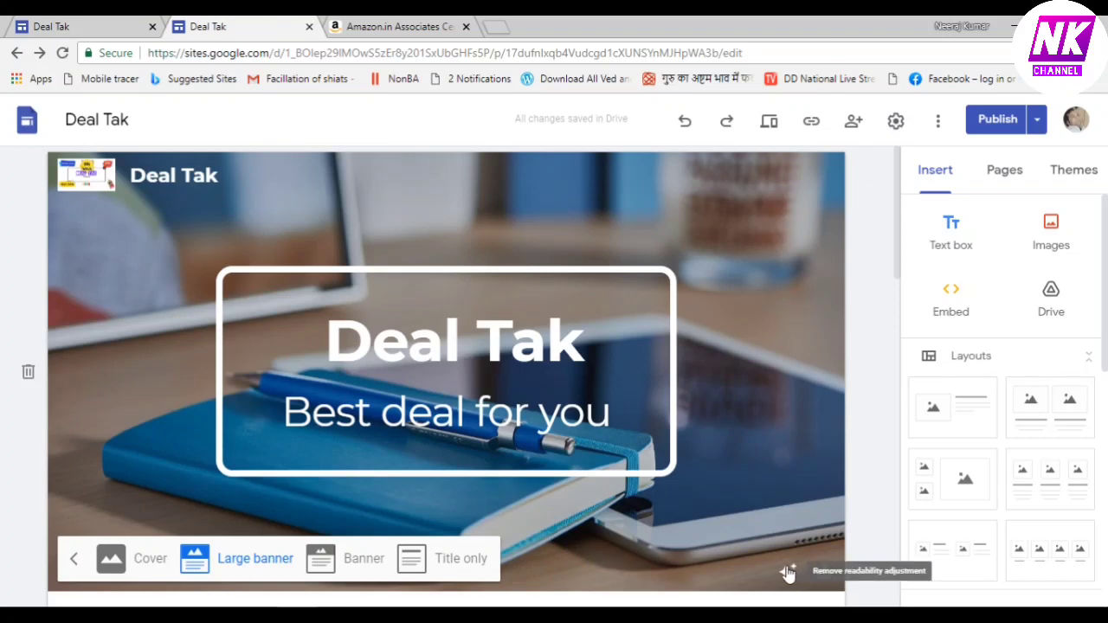
click(791, 502)
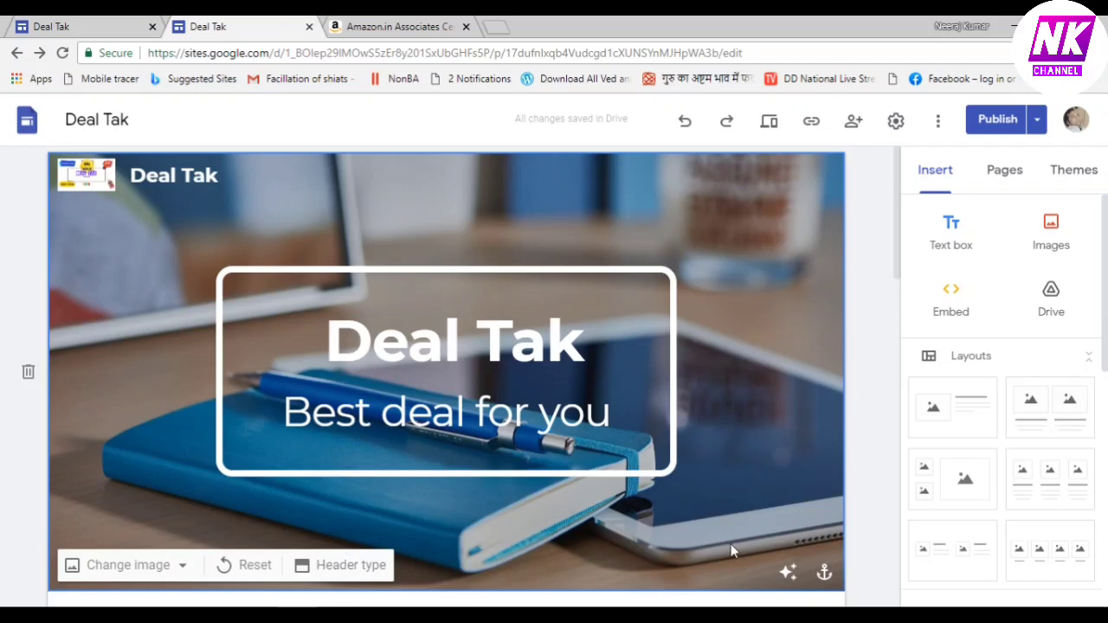
click(803, 185)
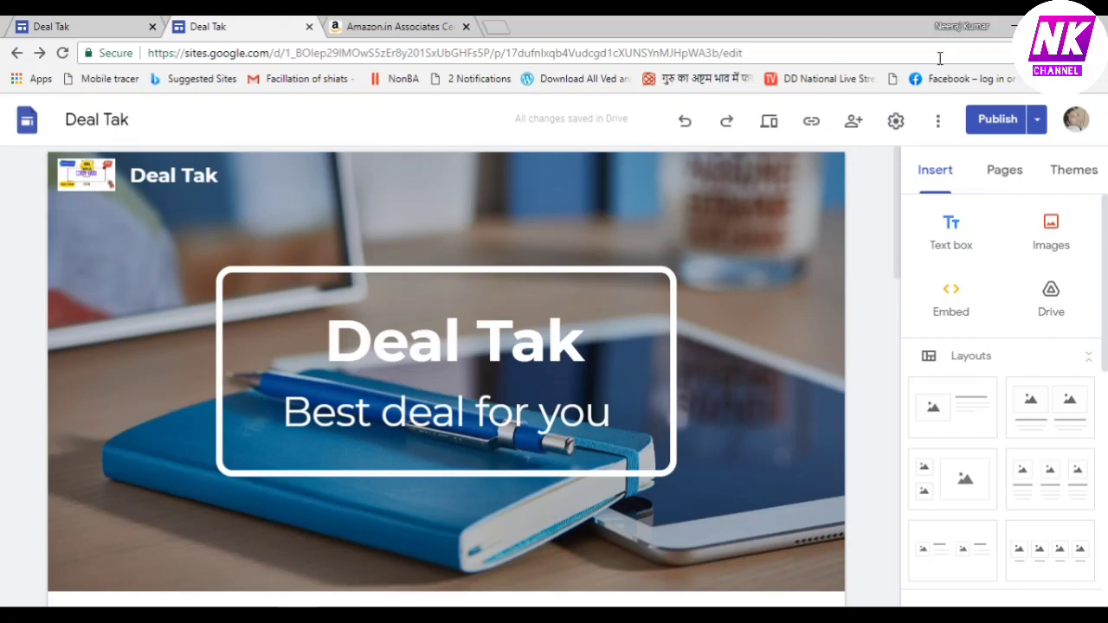
Publish the site, confirming the title change from dealtak to Deal Tak
click(997, 128)
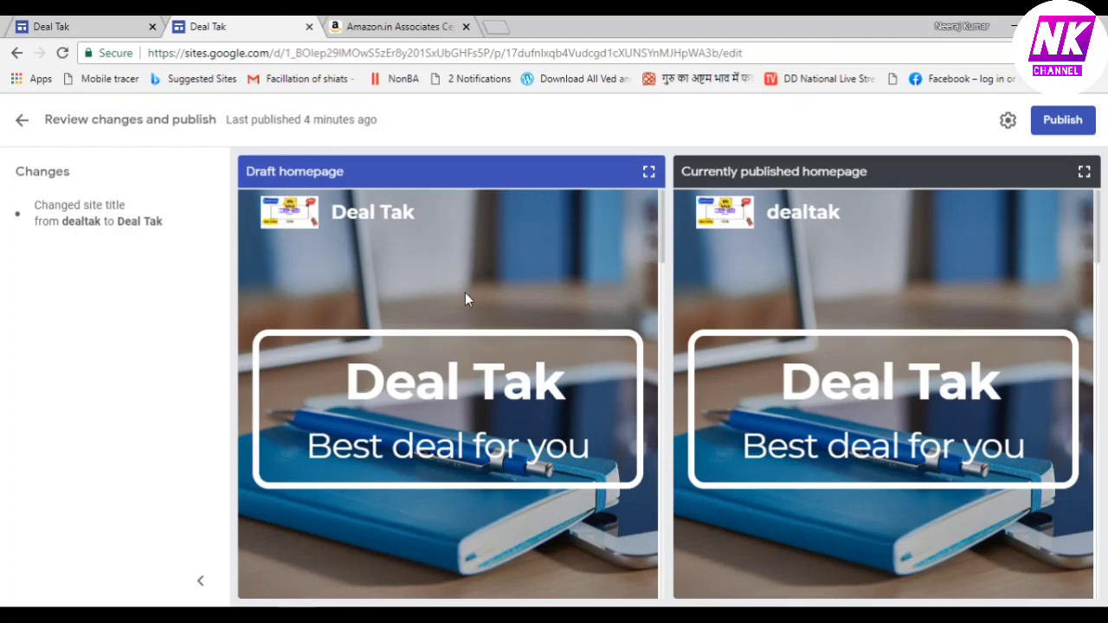
click(1058, 120)
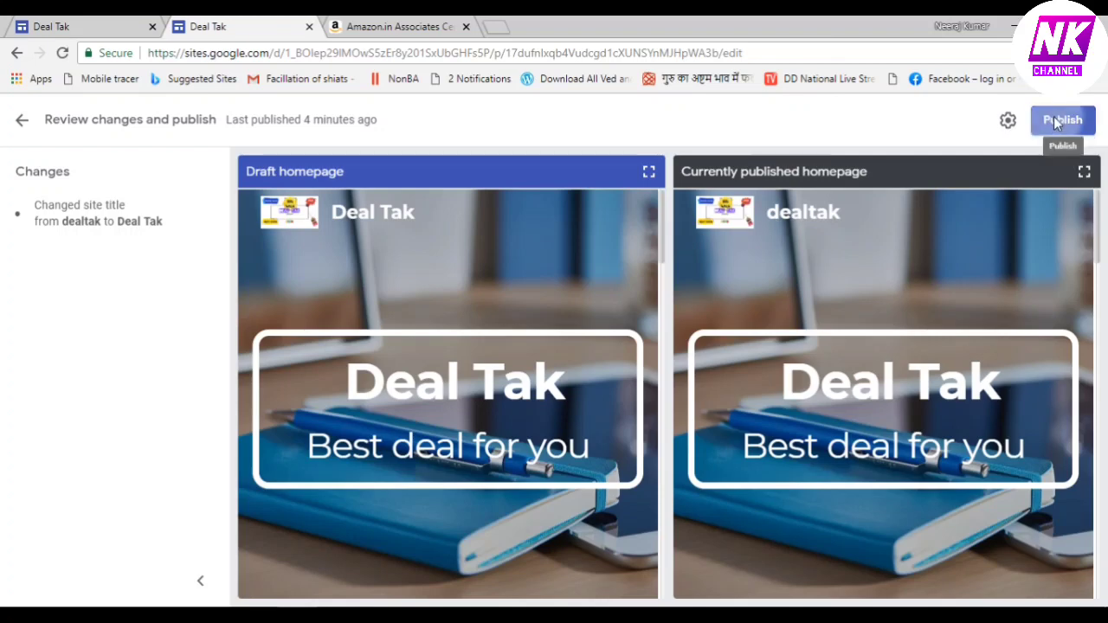